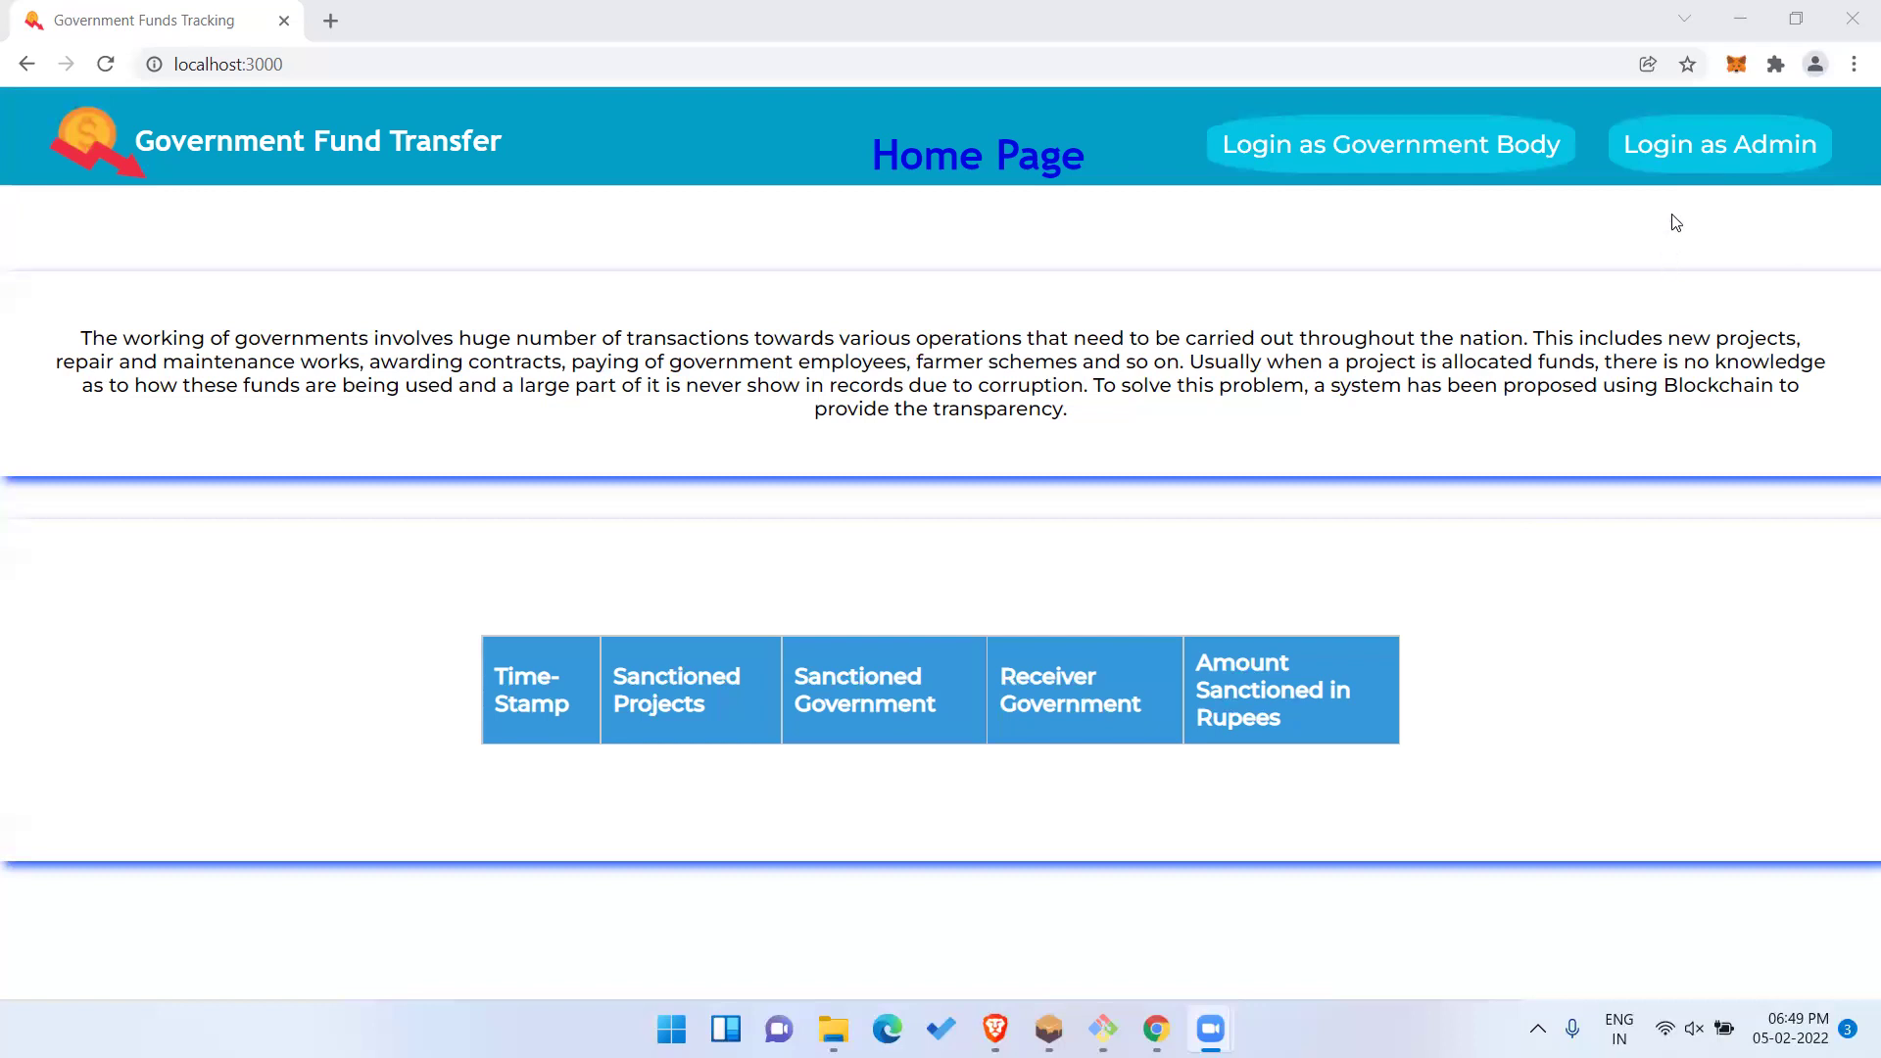
Open the Admin Control page and rename MetaMask's Account 2 to Admin.
click(1721, 152)
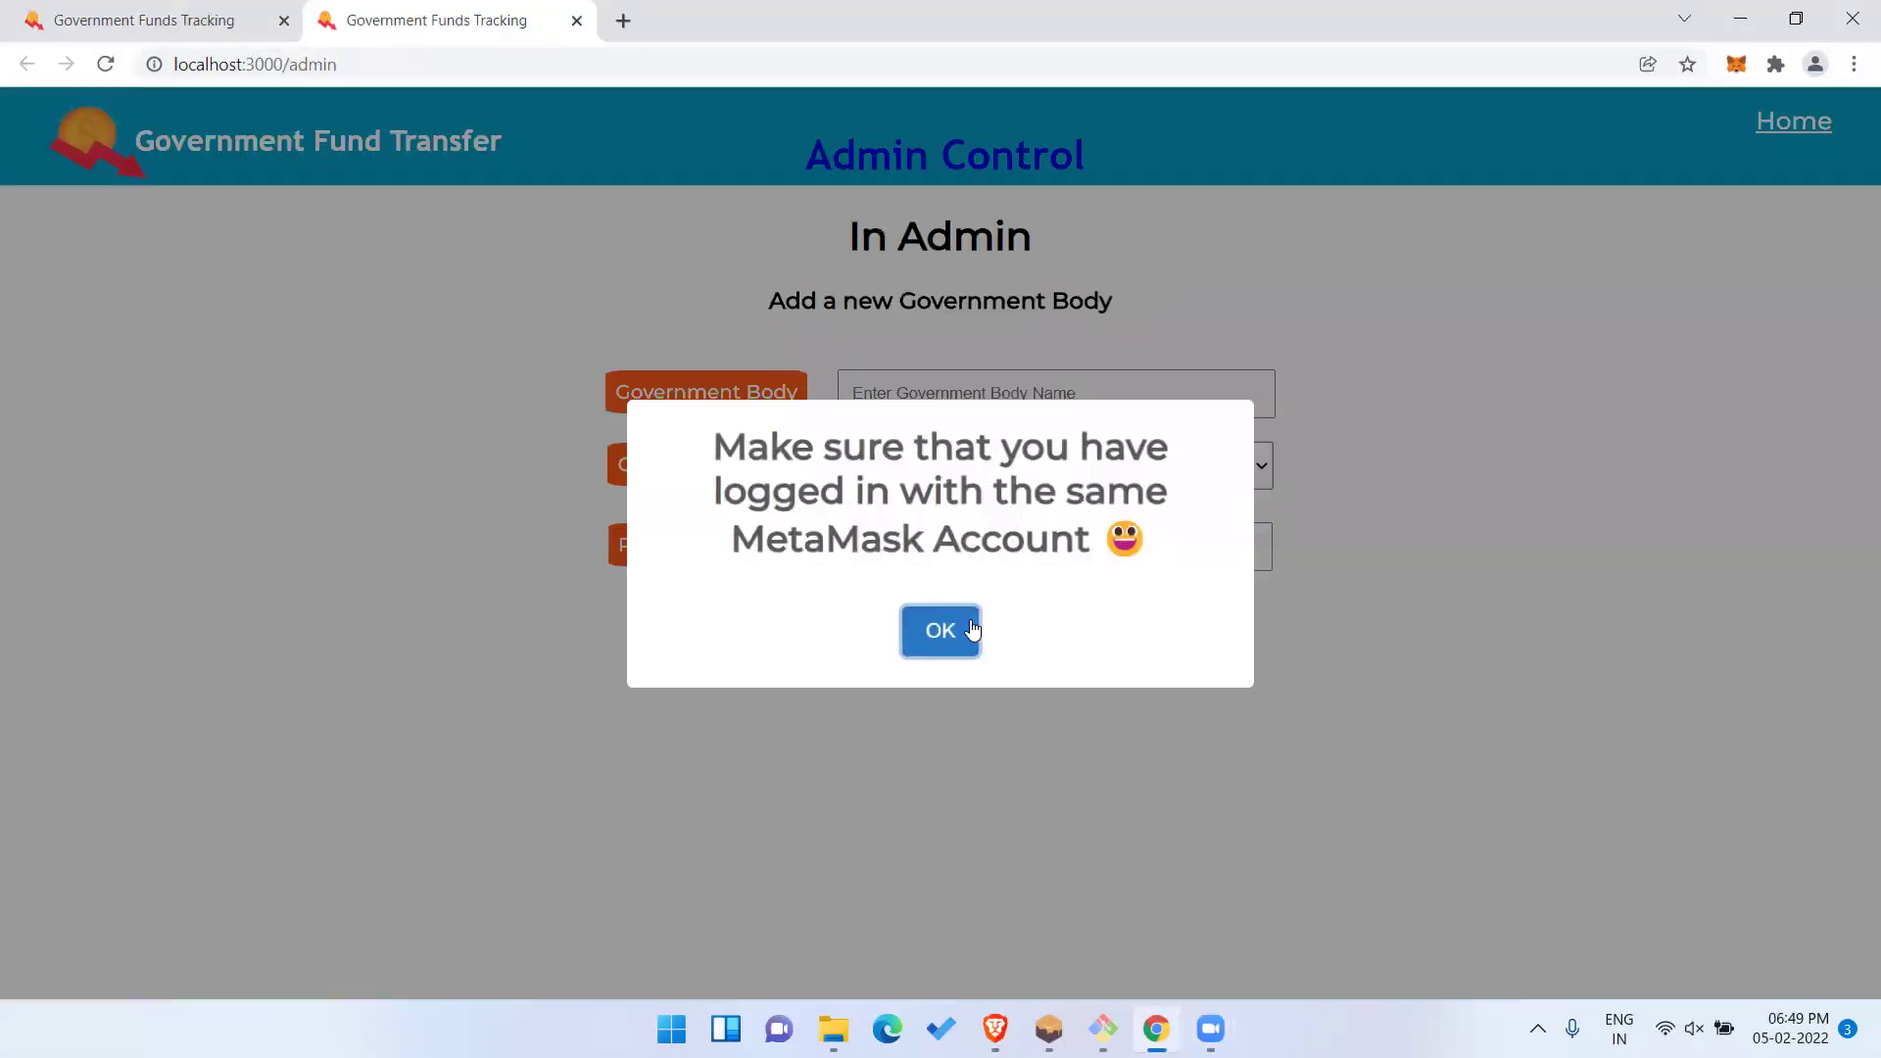
click(940, 630)
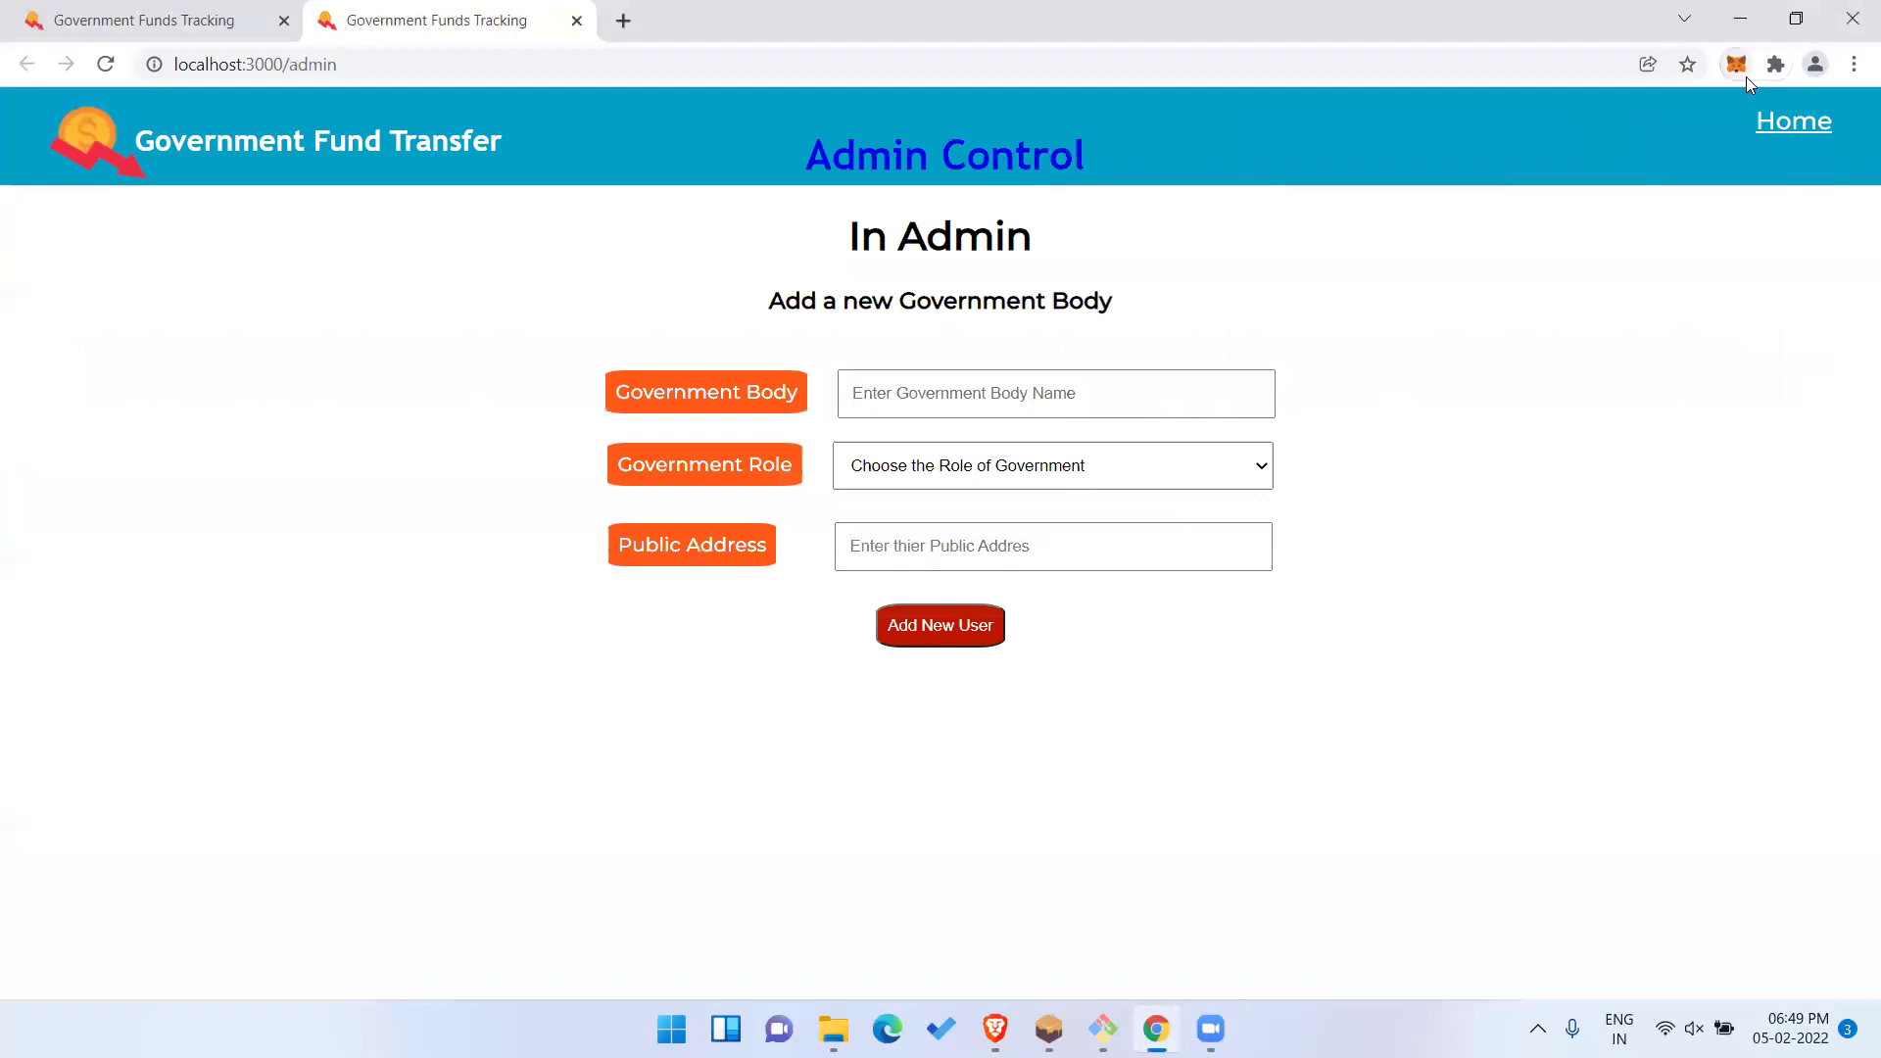
click(1746, 76)
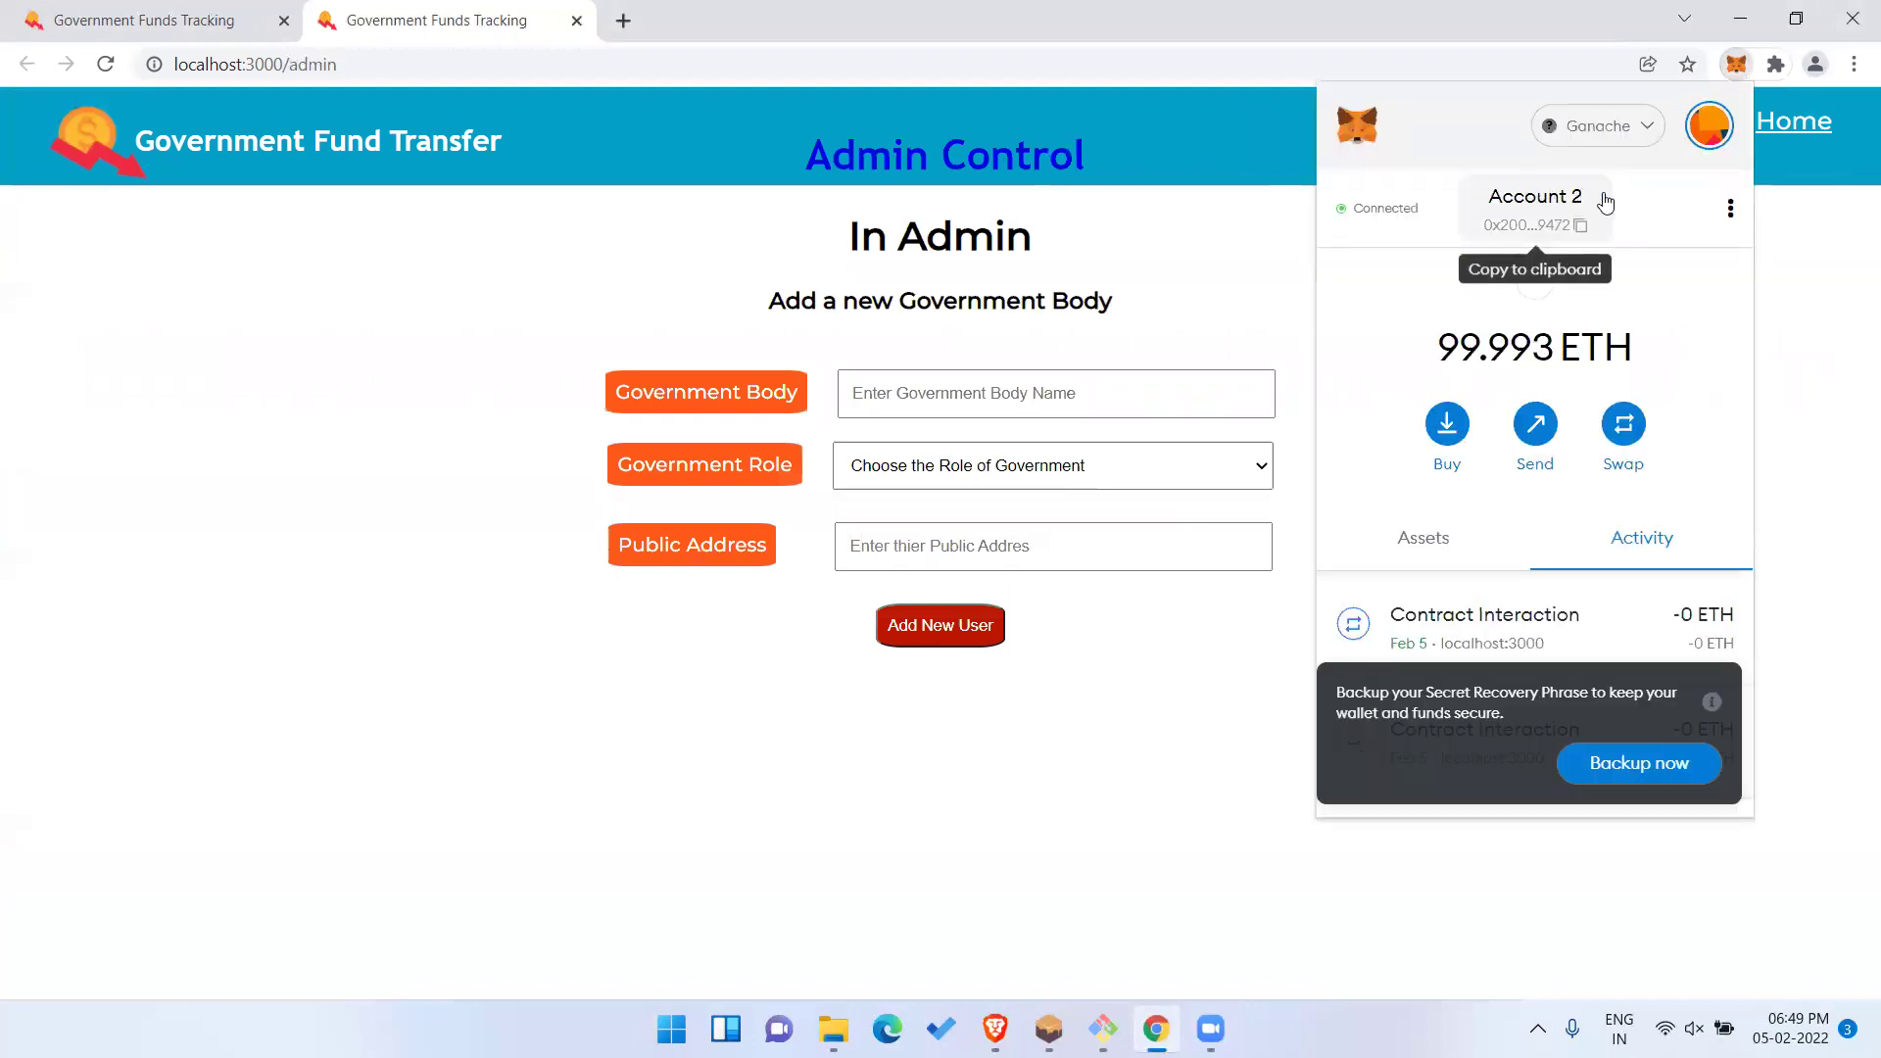
click(1732, 214)
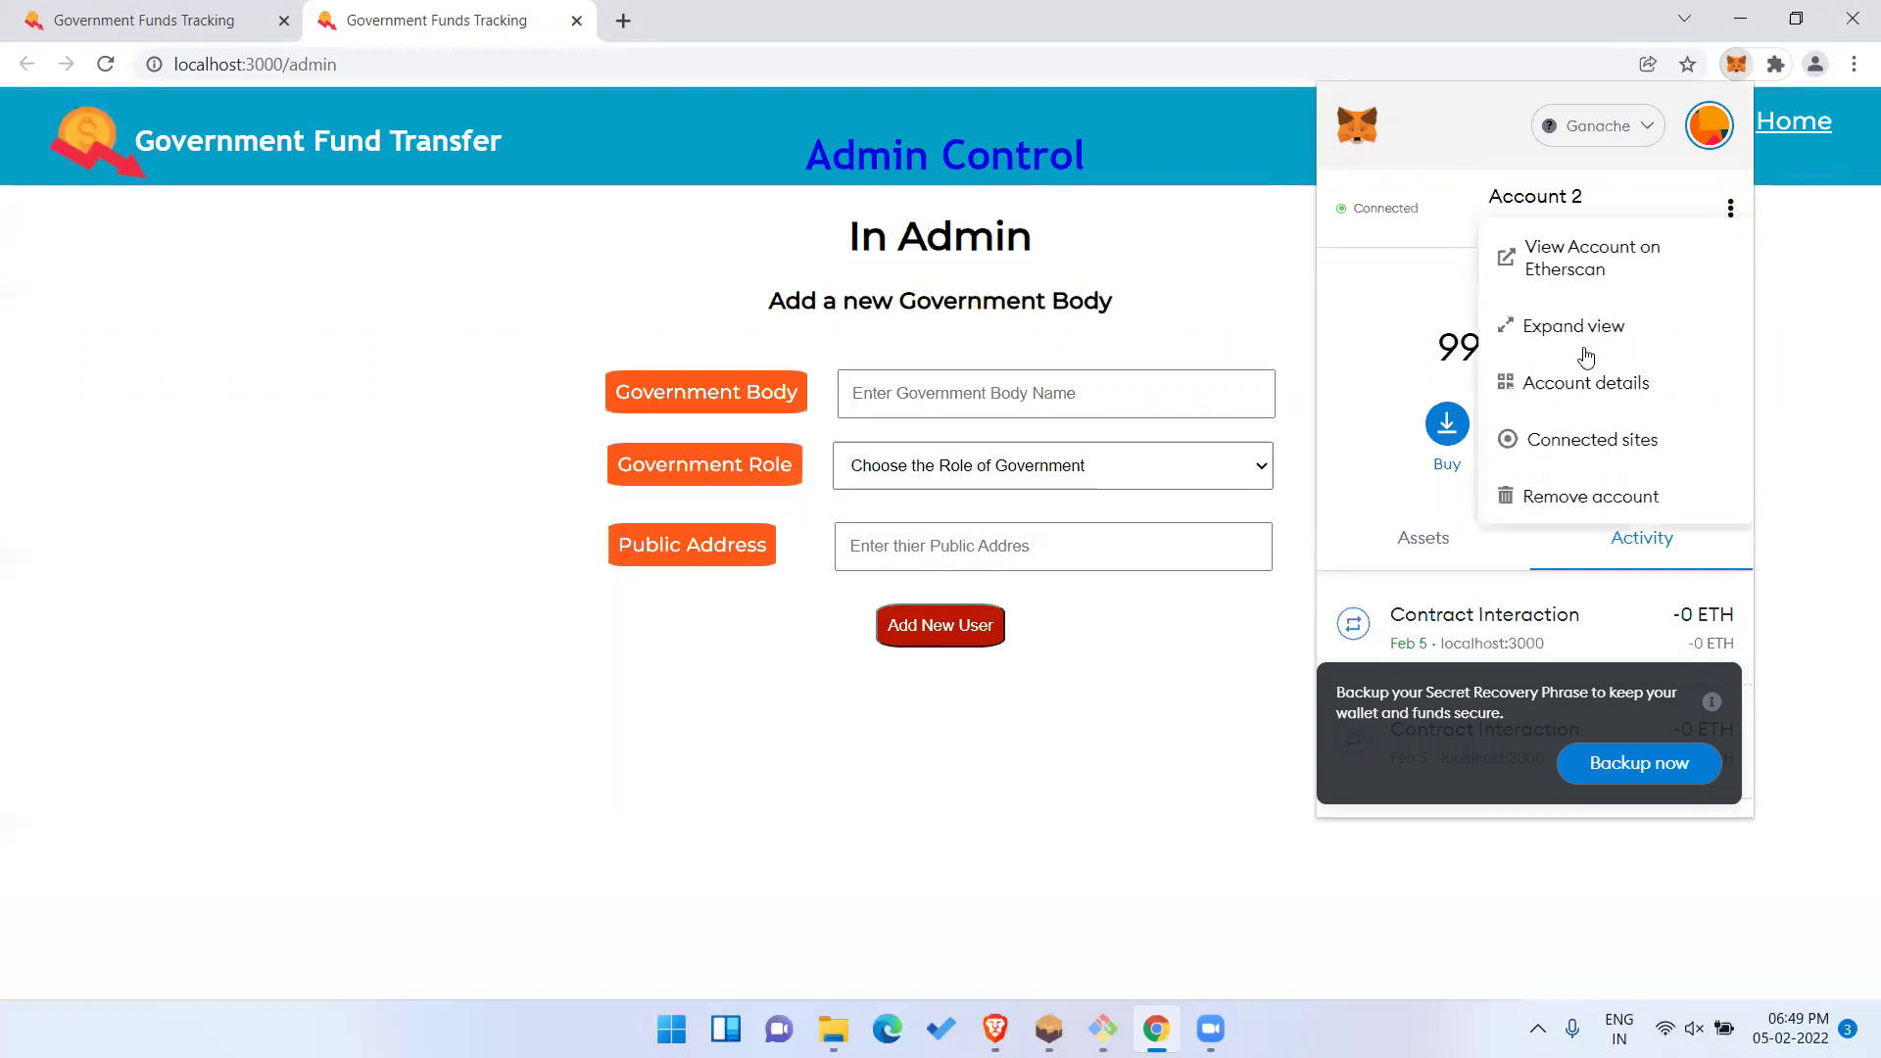
click(1585, 380)
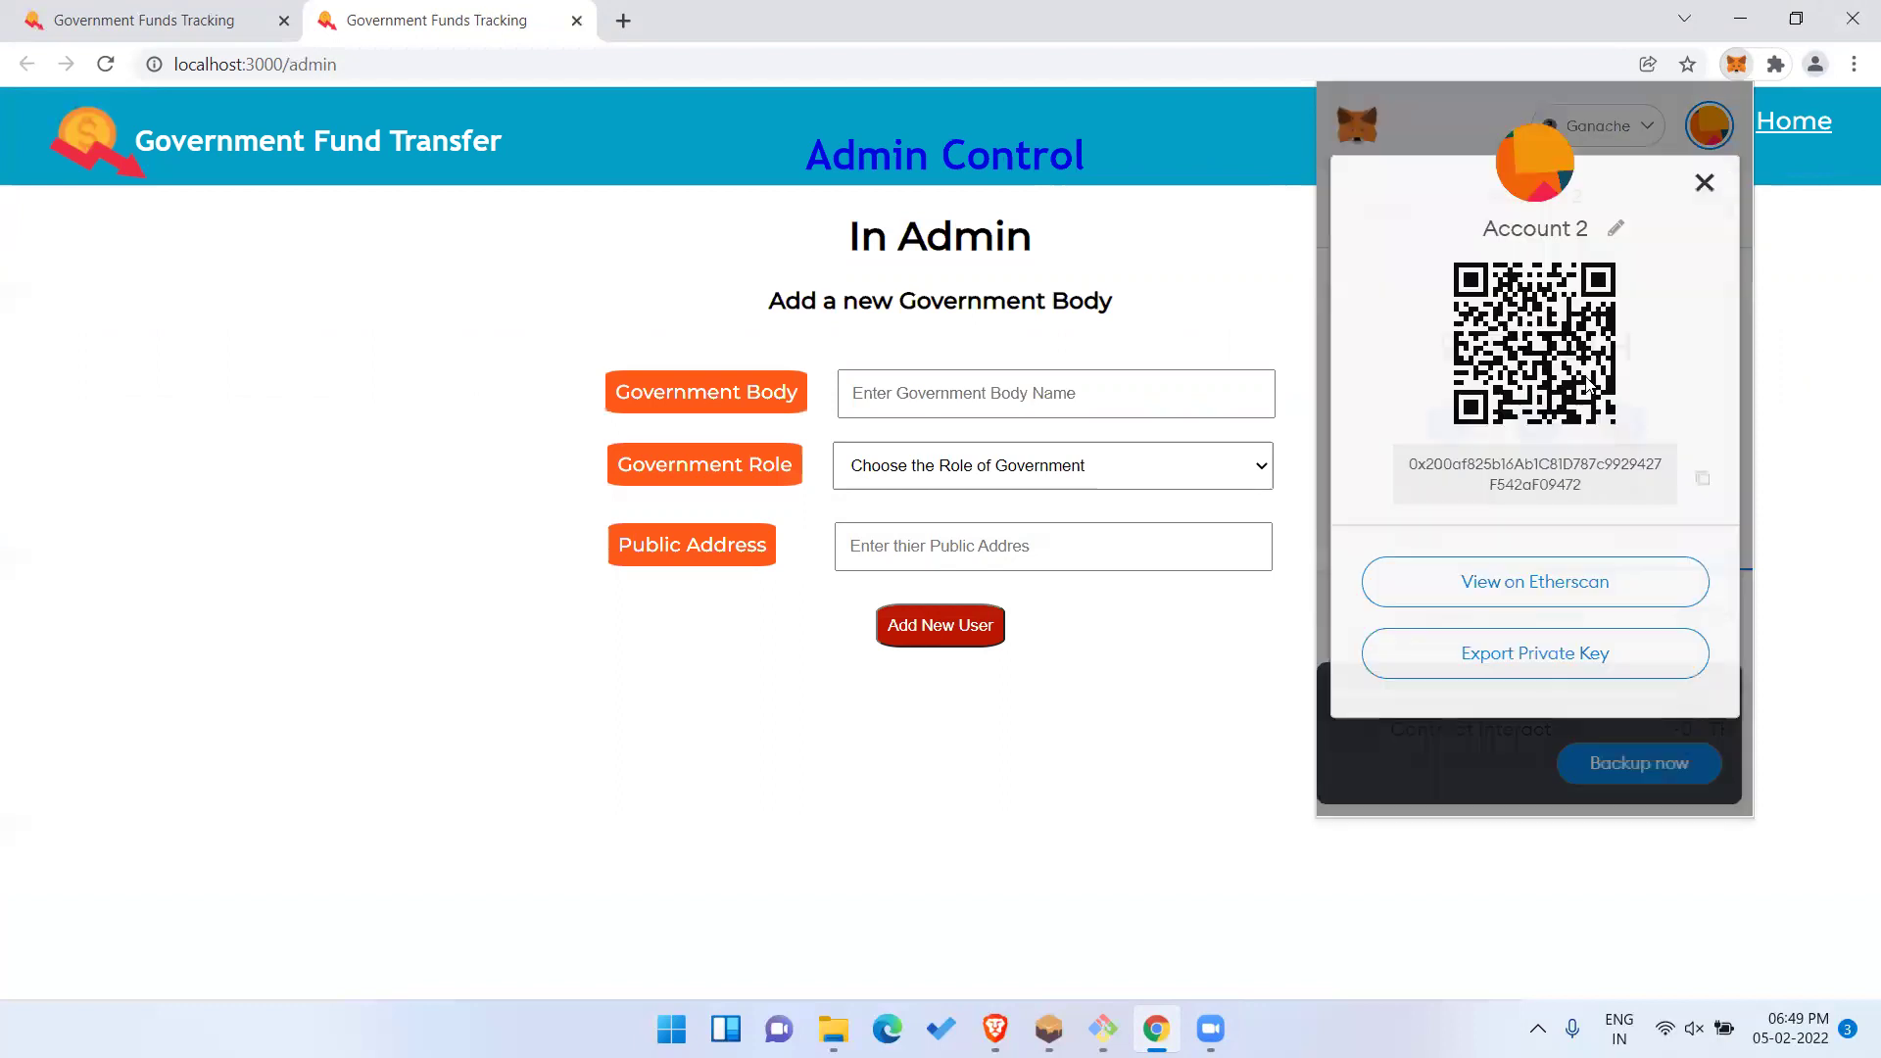
click(1615, 229)
key(ctrl+a)
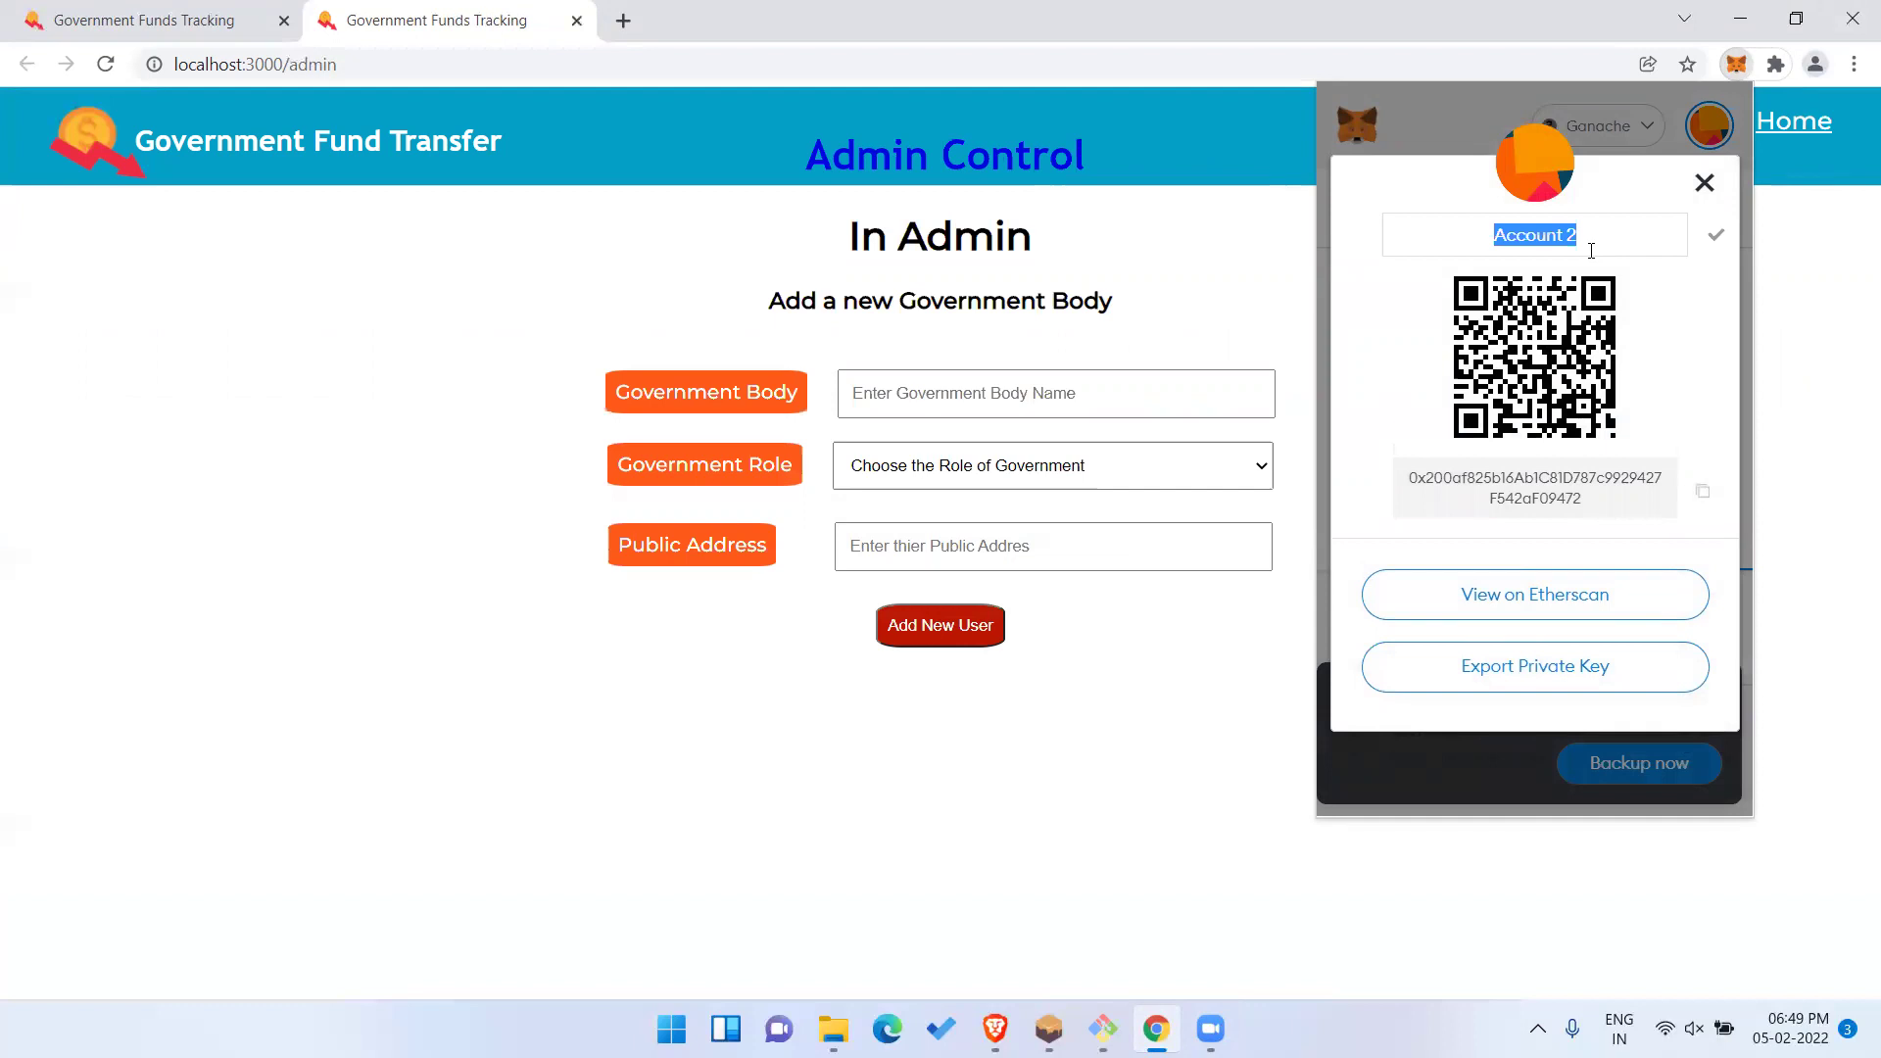
text(Admin)
key(Return)
click(1836, 378)
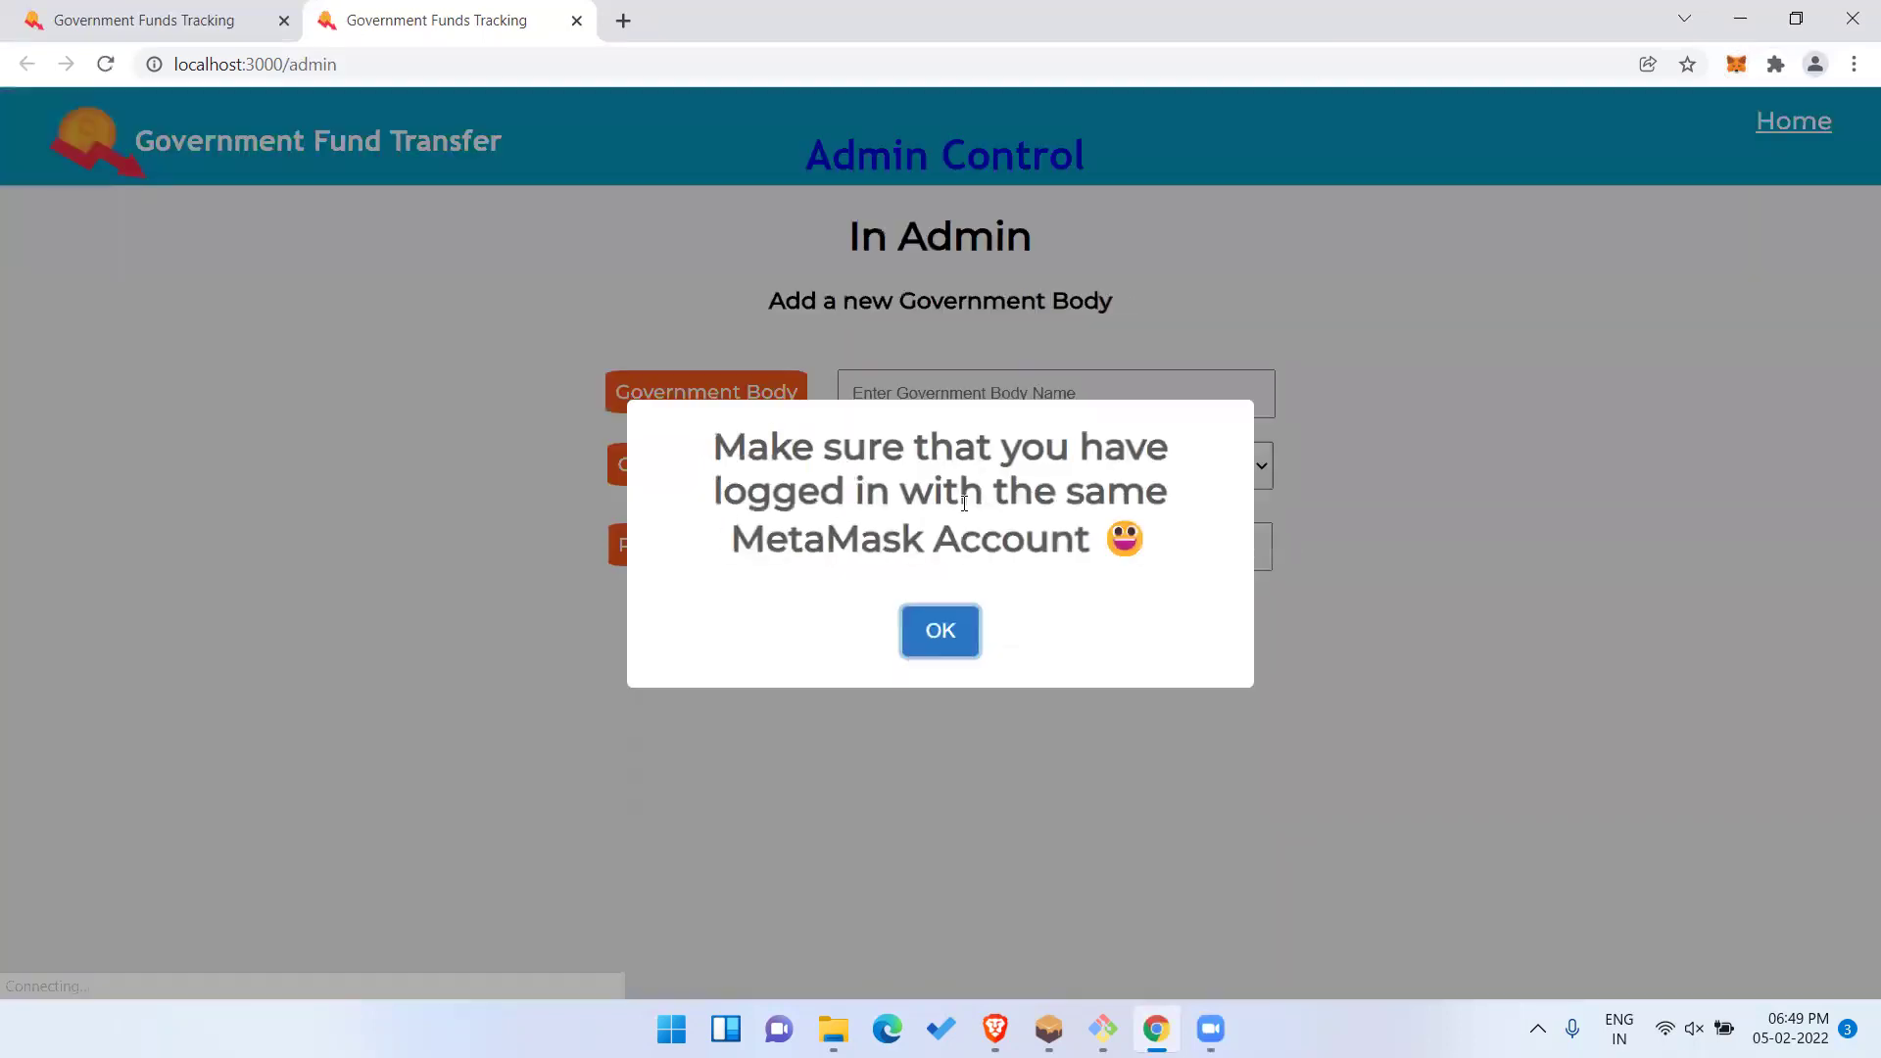
Enter Central as the Government Body name and choose the Central Government role.
click(940, 631)
click(1045, 386)
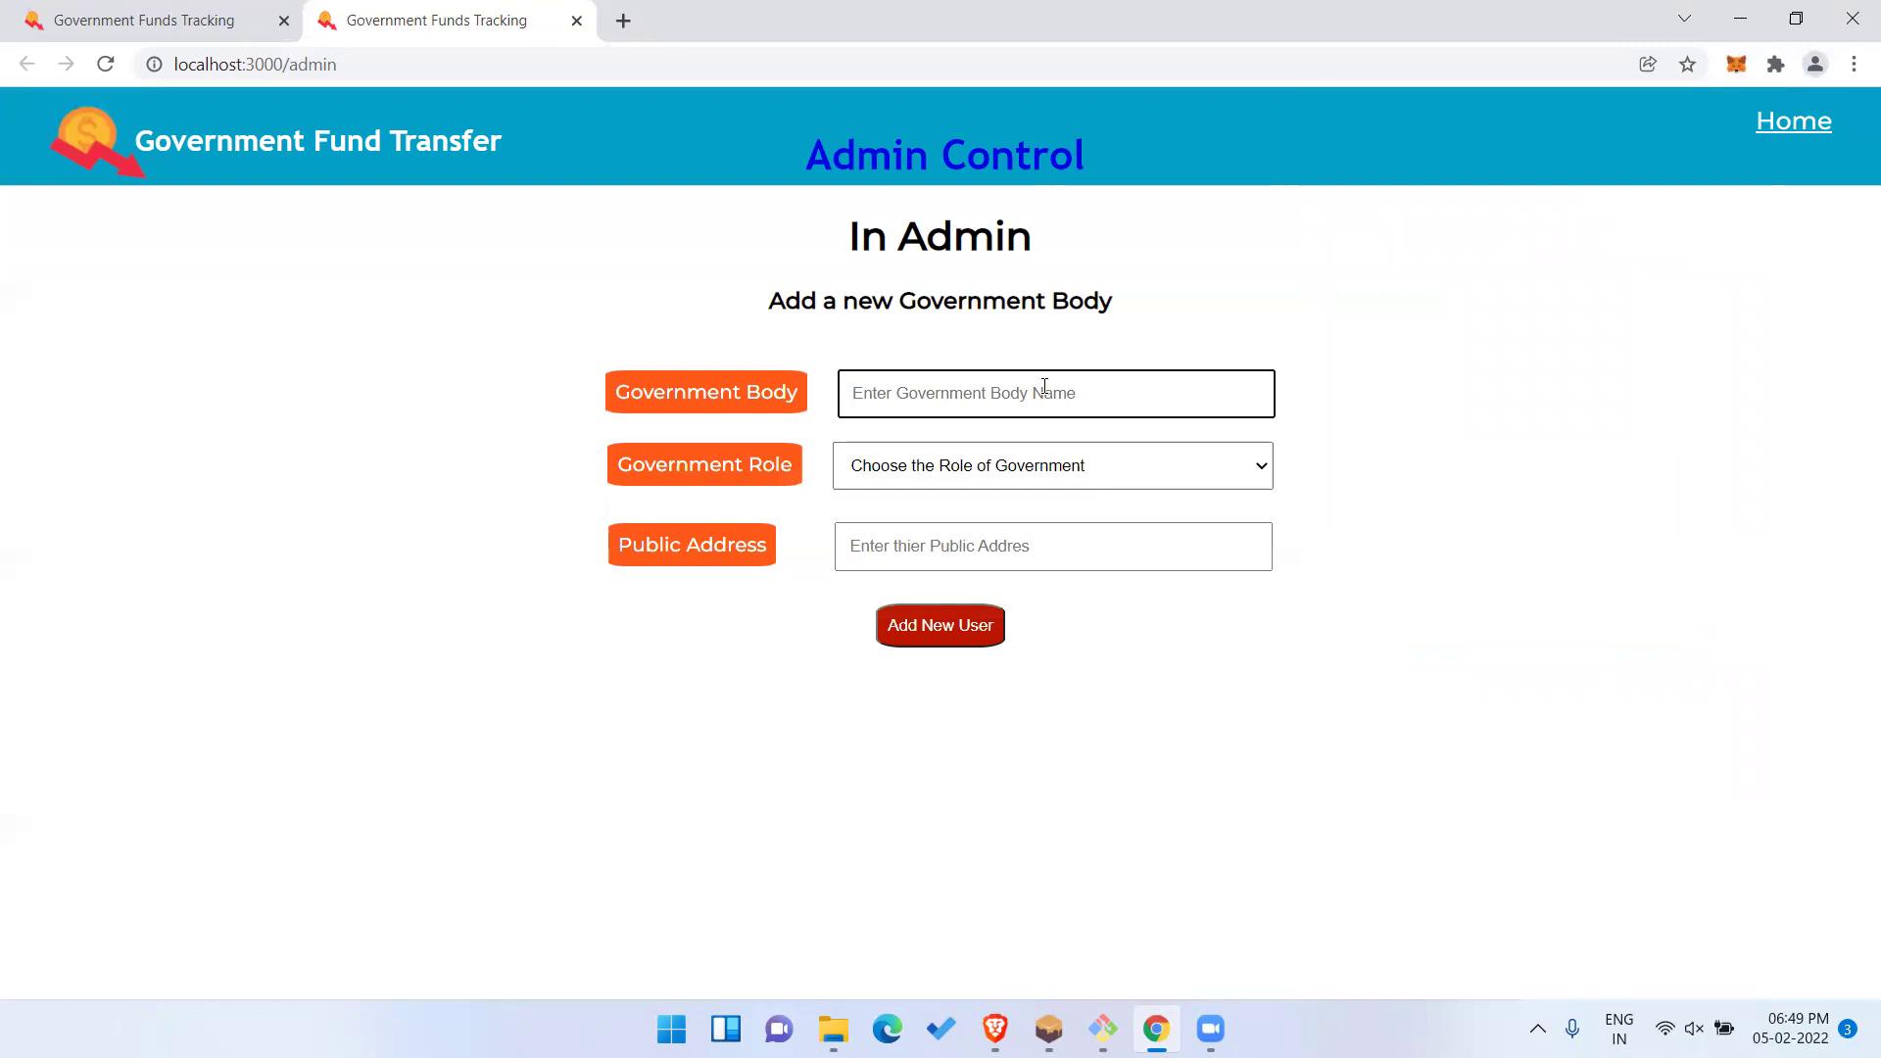
text(Central)
click(1058, 475)
click(1013, 515)
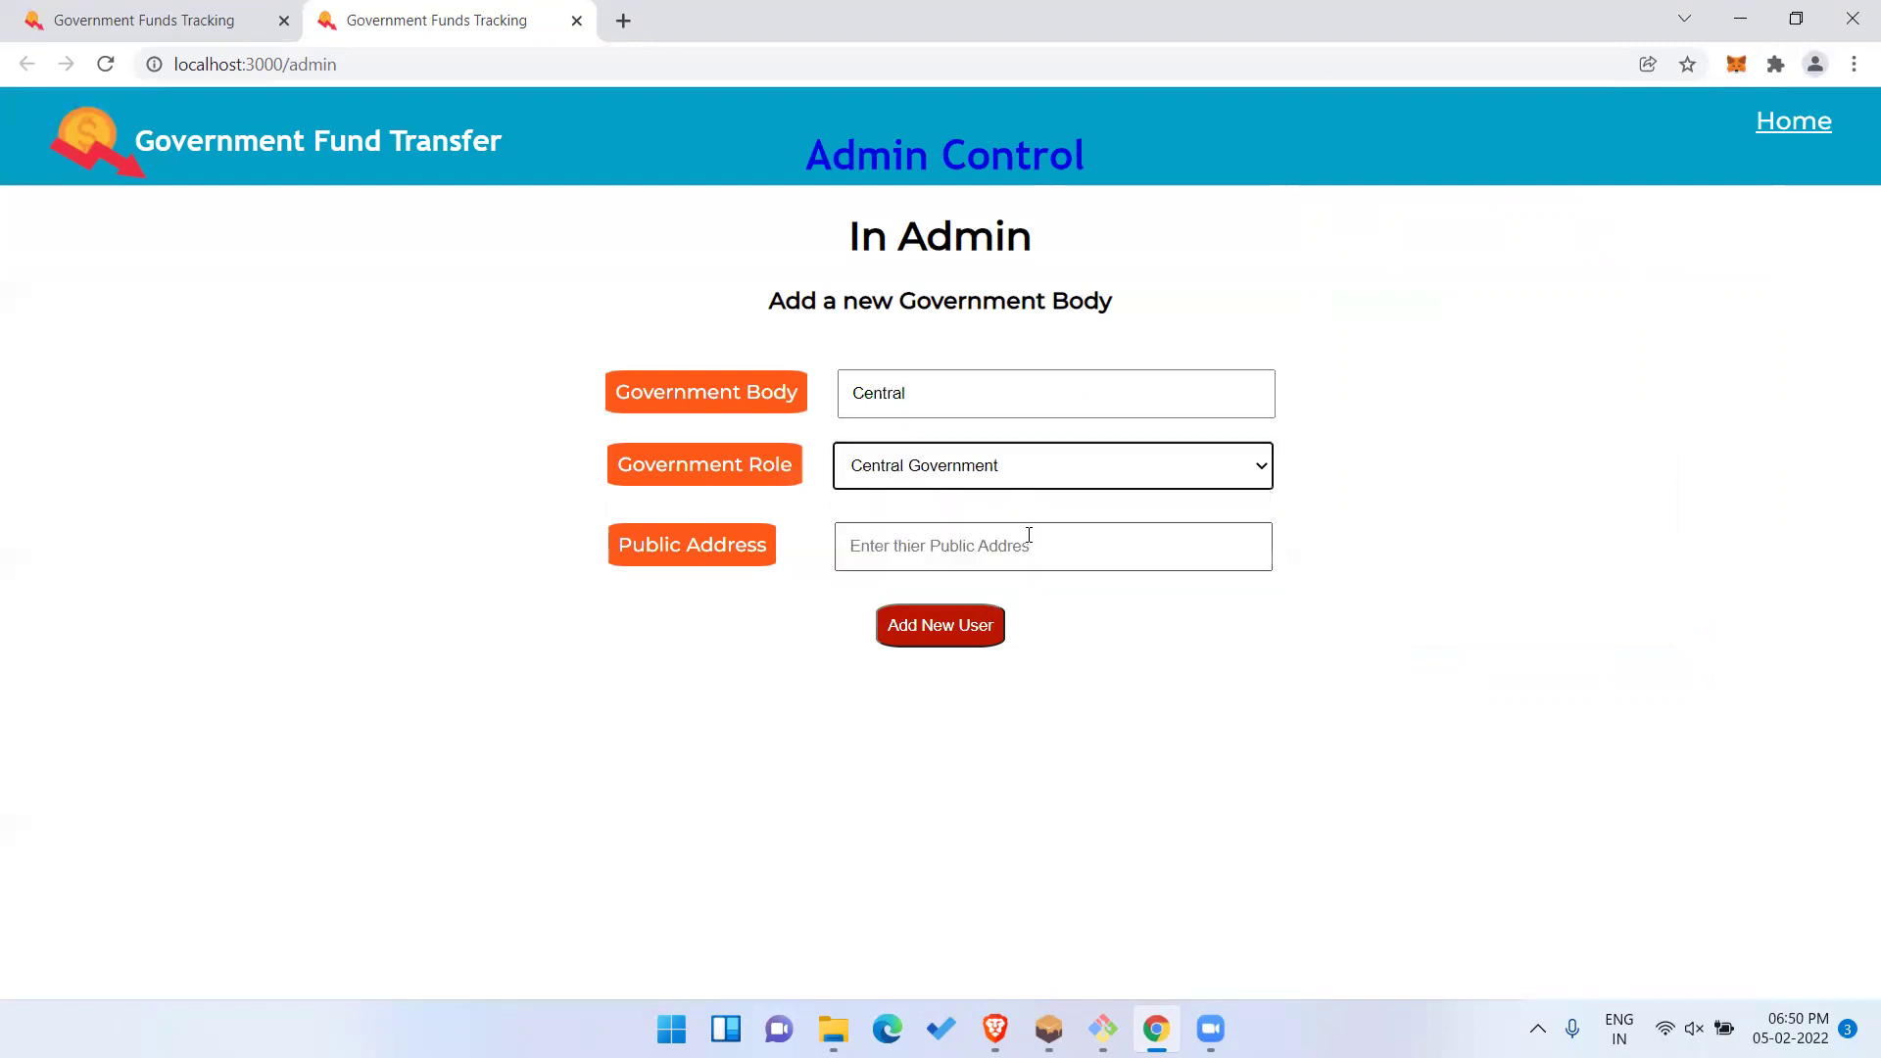
click(1010, 546)
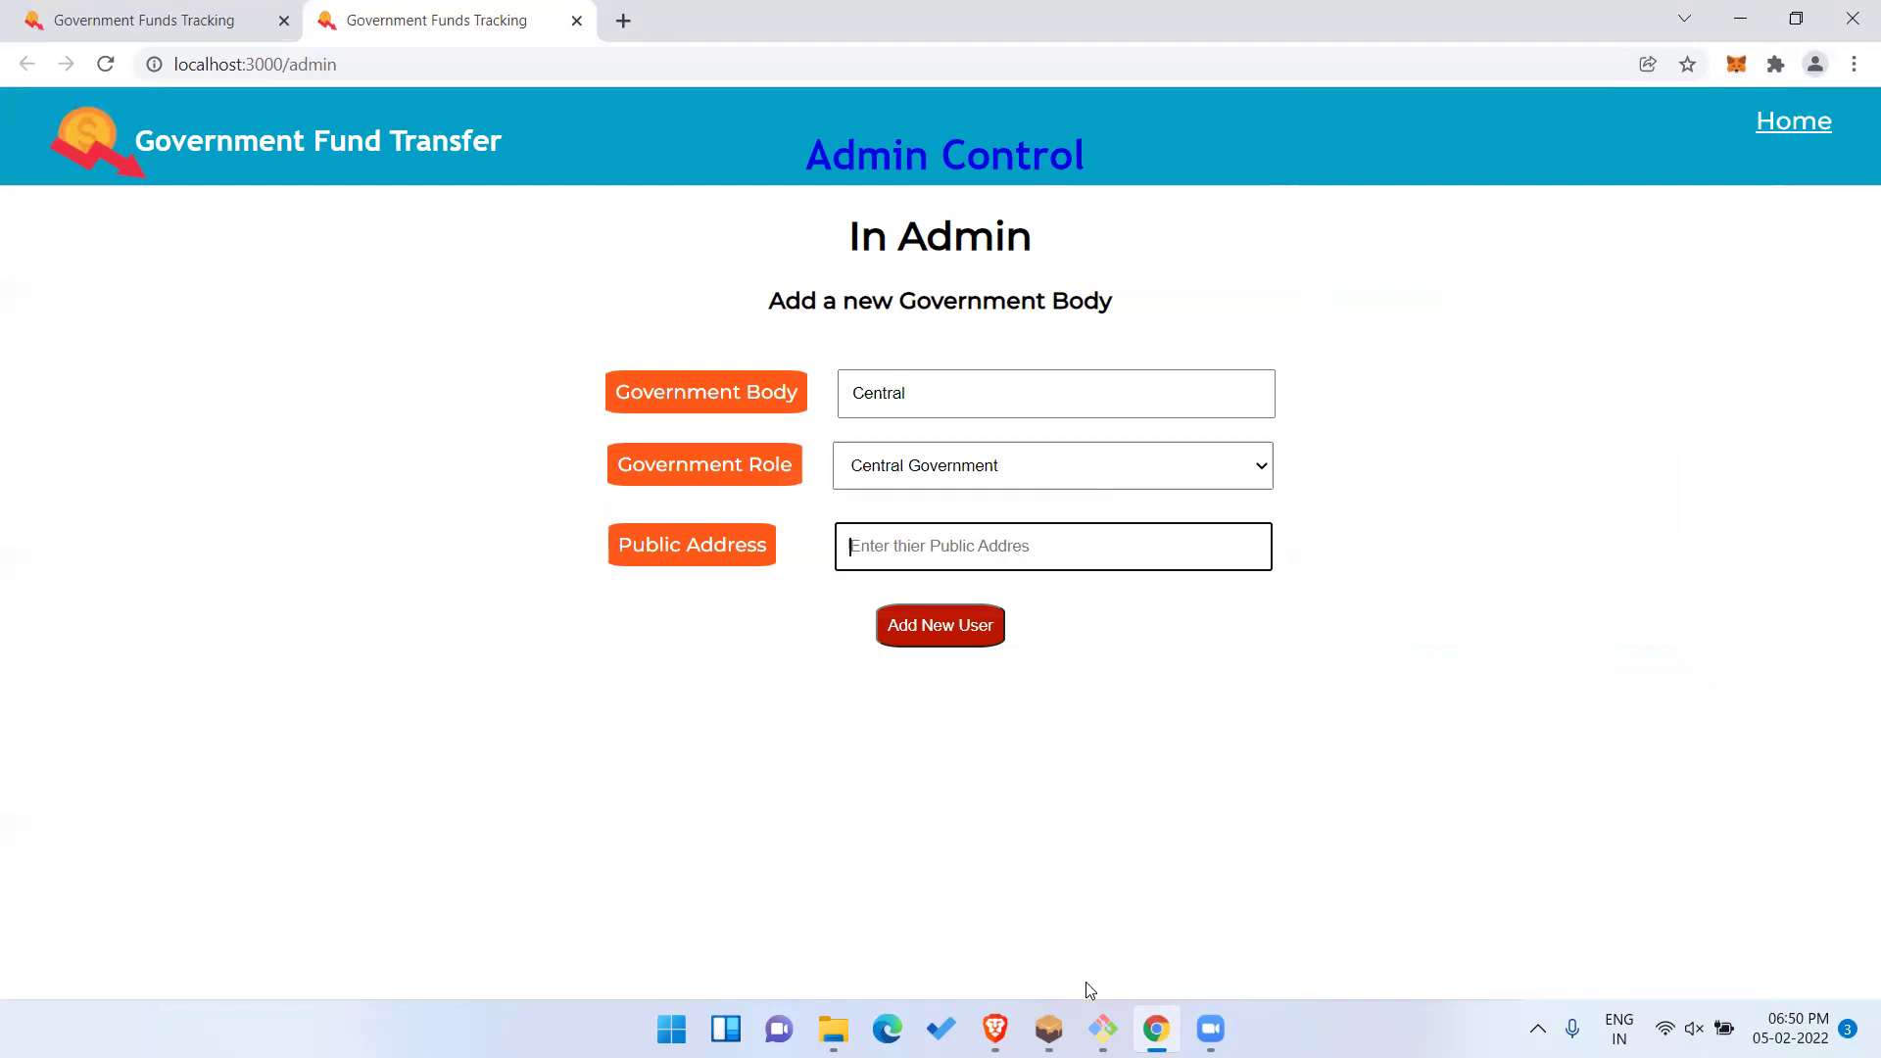
Copy the index 1 account's address from Ganache's accounts list.
click(1117, 892)
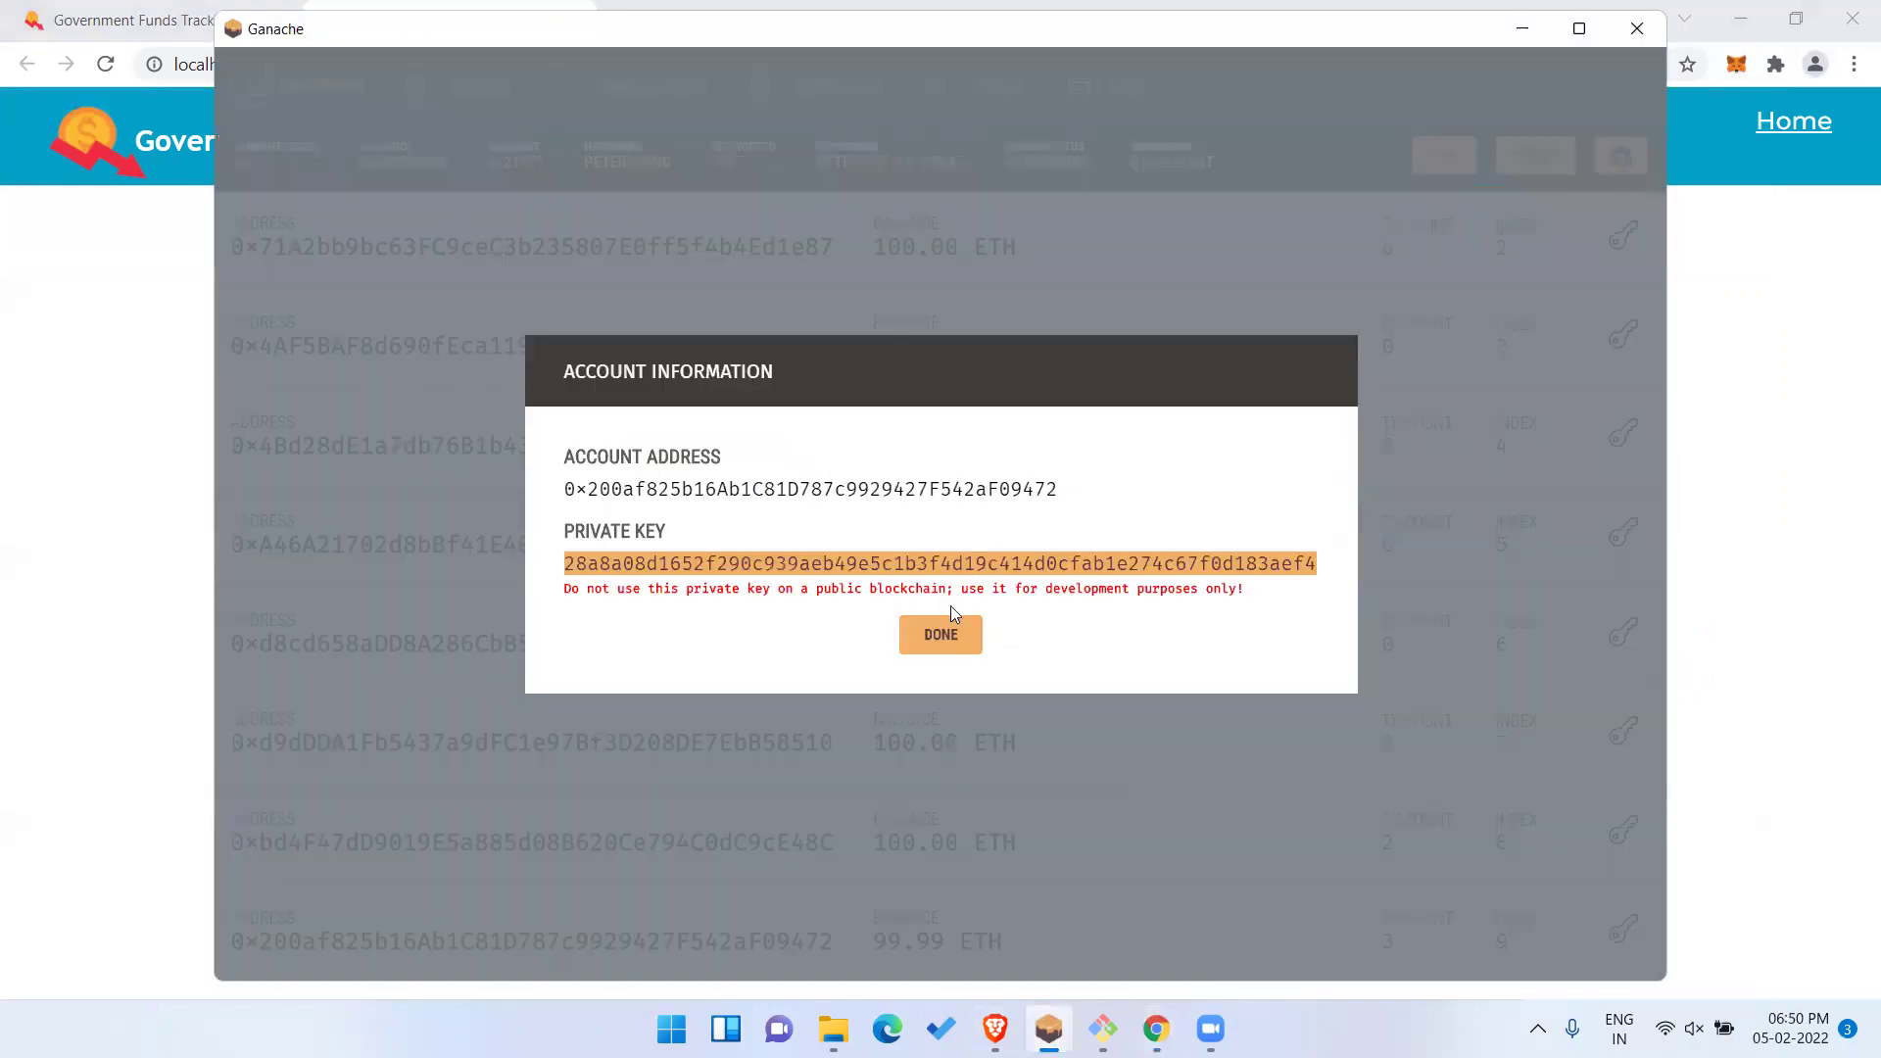
click(940, 635)
scroll(899, 579, up, 3)
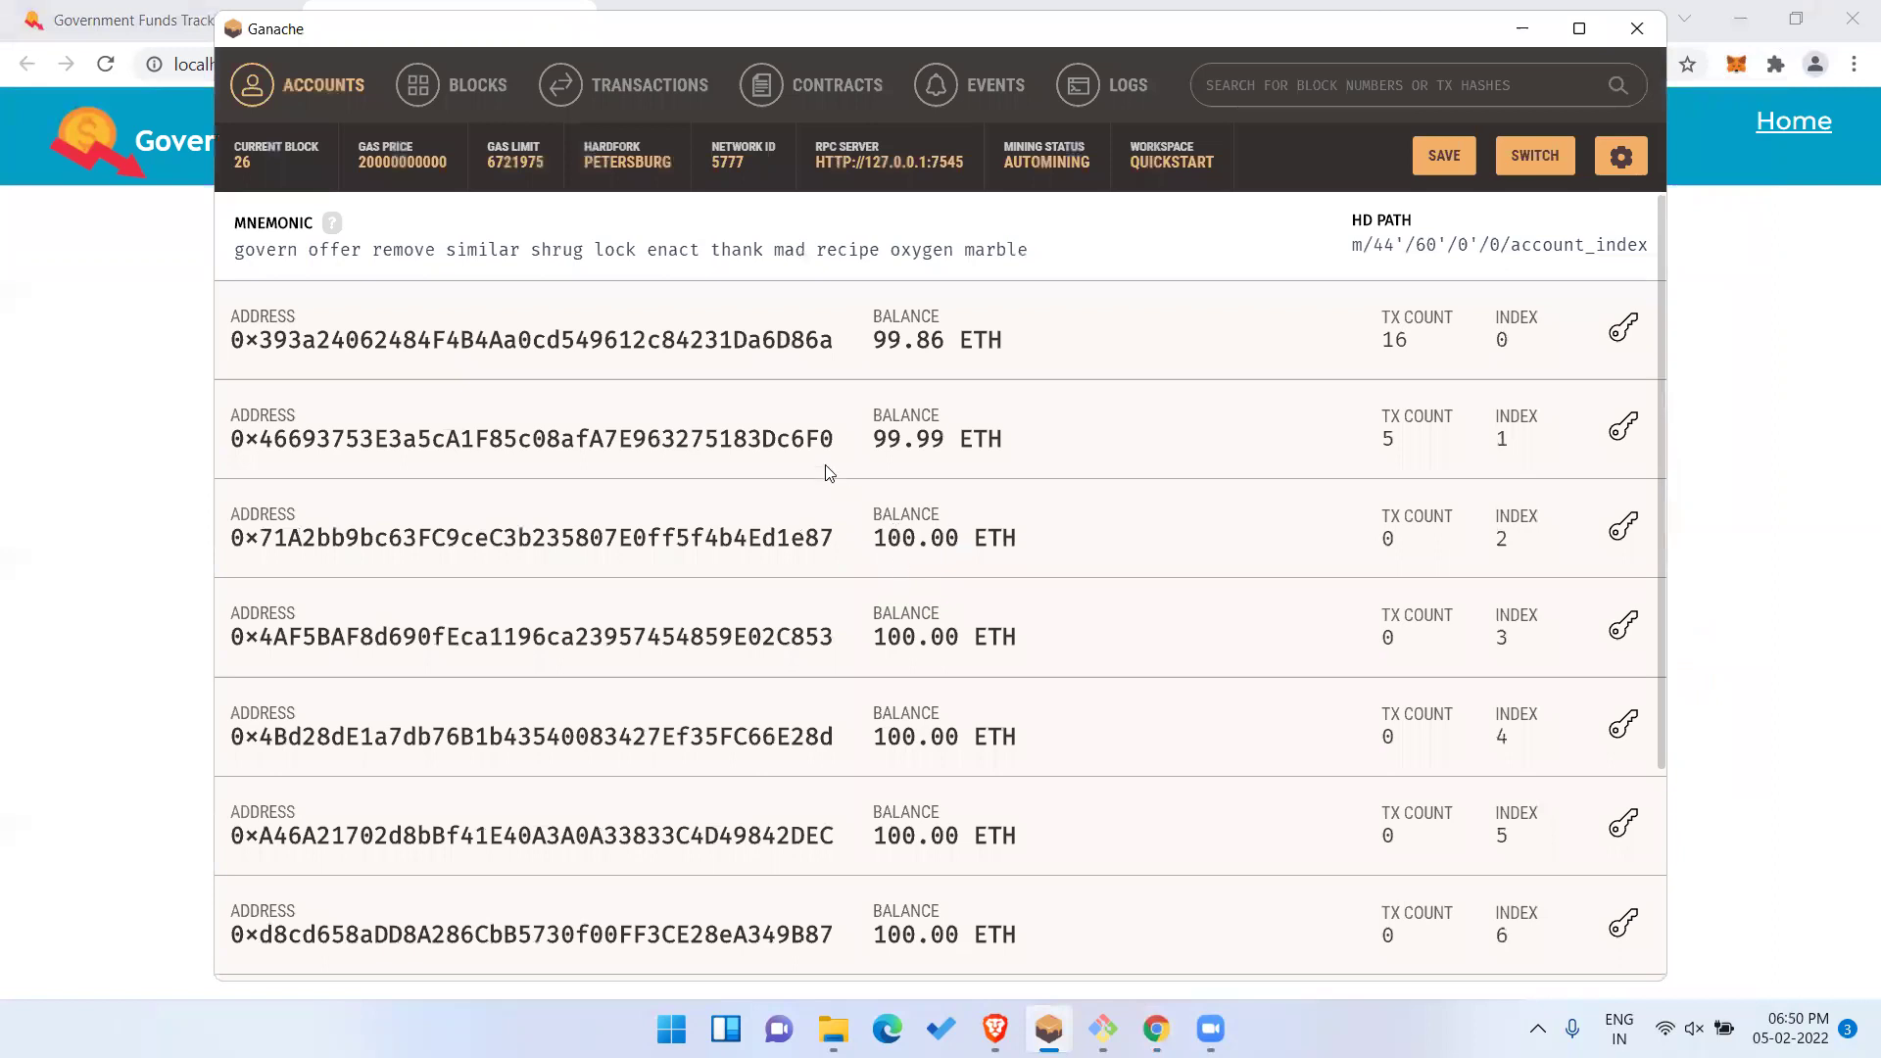
double_click(722, 438)
key(ctrl+c)
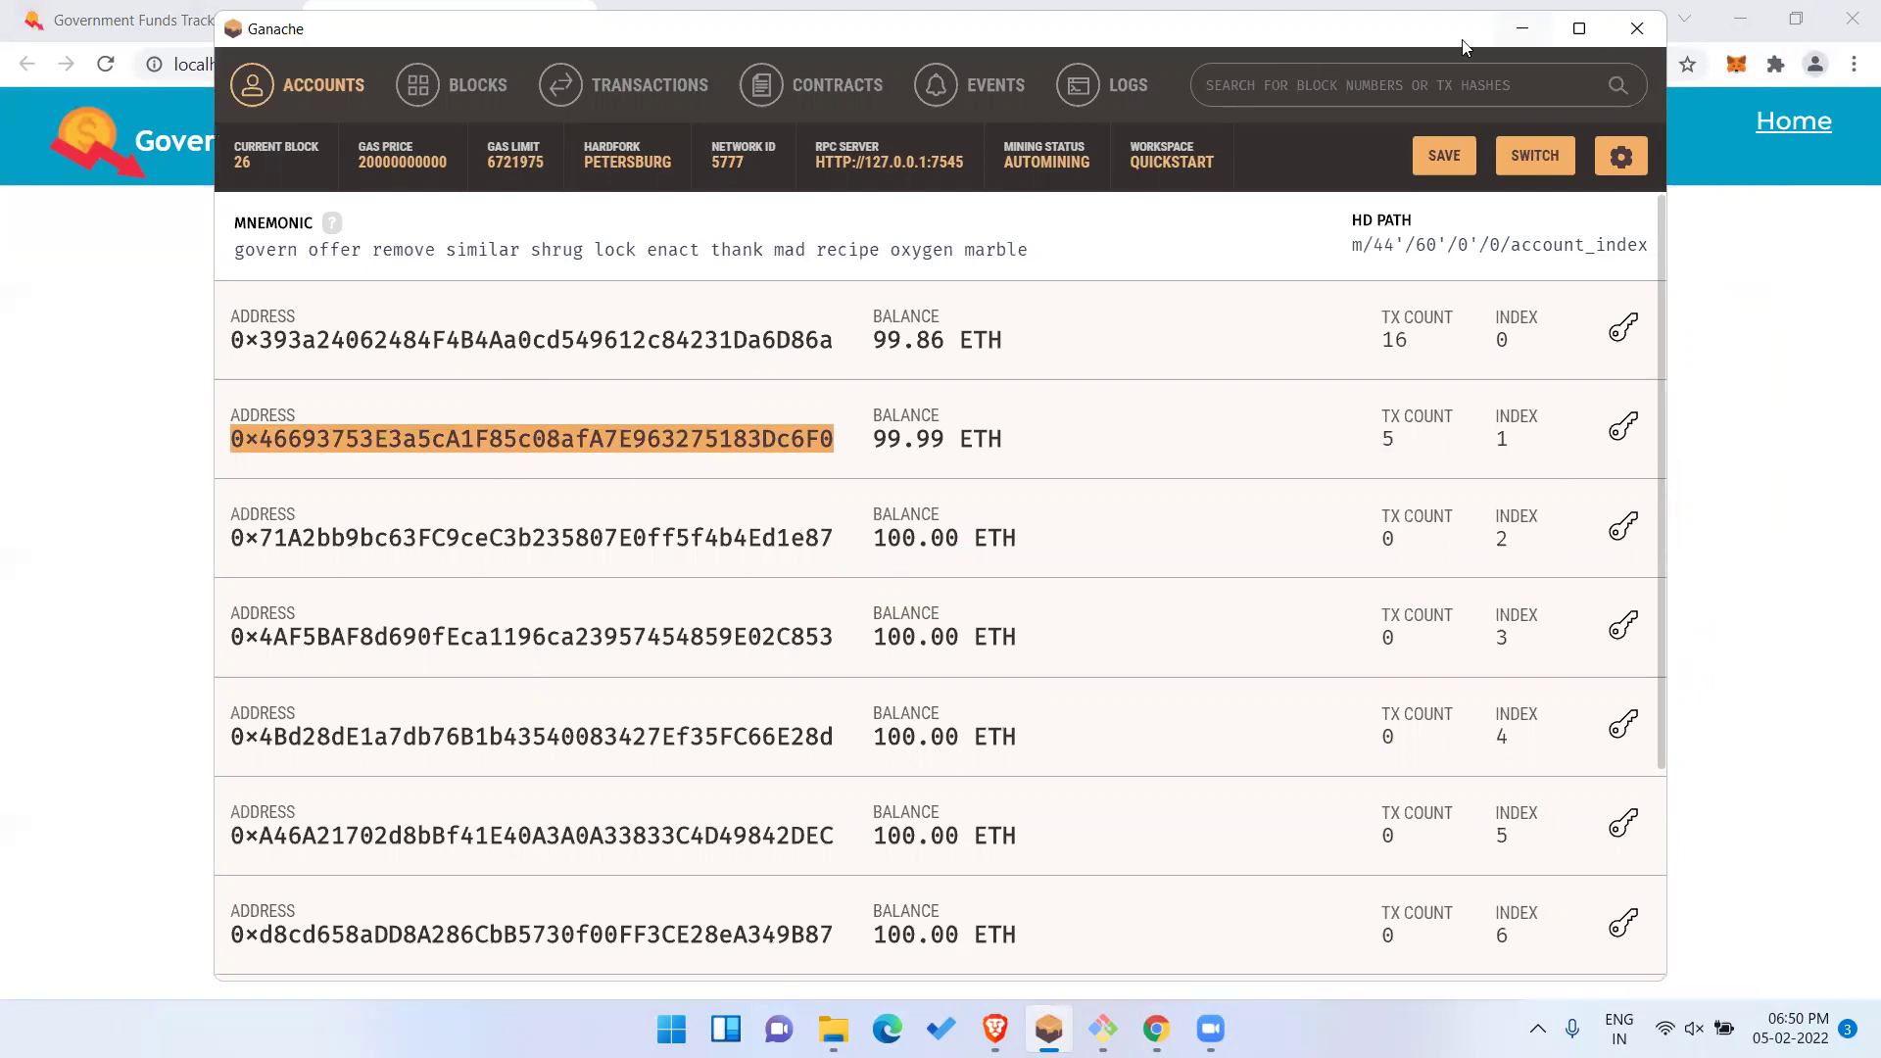
click(1522, 28)
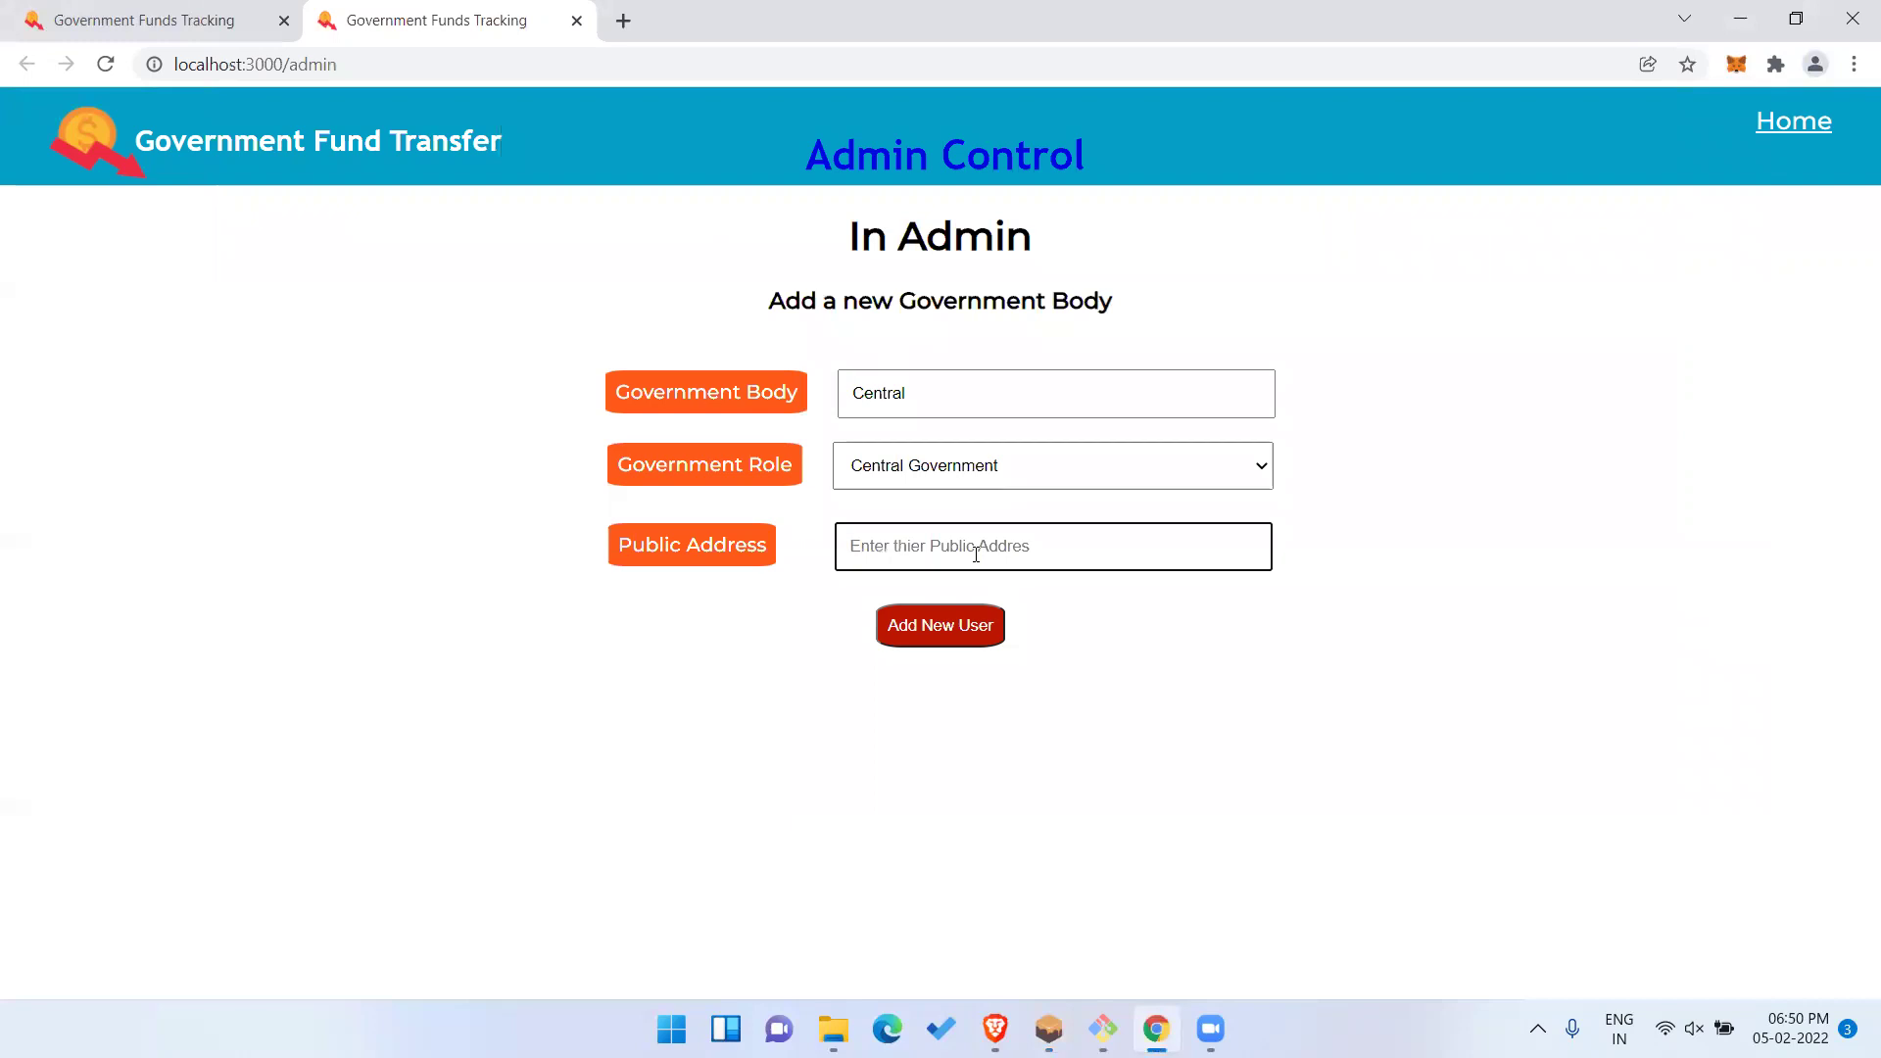
Paste the address as Public Address and add Central, confirming the MetaMask transaction.
key(ctrl+v)
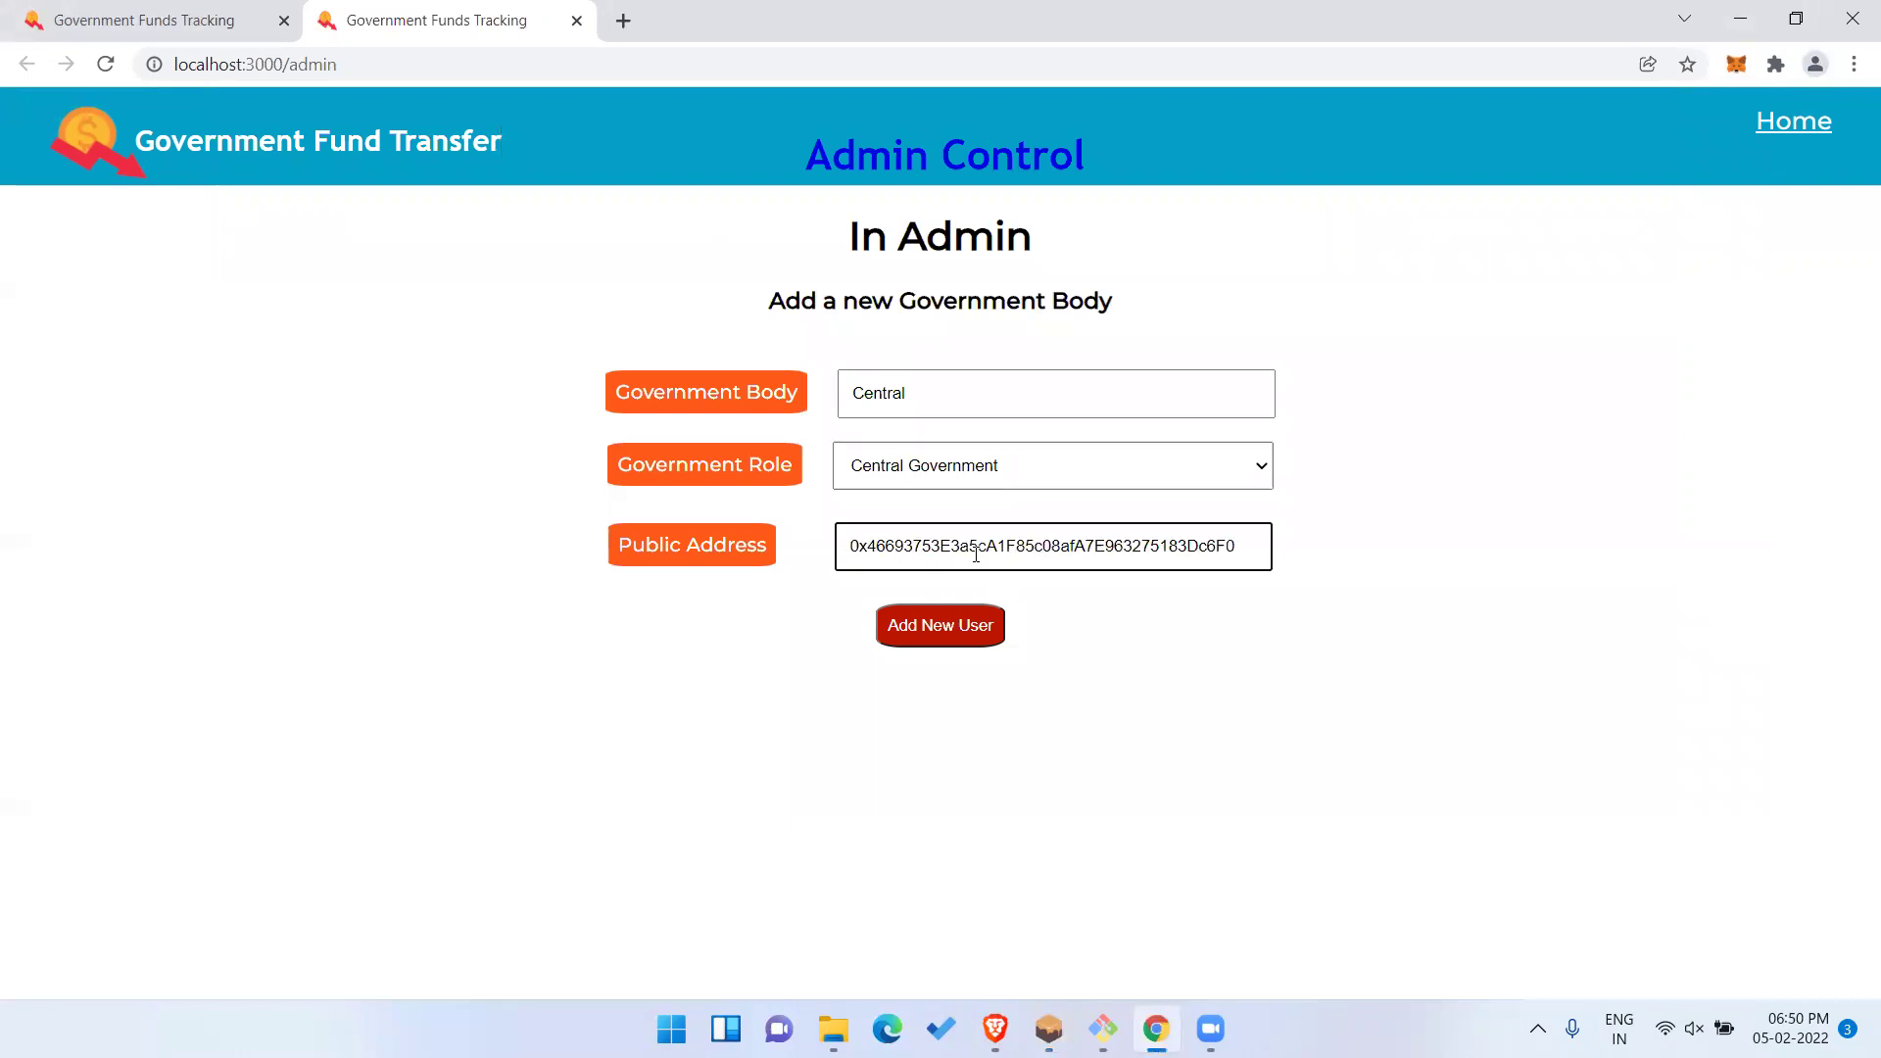
click(965, 635)
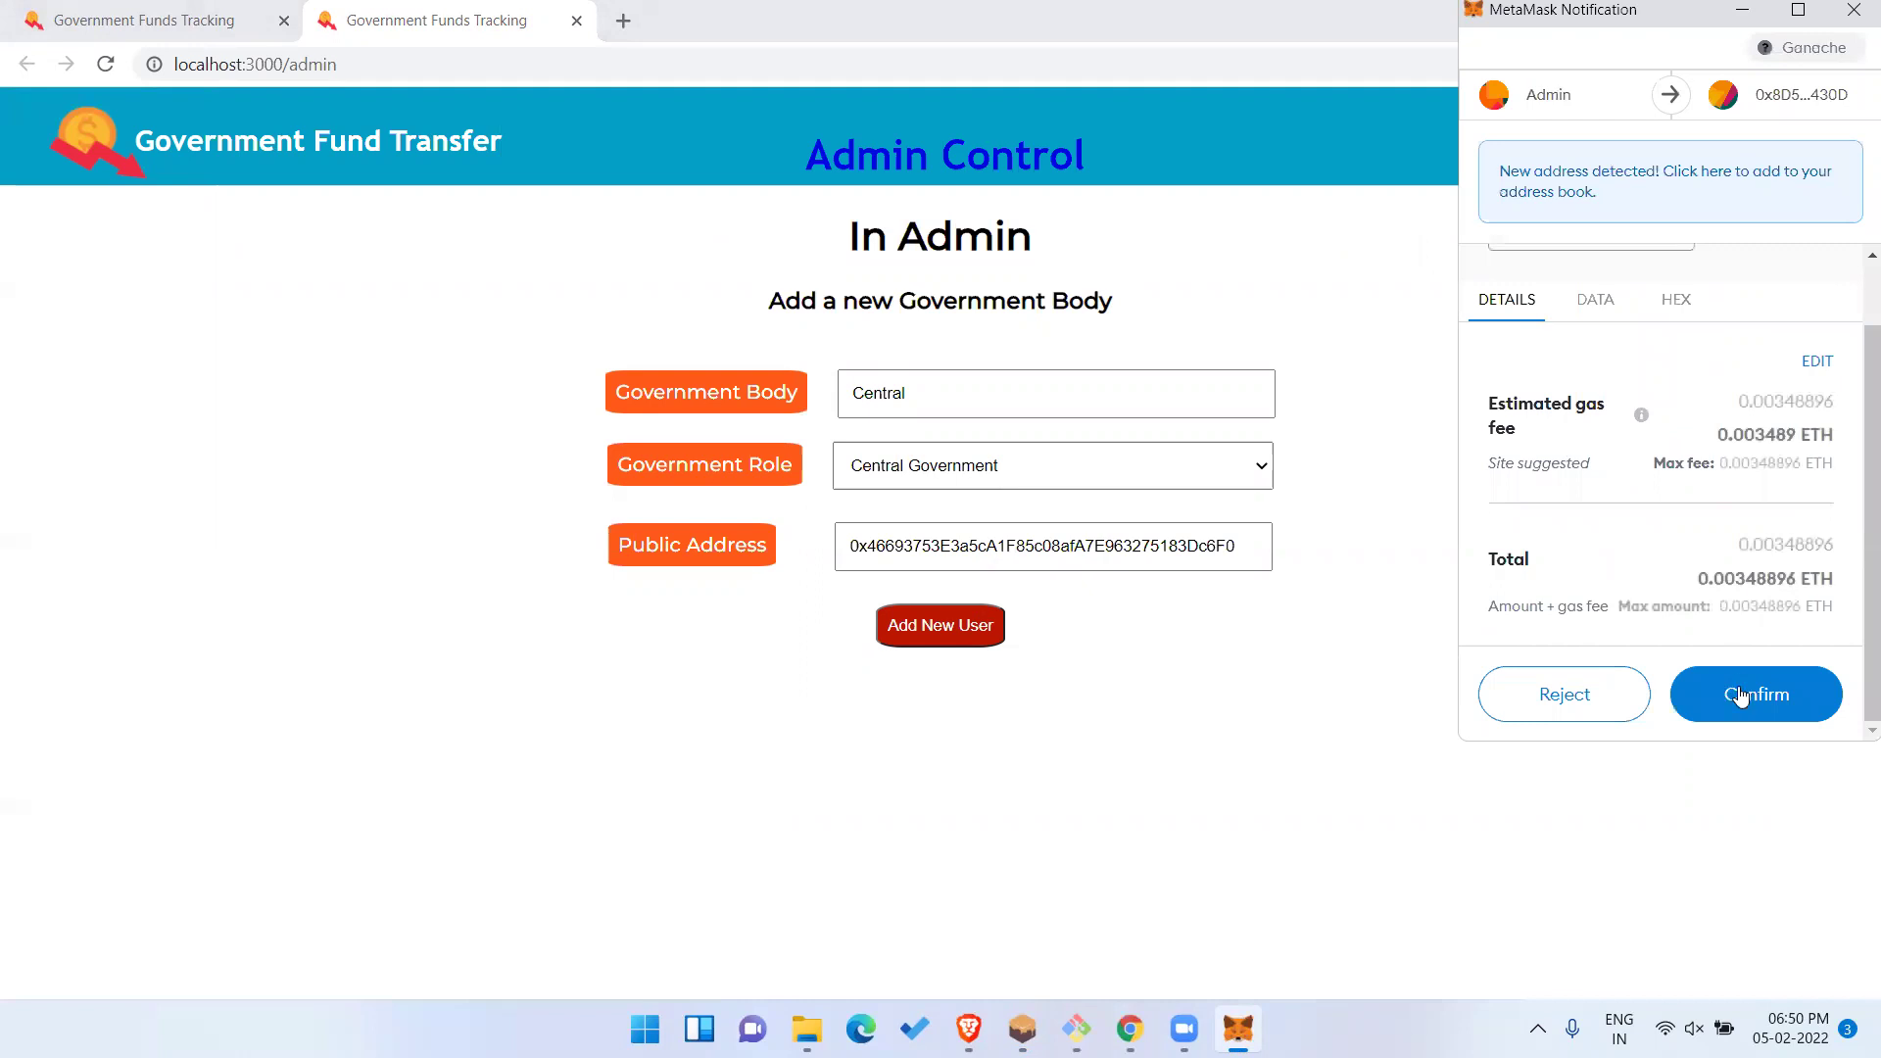
click(1743, 694)
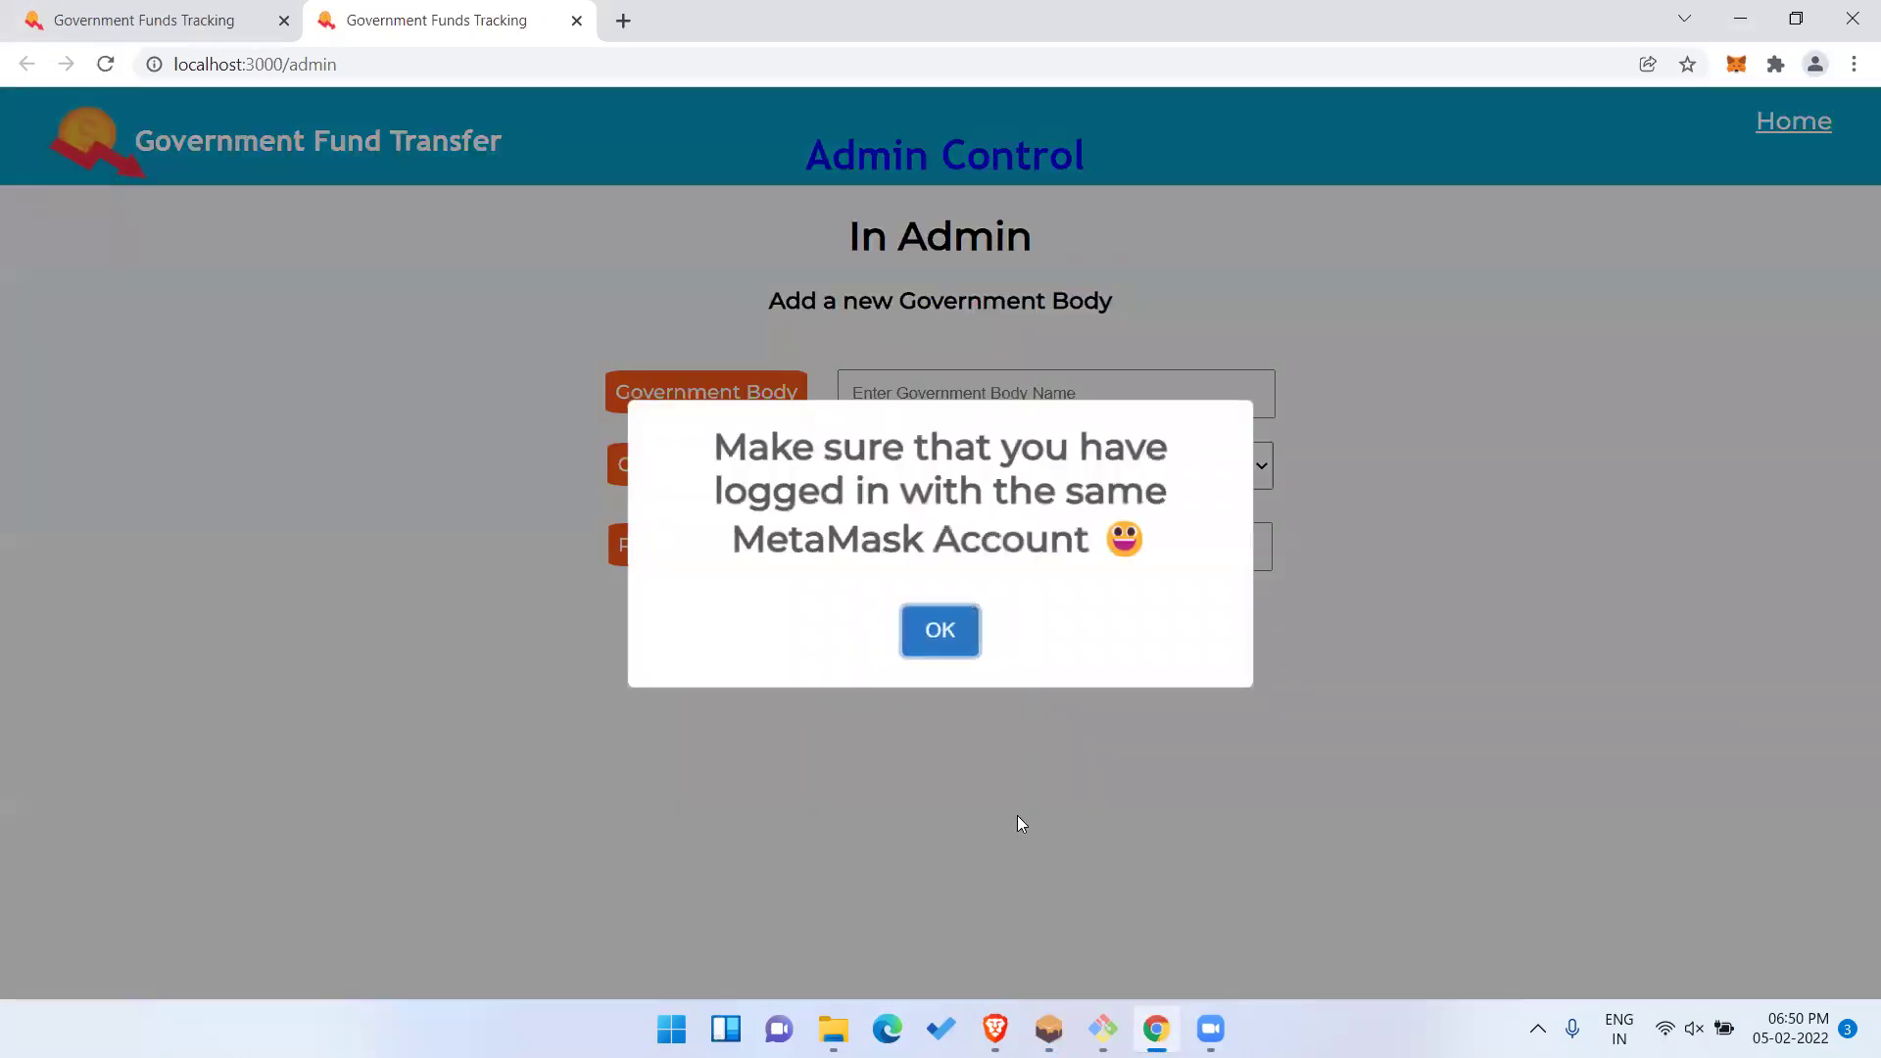
click(940, 632)
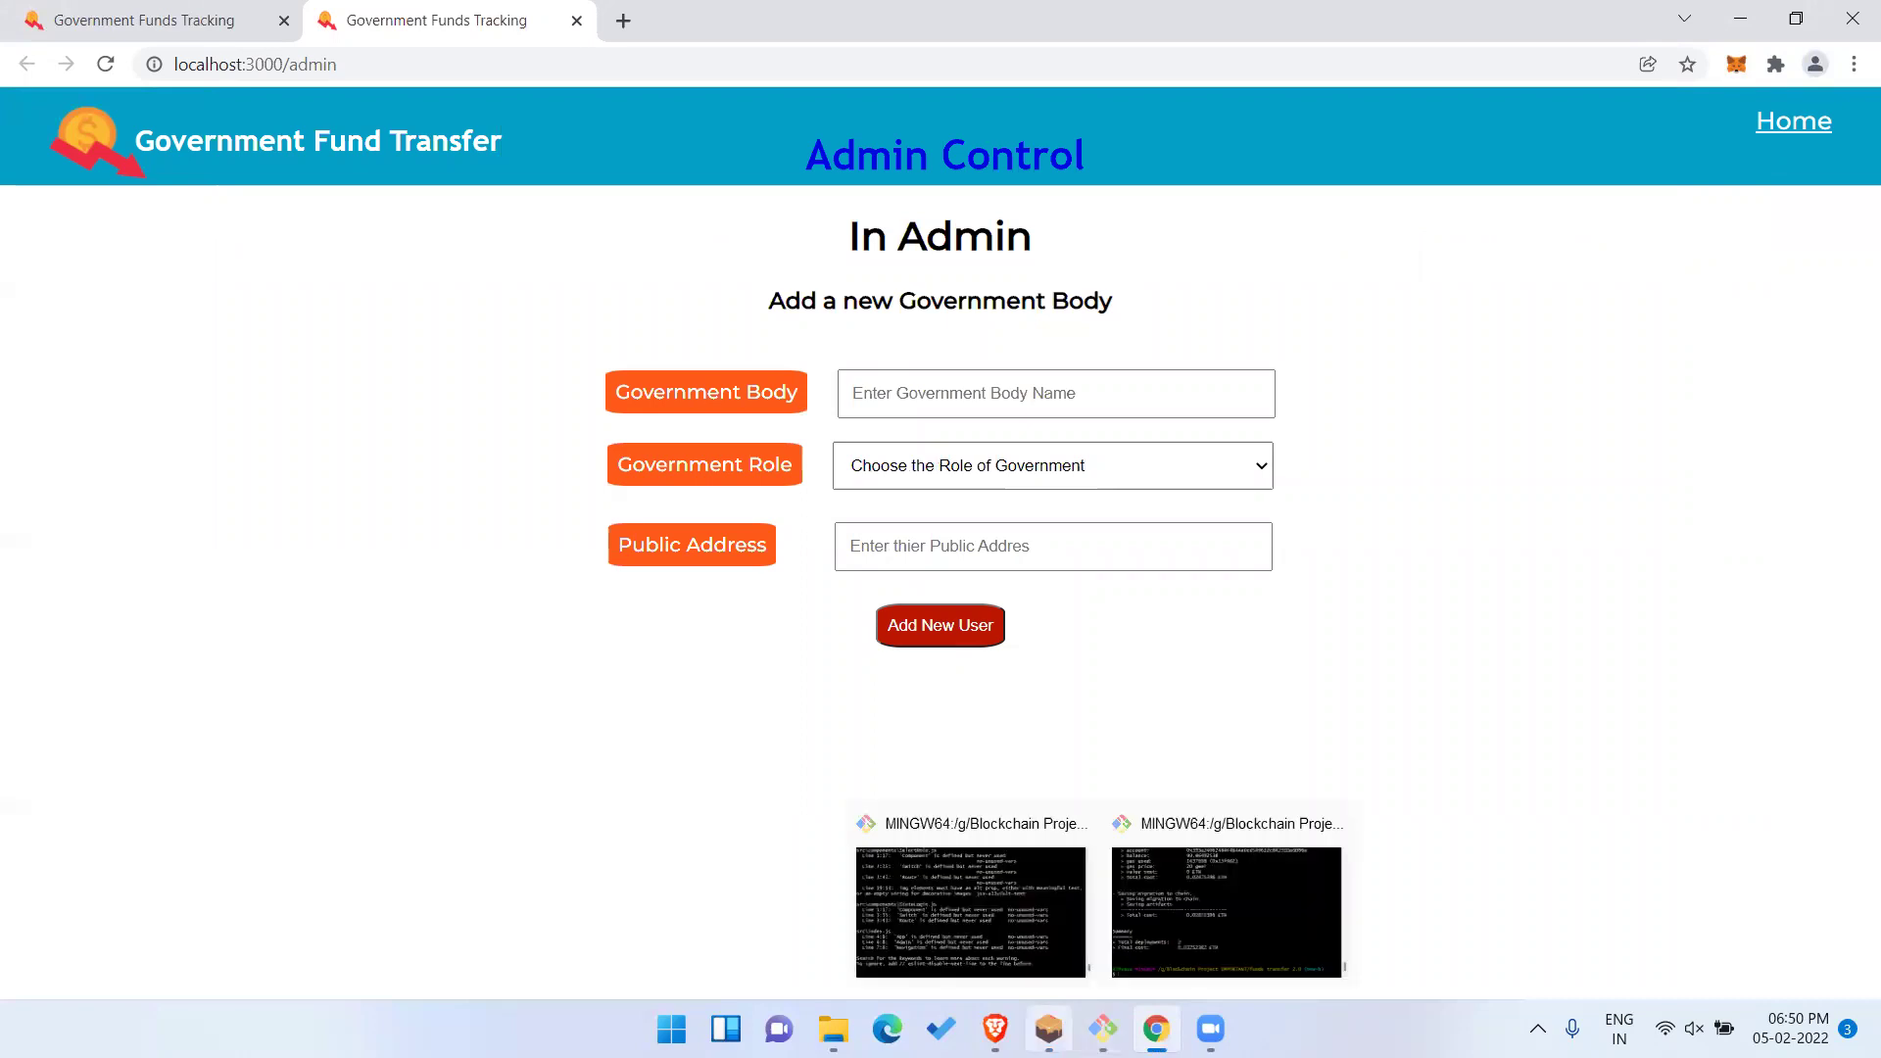
Copy the index 2 Ganache account's address into the Public Address field.
click(1048, 1027)
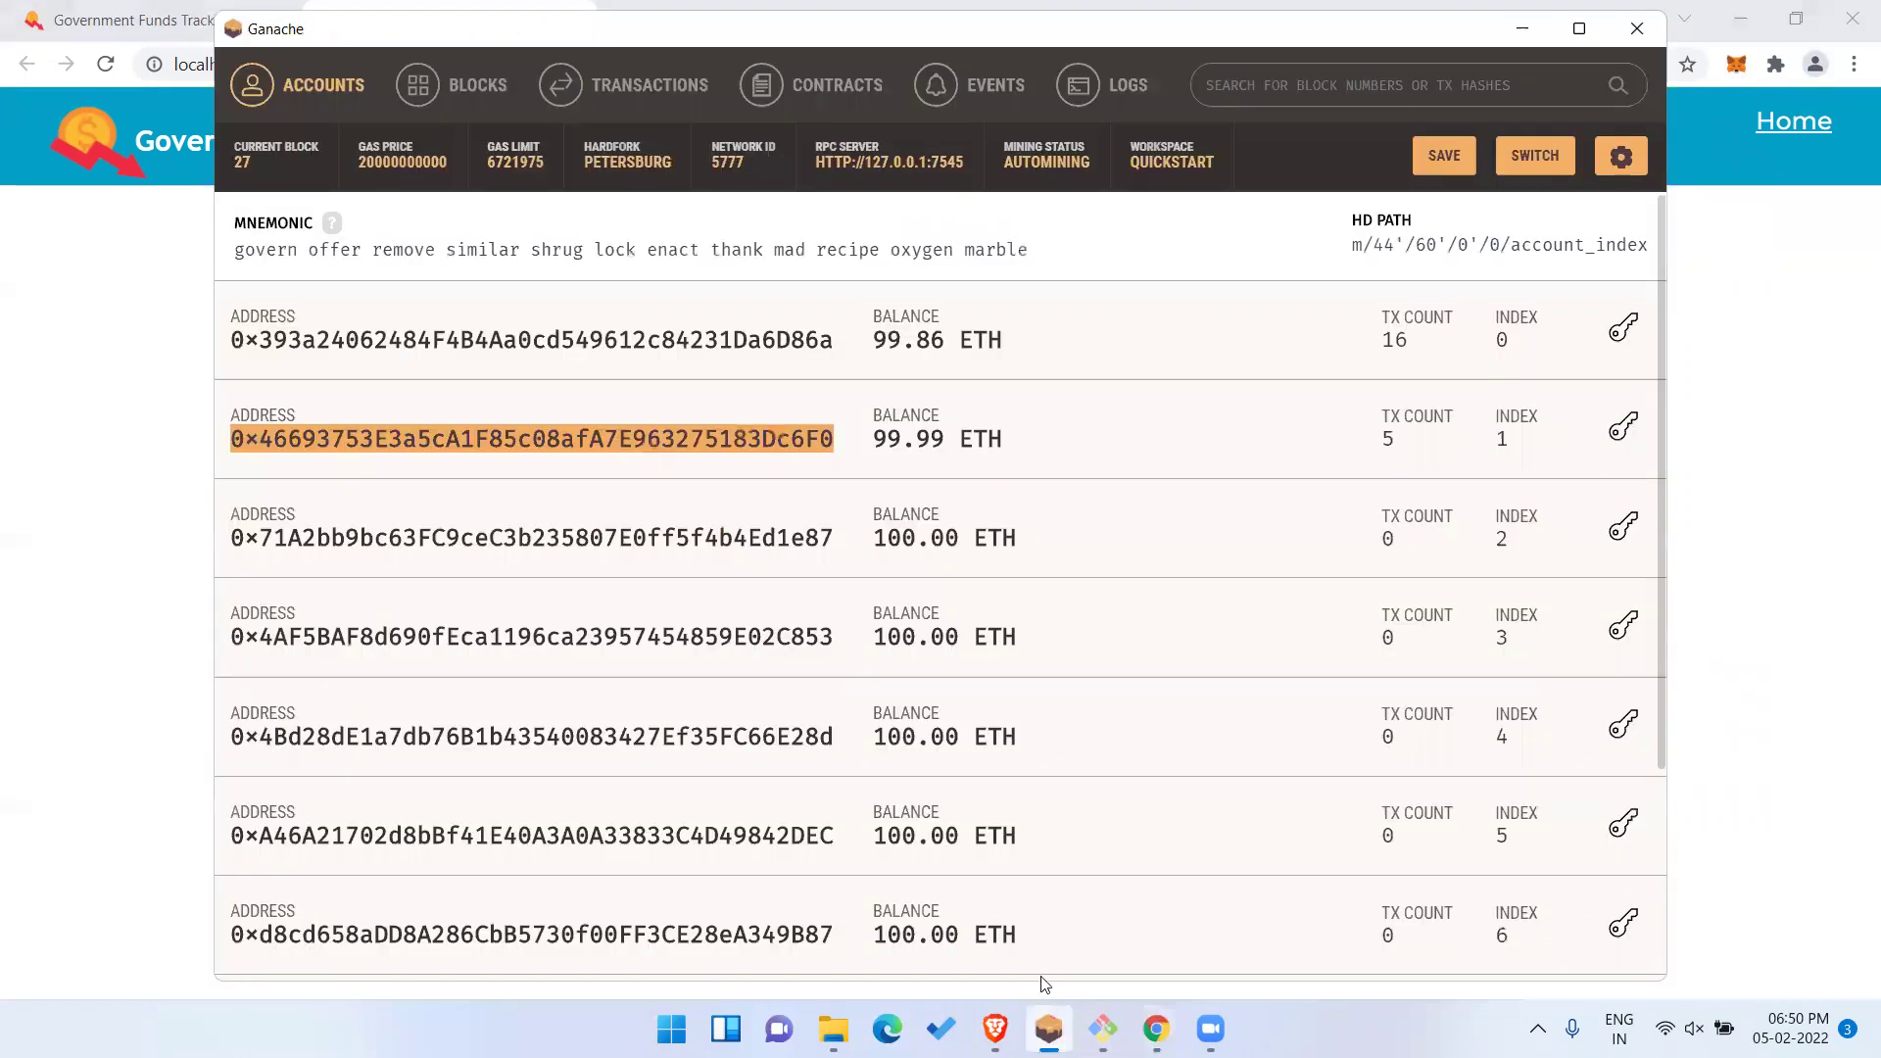
click(755, 536)
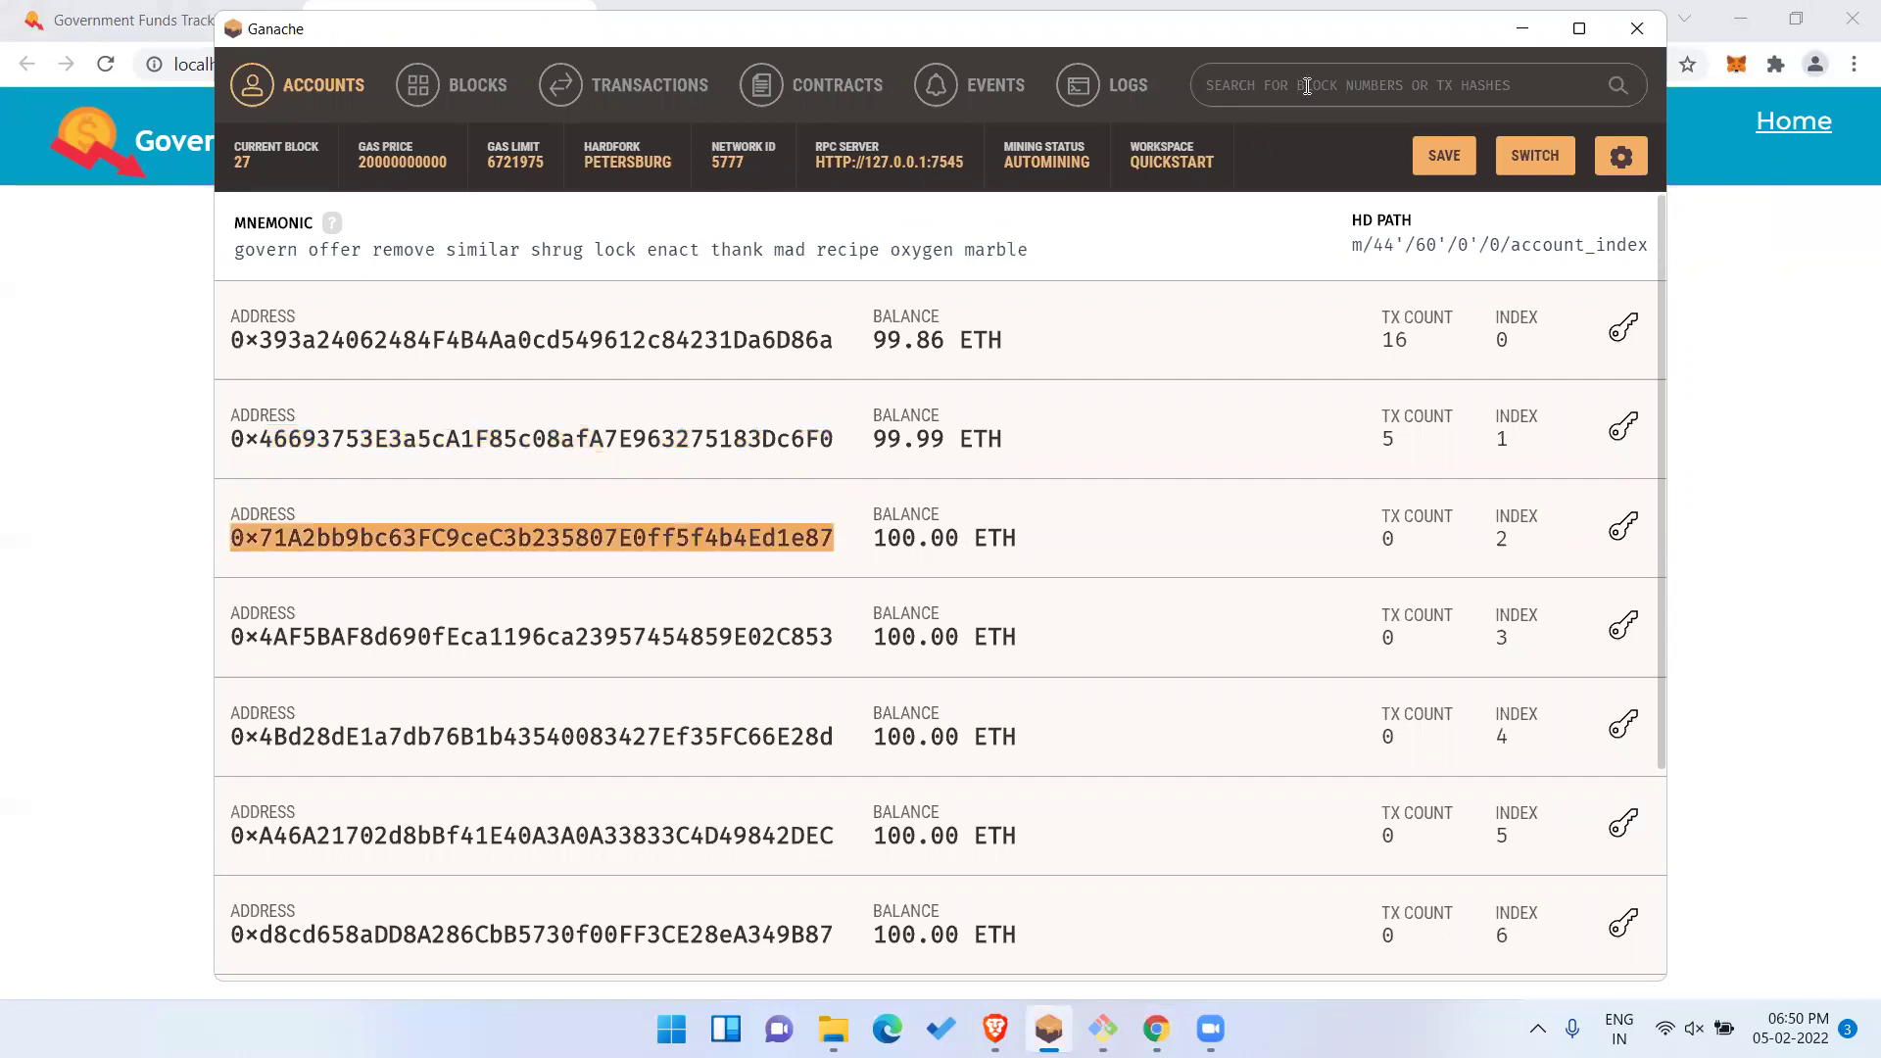
click(1522, 29)
click(1056, 545)
key(ctrl+v)
Add Karnataka with the State Government role and confirm the transaction in MetaMask.
click(1052, 485)
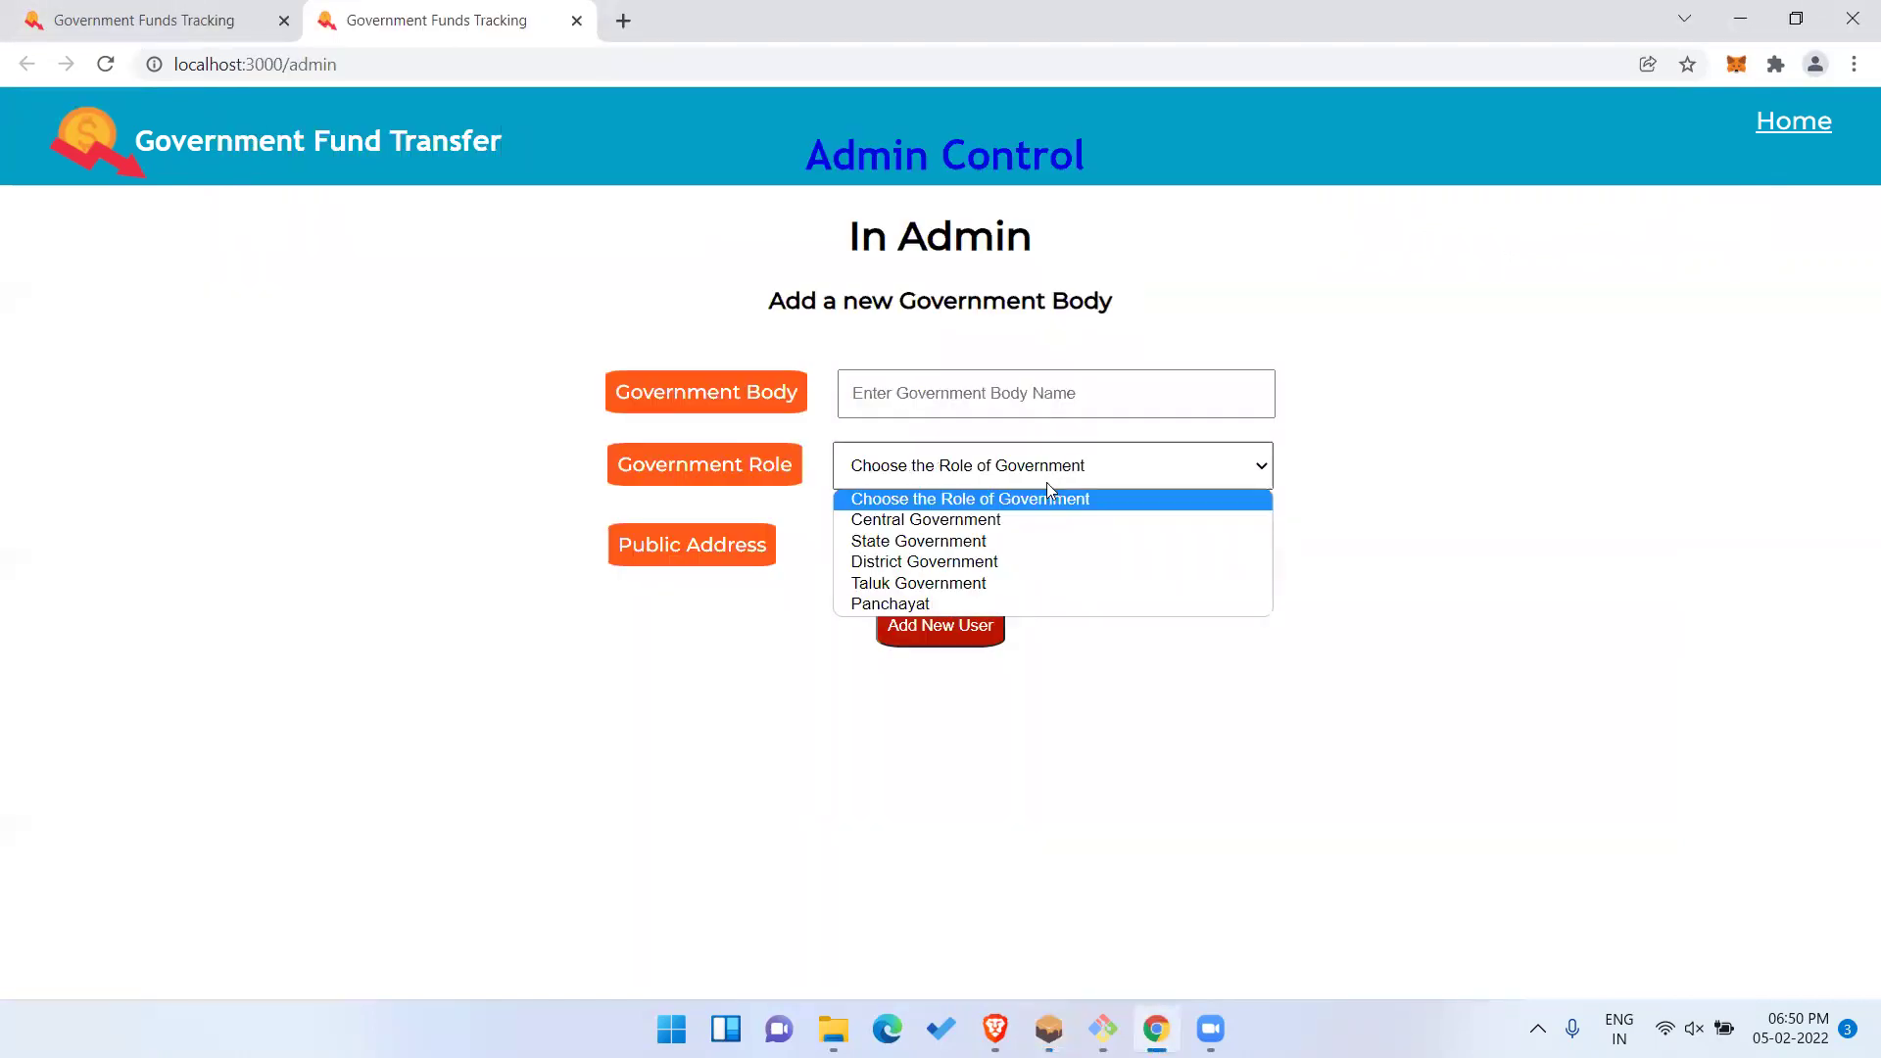
click(1010, 541)
click(1030, 395)
text(Karnataka)
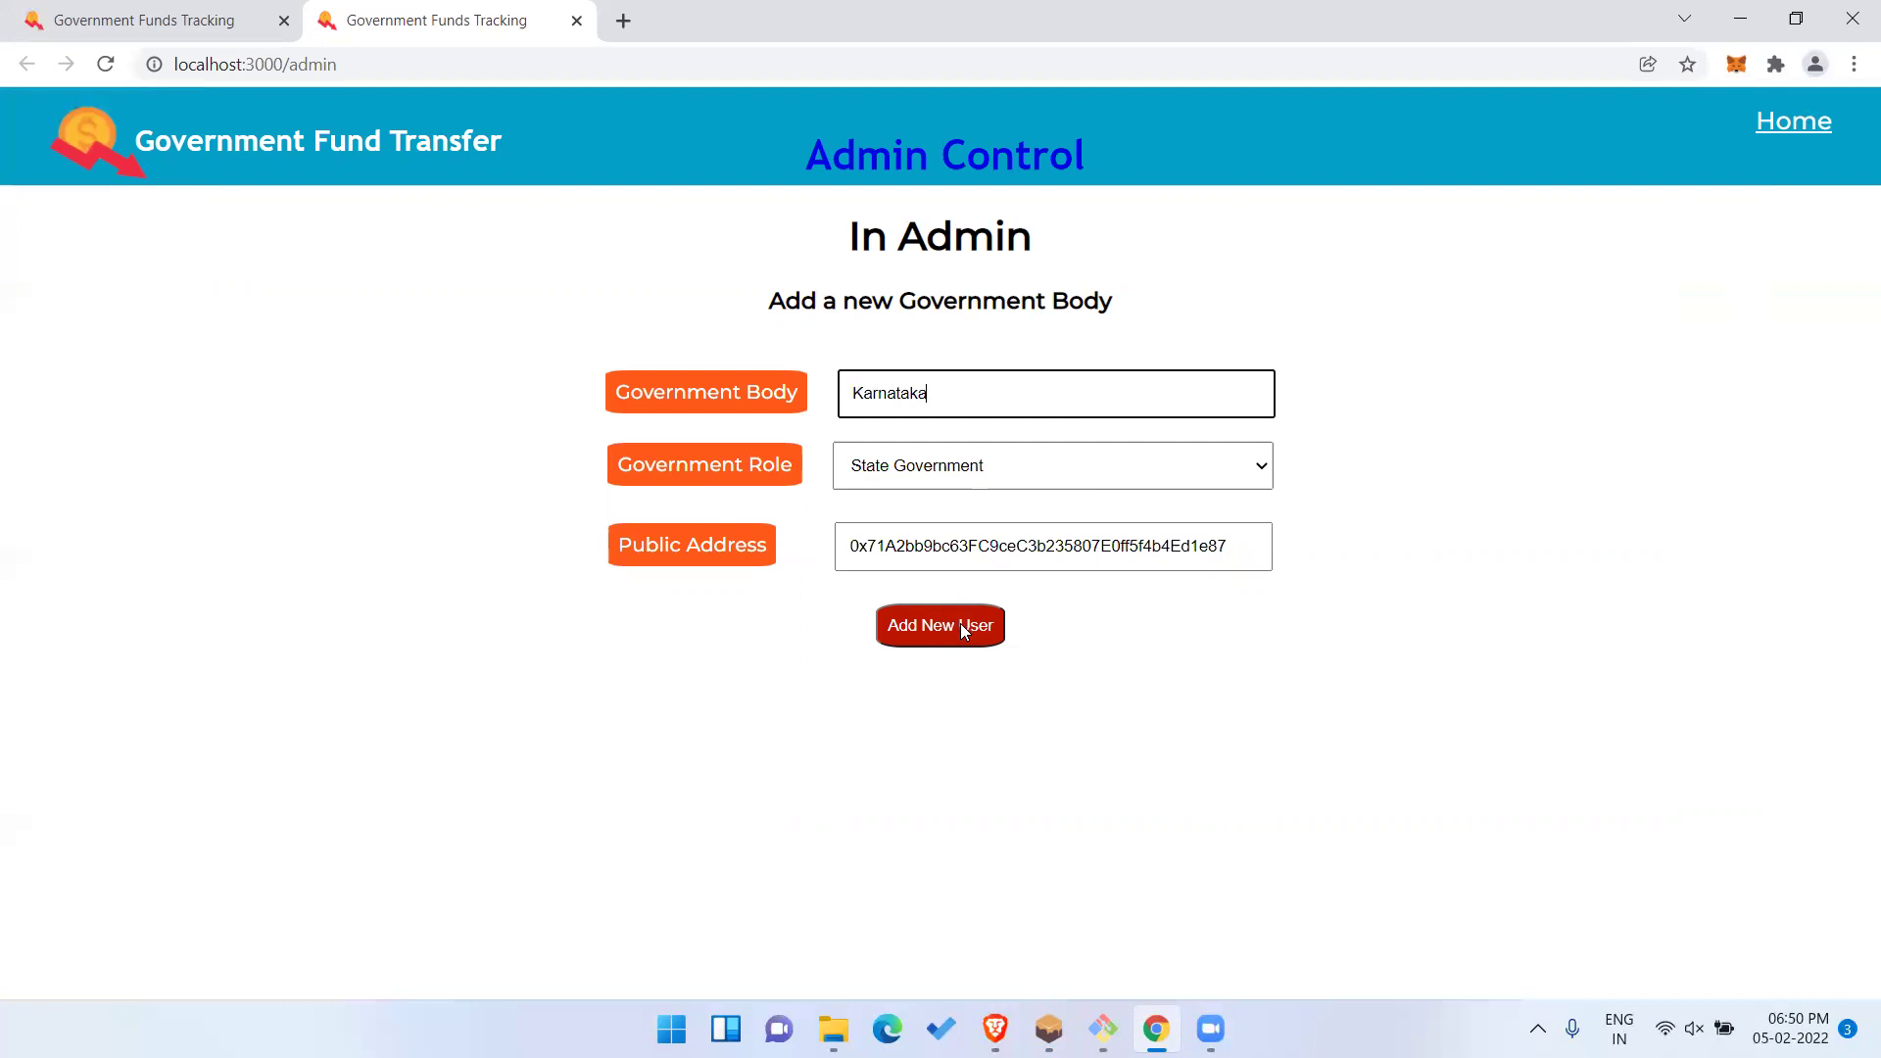
click(1024, 479)
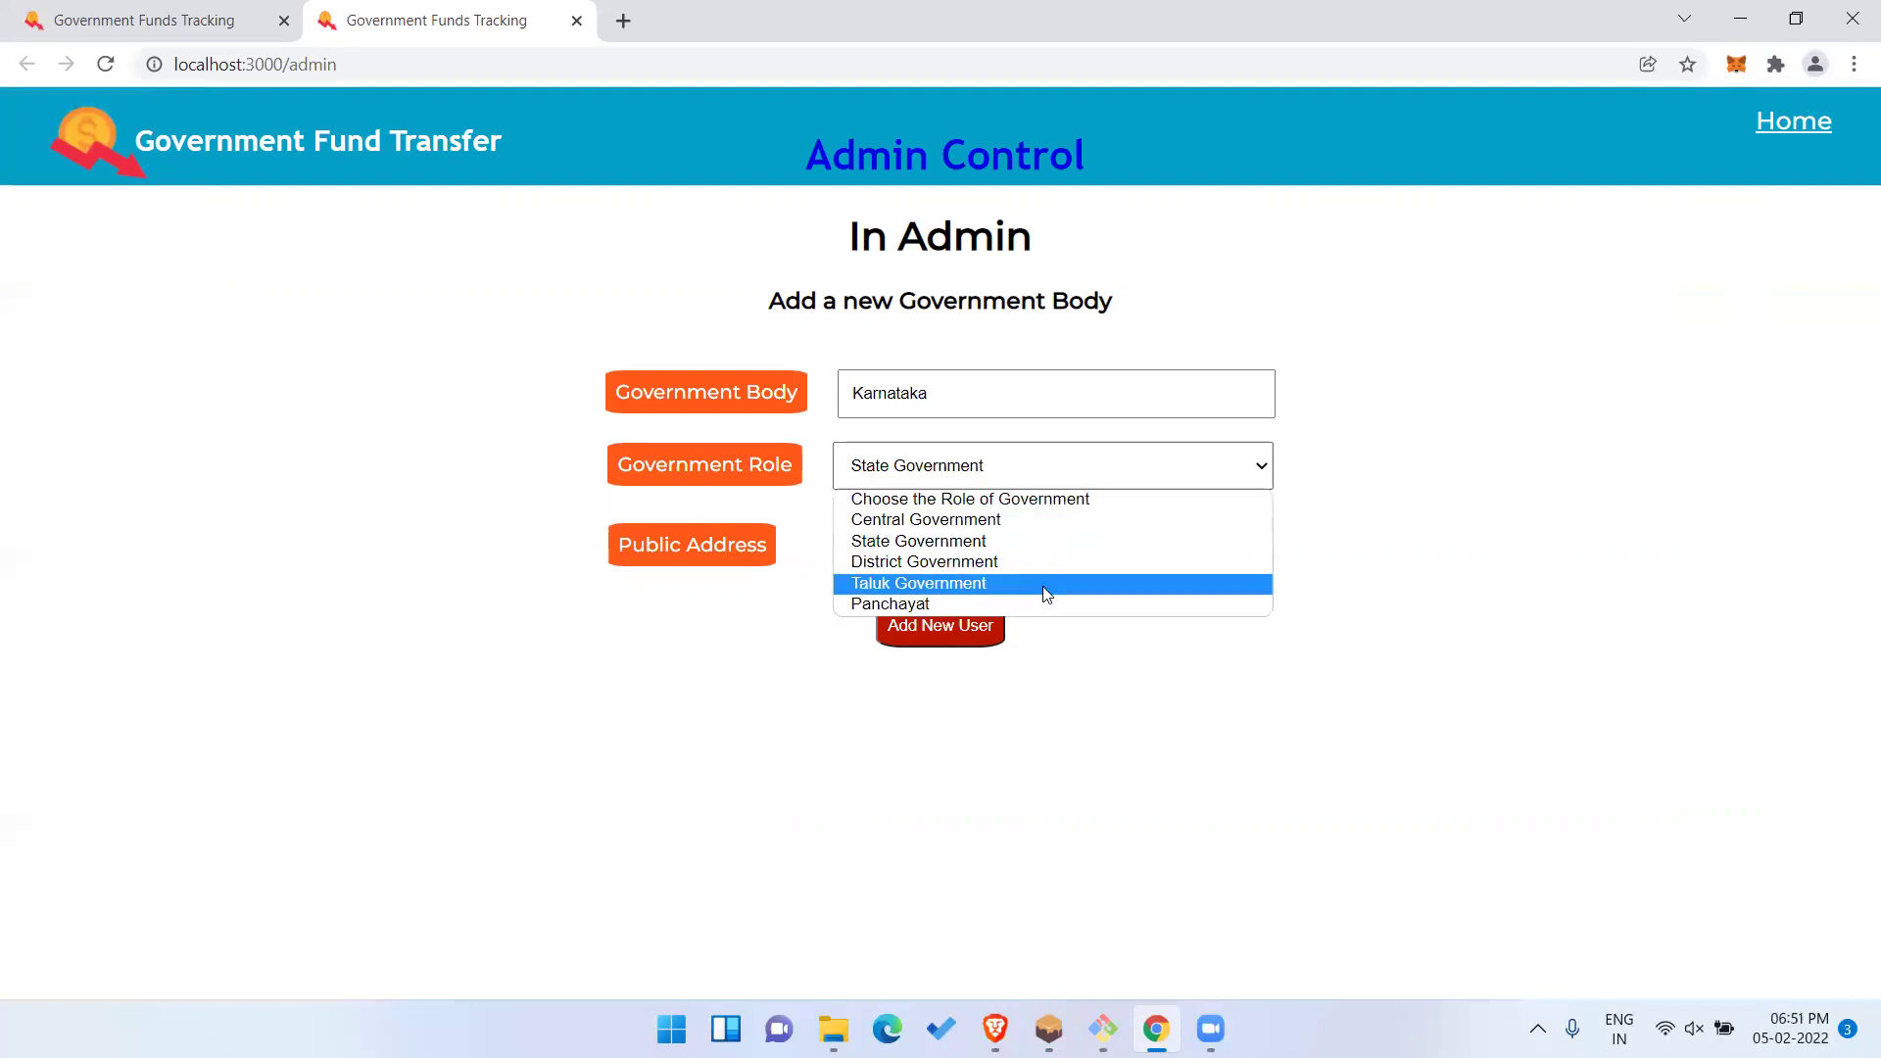
click(1071, 686)
click(946, 623)
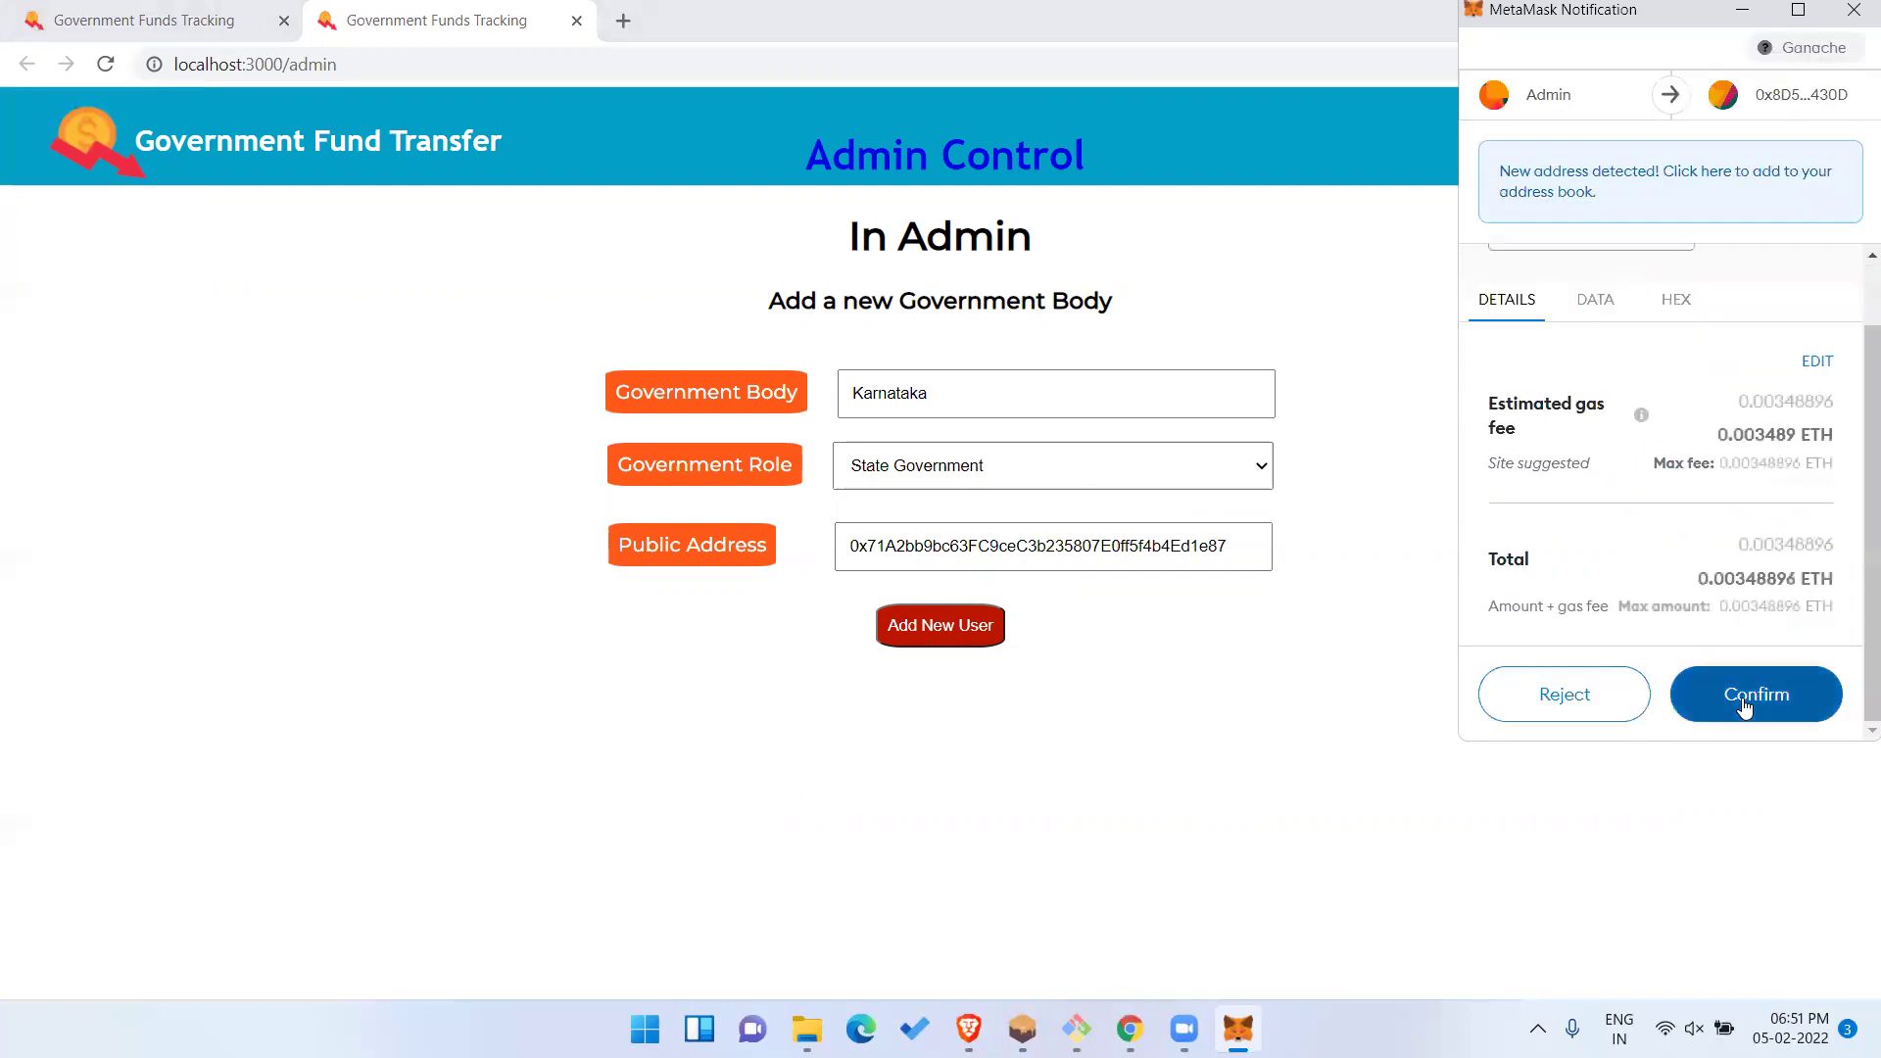
click(1745, 699)
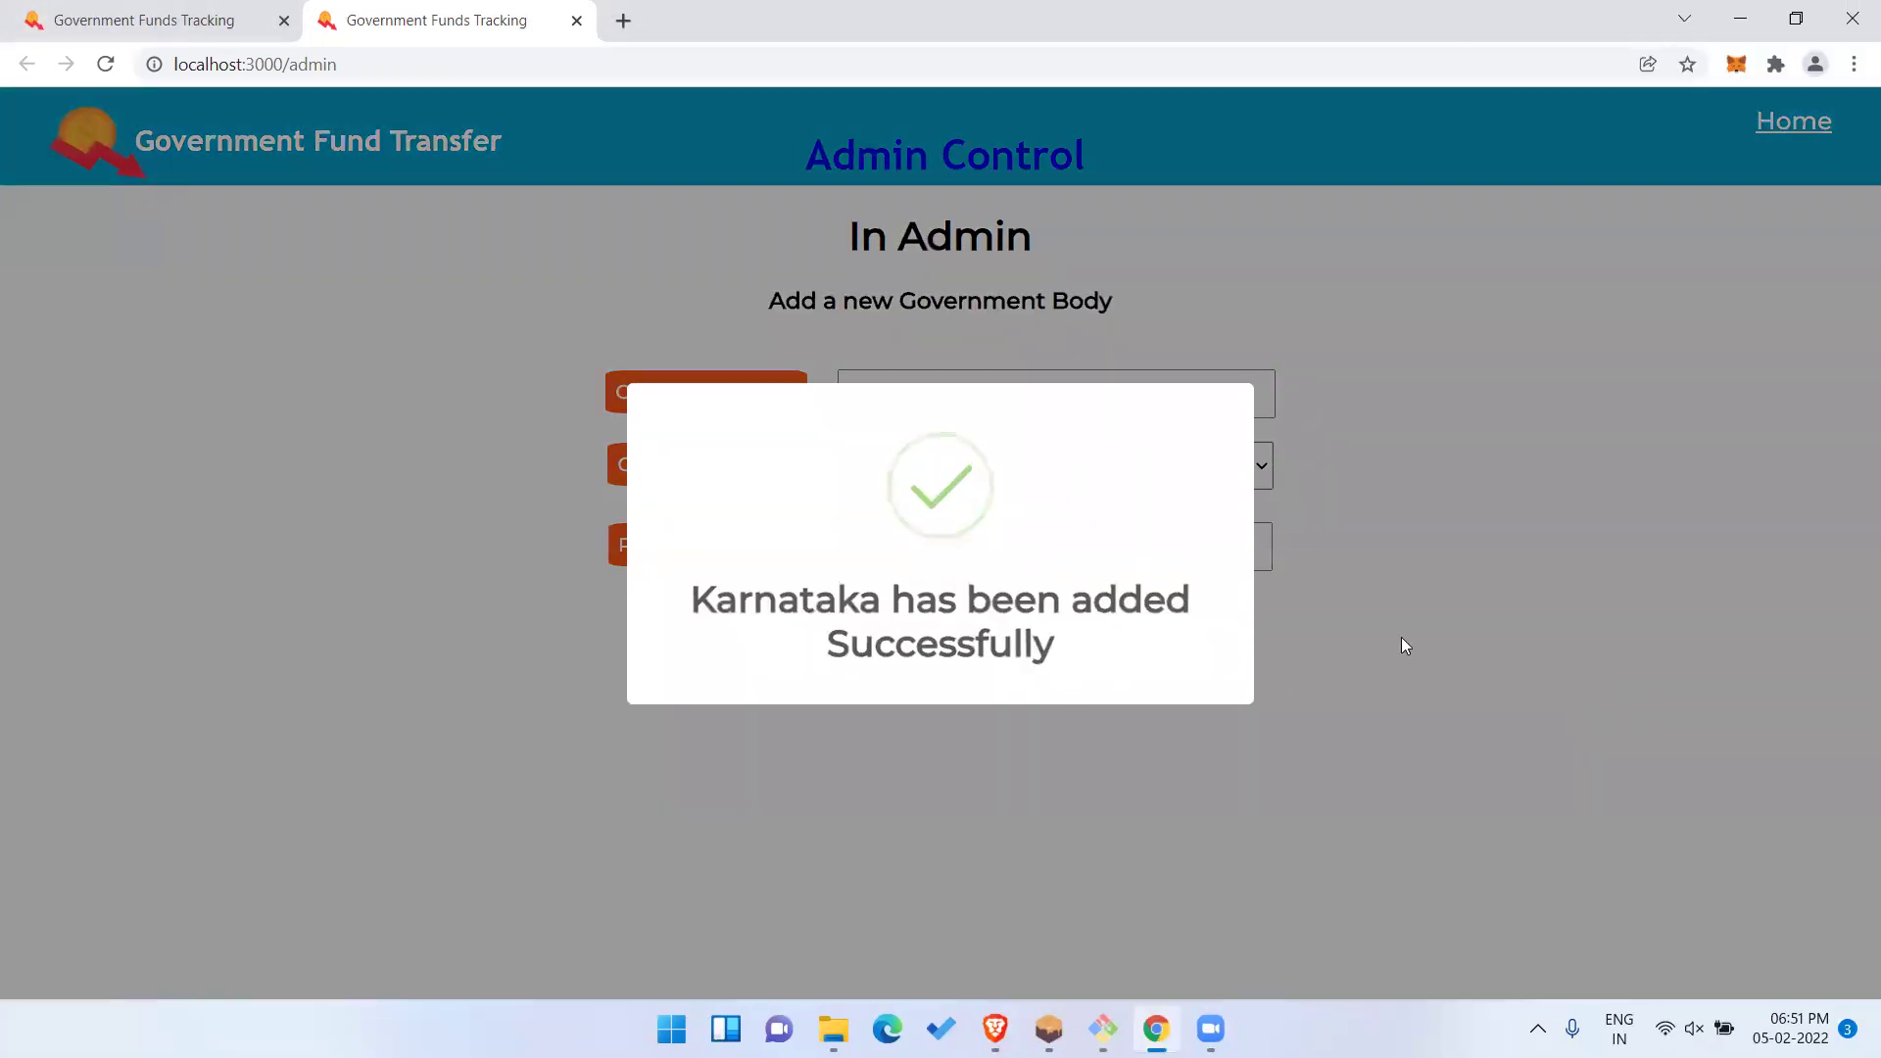
key(alt+Tab)
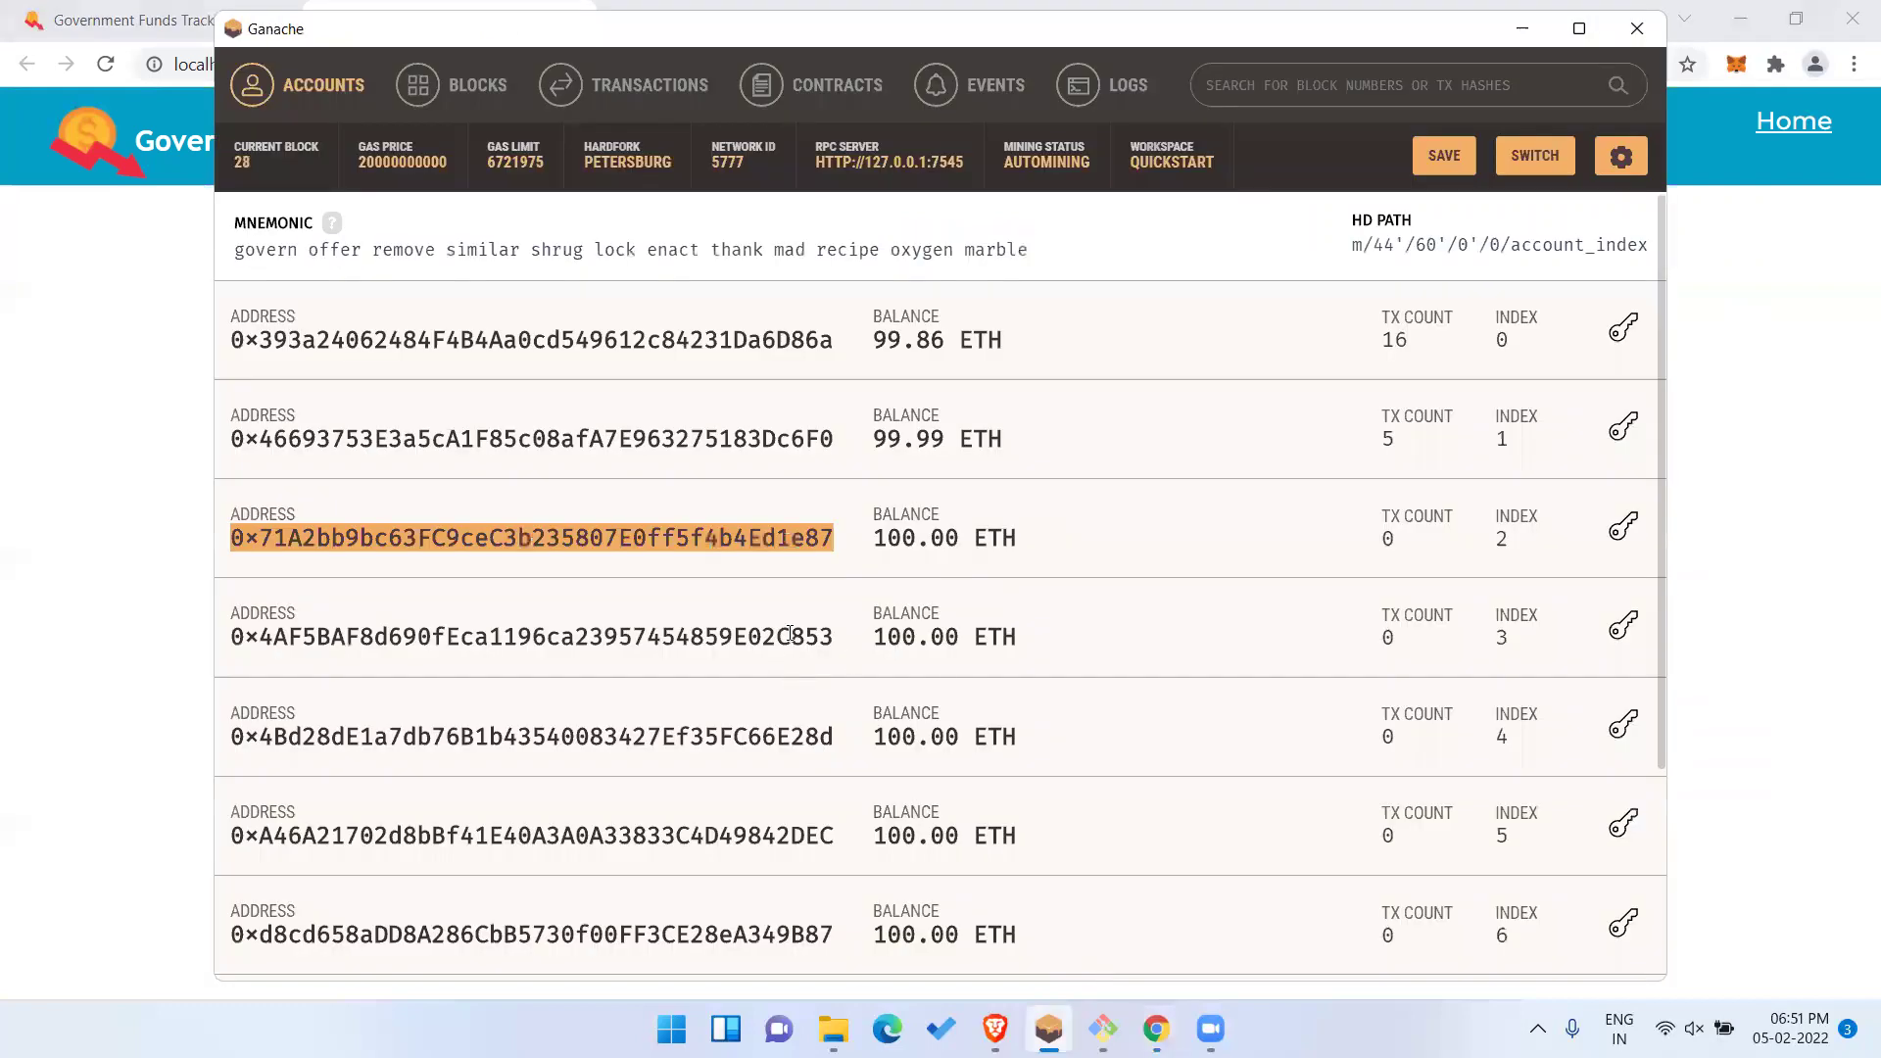
Copy the index 3 account's address into the form, then reload the admin page.
double_click(790, 634)
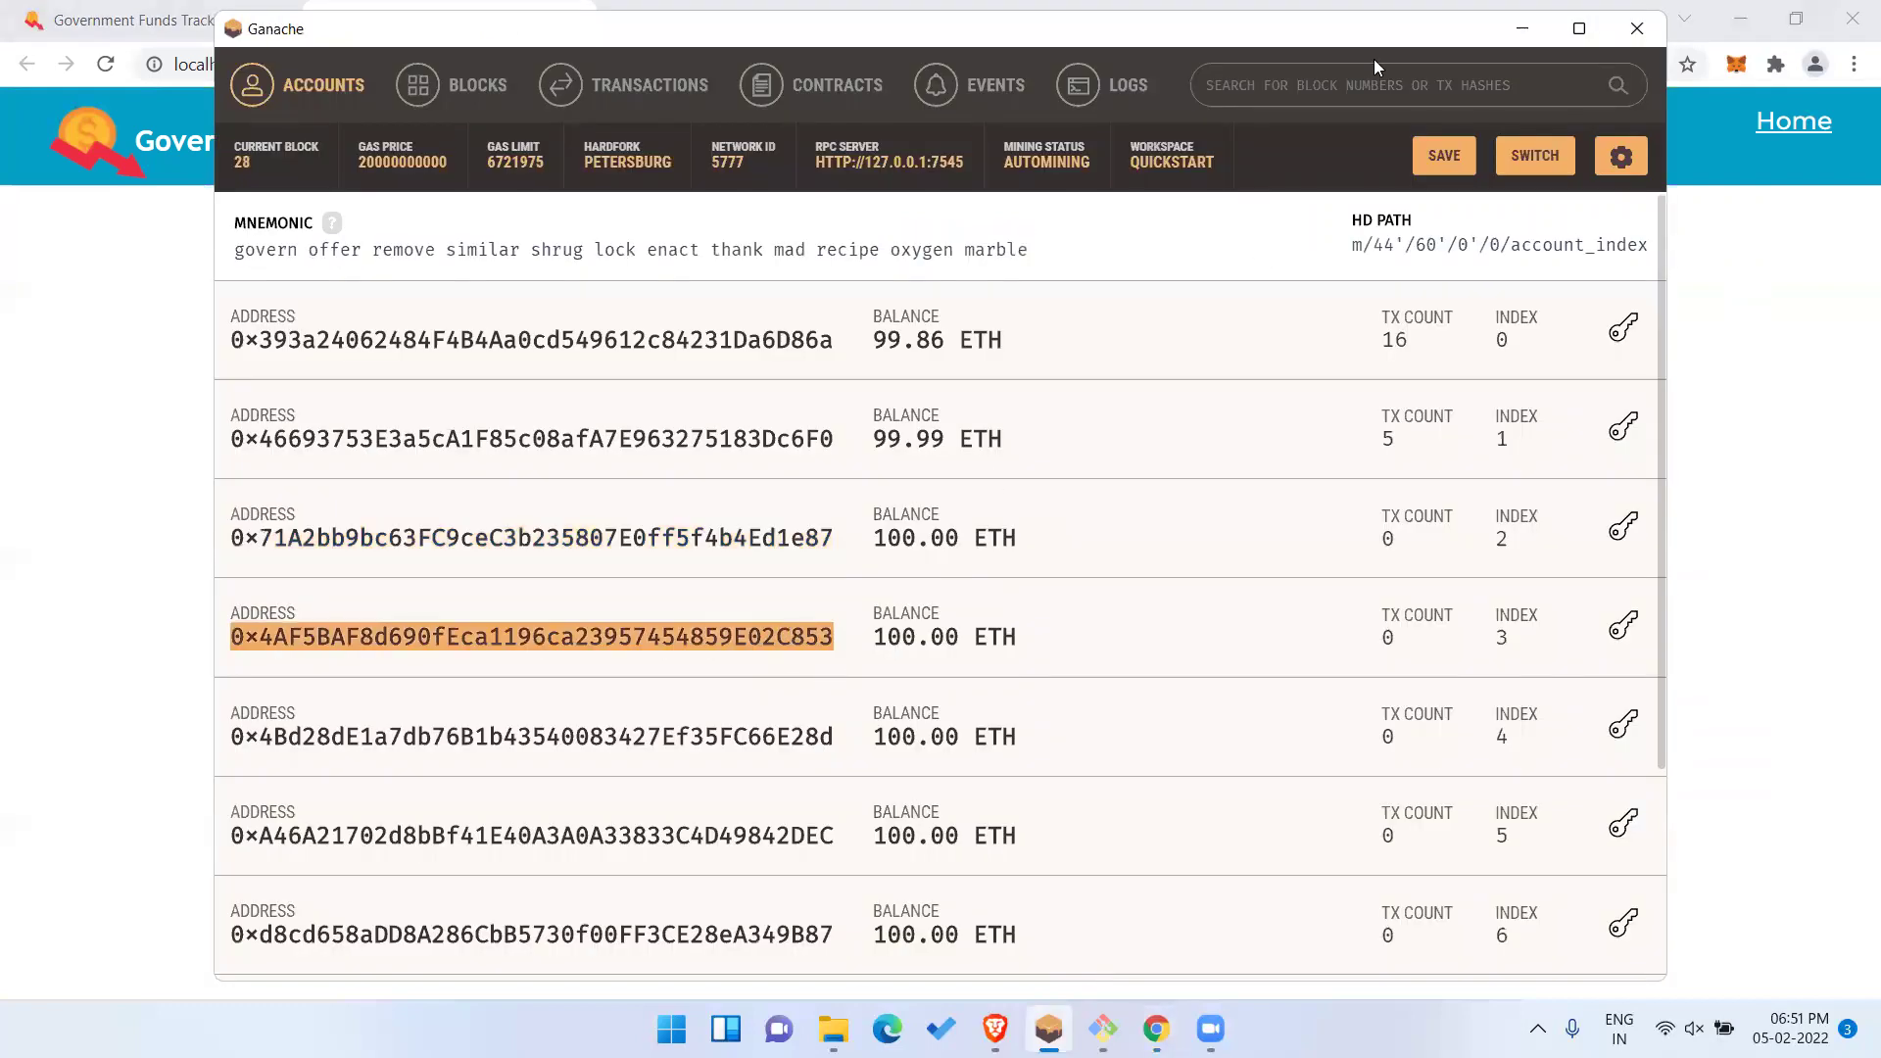
key(alt+Tab)
click(968, 543)
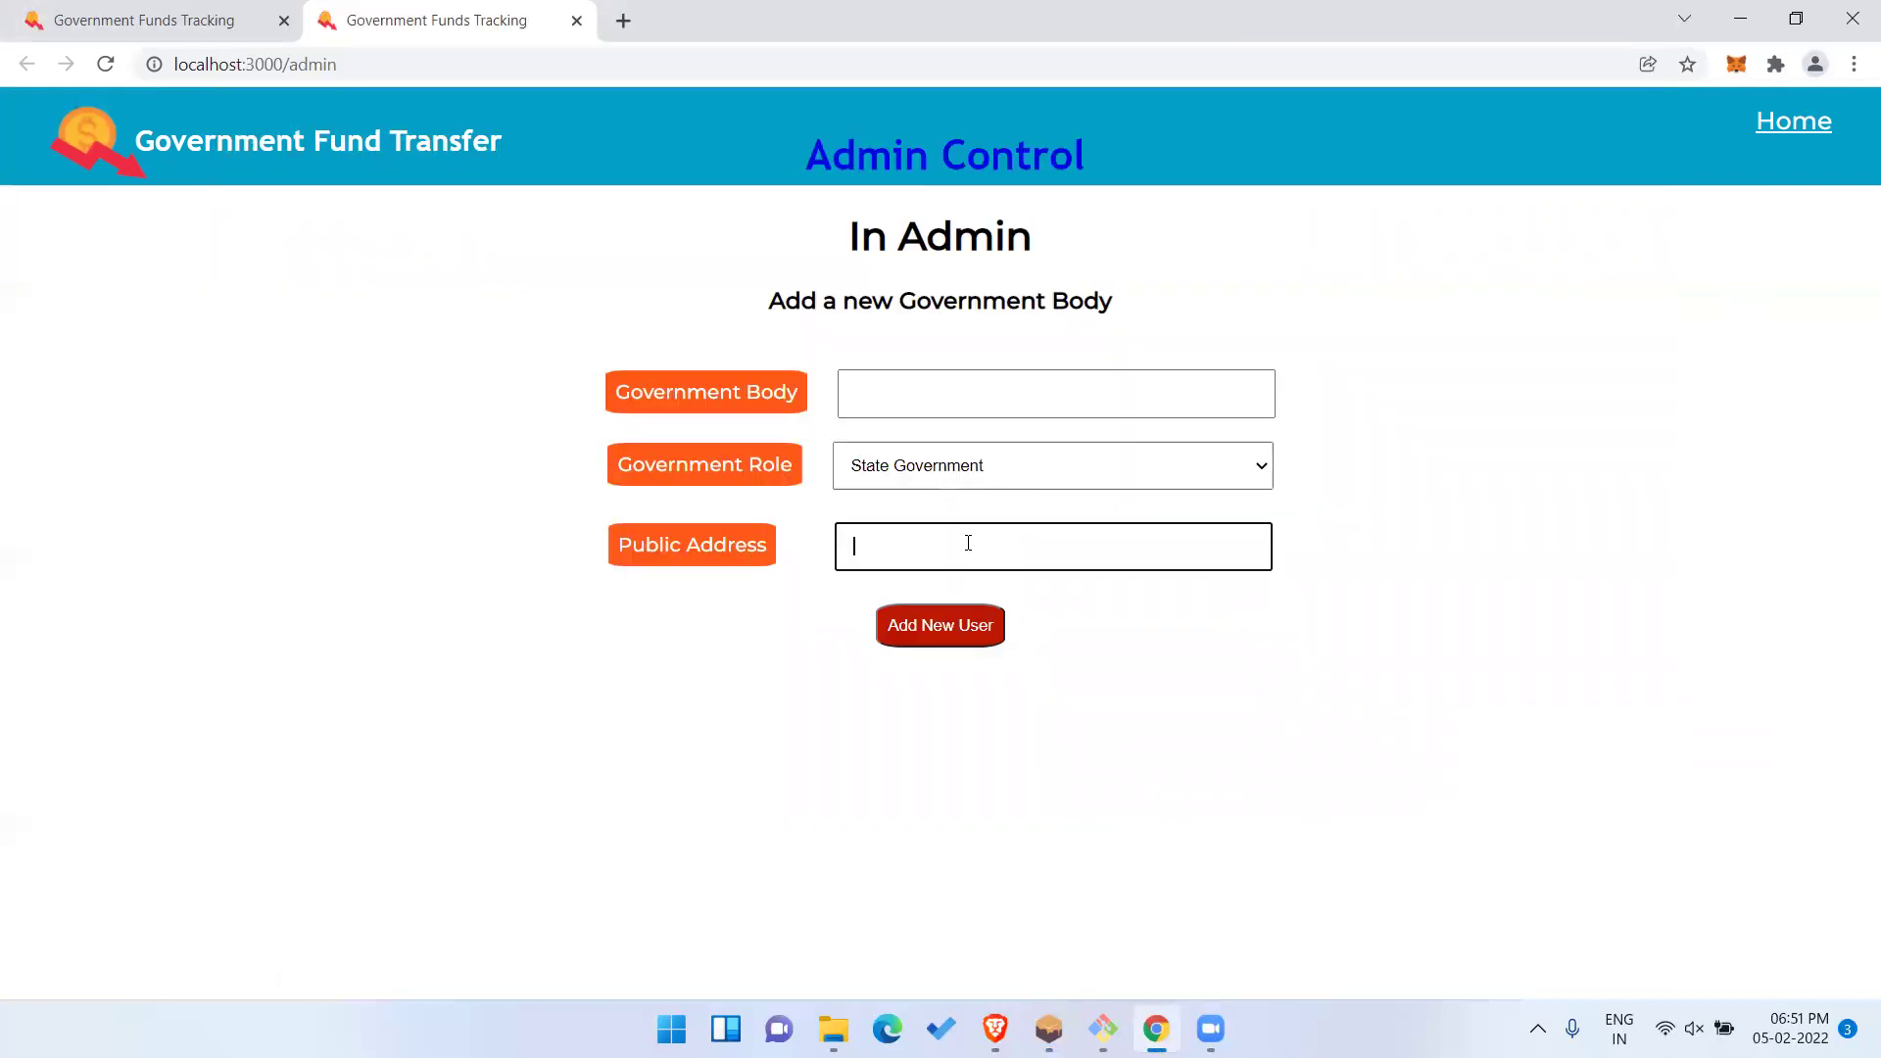
key(ctrl+v)
click(1008, 468)
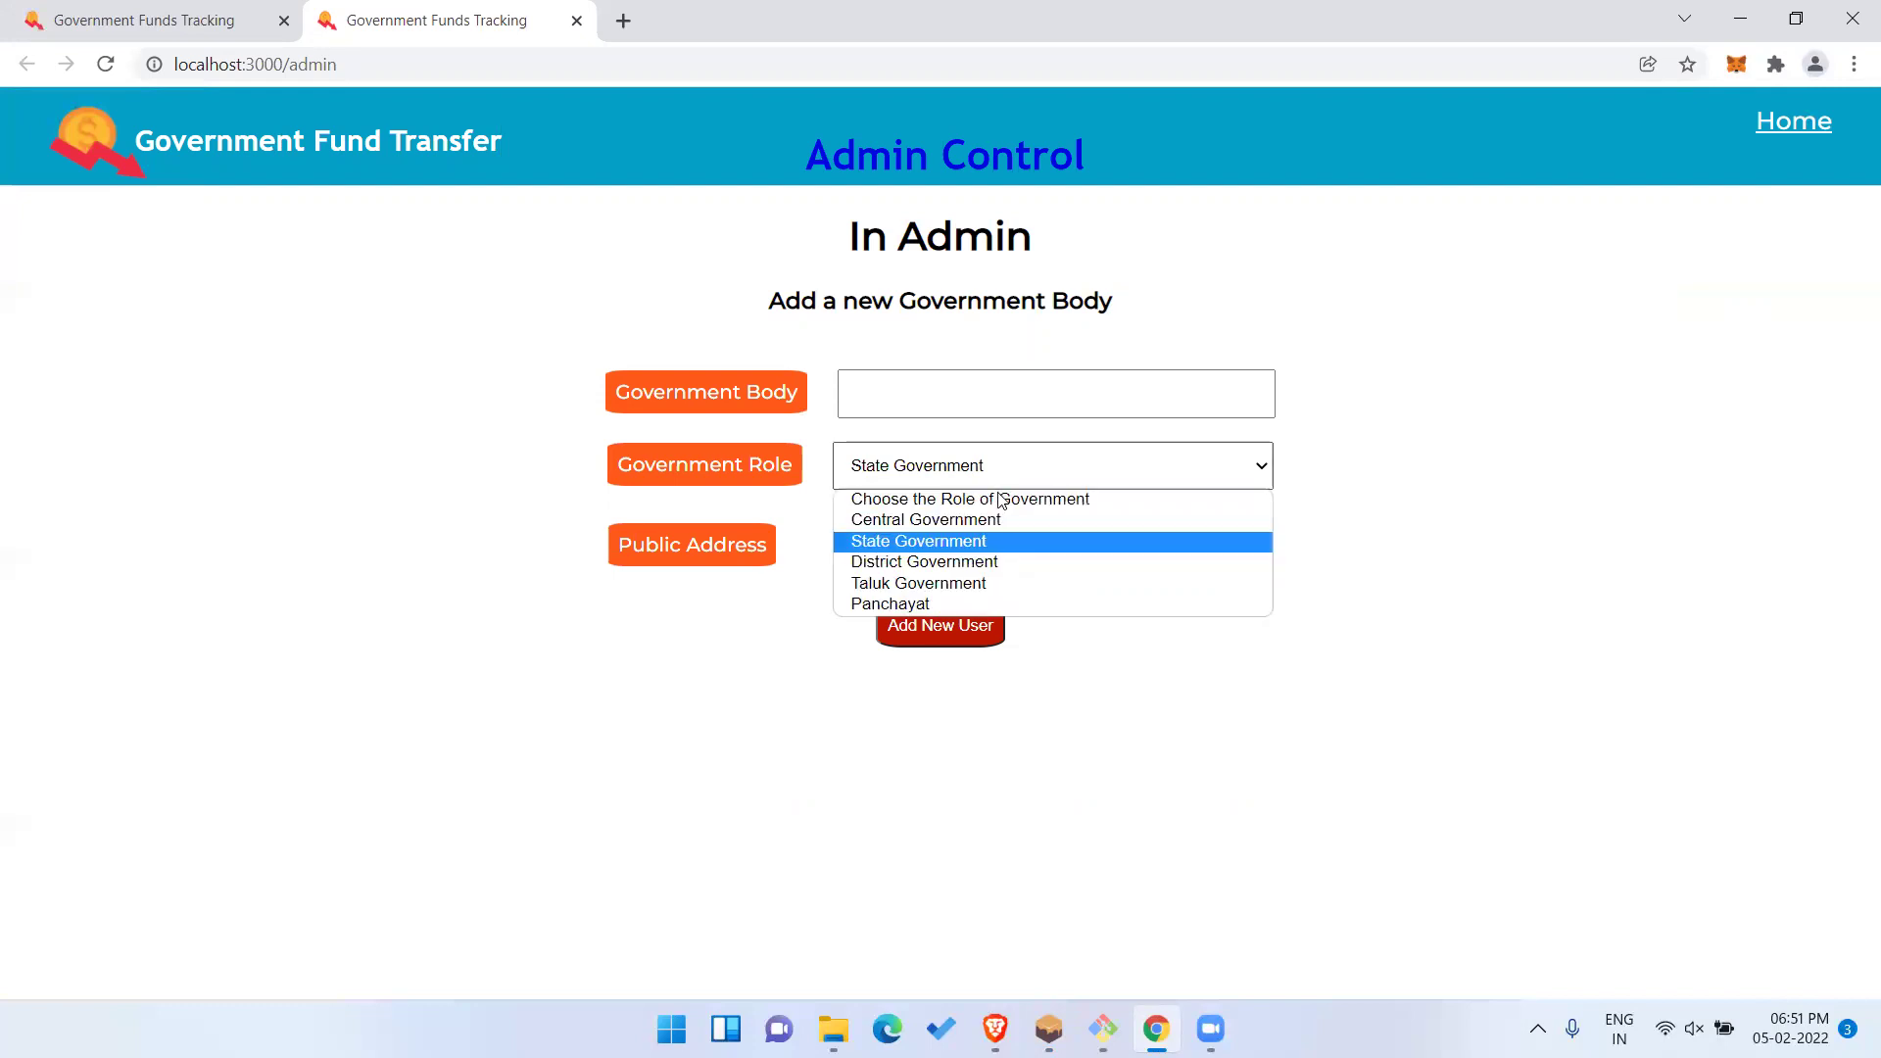
click(1460, 481)
key(F5)
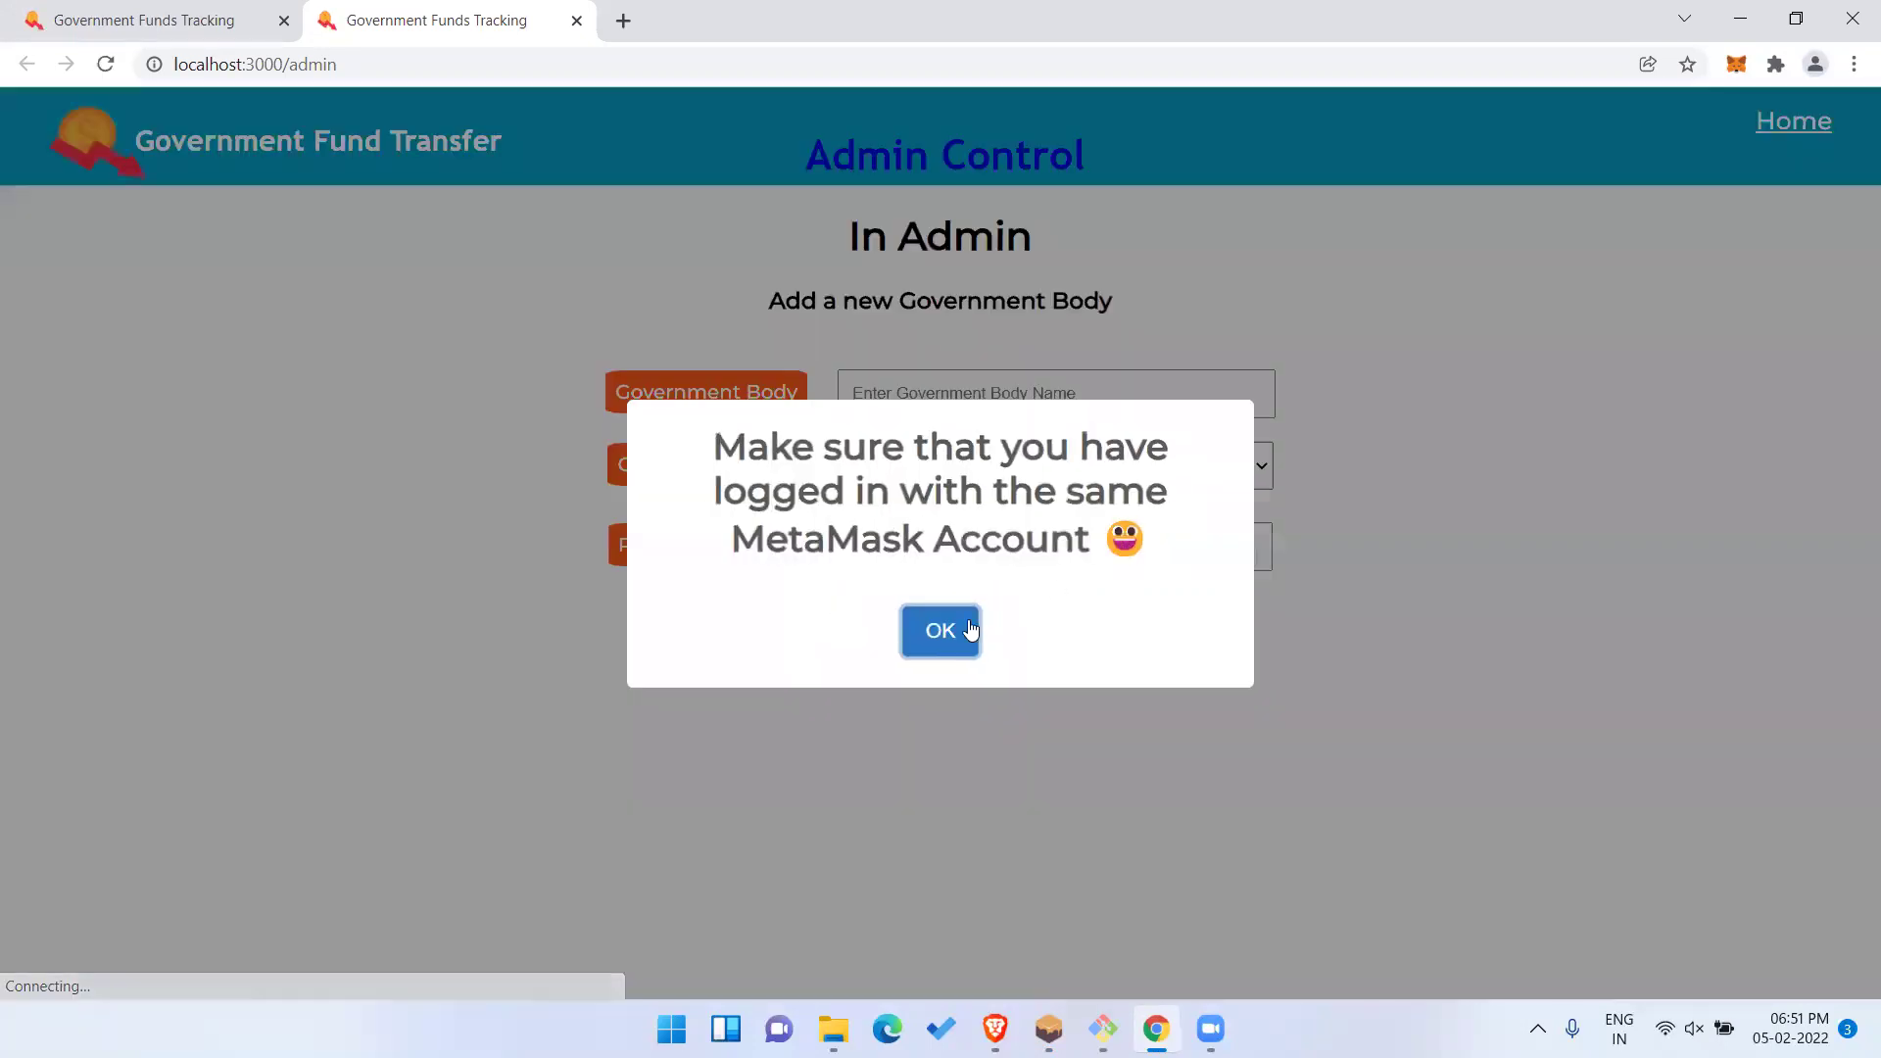
click(966, 630)
Add Kerala as a State Government body with the pasted address, then go Home.
click(1033, 547)
key(ctrl+v)
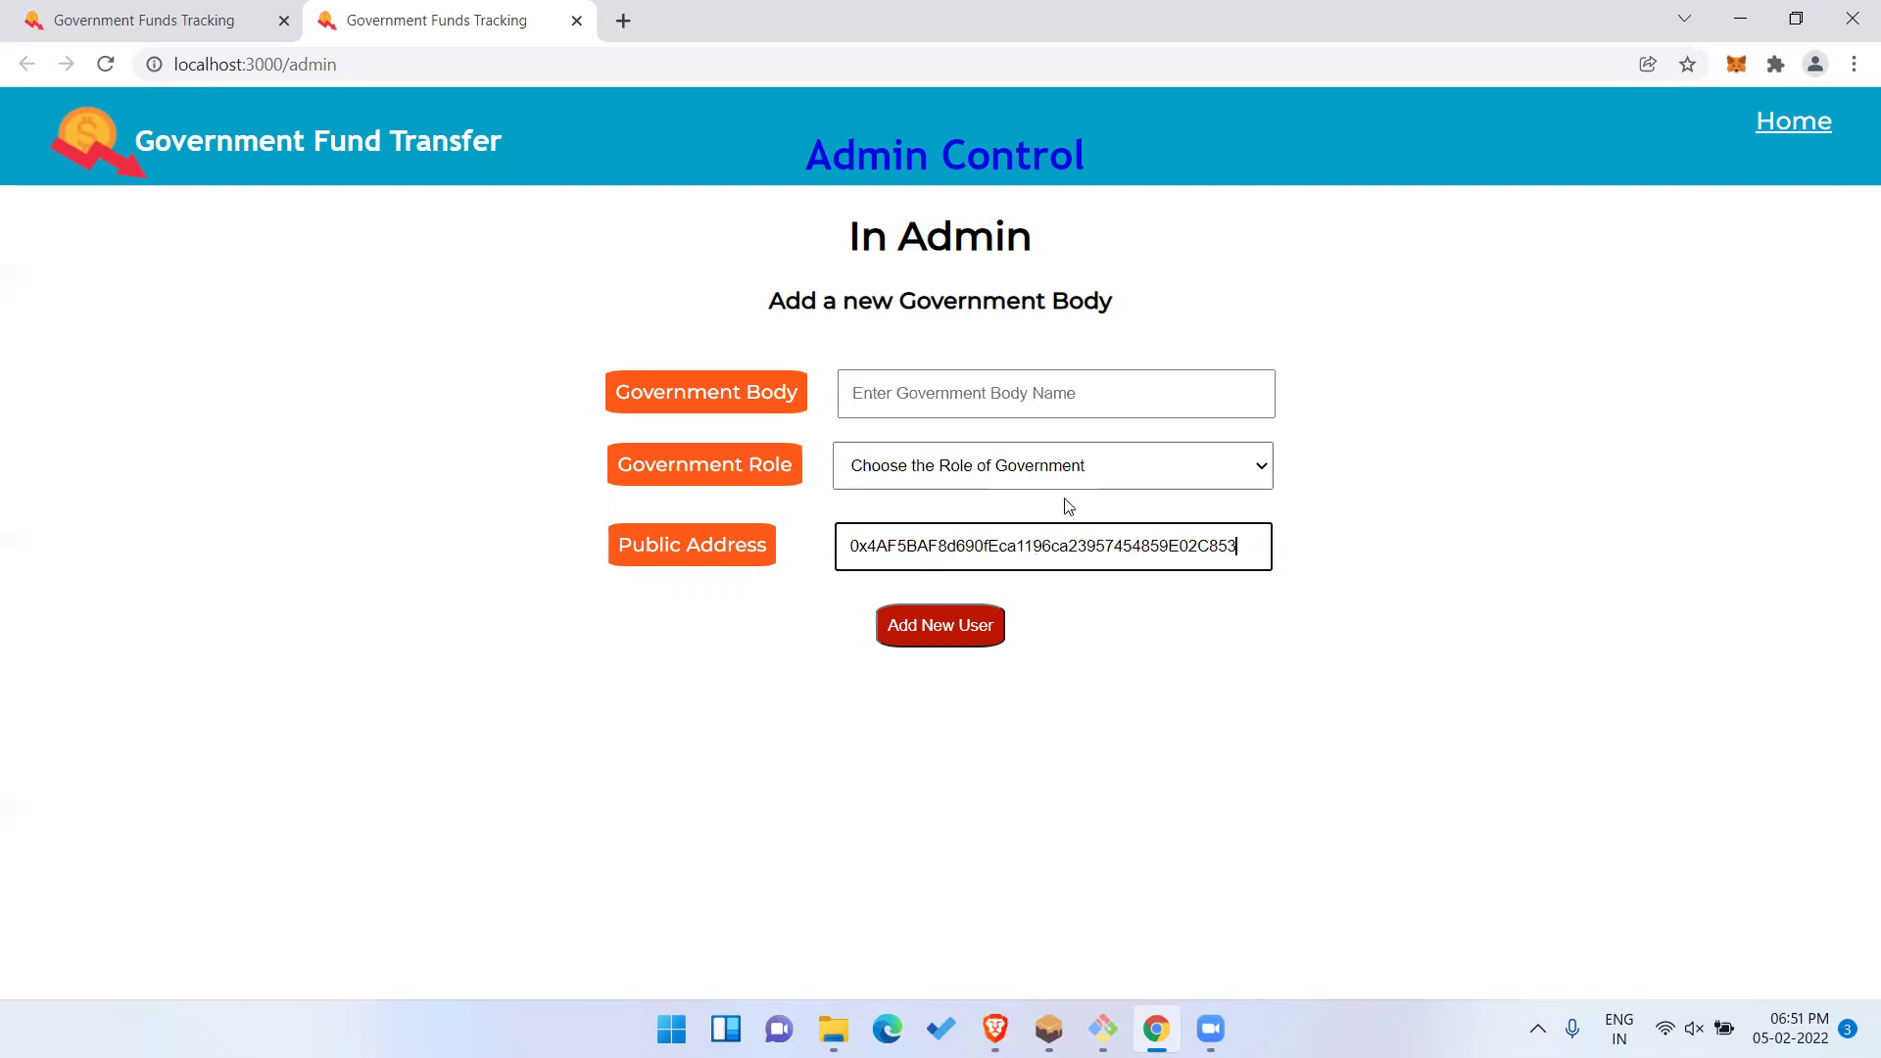
click(1078, 478)
click(1043, 542)
click(1047, 405)
text(Kerala)
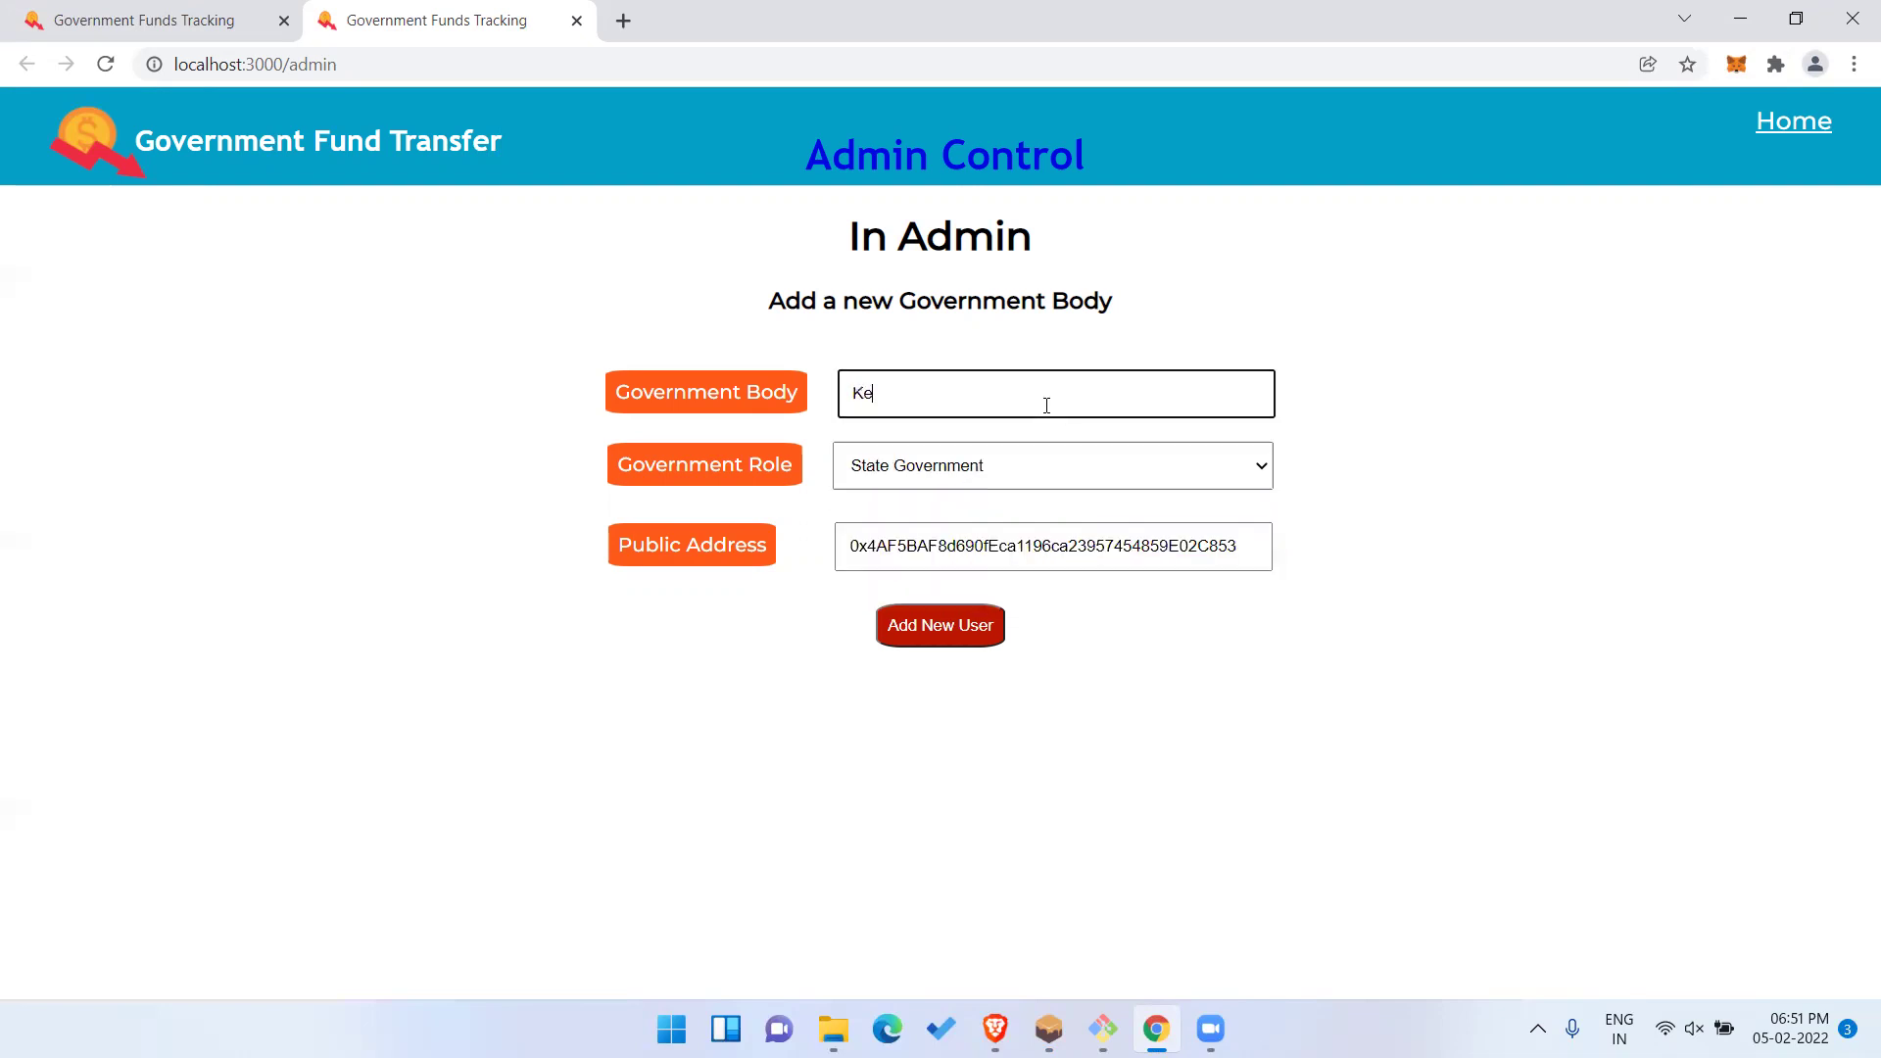
click(970, 632)
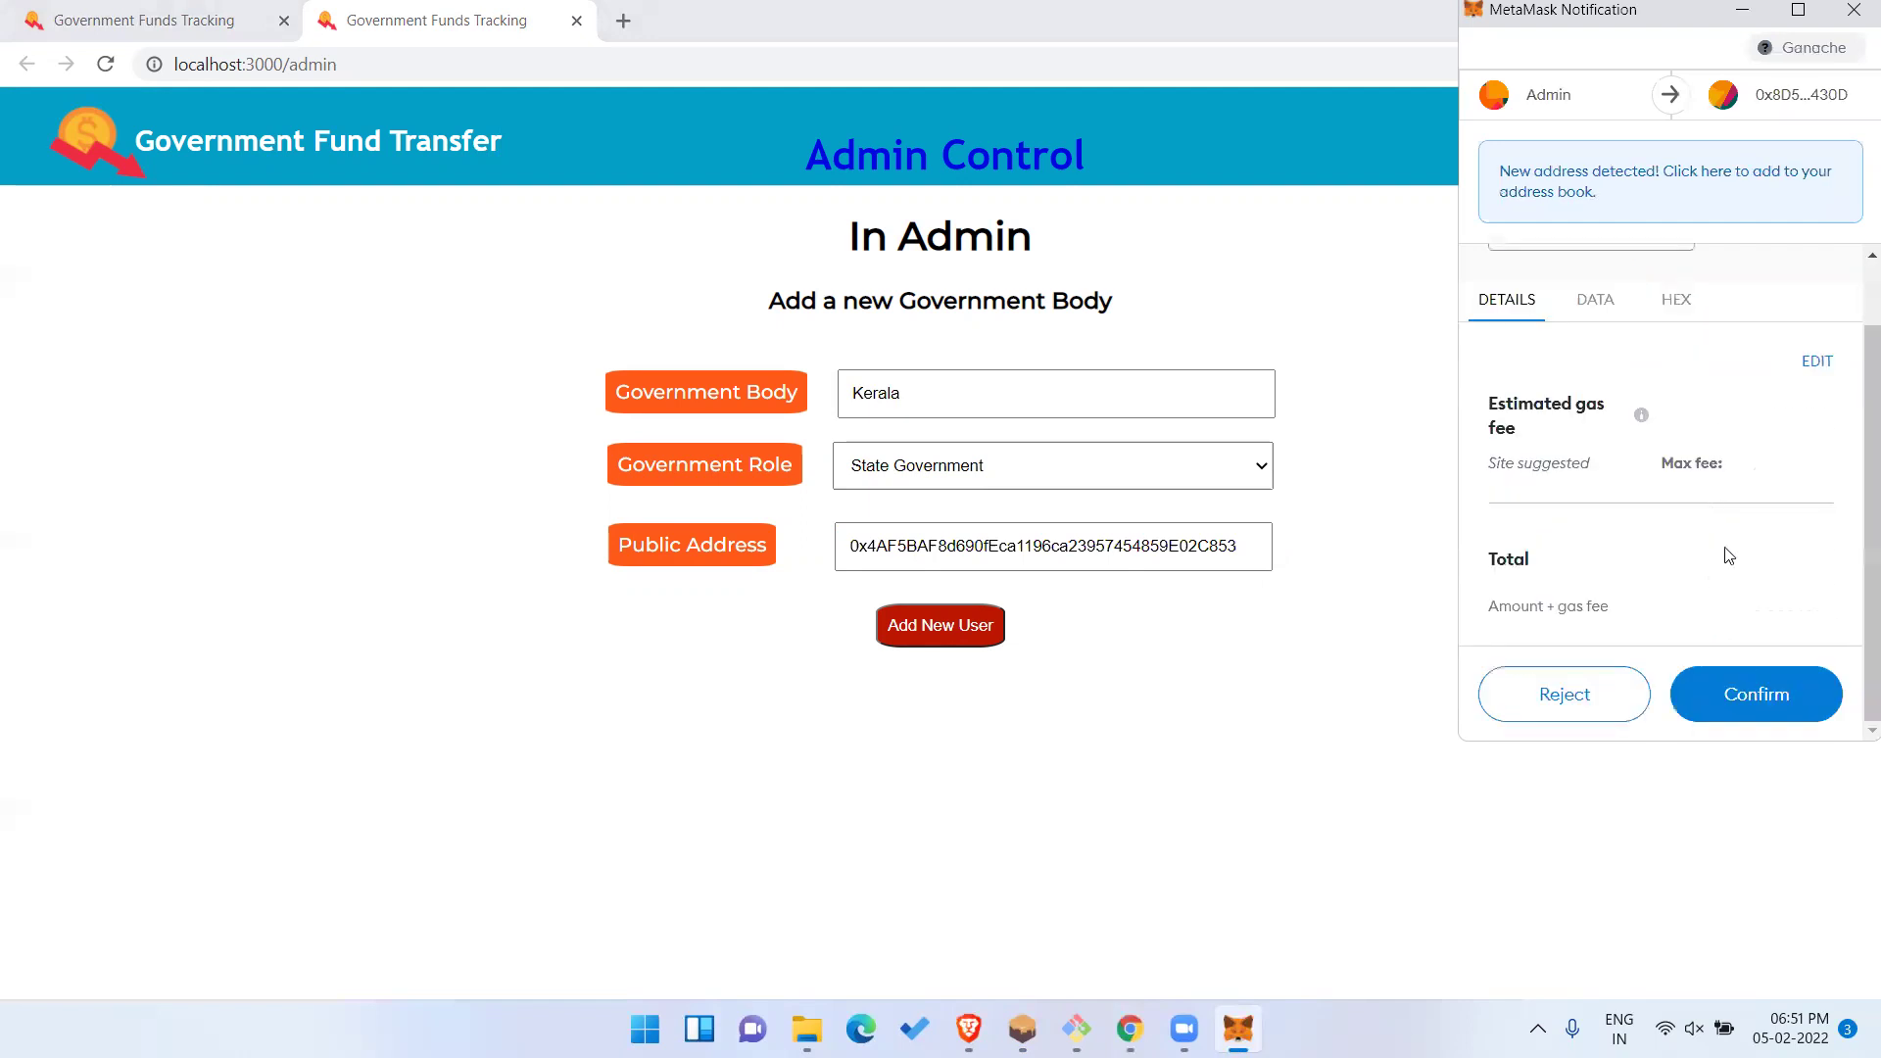
click(1745, 702)
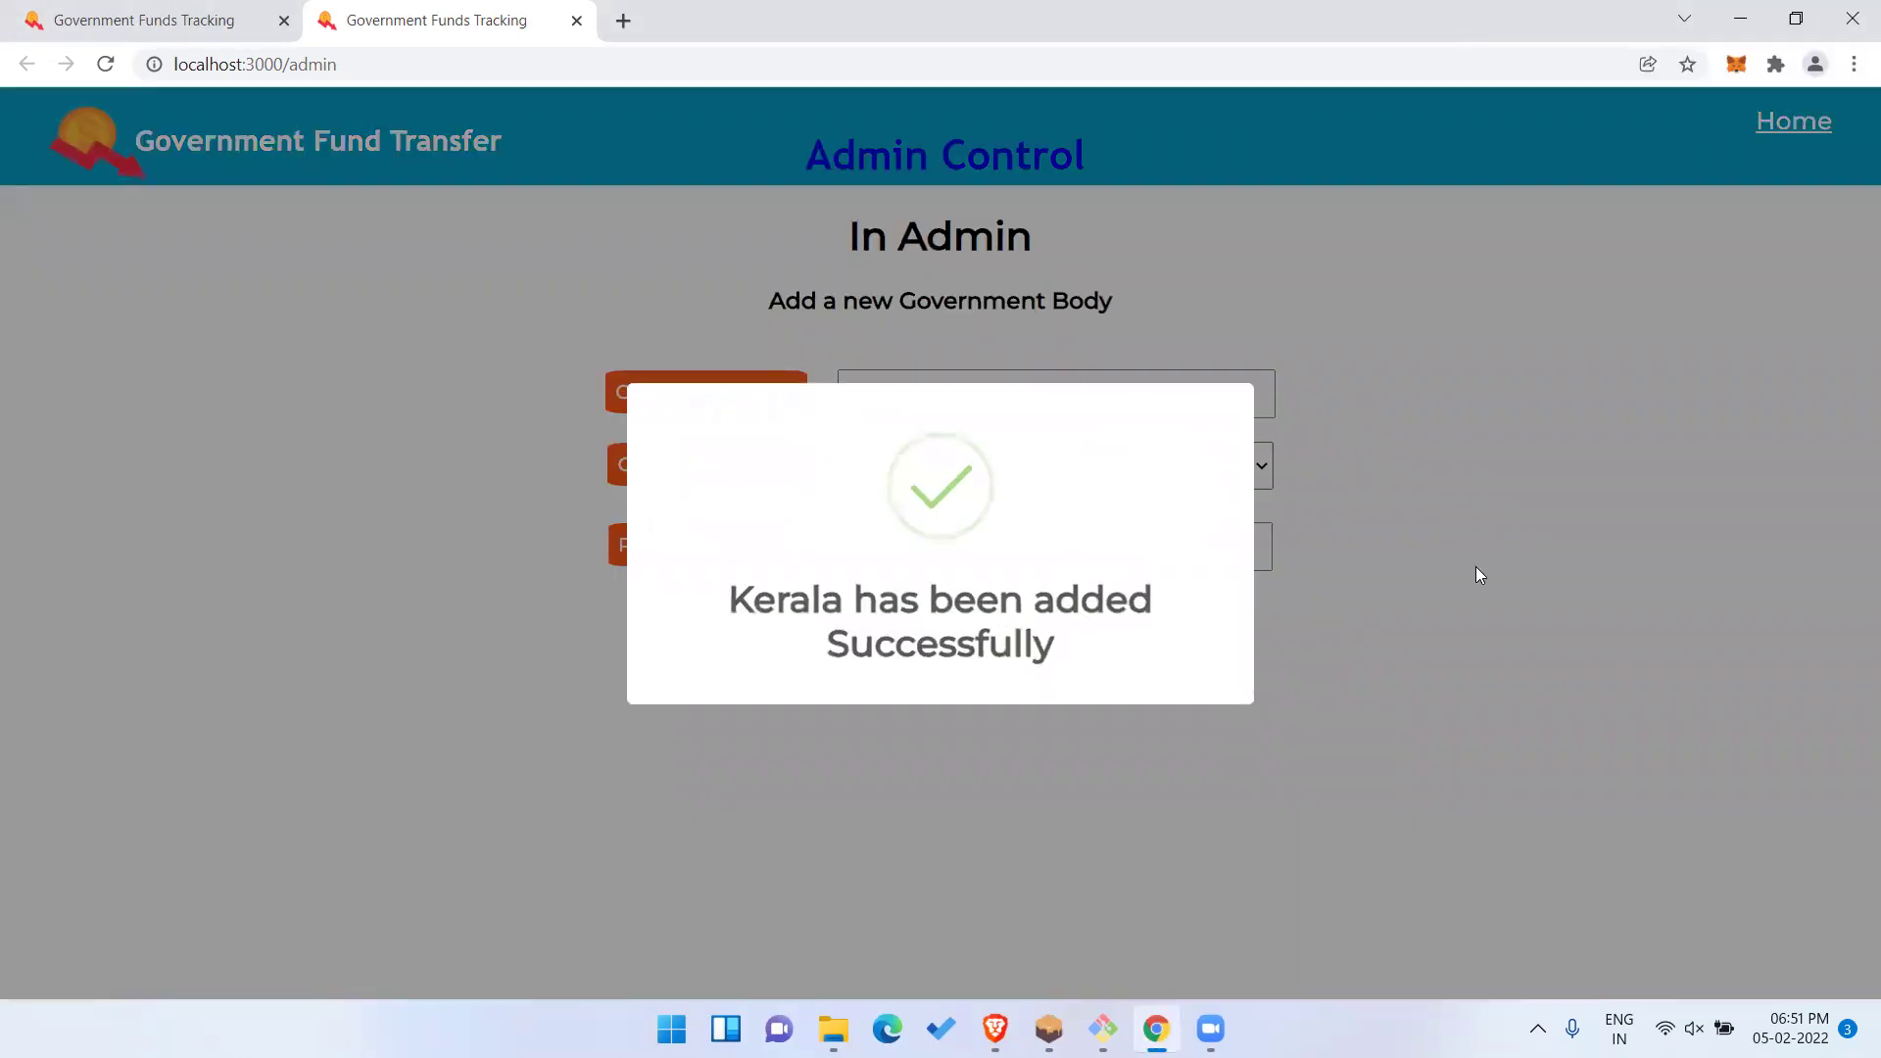
click(1476, 566)
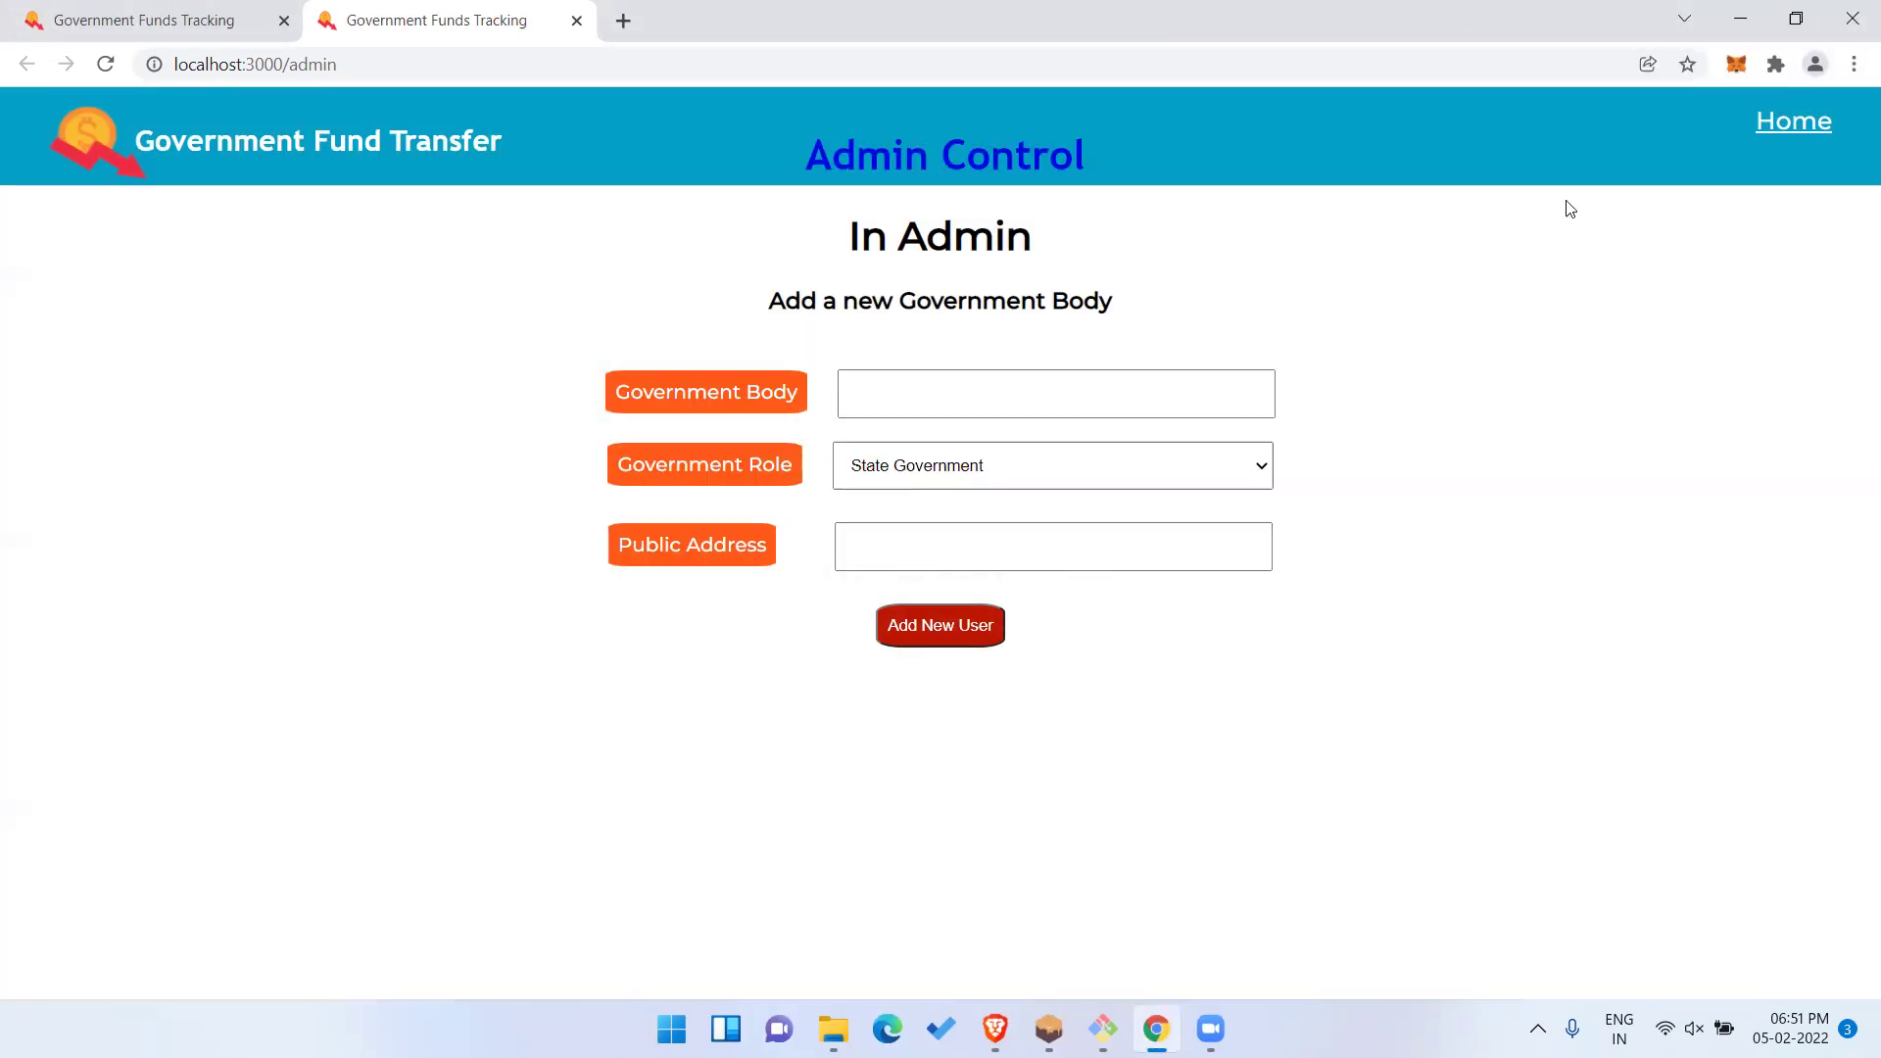
click(1793, 124)
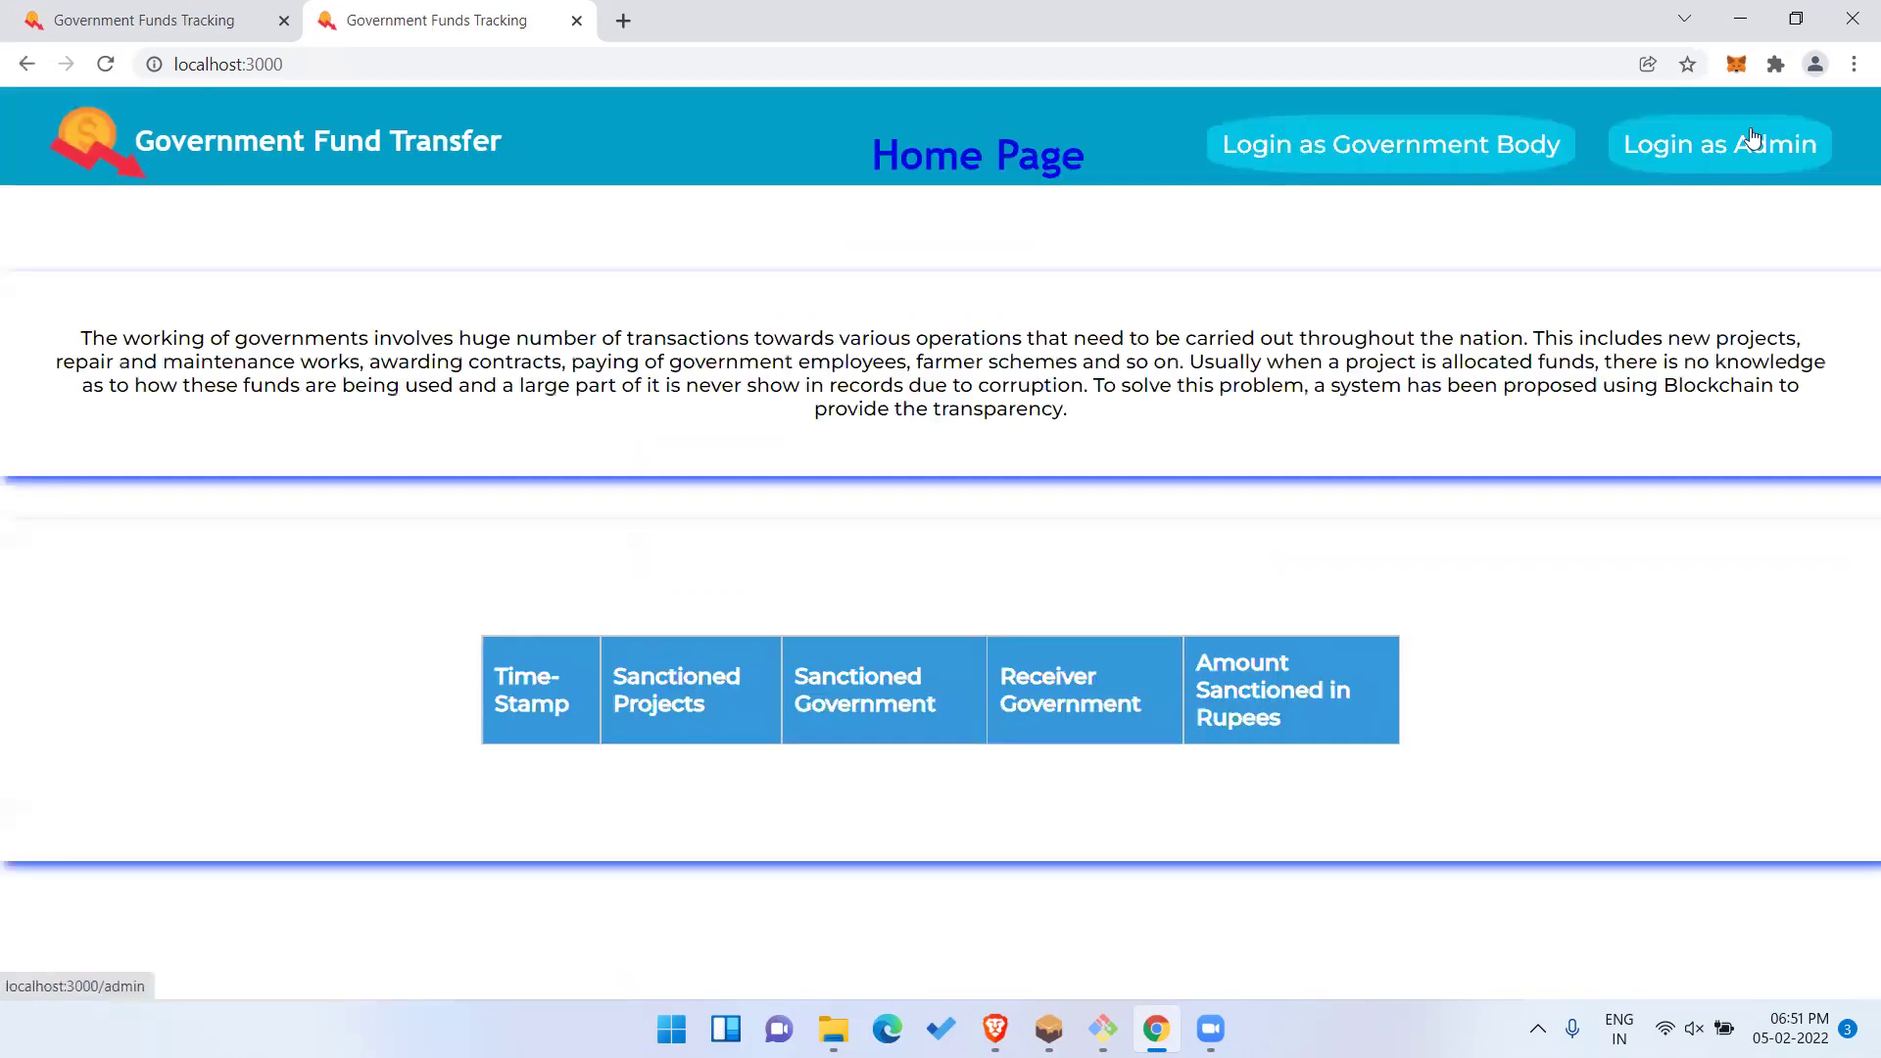
Log in as a government body, check the active MetaMask account, then bring up Ganache.
click(1307, 145)
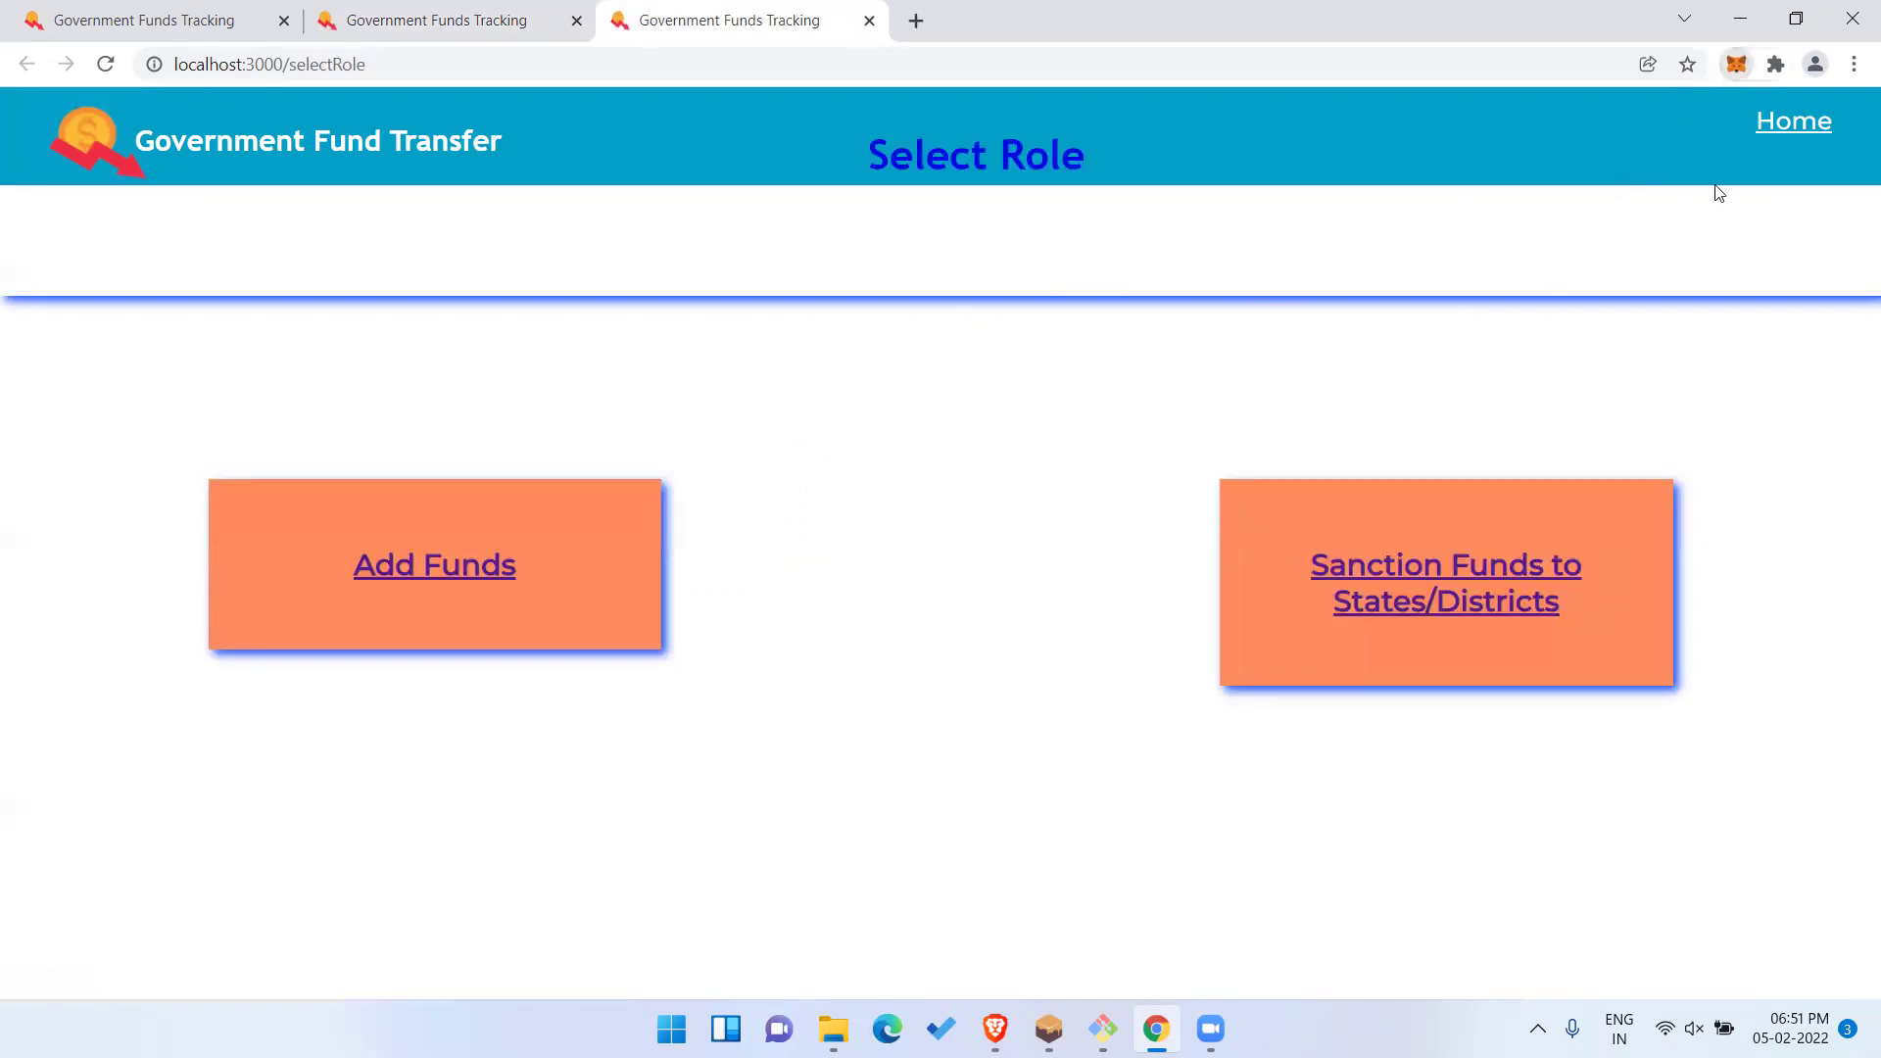
click(1736, 64)
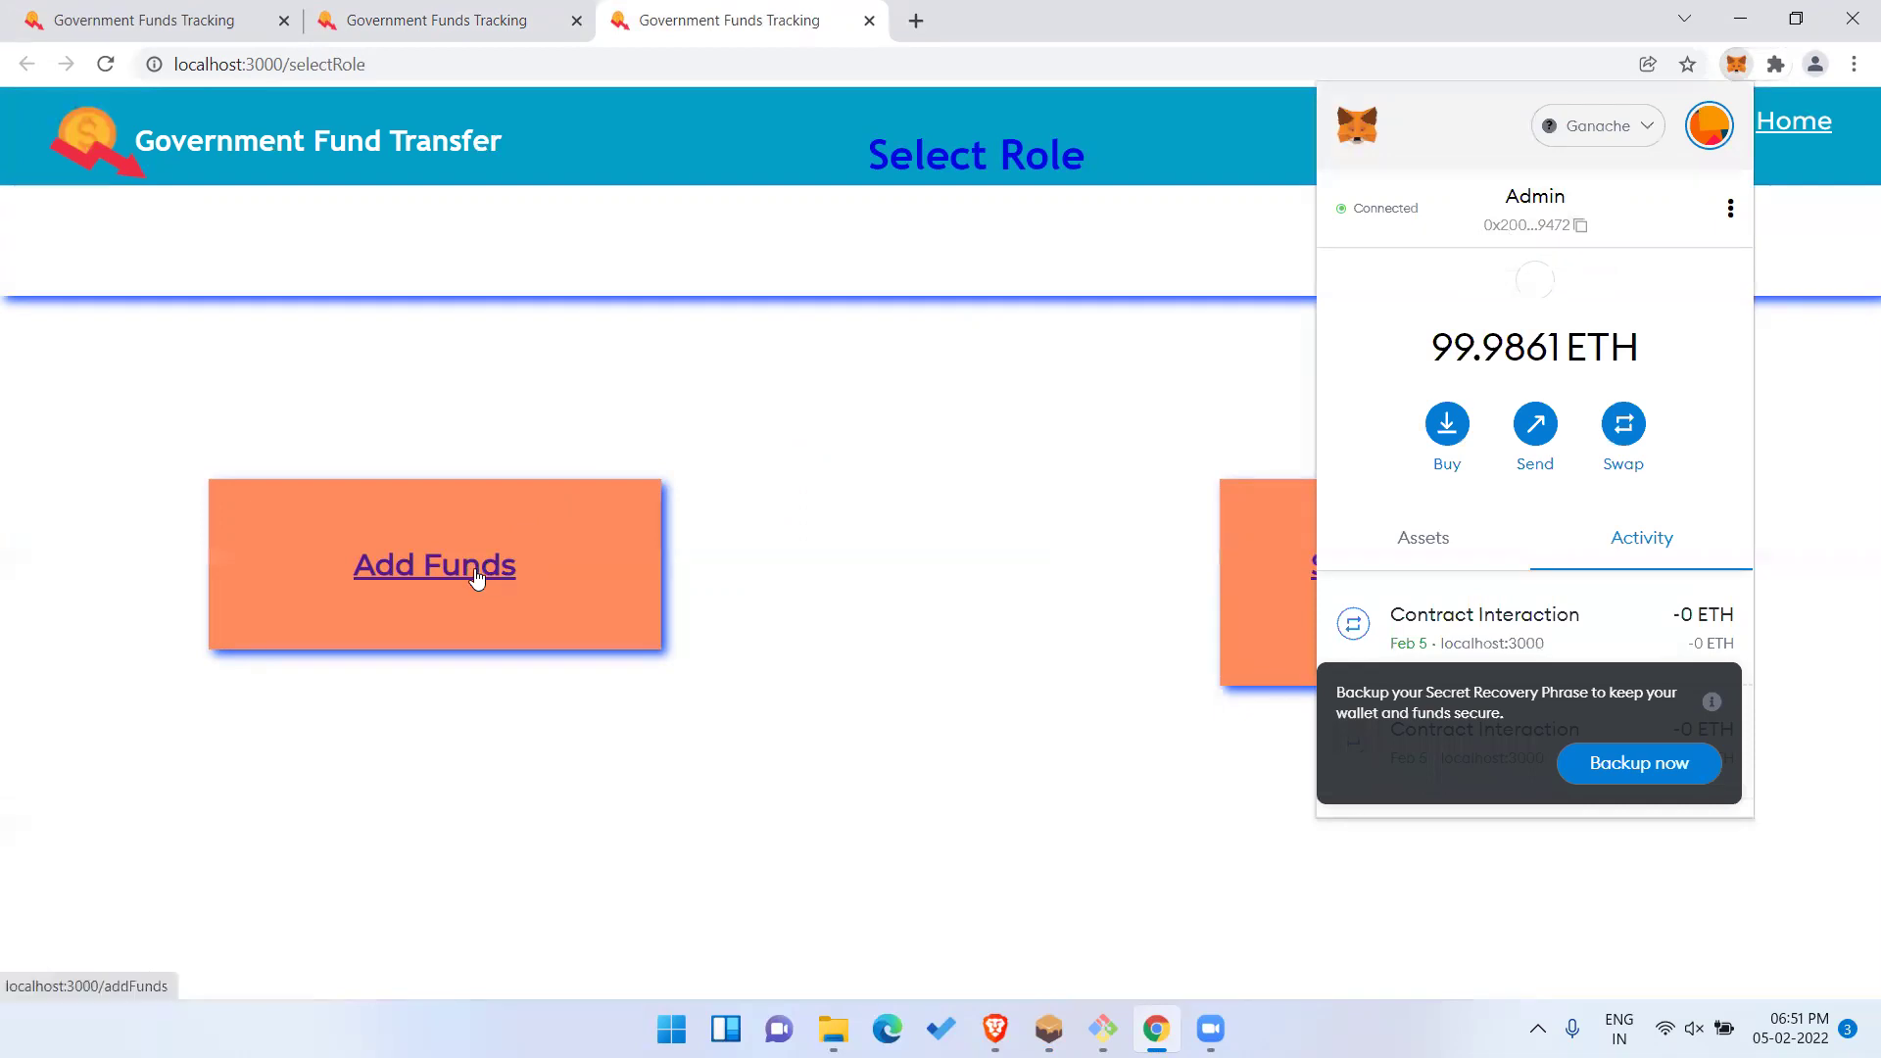
click(1117, 490)
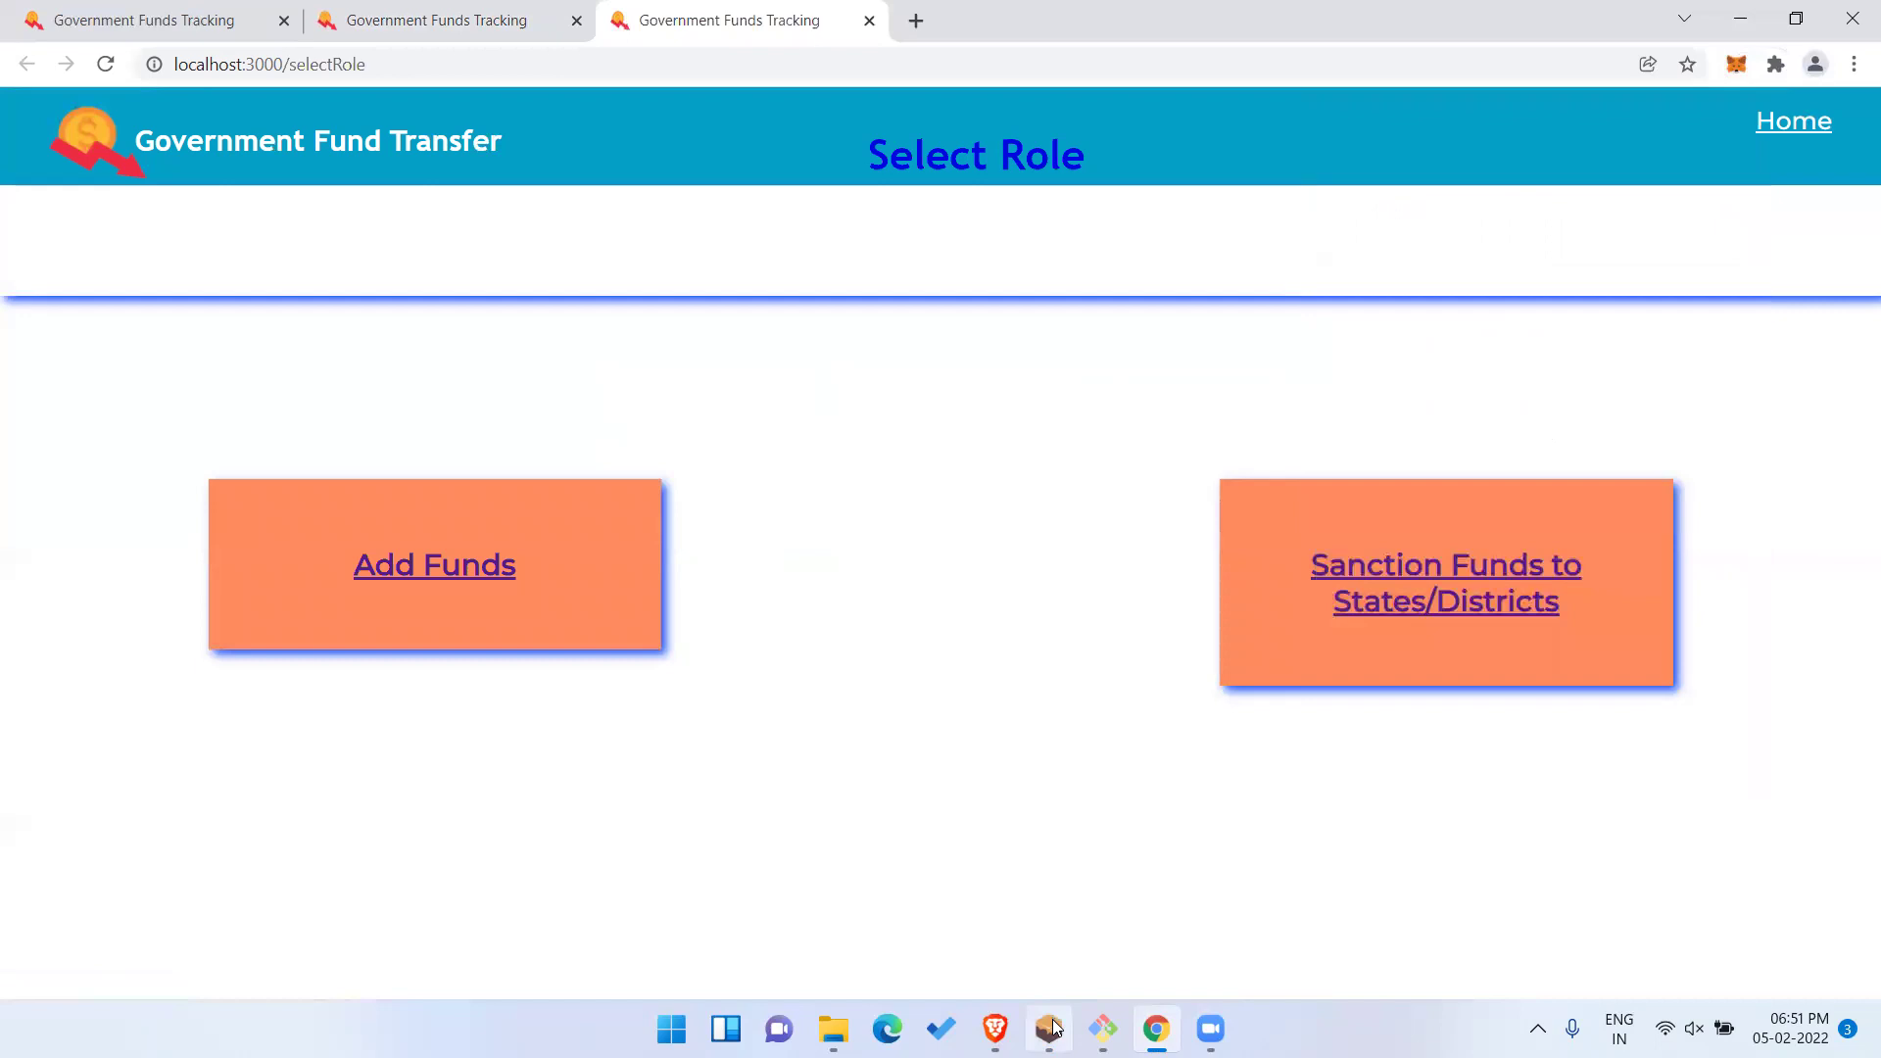
click(1051, 1028)
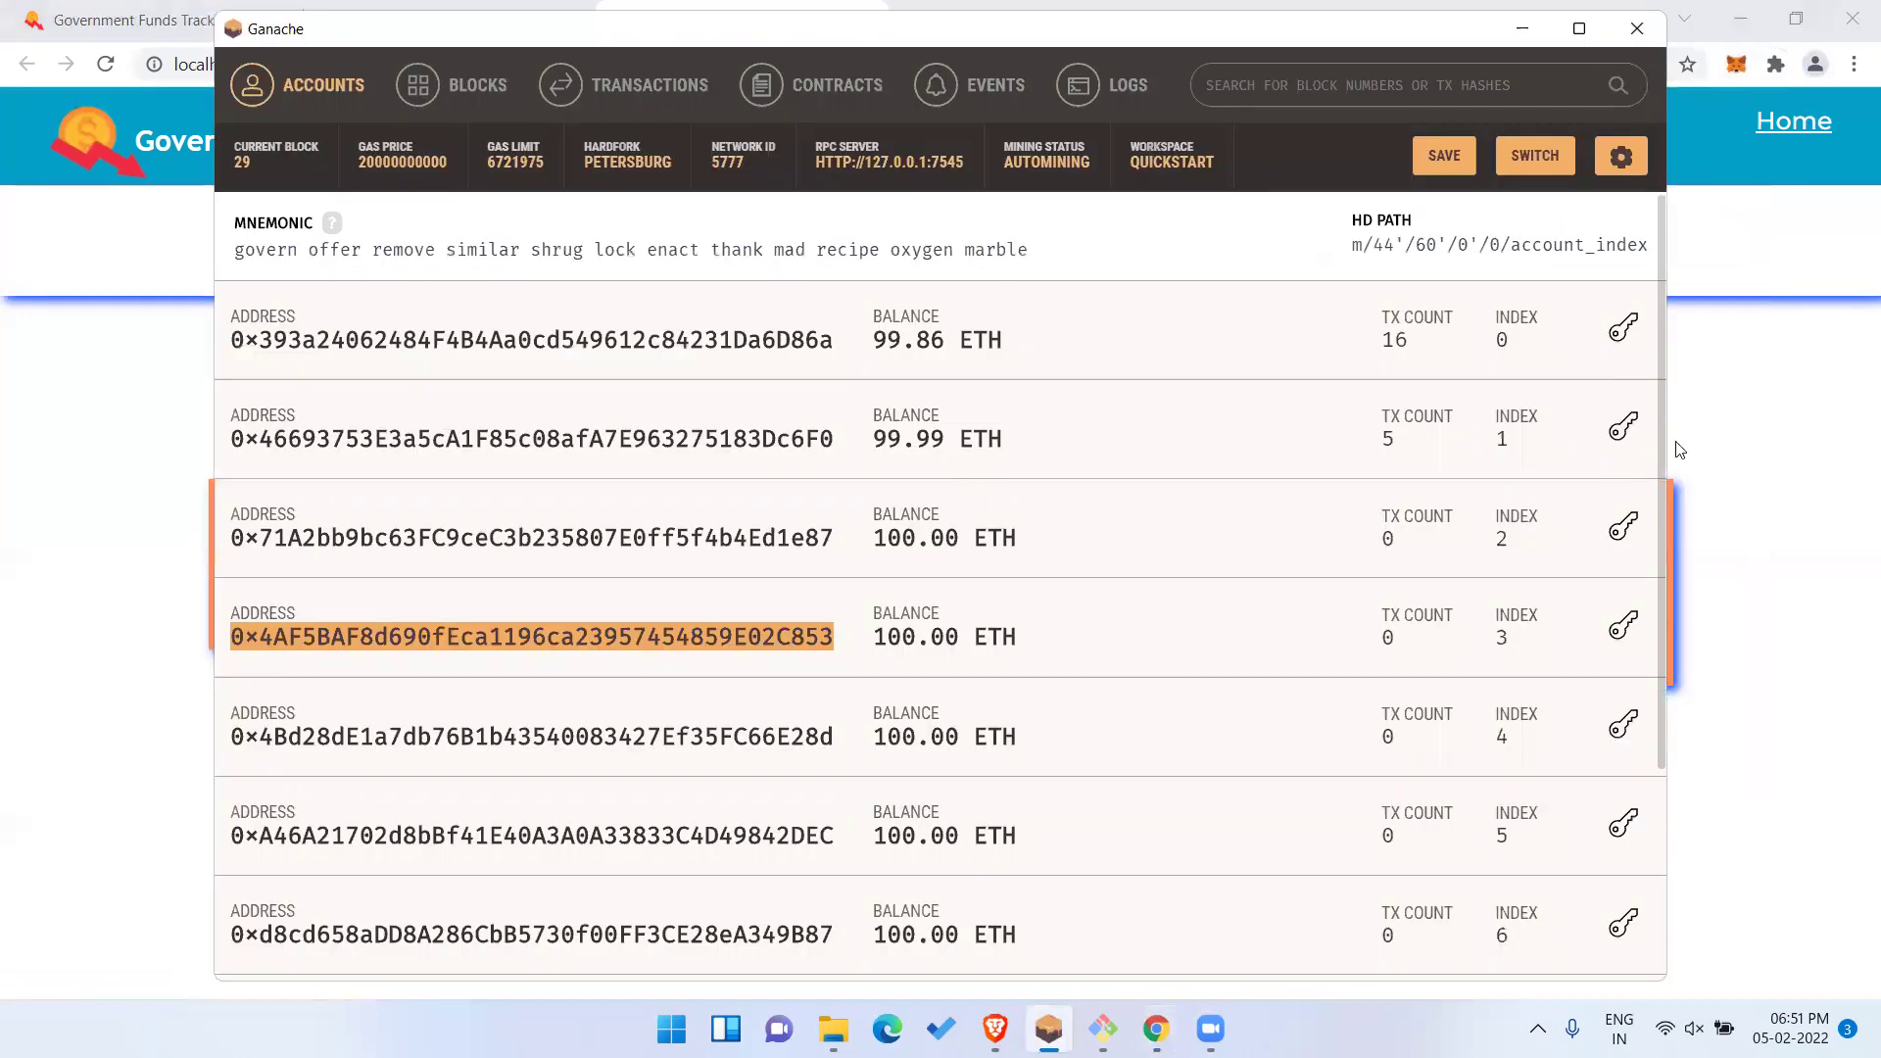
Import the second Ganache account into MetaMask using its private key.
click(1624, 428)
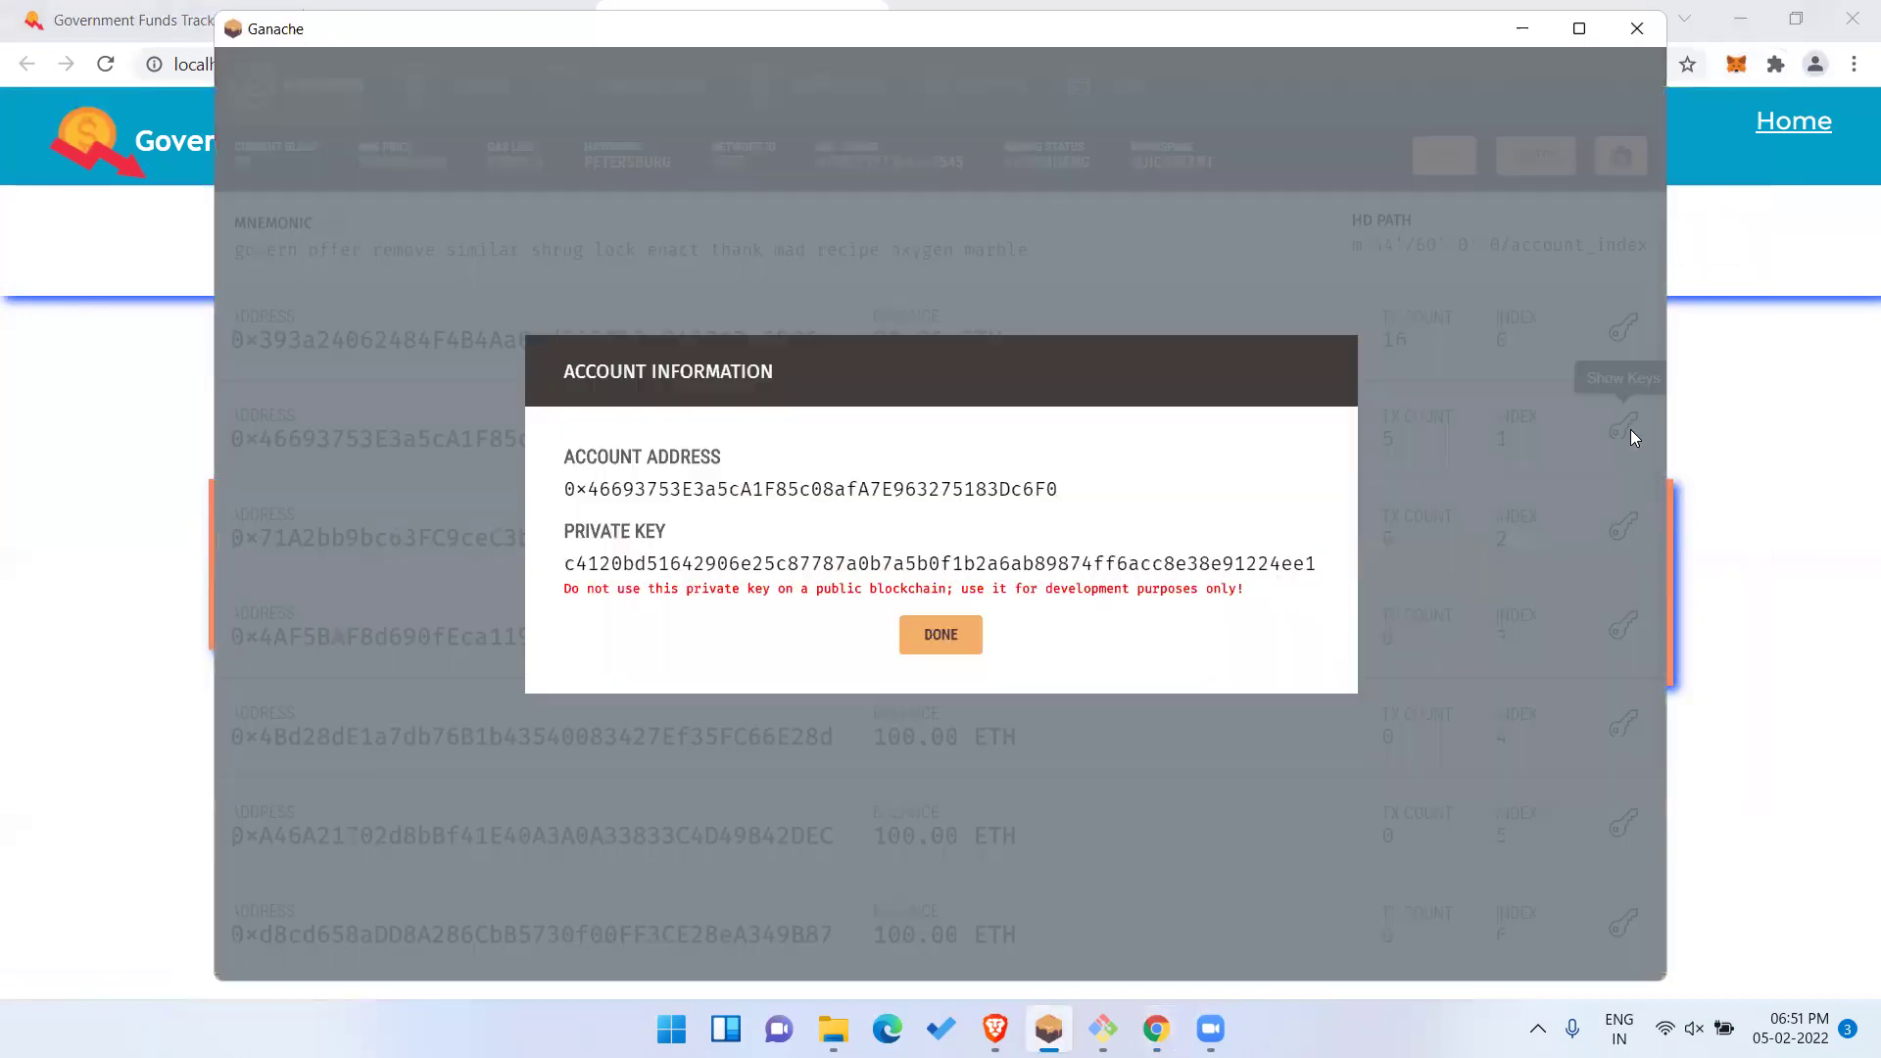
double_click(1210, 565)
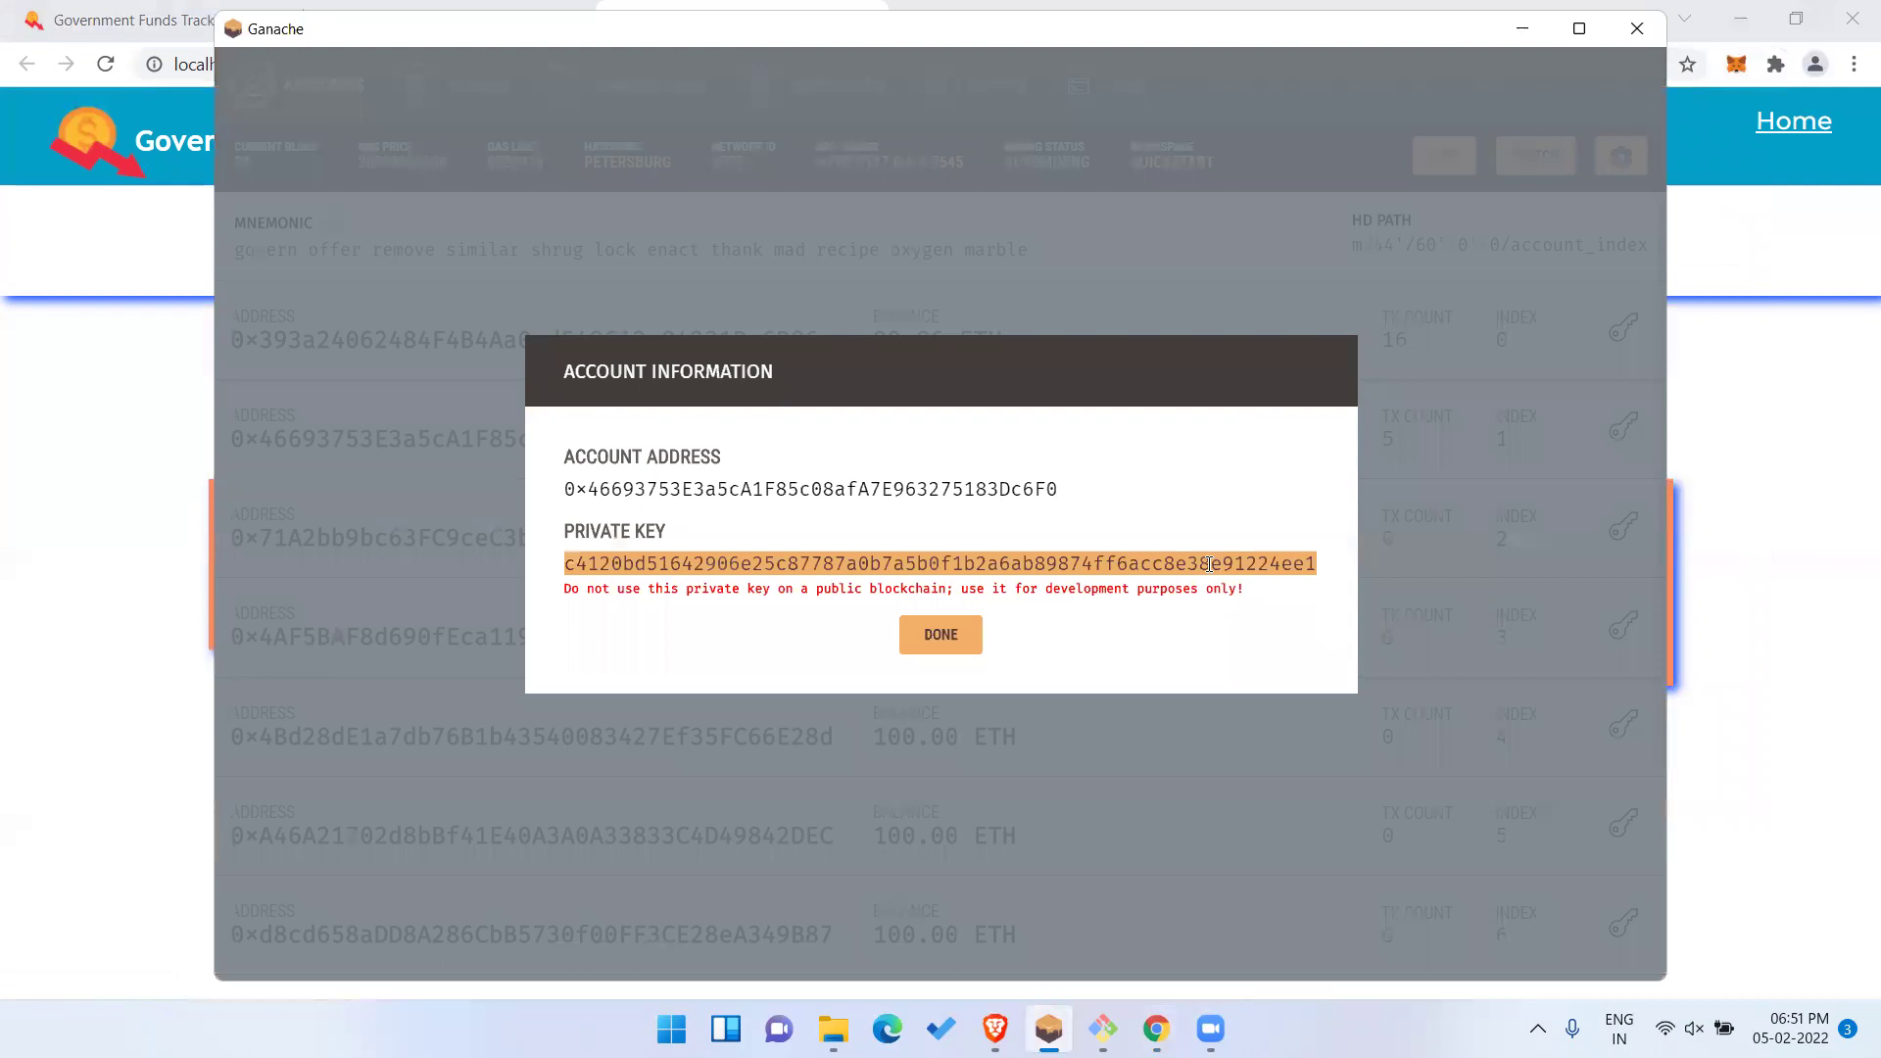
key(alt+Tab)
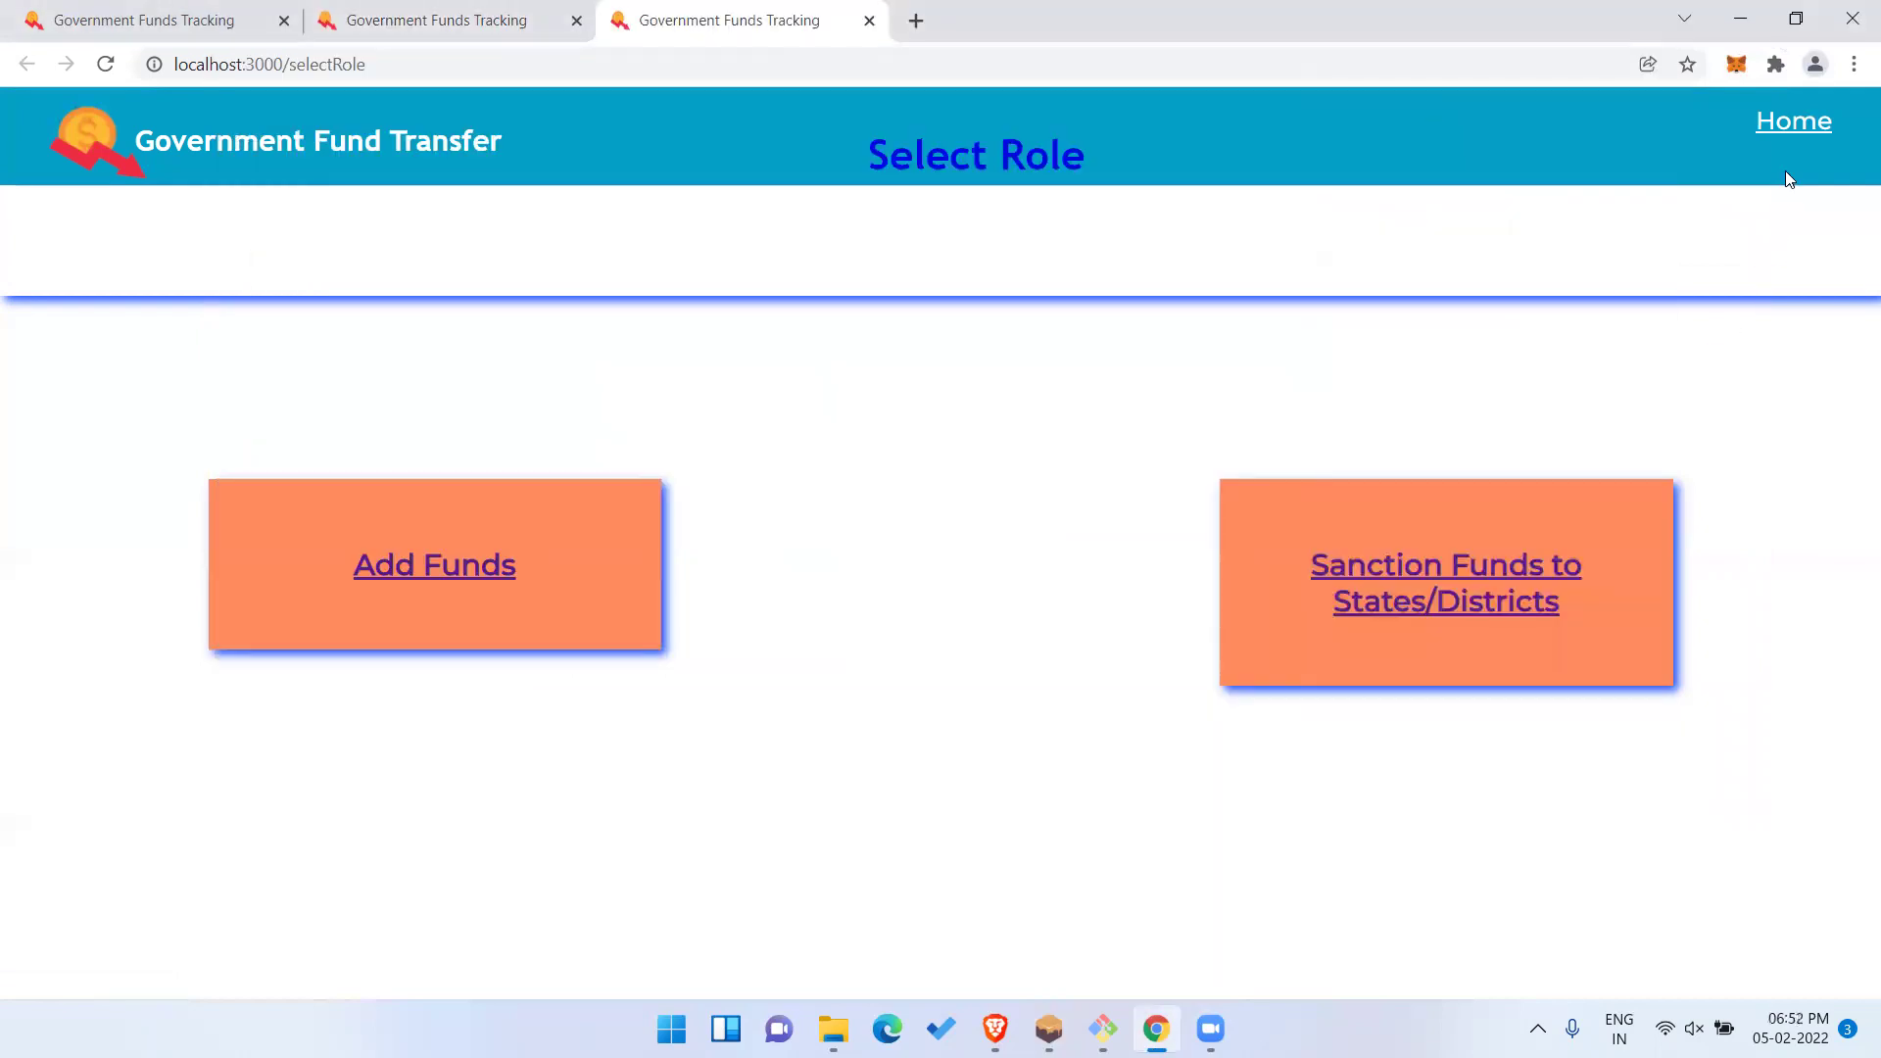
click(1737, 64)
click(1710, 124)
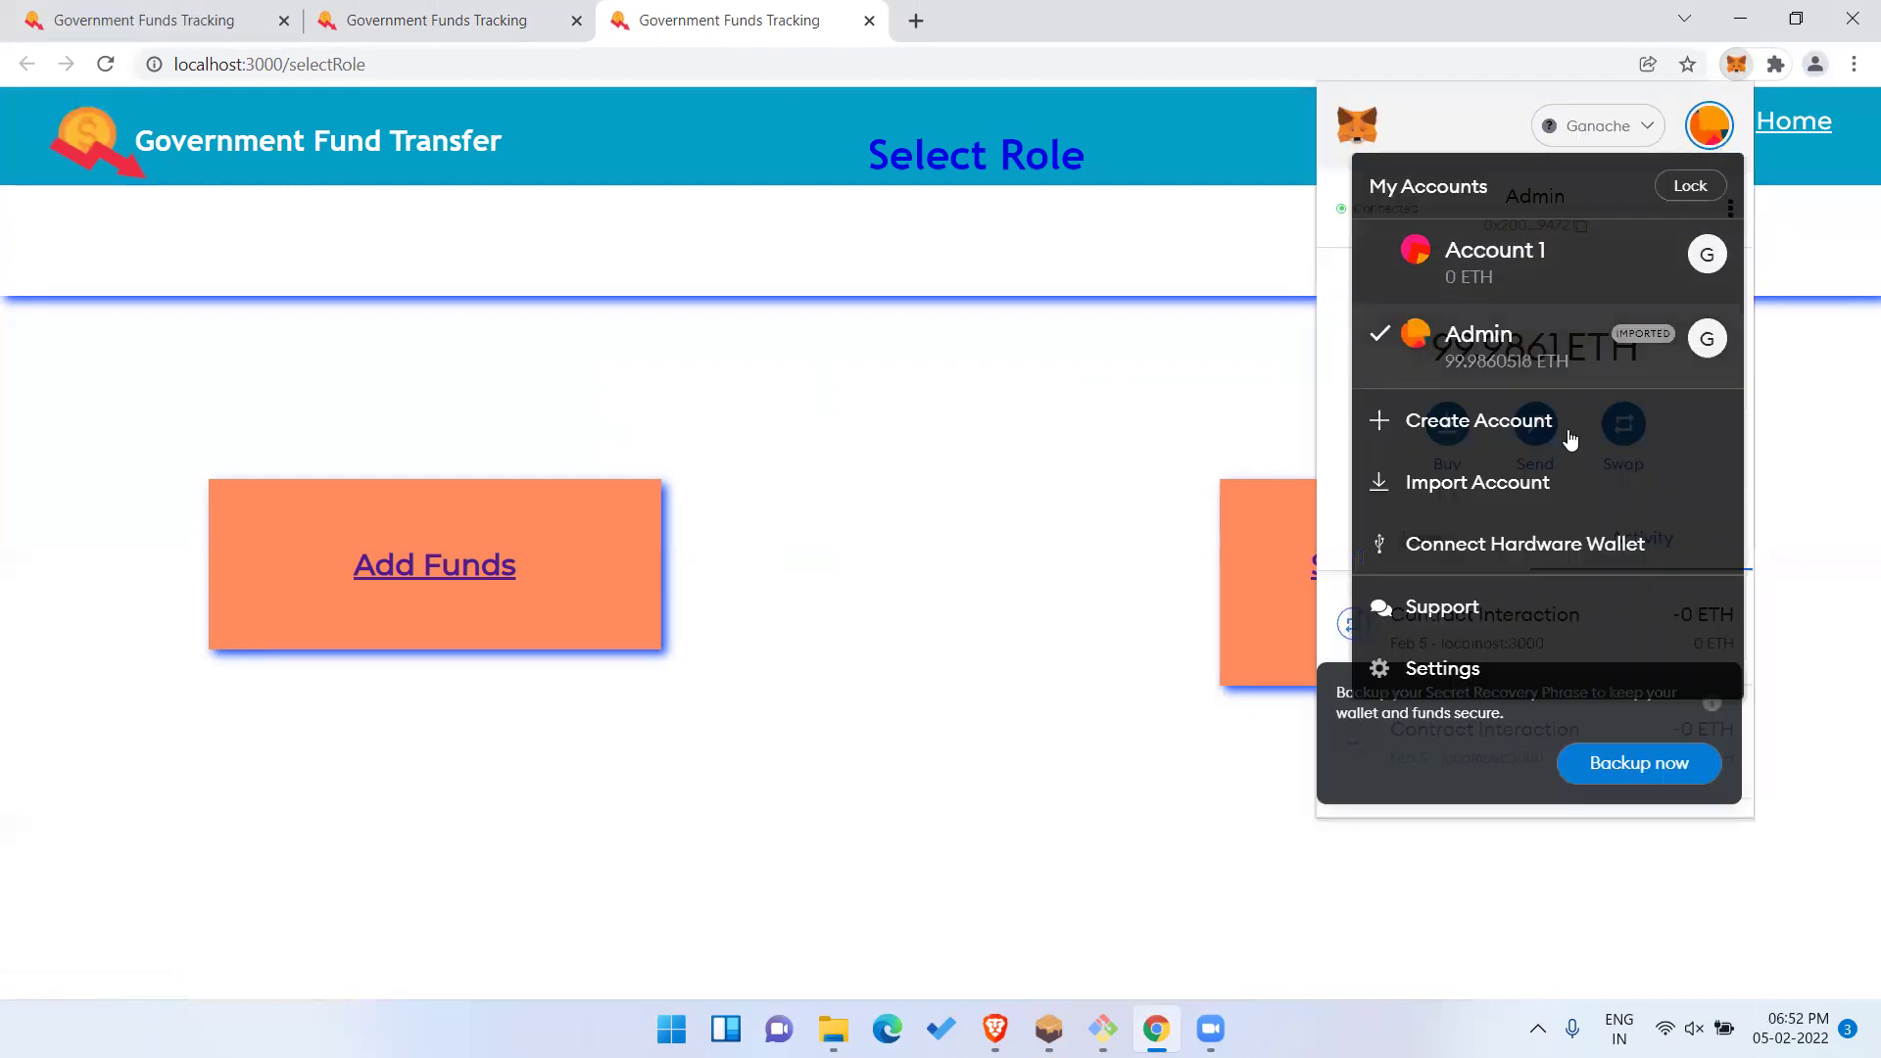
click(1565, 482)
click(1535, 572)
key(ctrl+v)
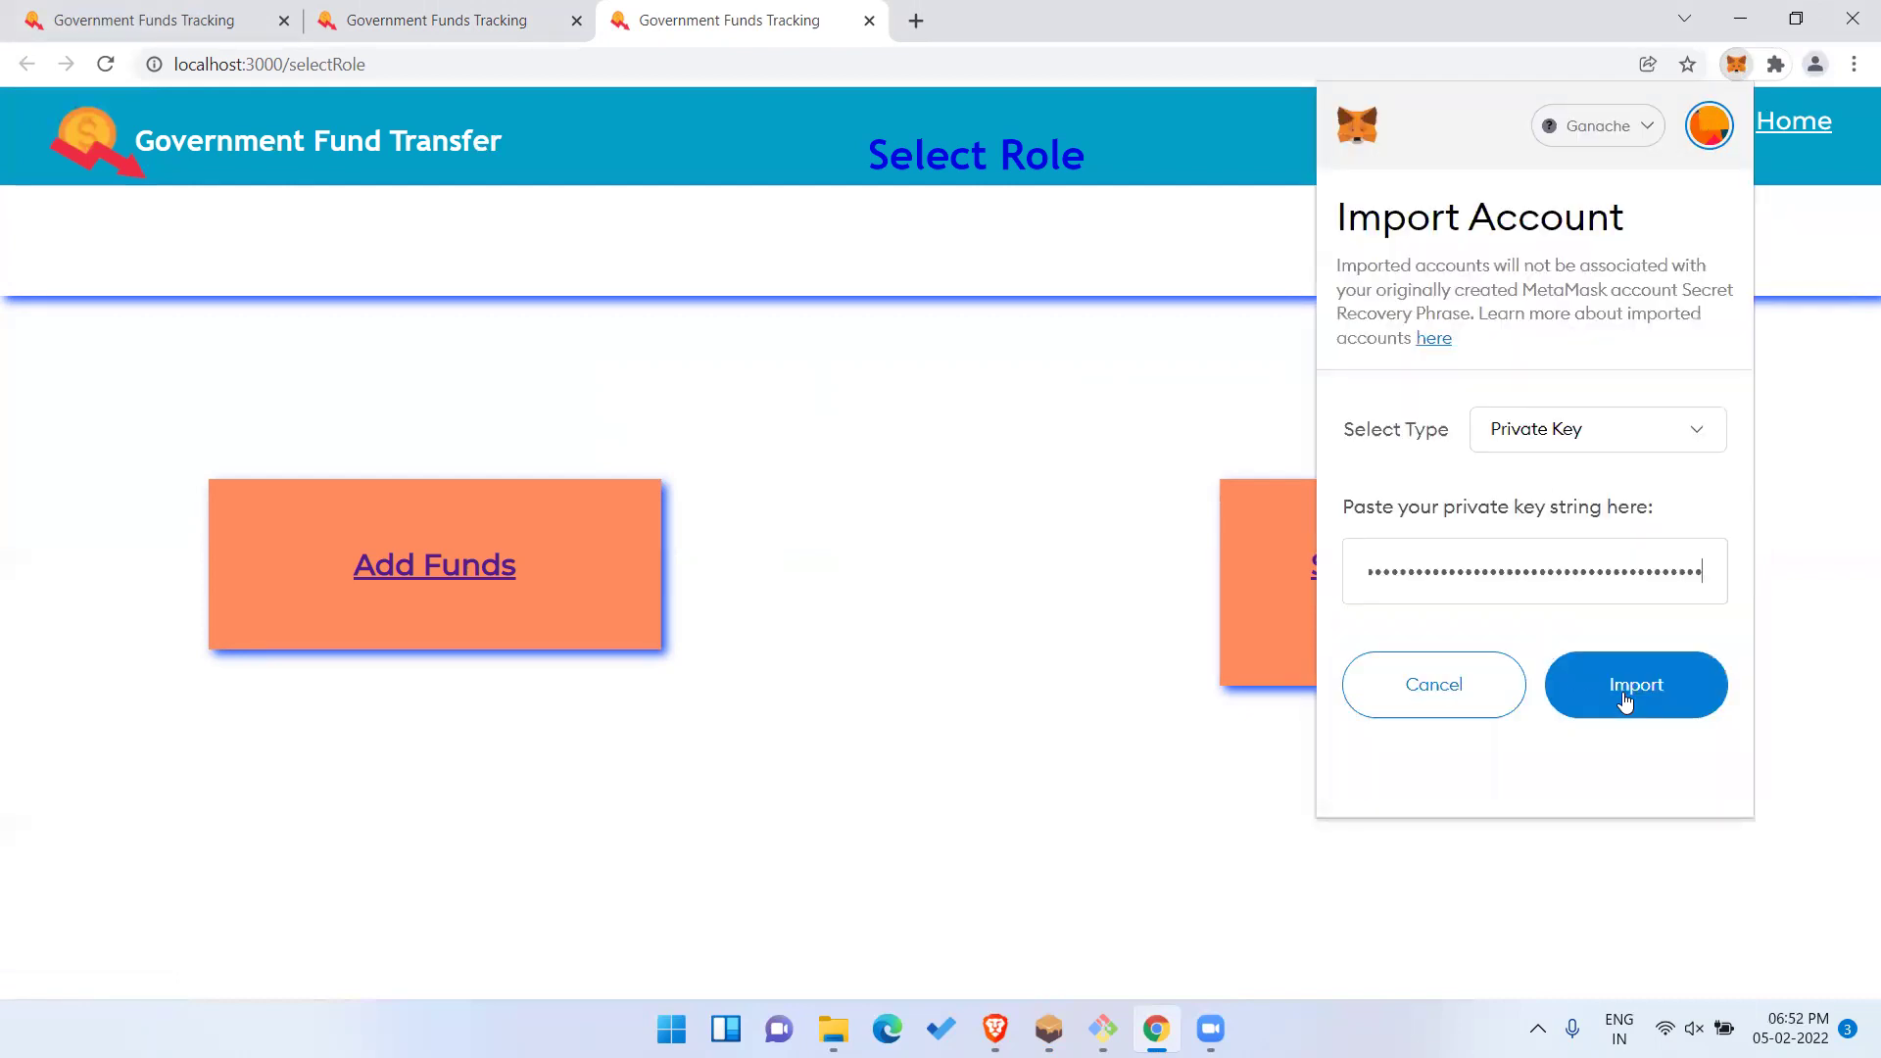
click(1626, 702)
Rename the imported MetaMask account to Central.
click(1732, 212)
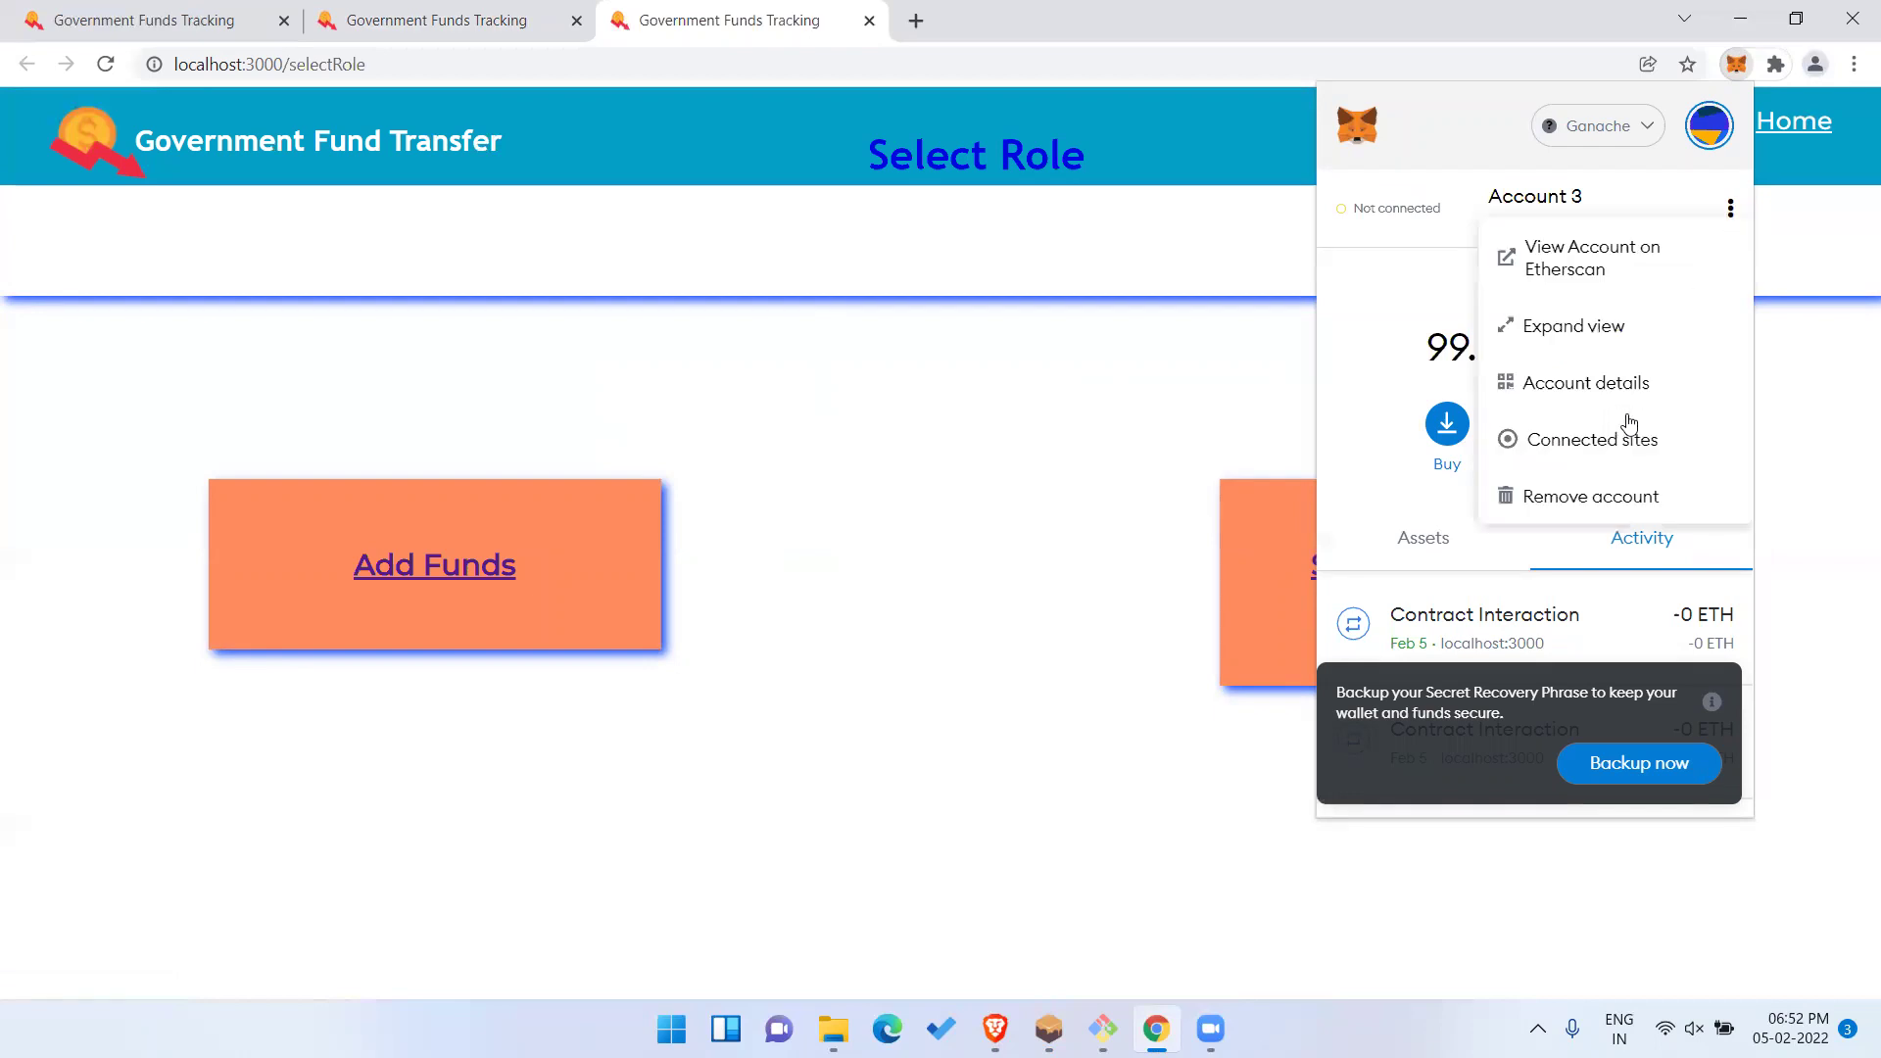
click(1624, 378)
double_click(1616, 228)
key(ctrl+a)
text(Central)
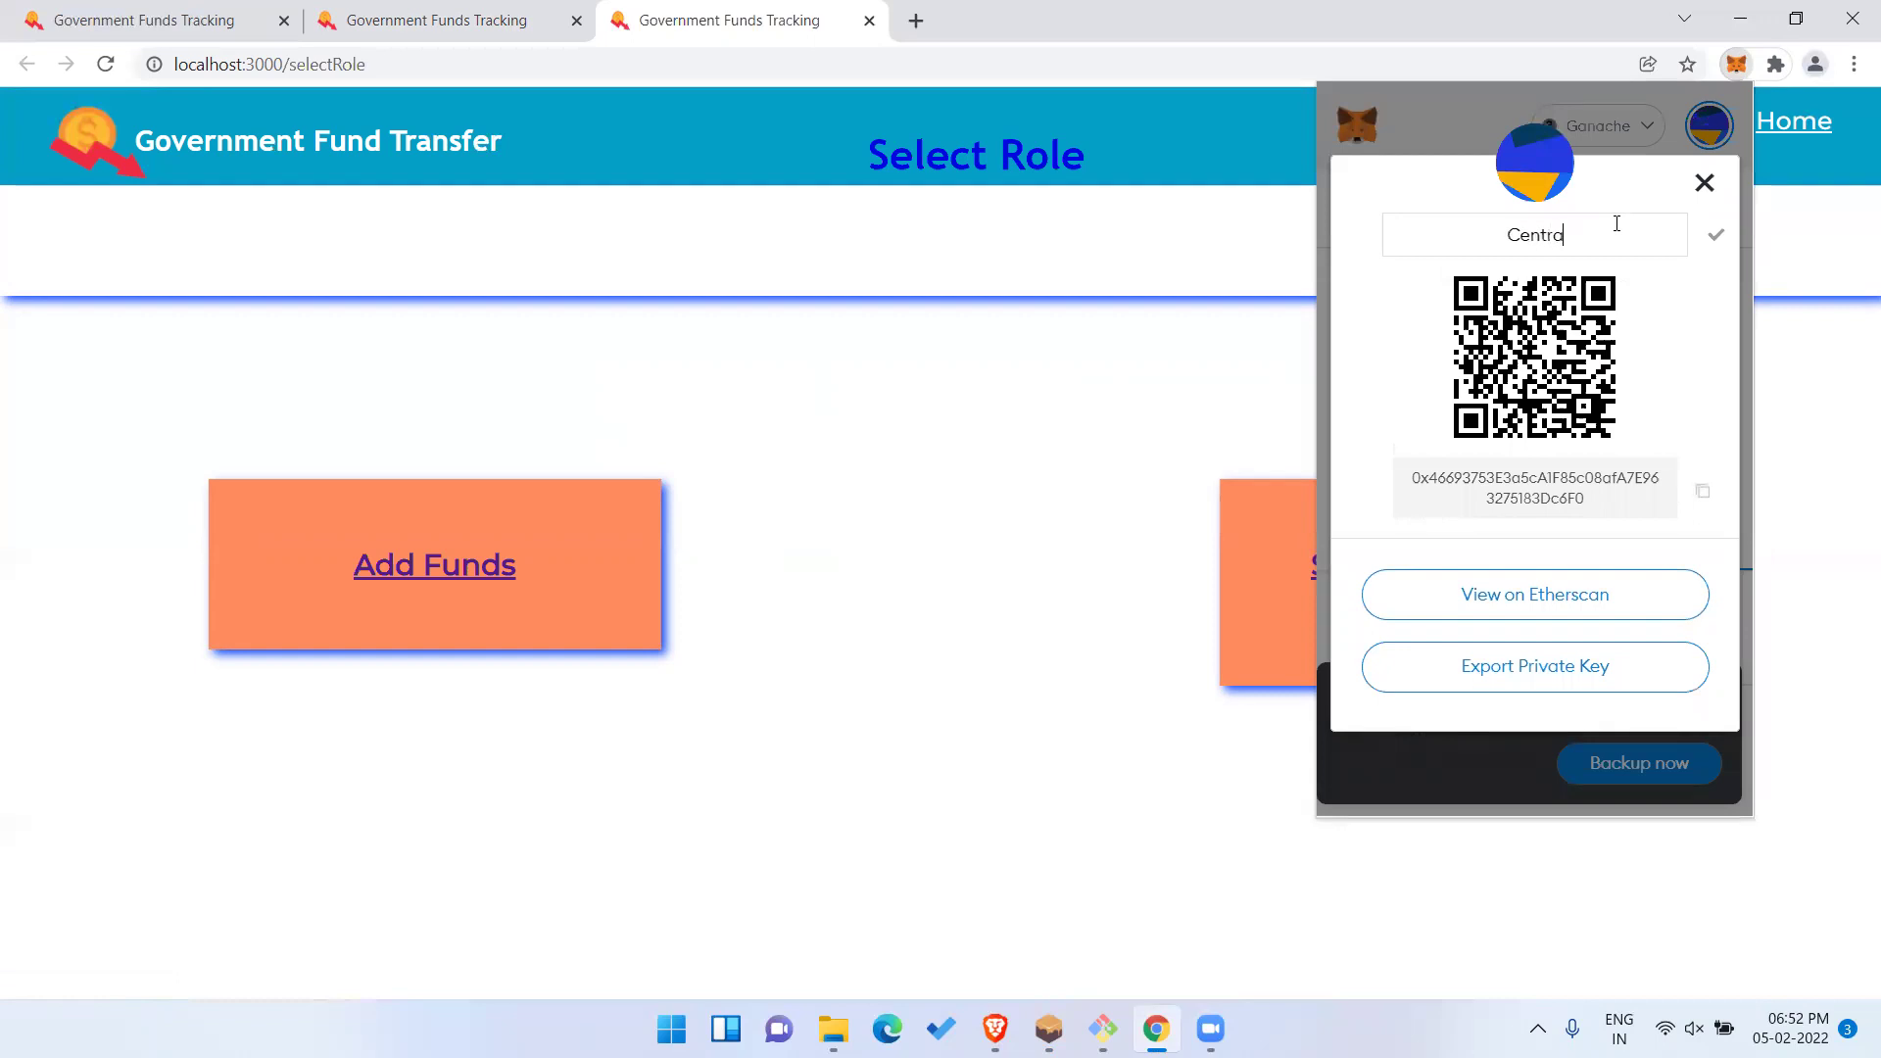
click(1713, 240)
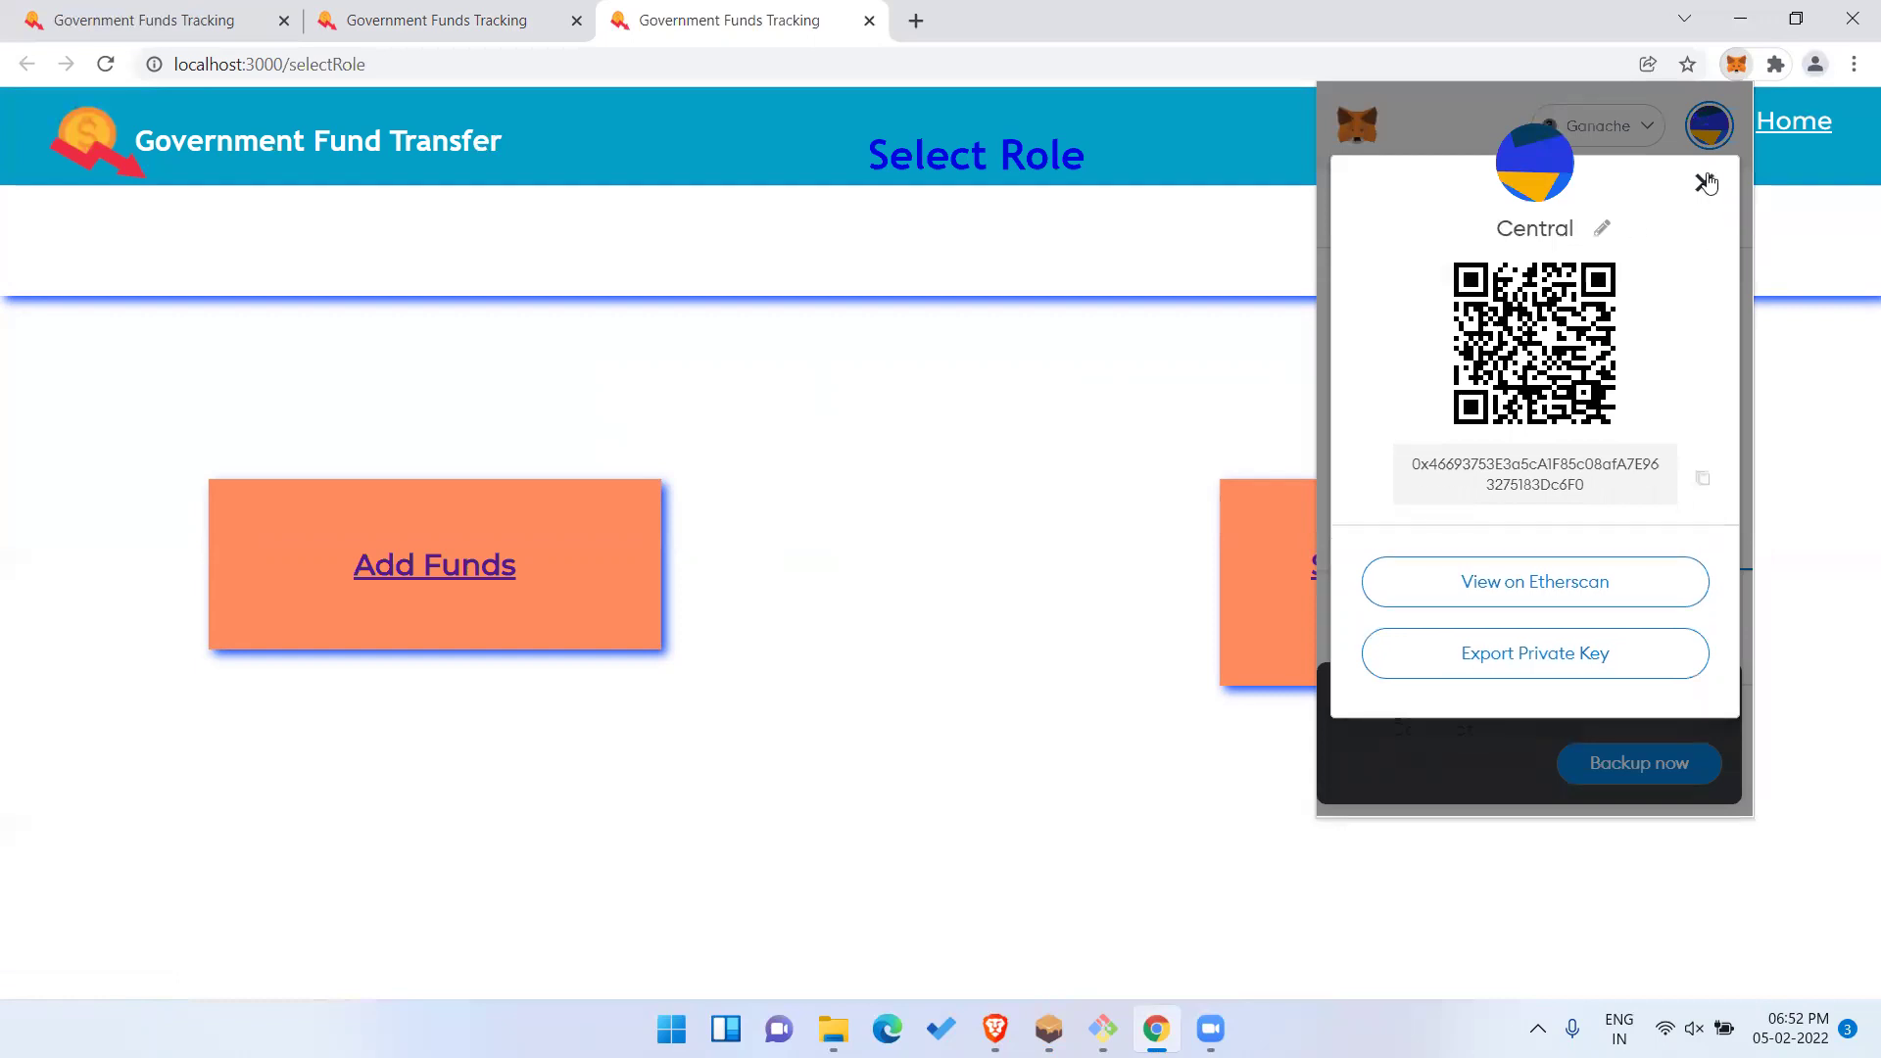
click(1705, 184)
Connect the Central account to localhost:3000 and go to the Add Funds page.
click(1348, 208)
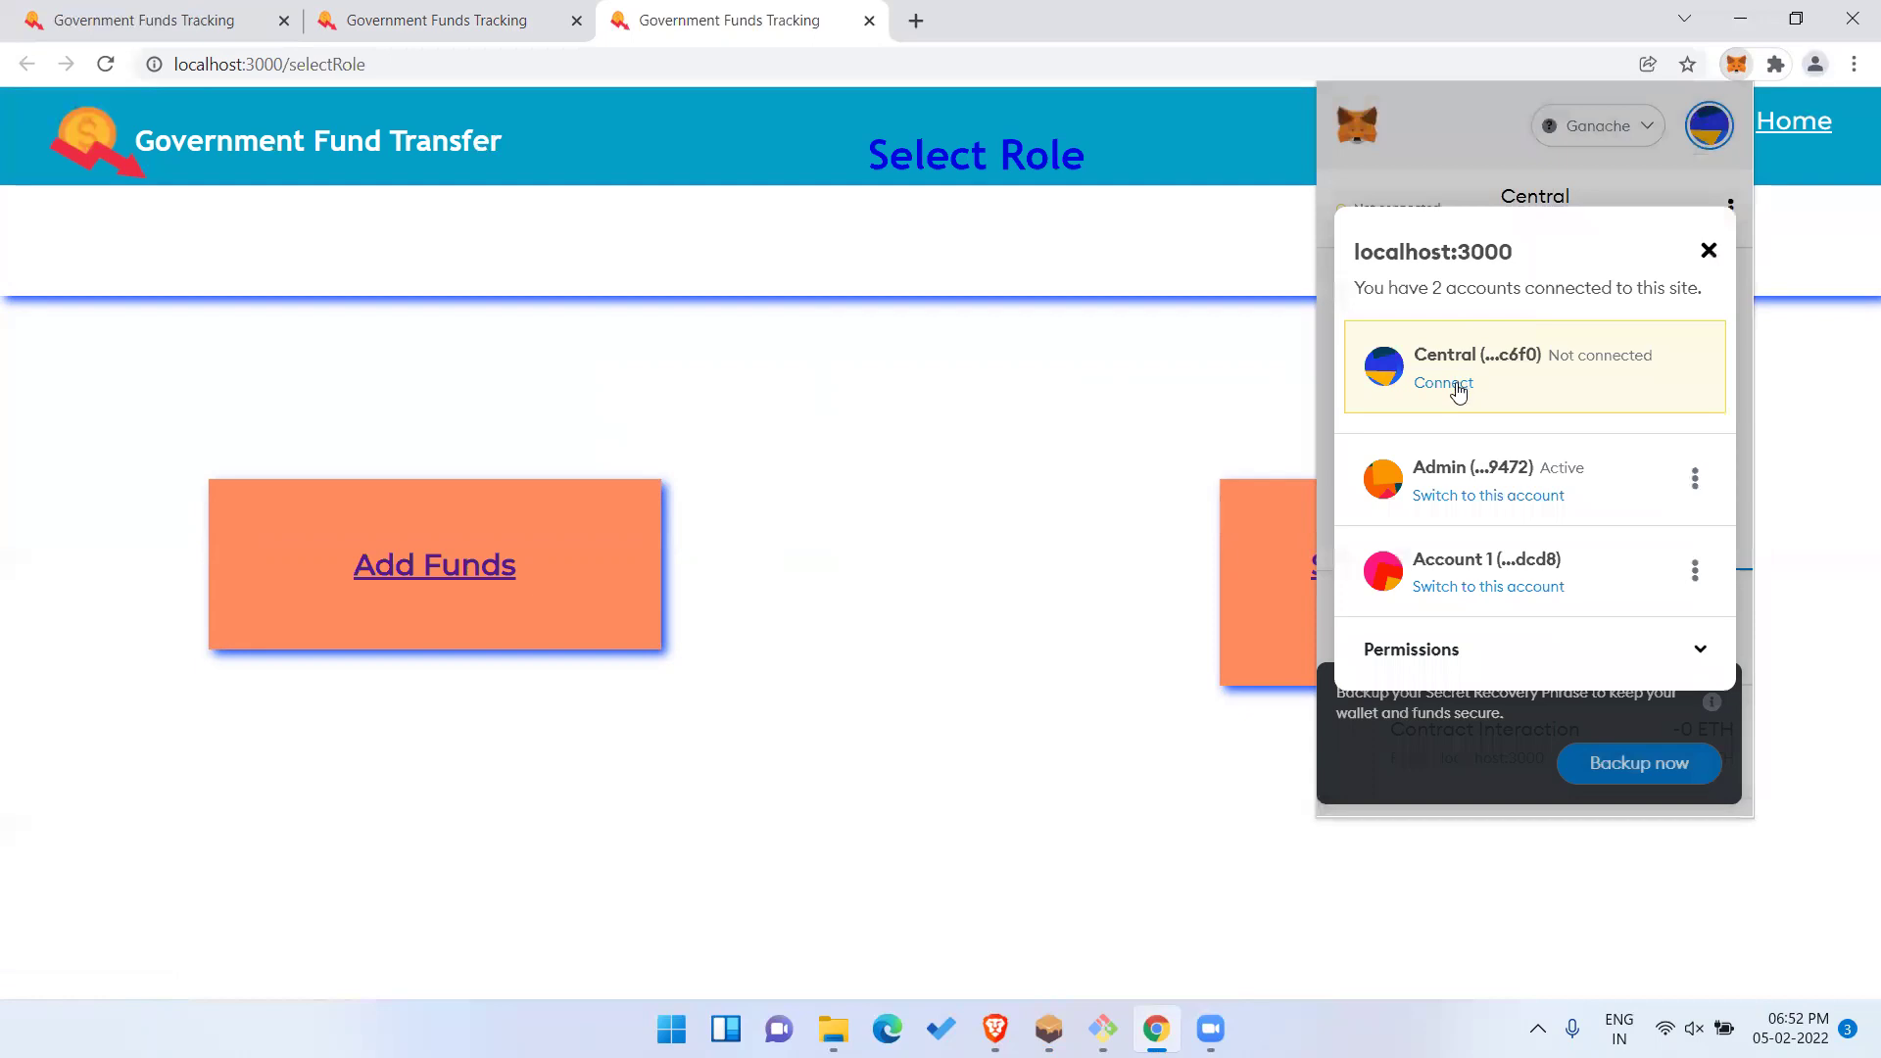
click(1025, 429)
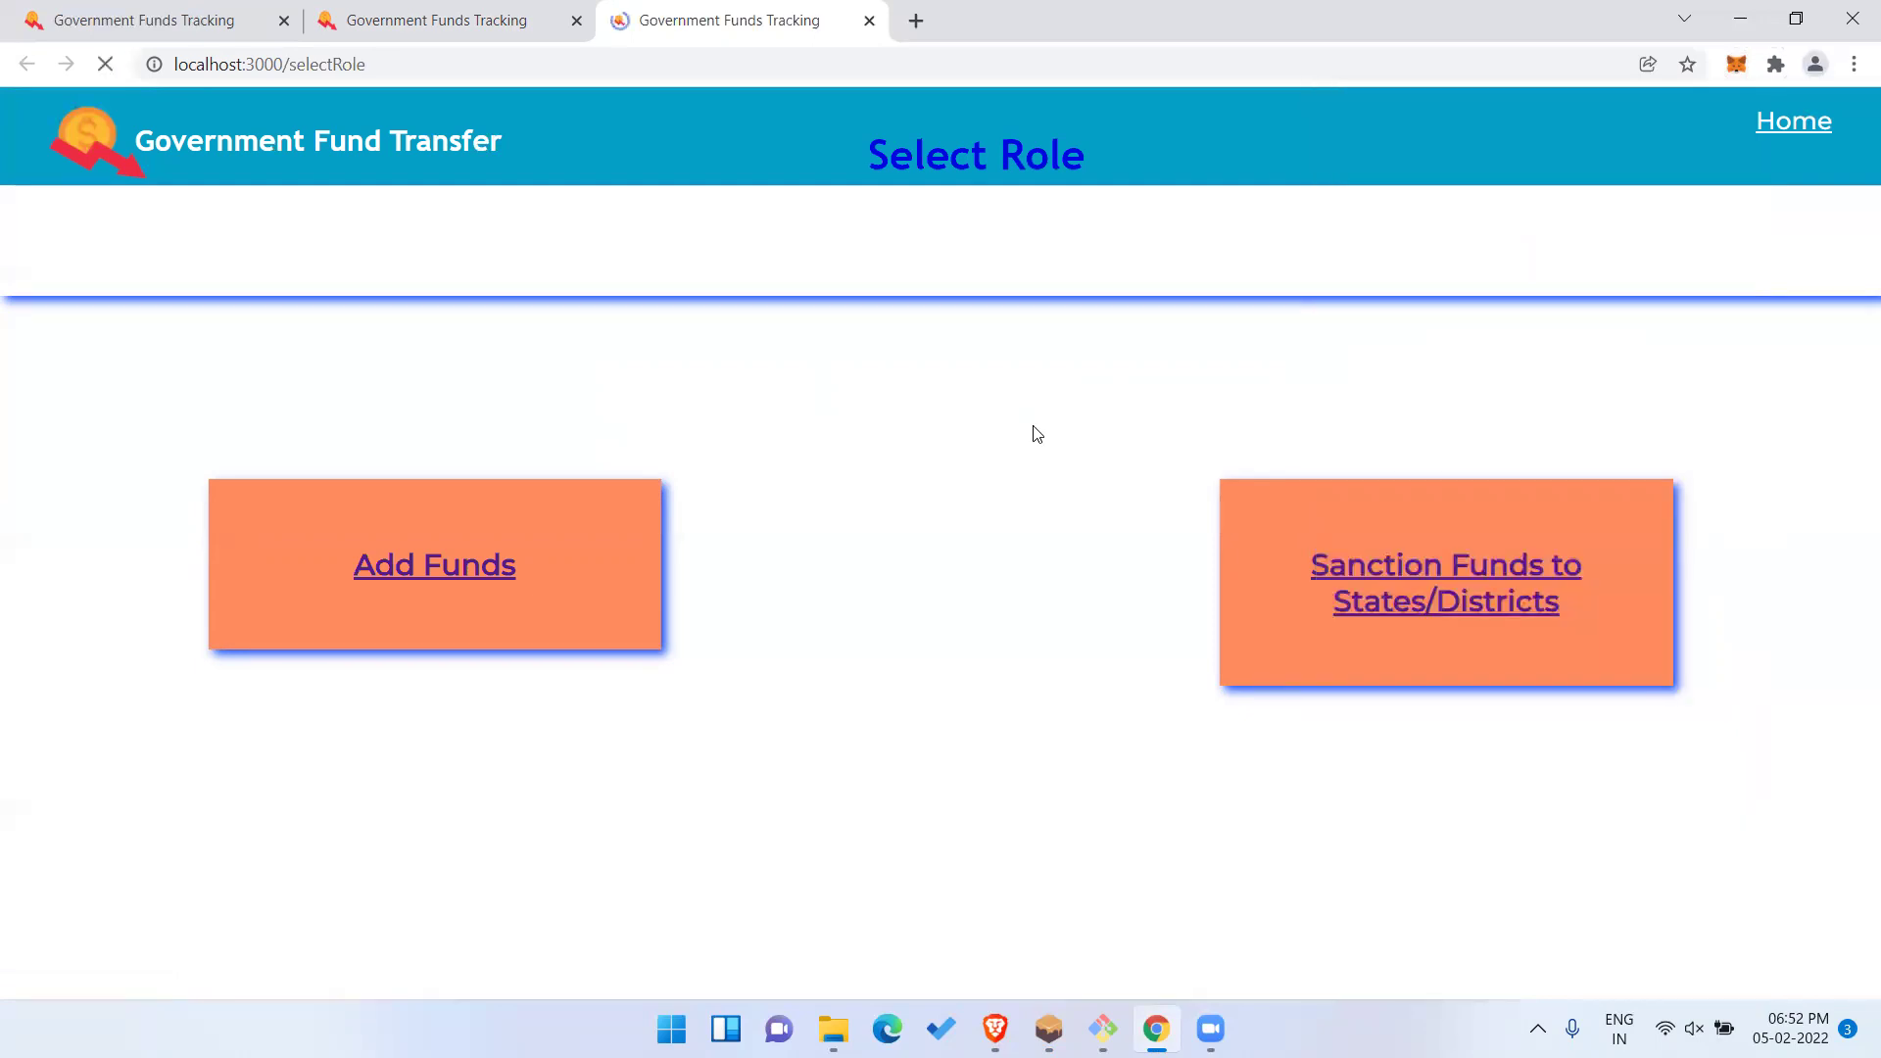
click(411, 576)
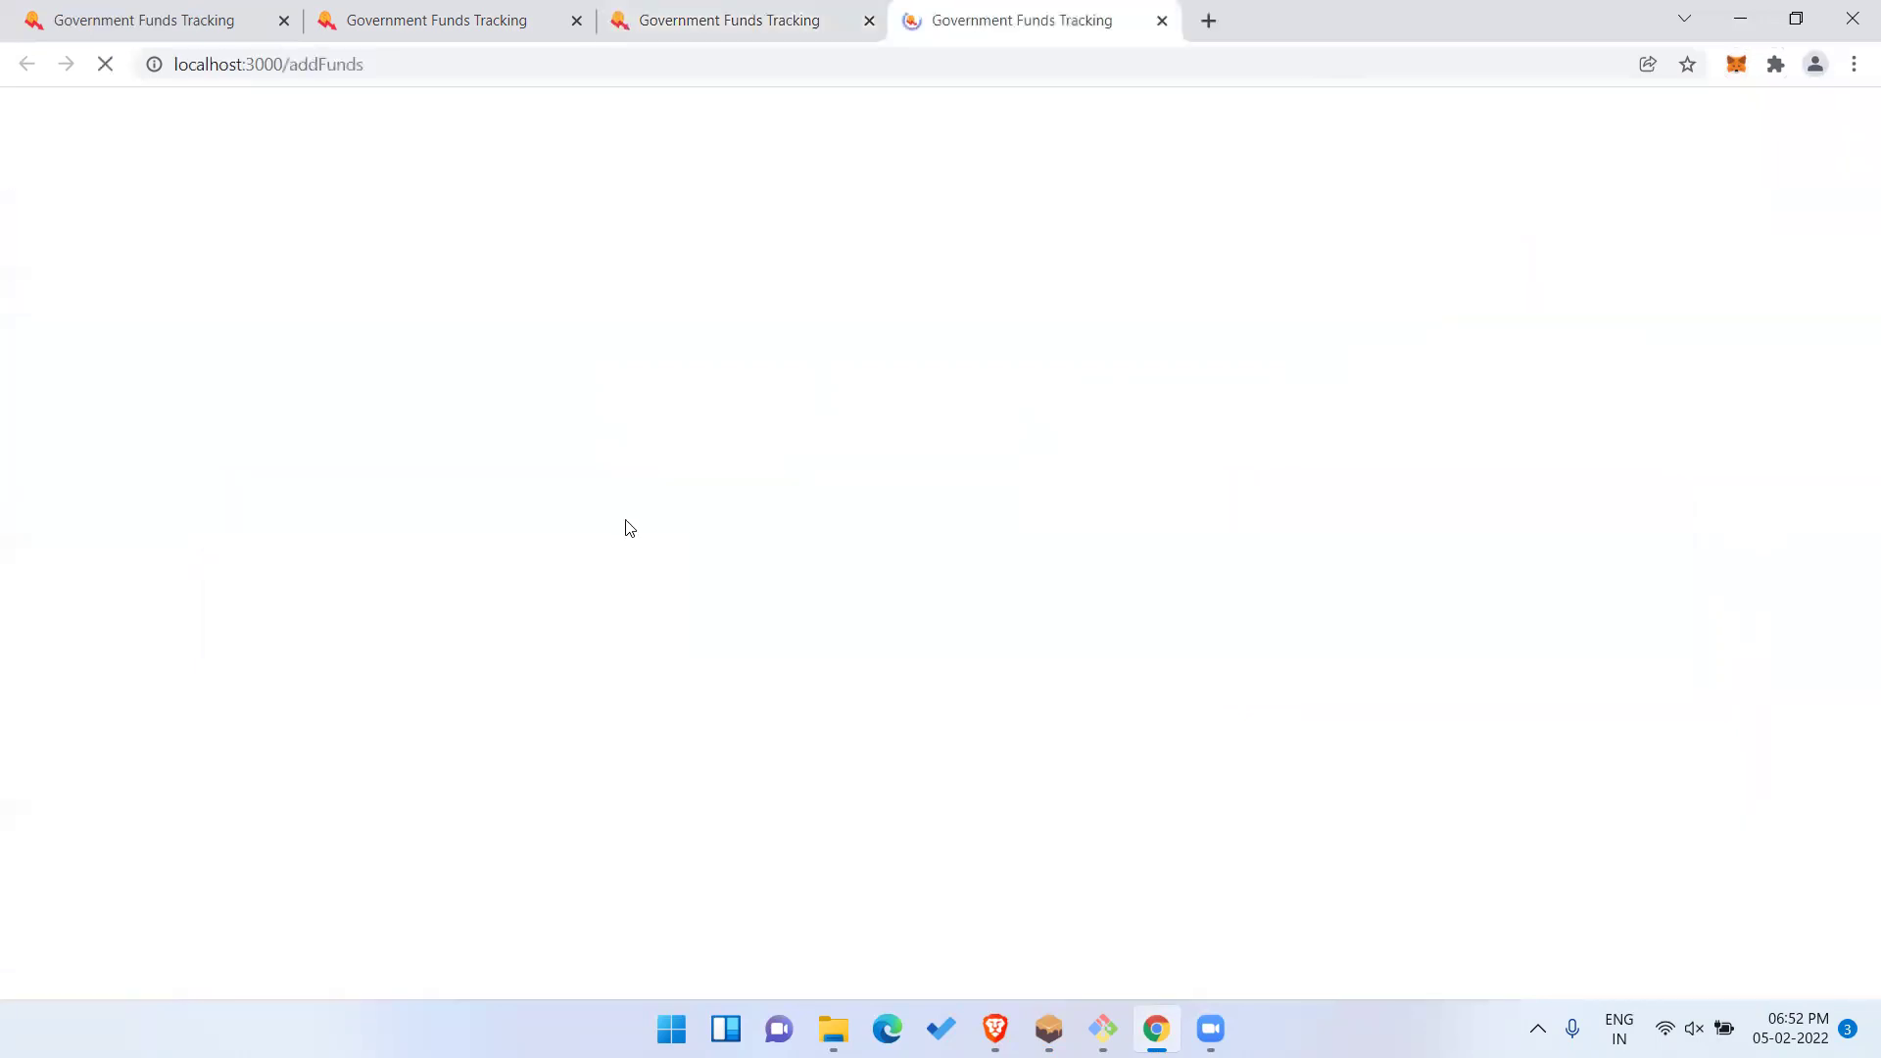
Allocate 500000 in funds, approve it in MetaMask, and check the timestamped allocation row.
click(893, 251)
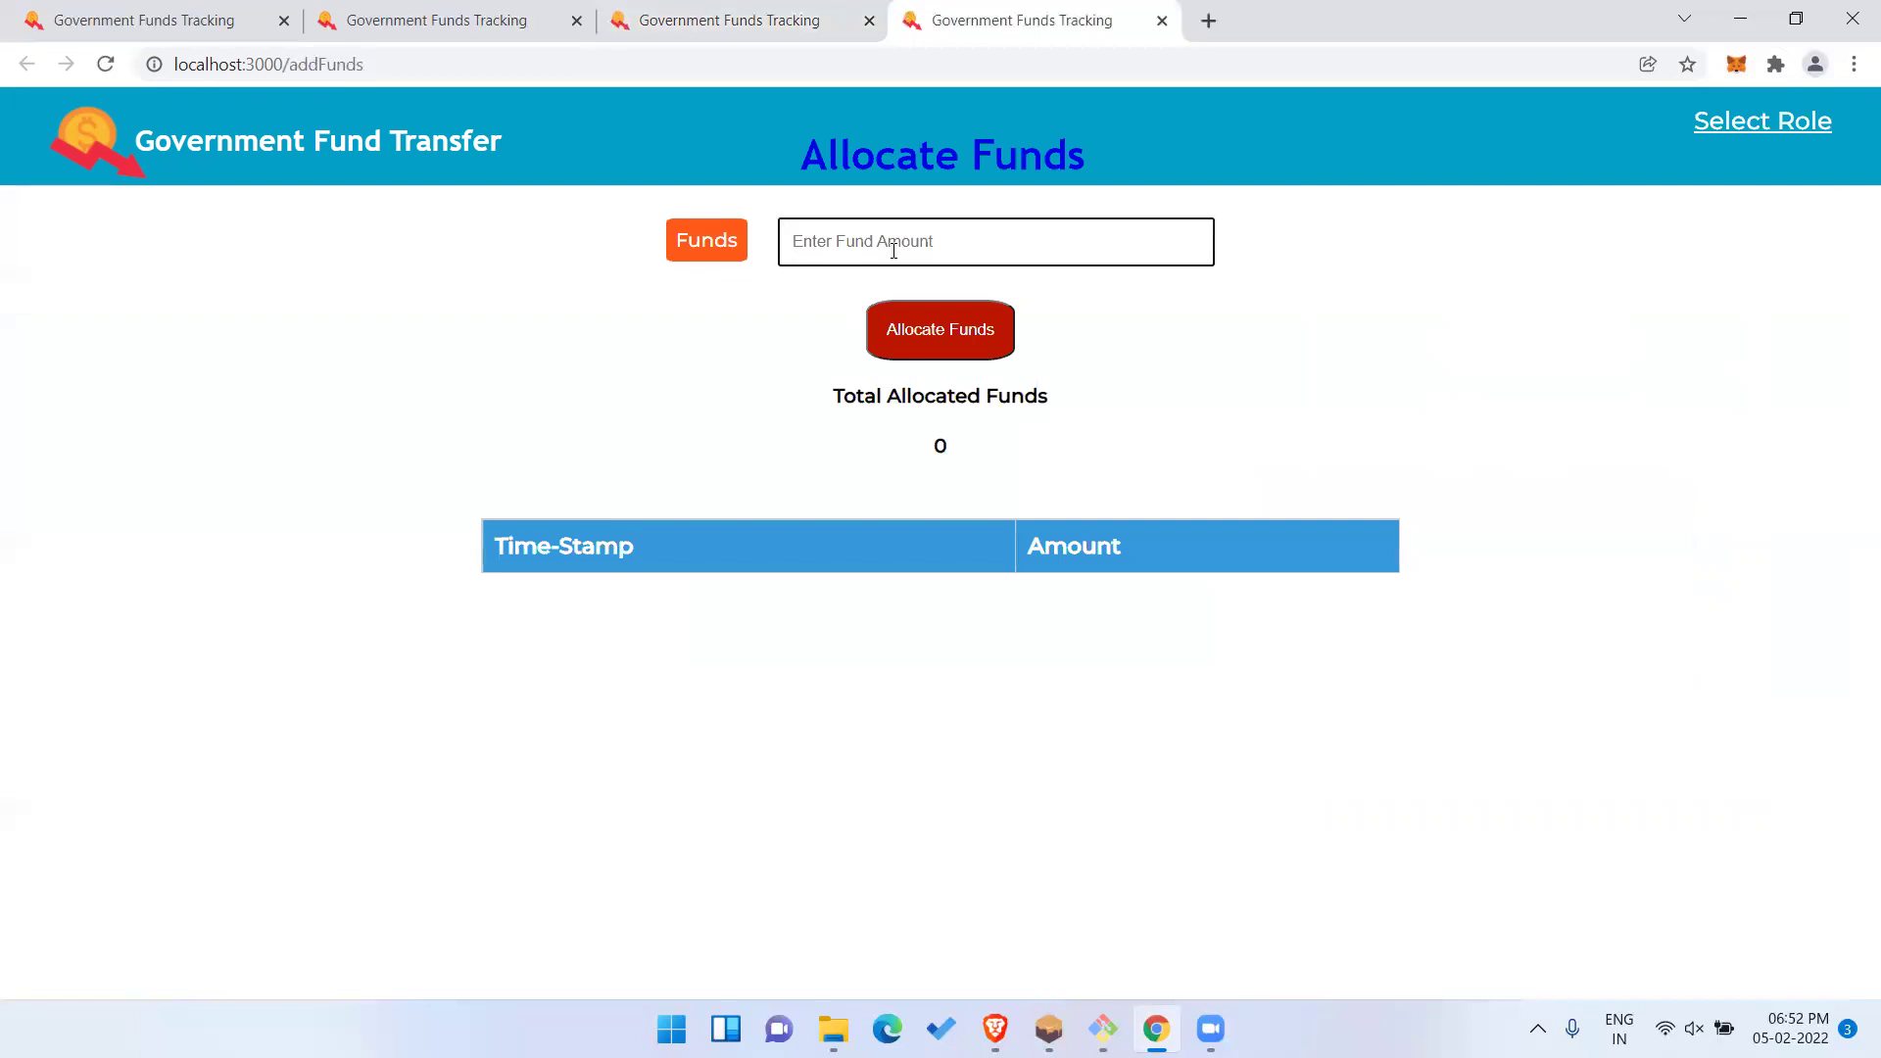
text(500000)
click(966, 338)
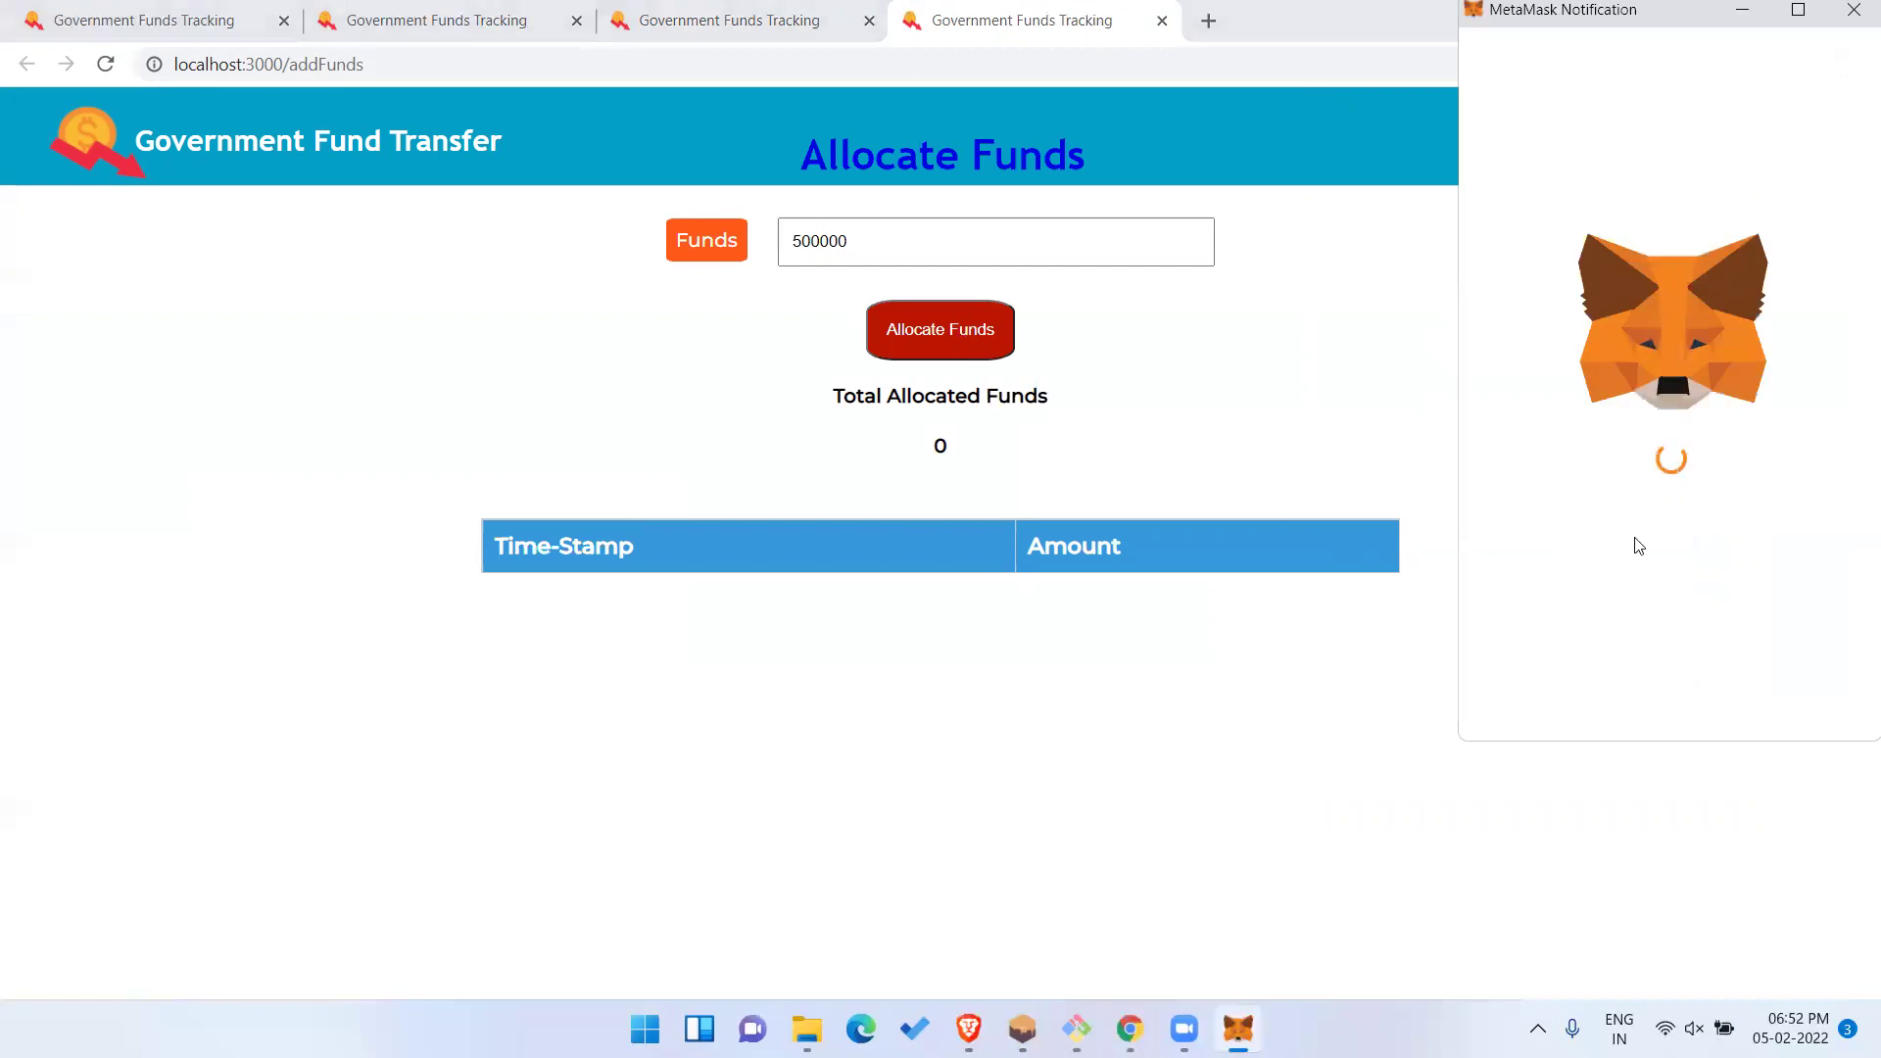
scroll(1667, 409, down, 1)
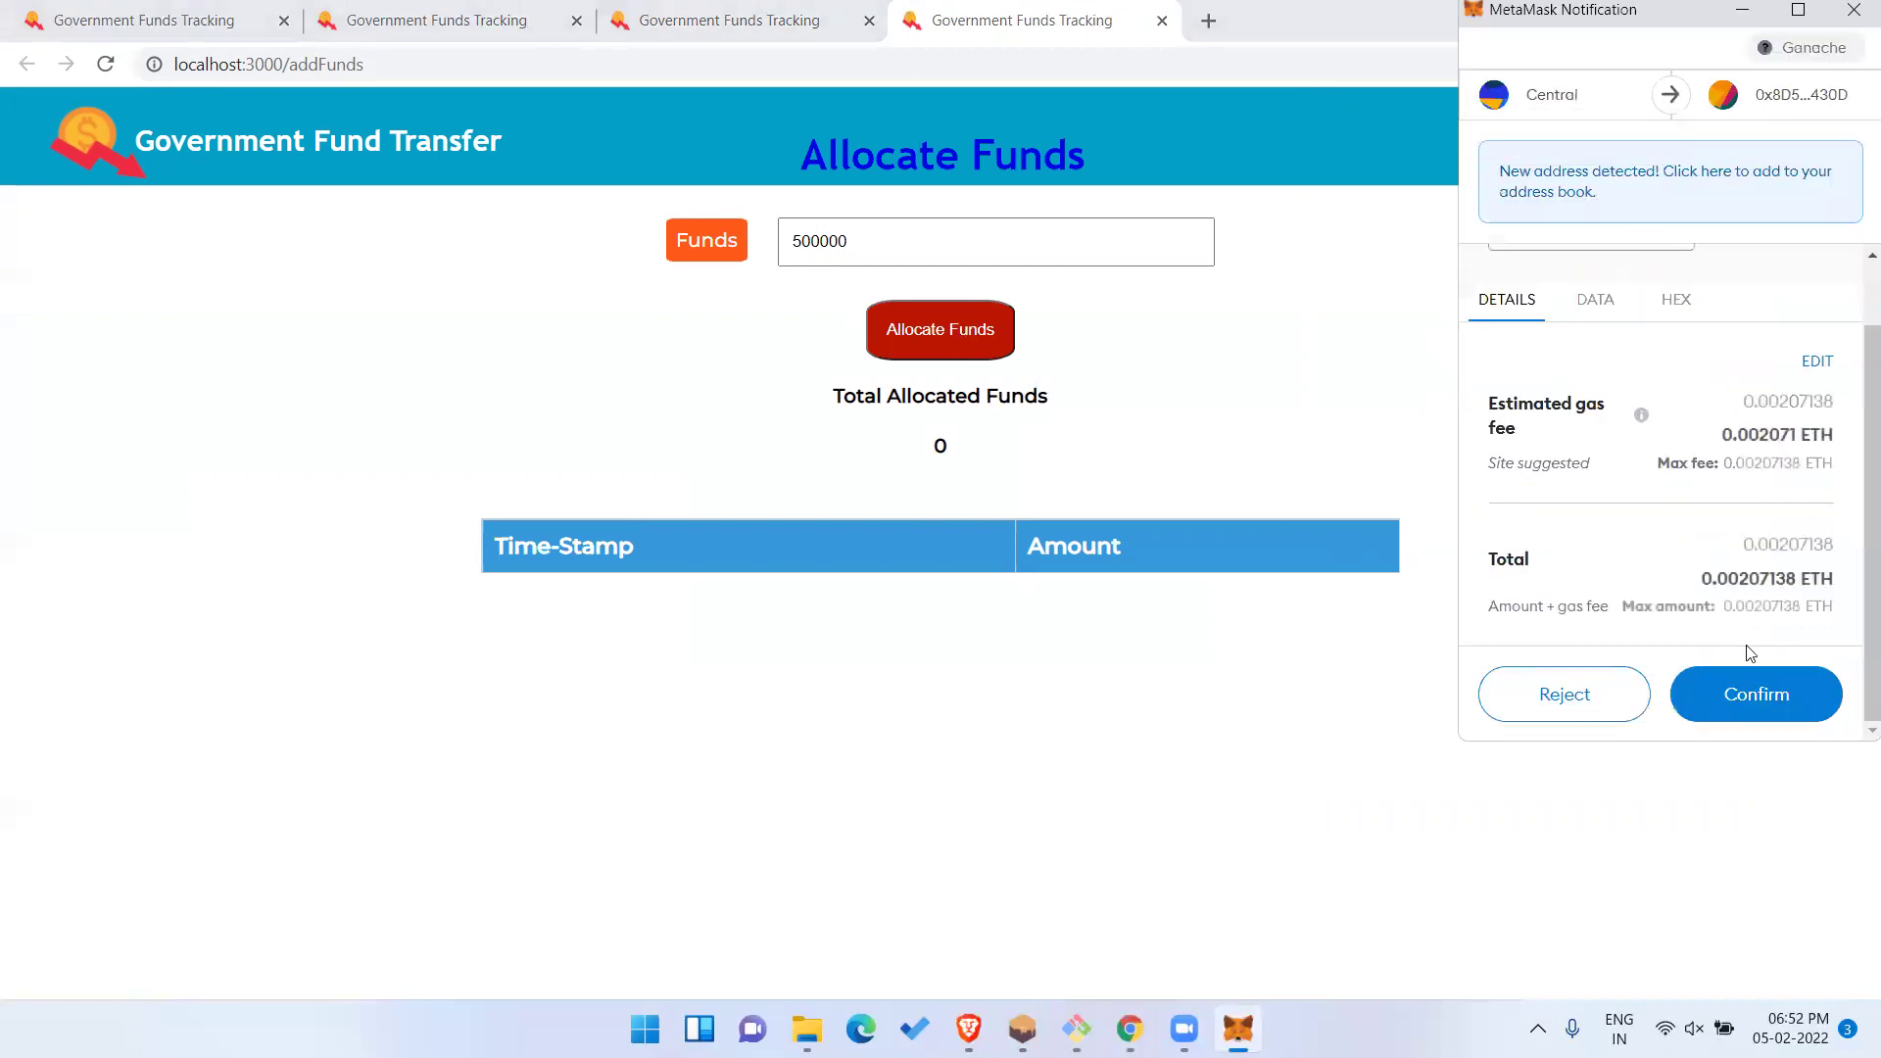
click(1759, 691)
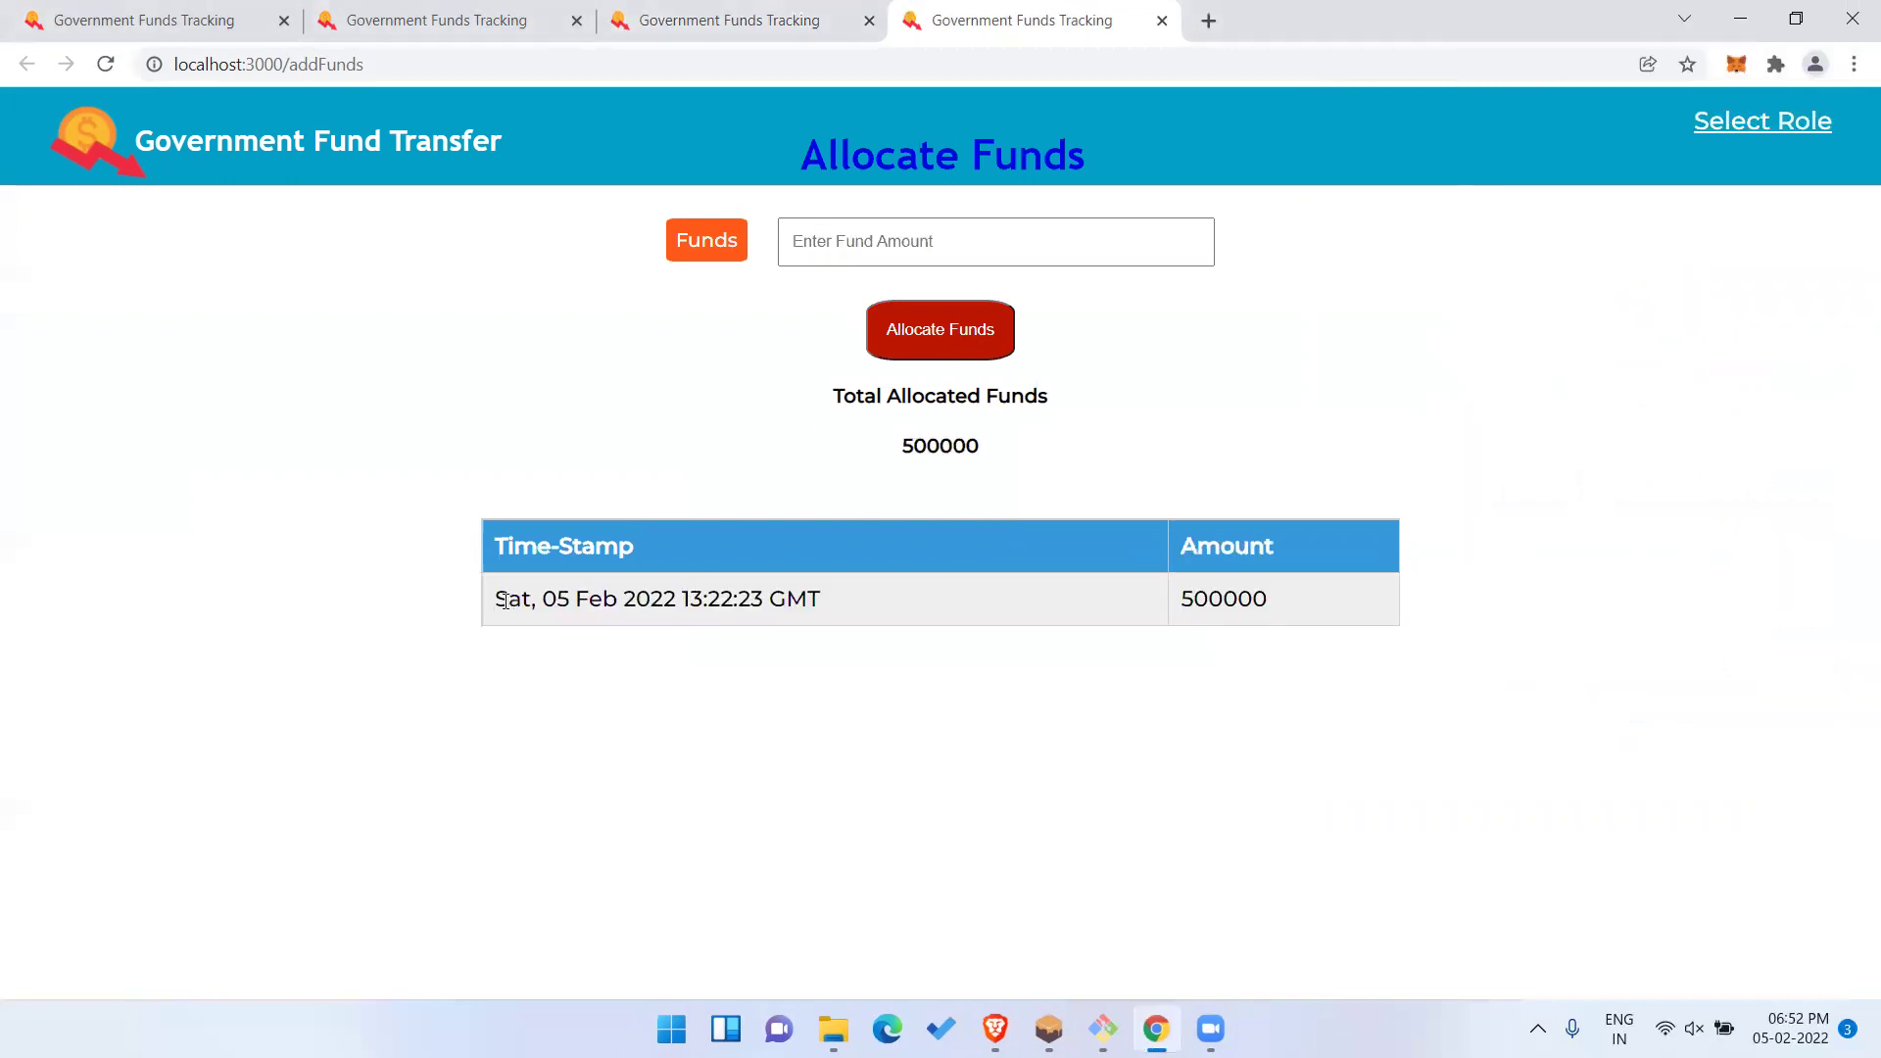
drag(556, 599, 702, 599)
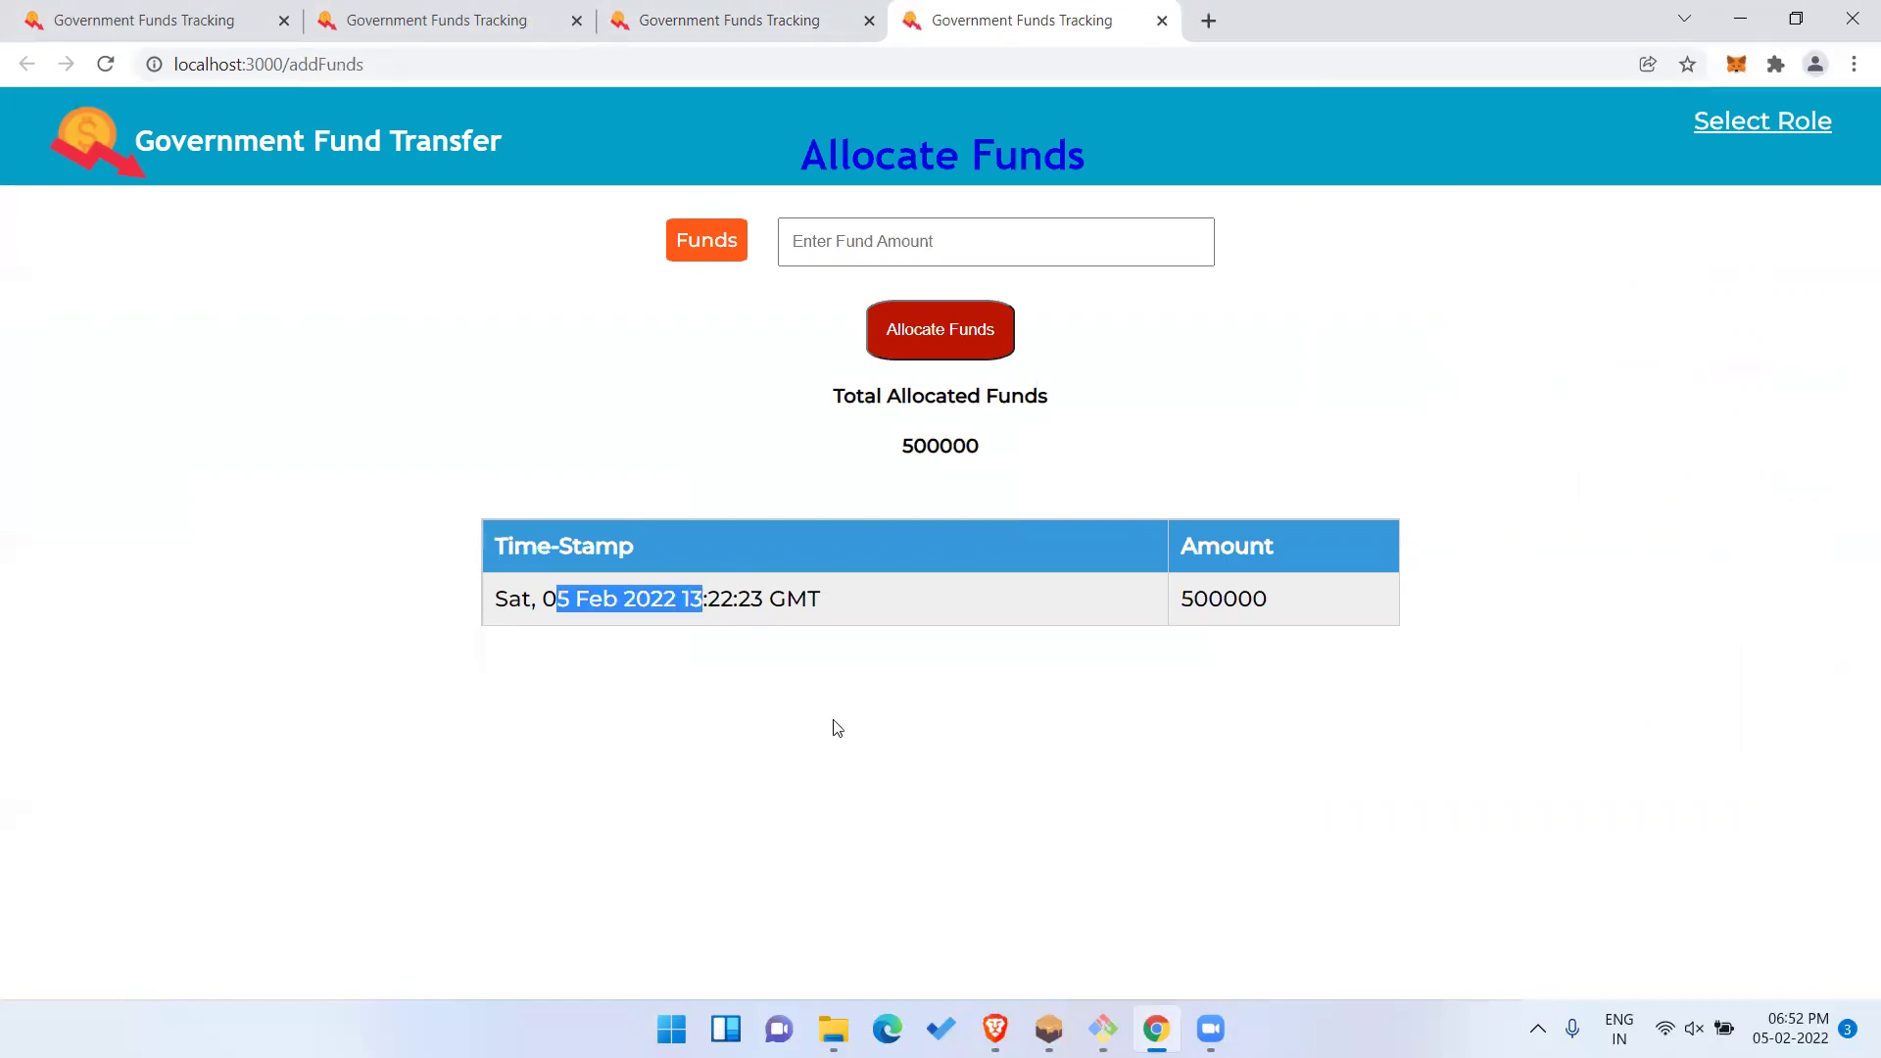
click(838, 728)
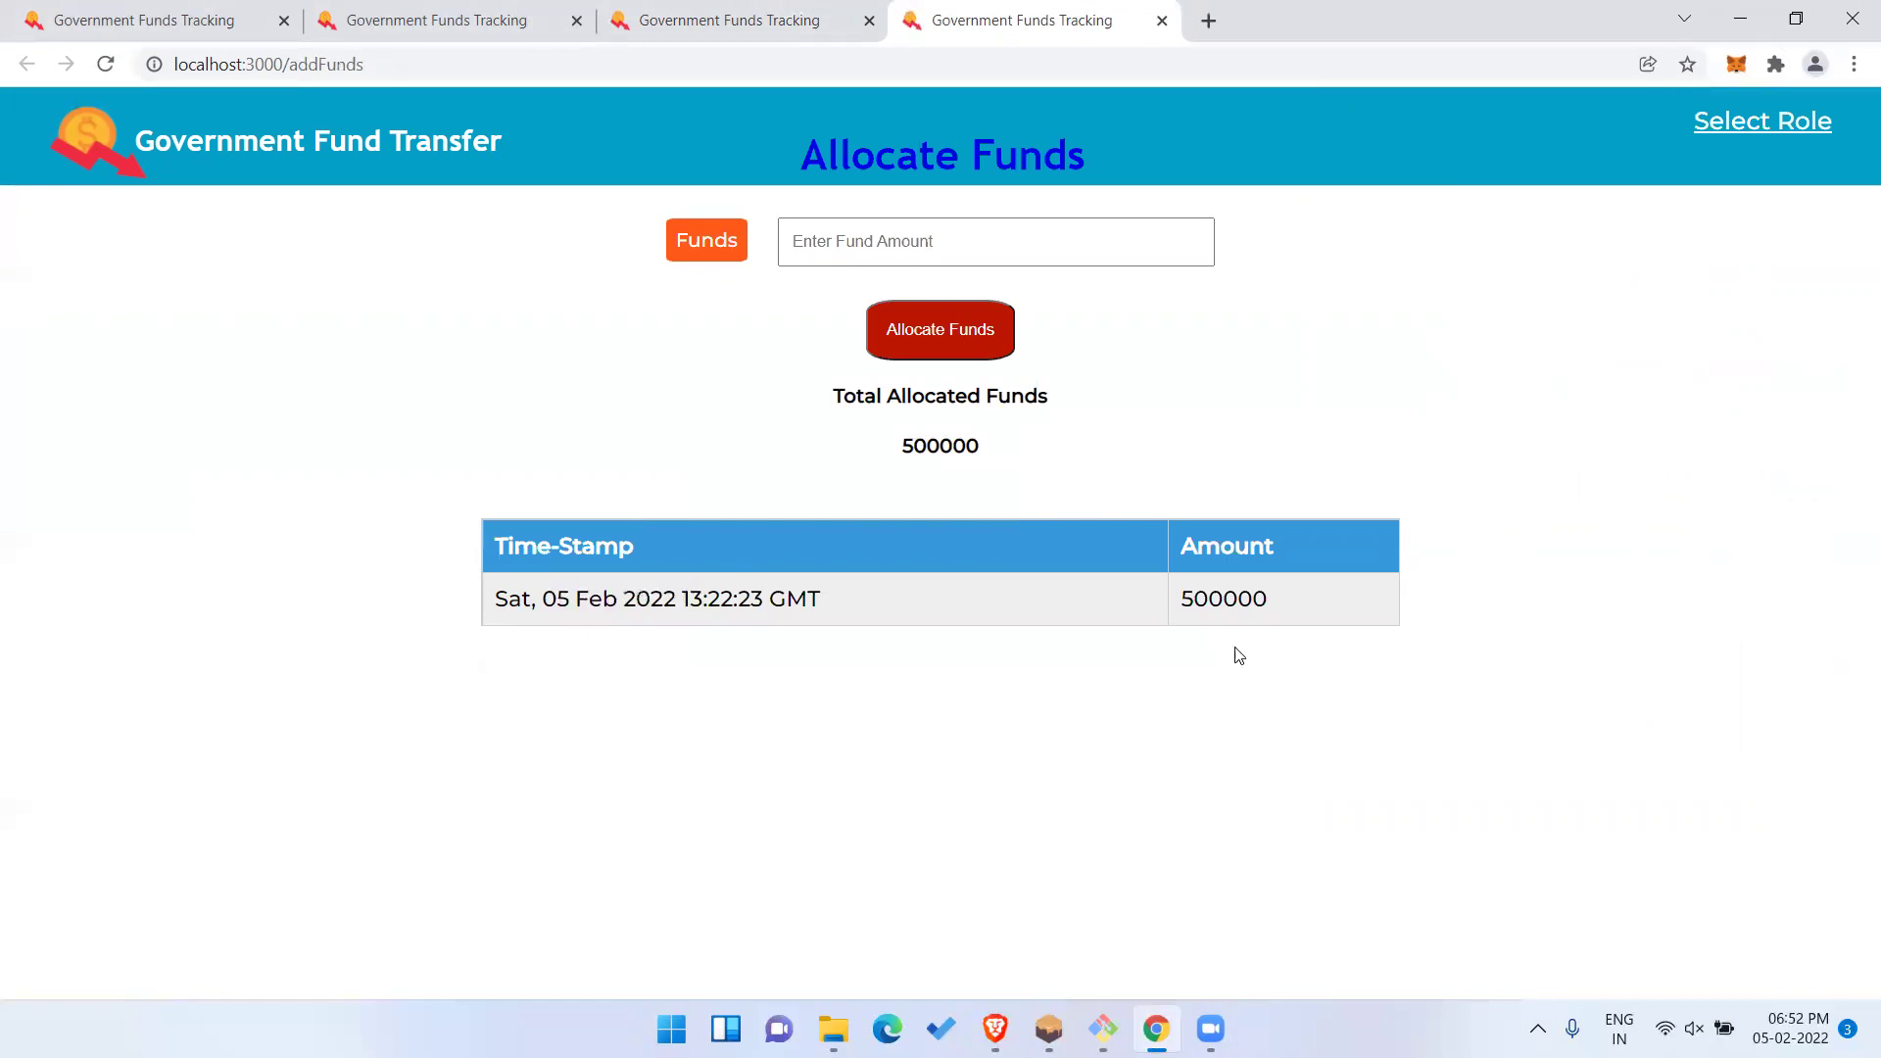
click(1264, 434)
Return to the Select Role page.
click(1730, 126)
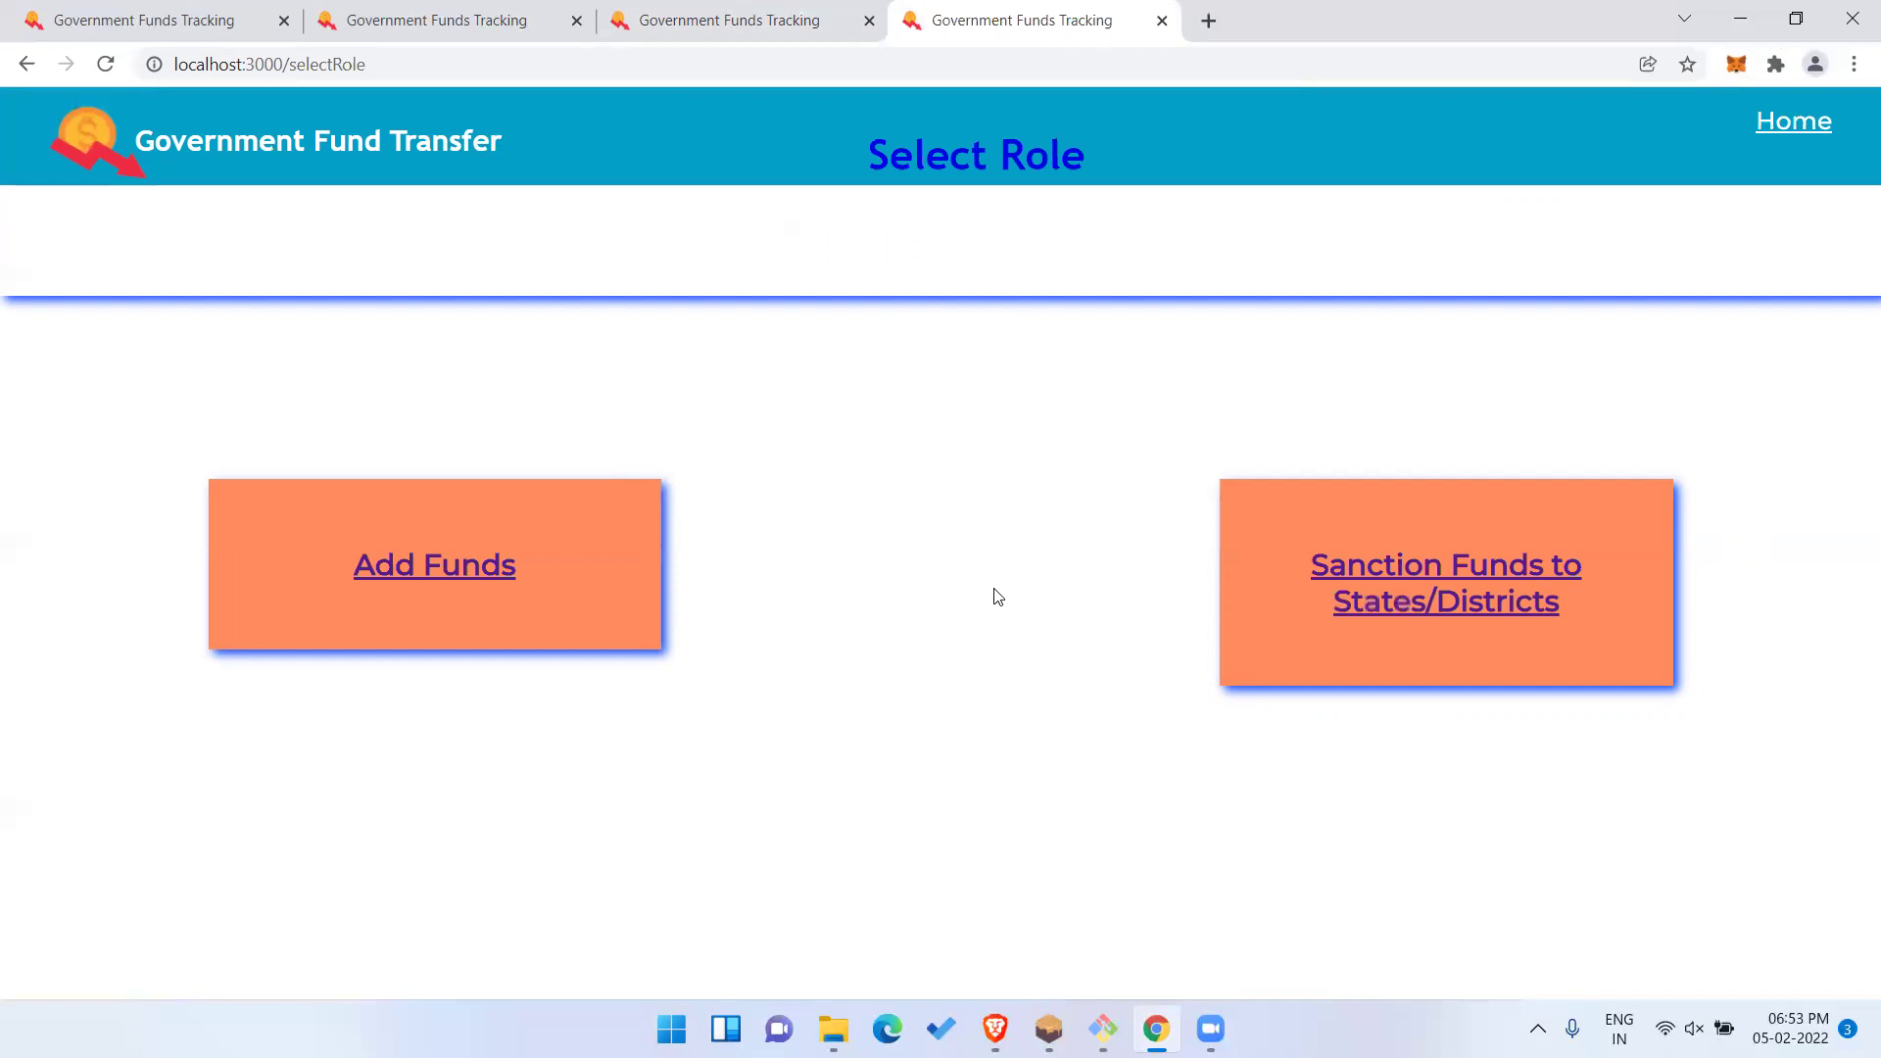
Open the Sanction Funds page, dismiss the login alert and pick Central as receiver.
click(1350, 566)
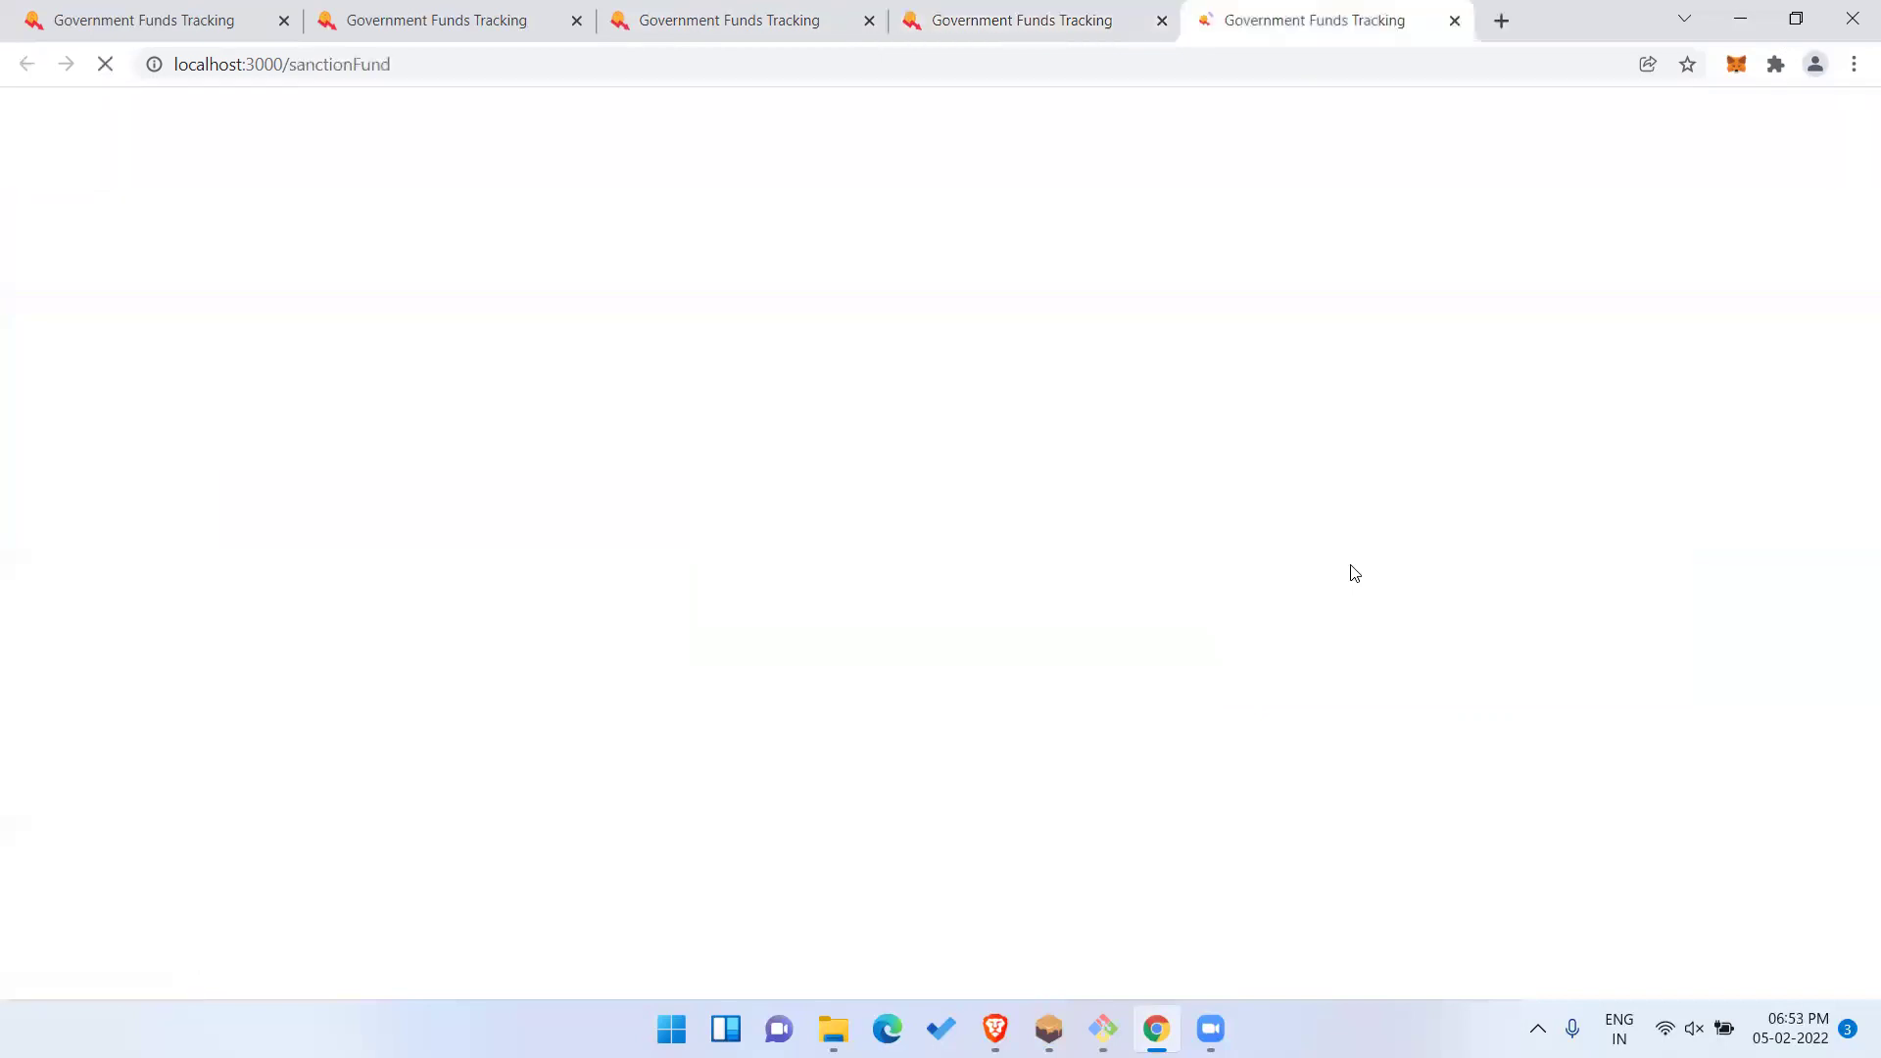
click(973, 632)
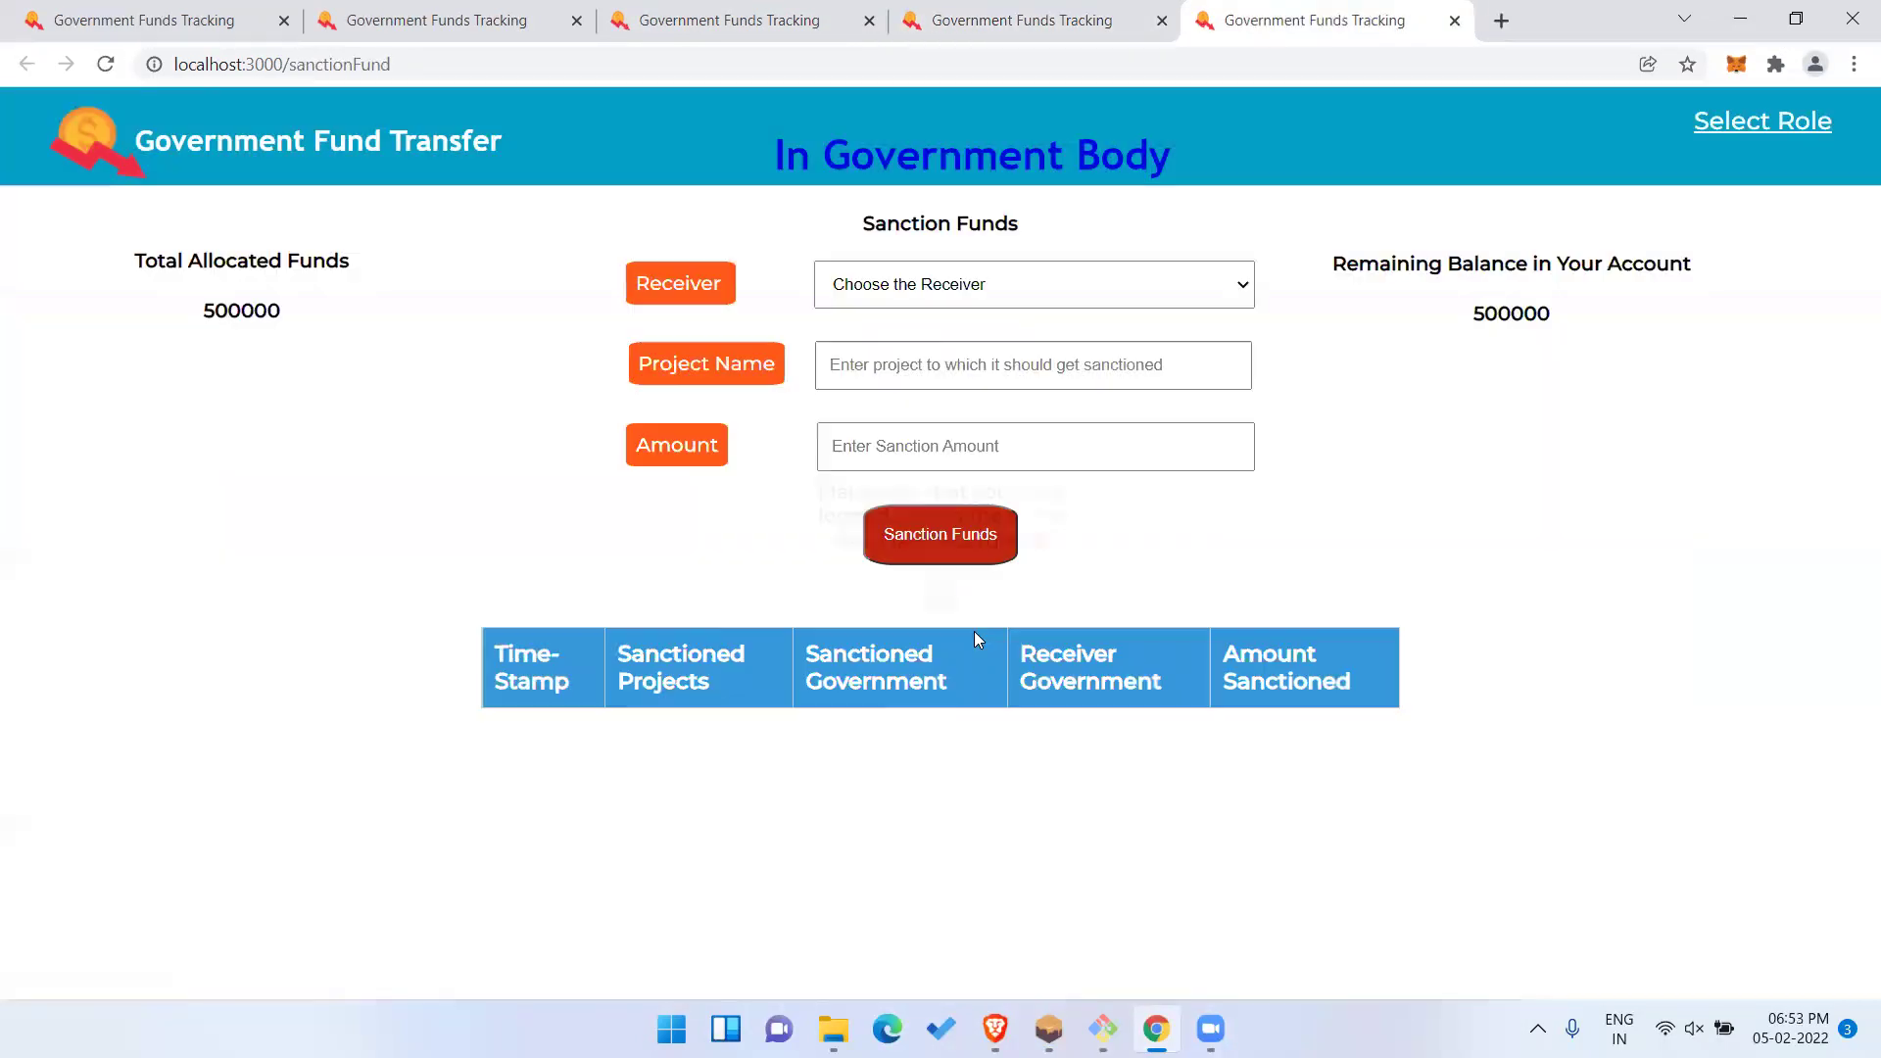
click(961, 289)
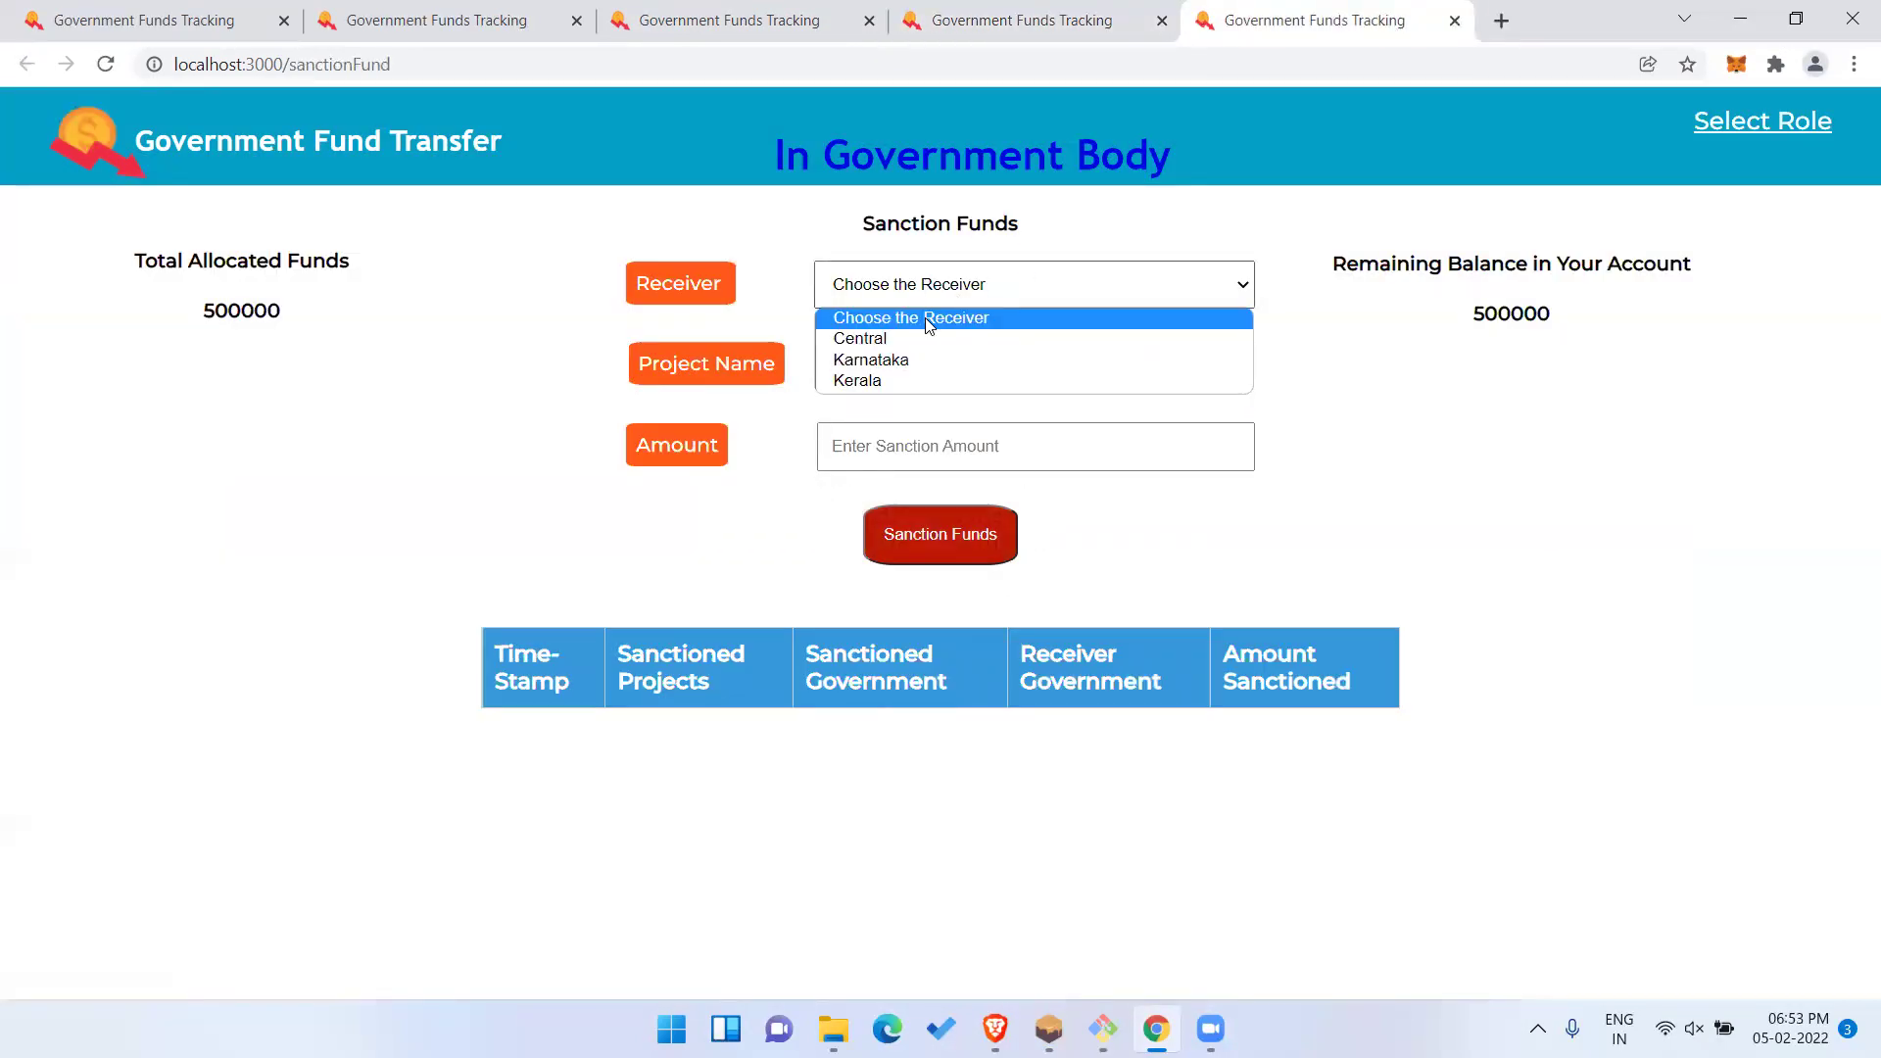
click(931, 339)
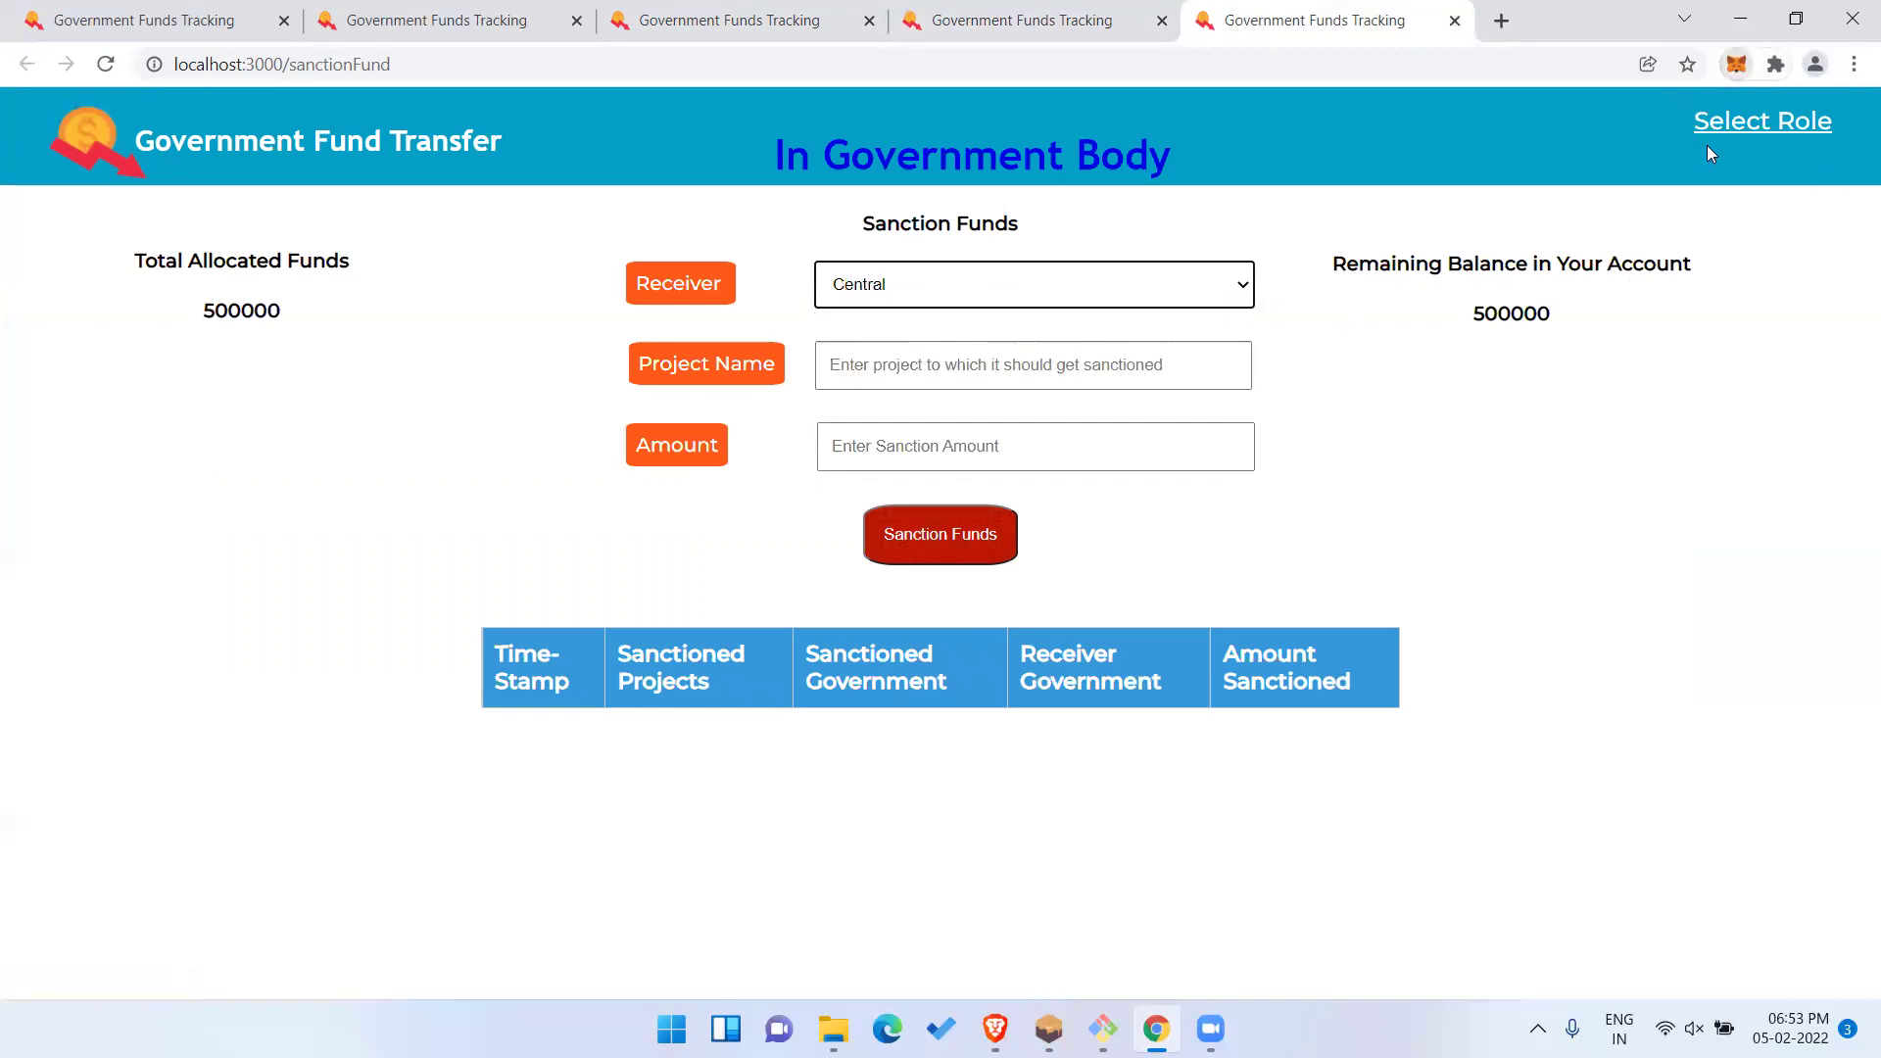
Check the connected wallet account, then highlight the total allocated and remaining balance figures.
click(1736, 64)
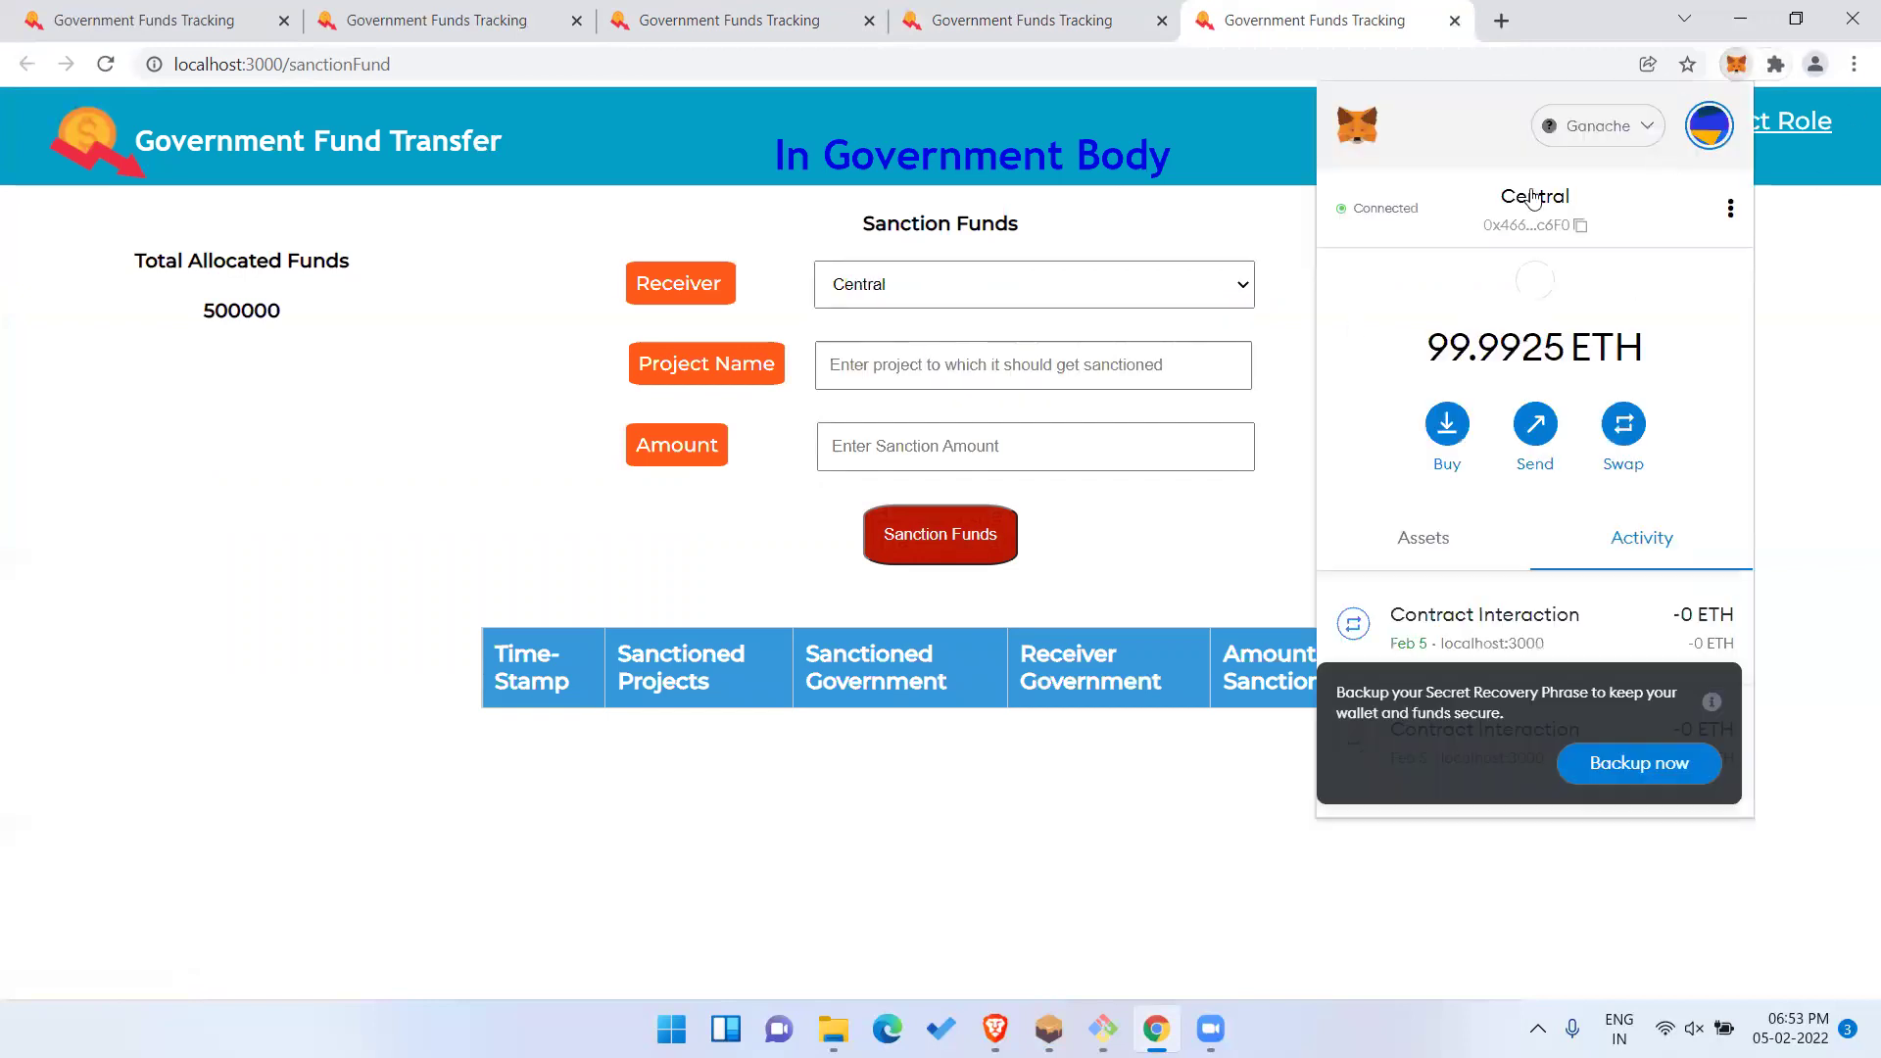
click(1271, 219)
double_click(228, 310)
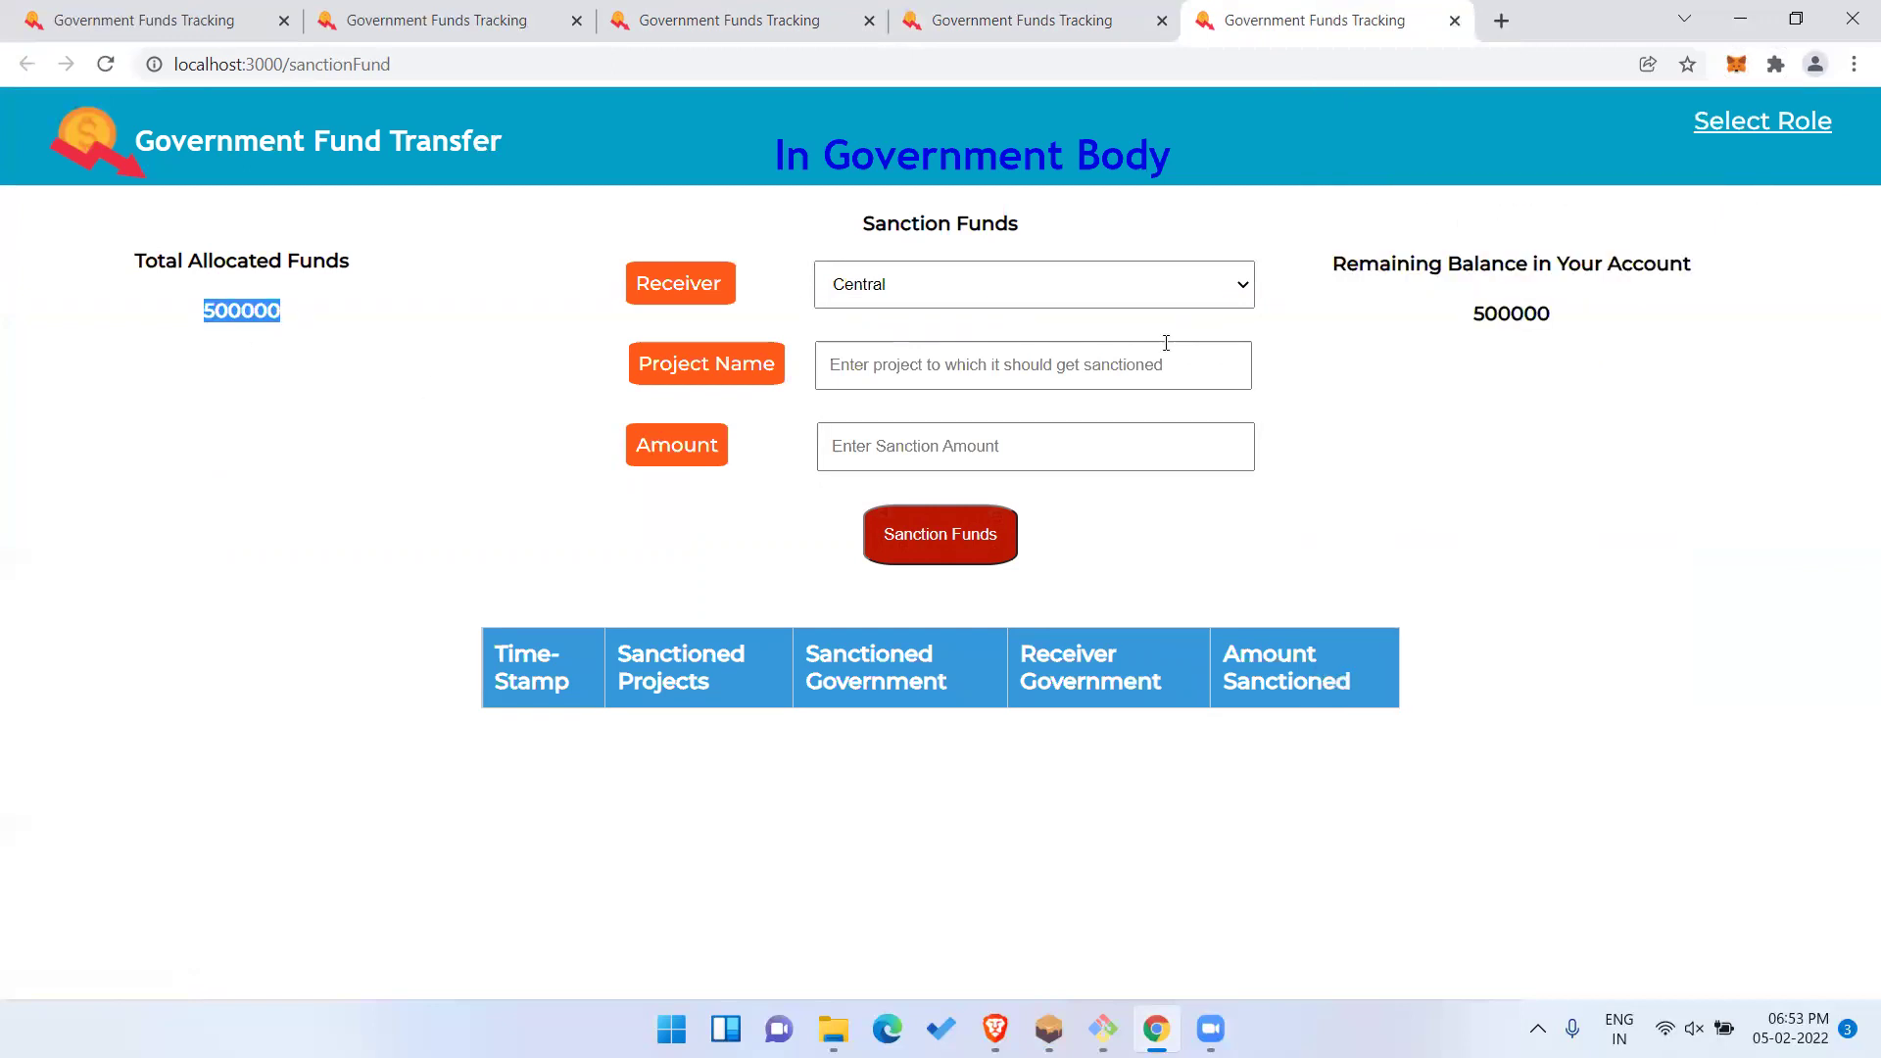
double_click(1511, 314)
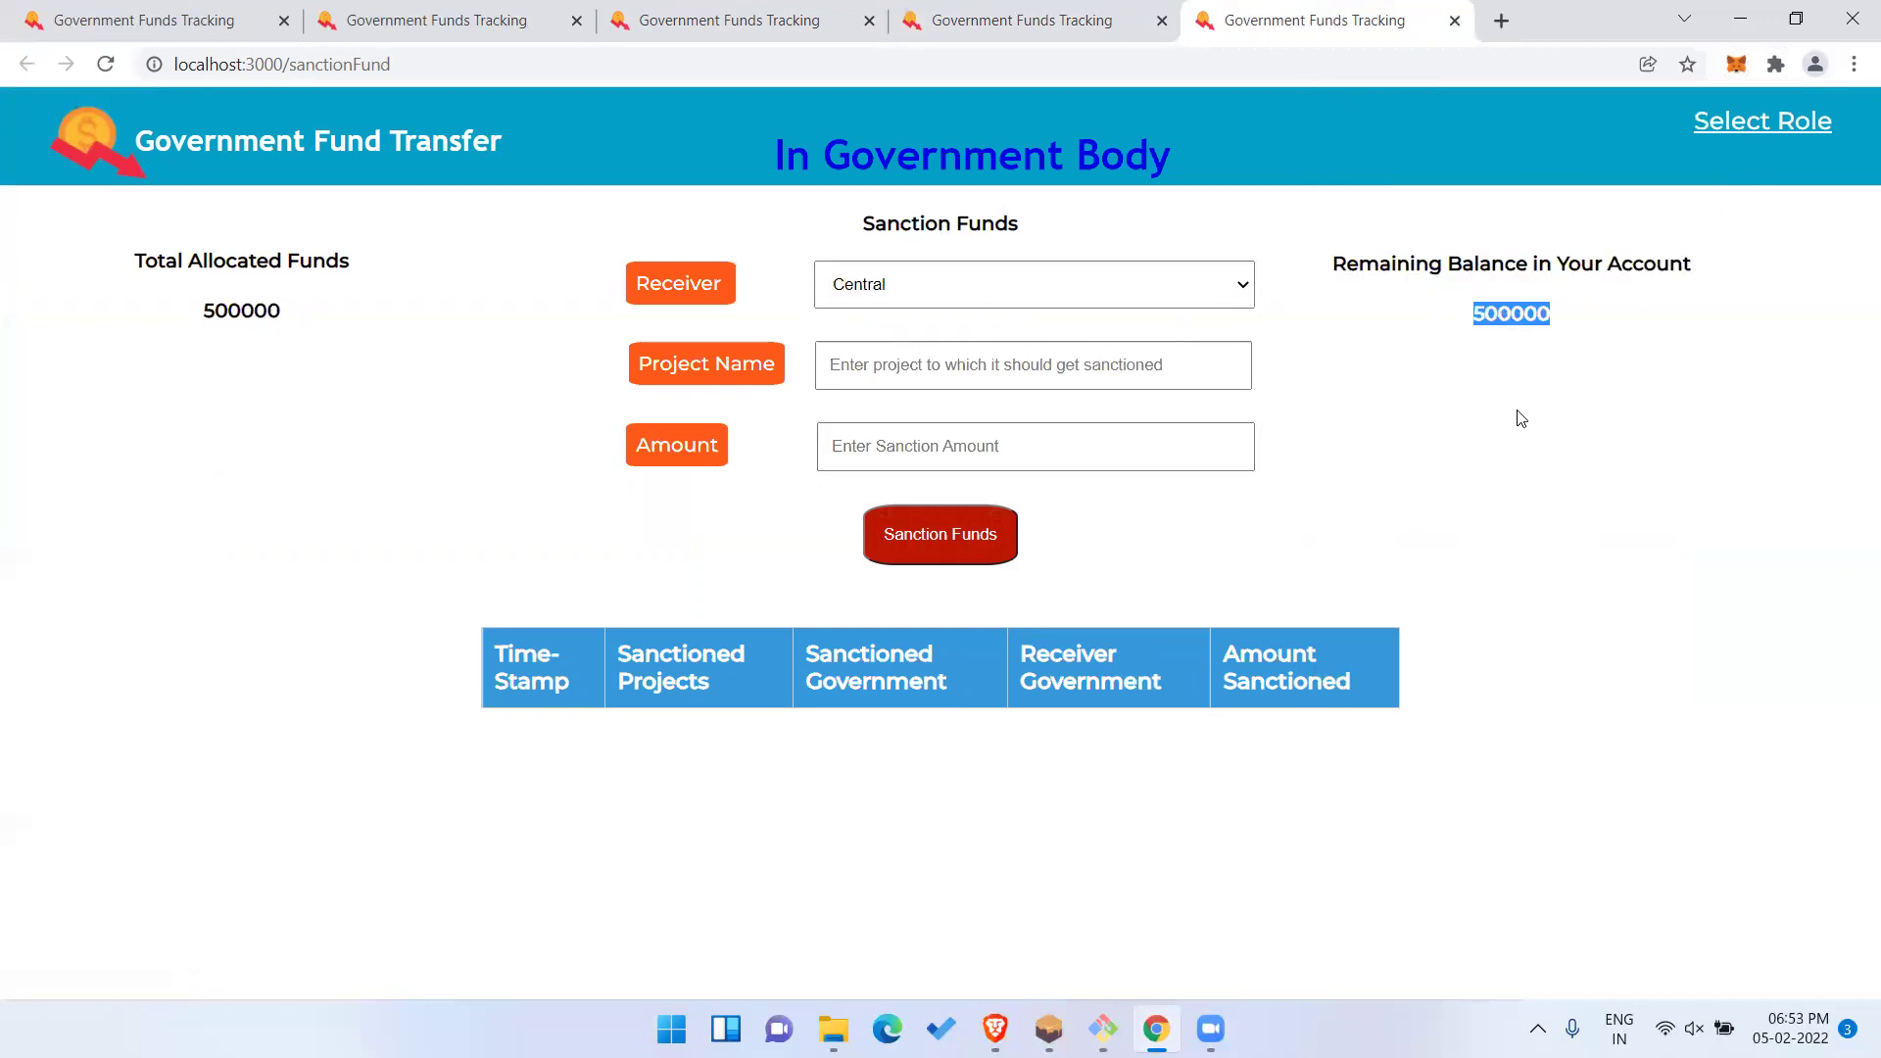
double_click(251, 311)
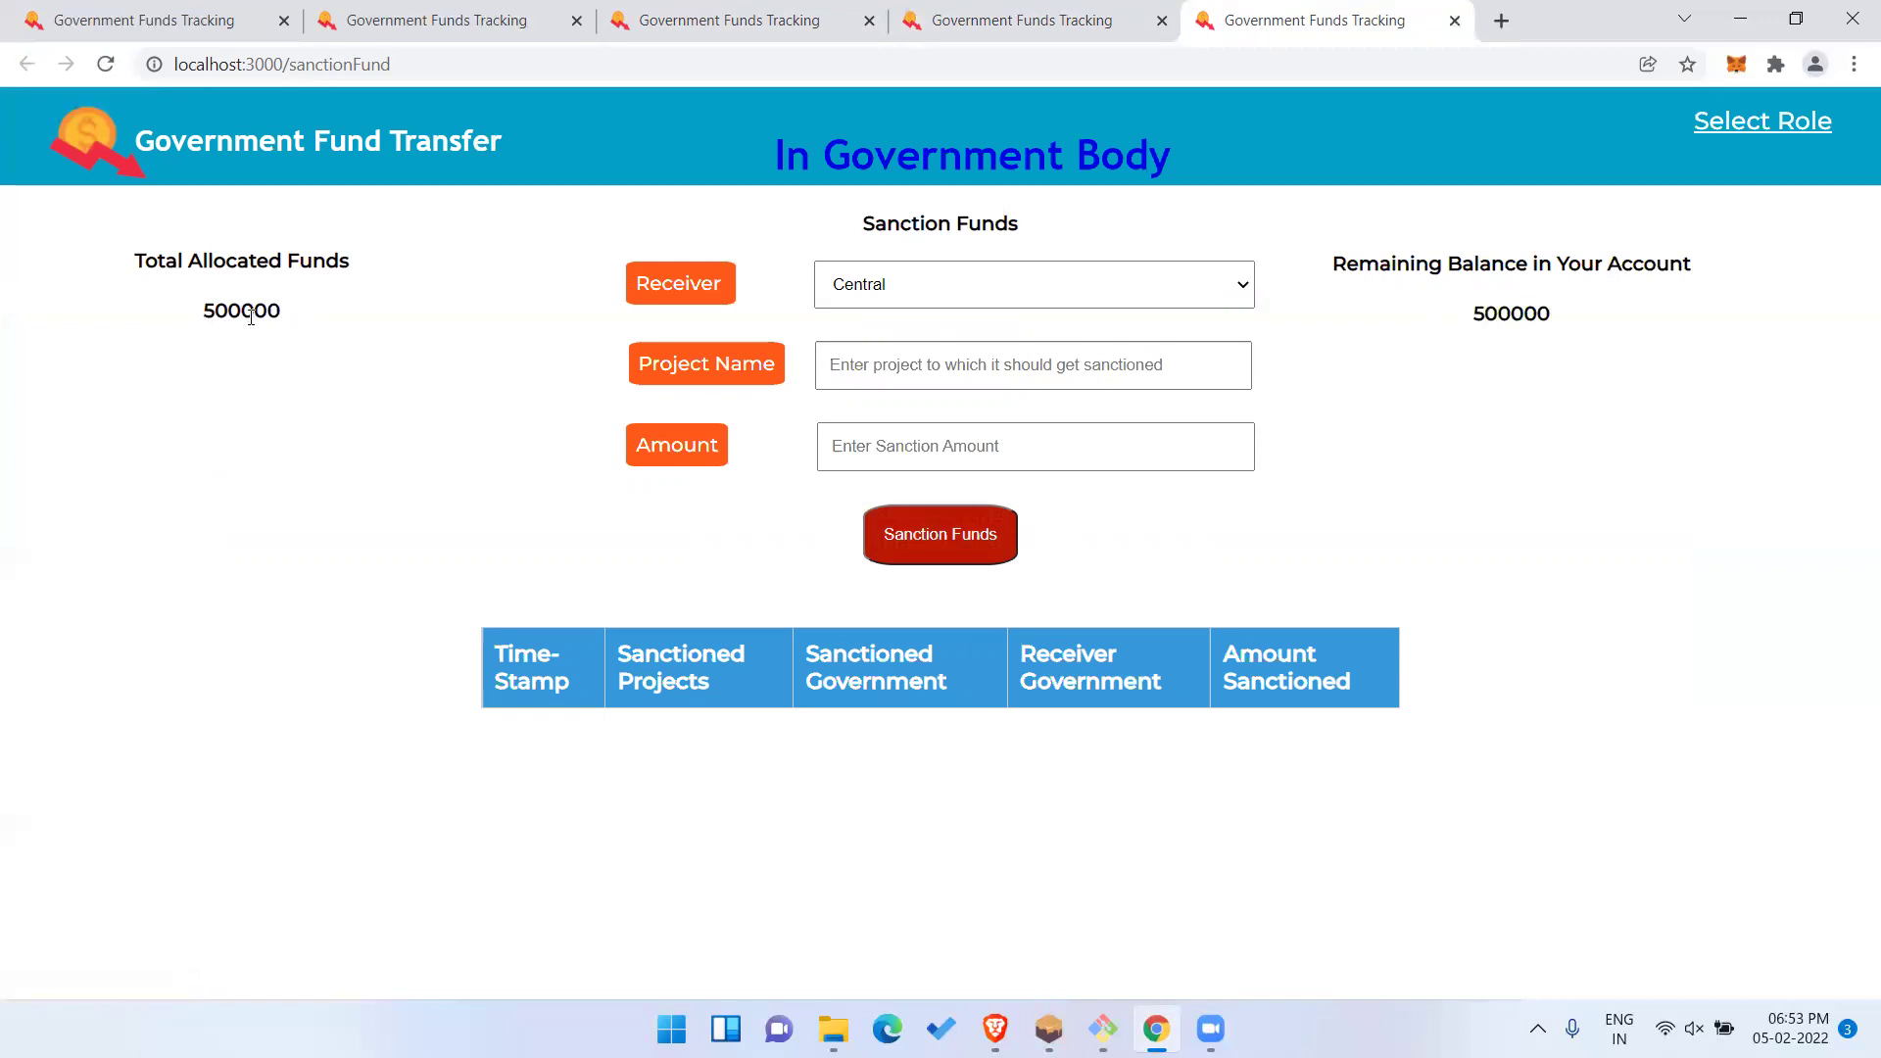
double_click(1517, 313)
click(1522, 404)
Choose Karnataka as receiver, with project 'Road Constructions' and amount 100000.
click(1147, 296)
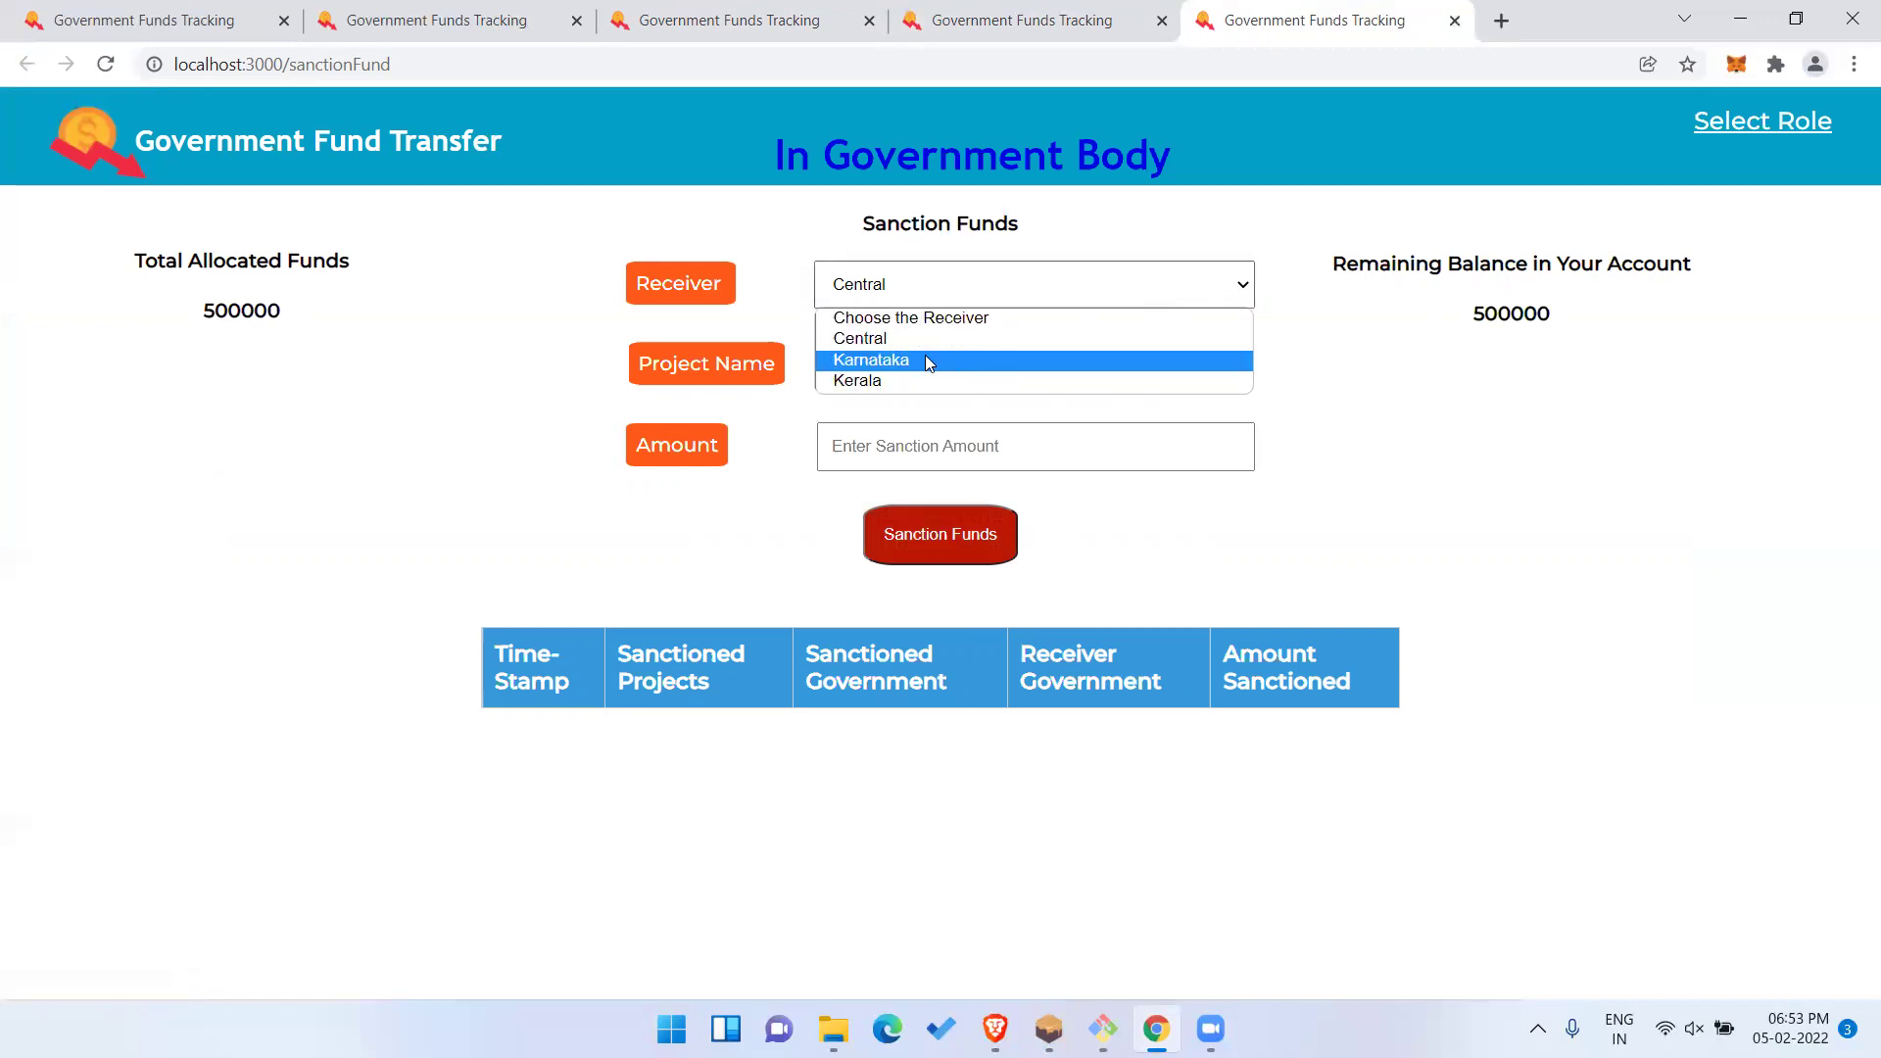
click(921, 362)
click(932, 363)
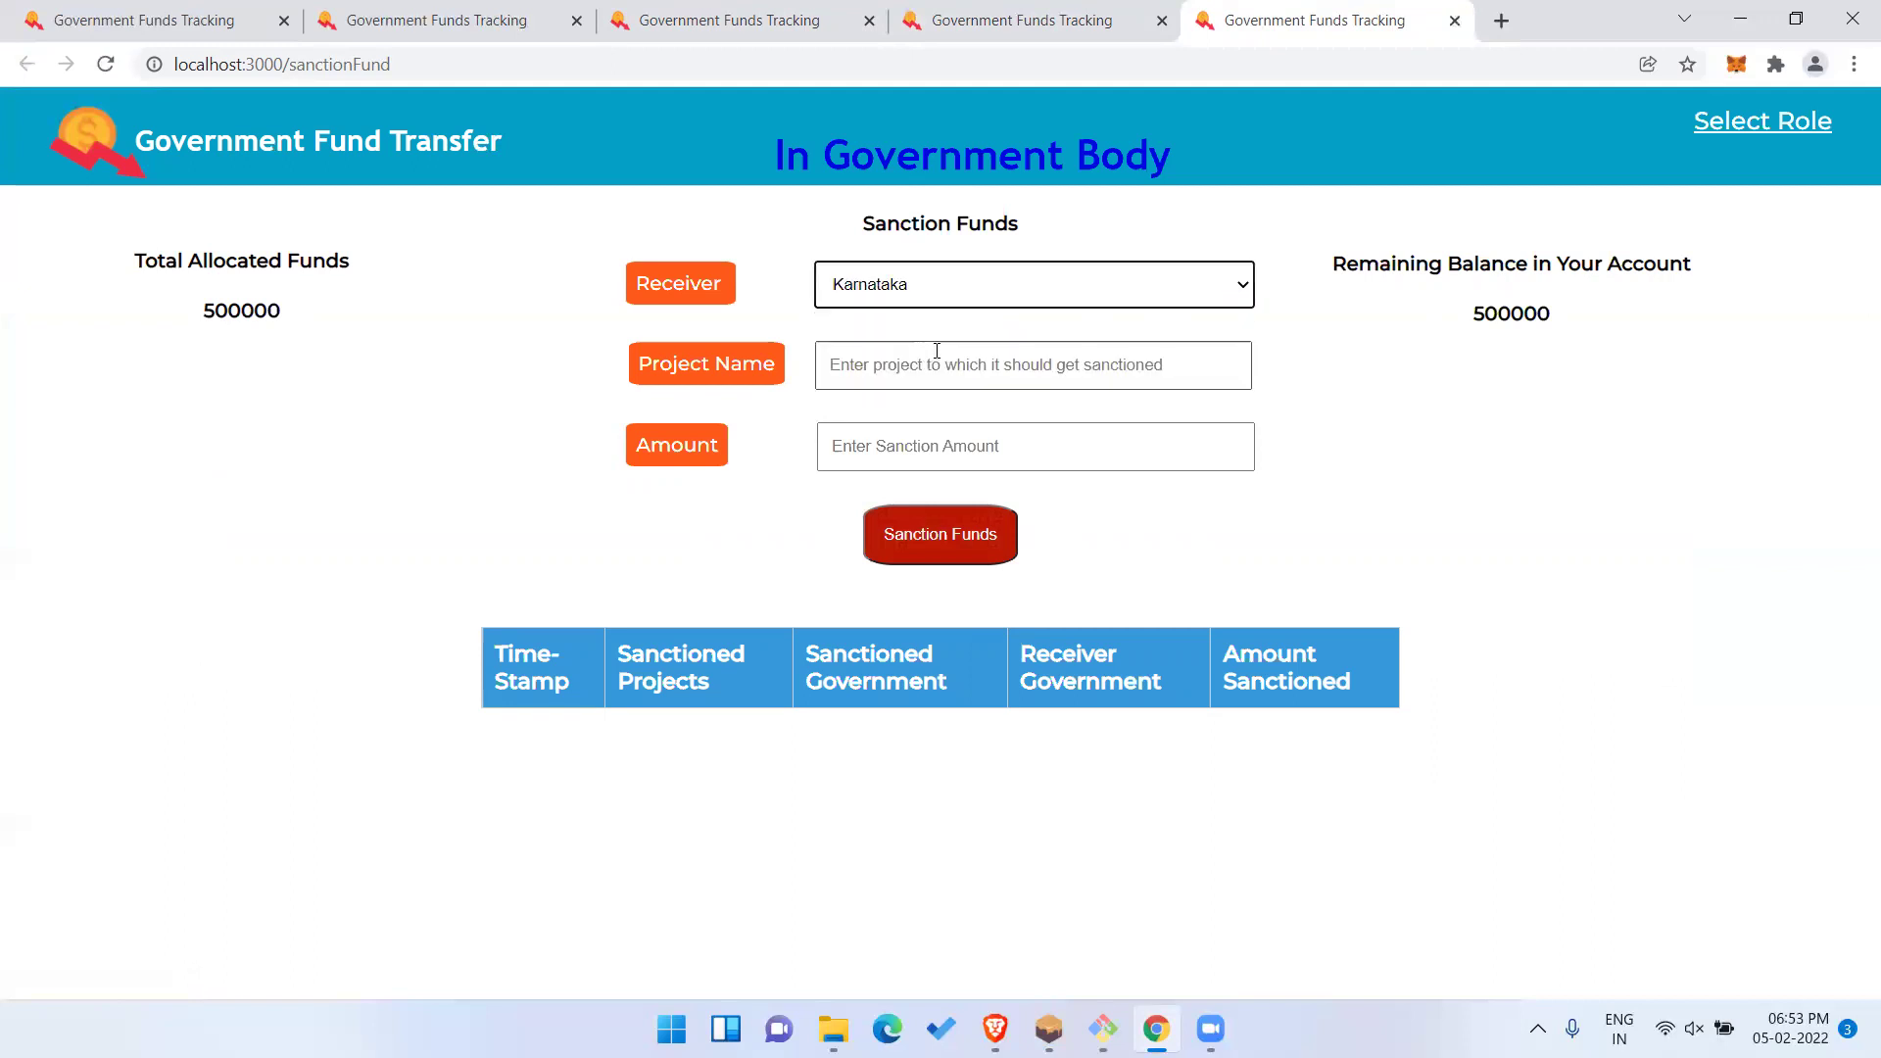
text(Road)
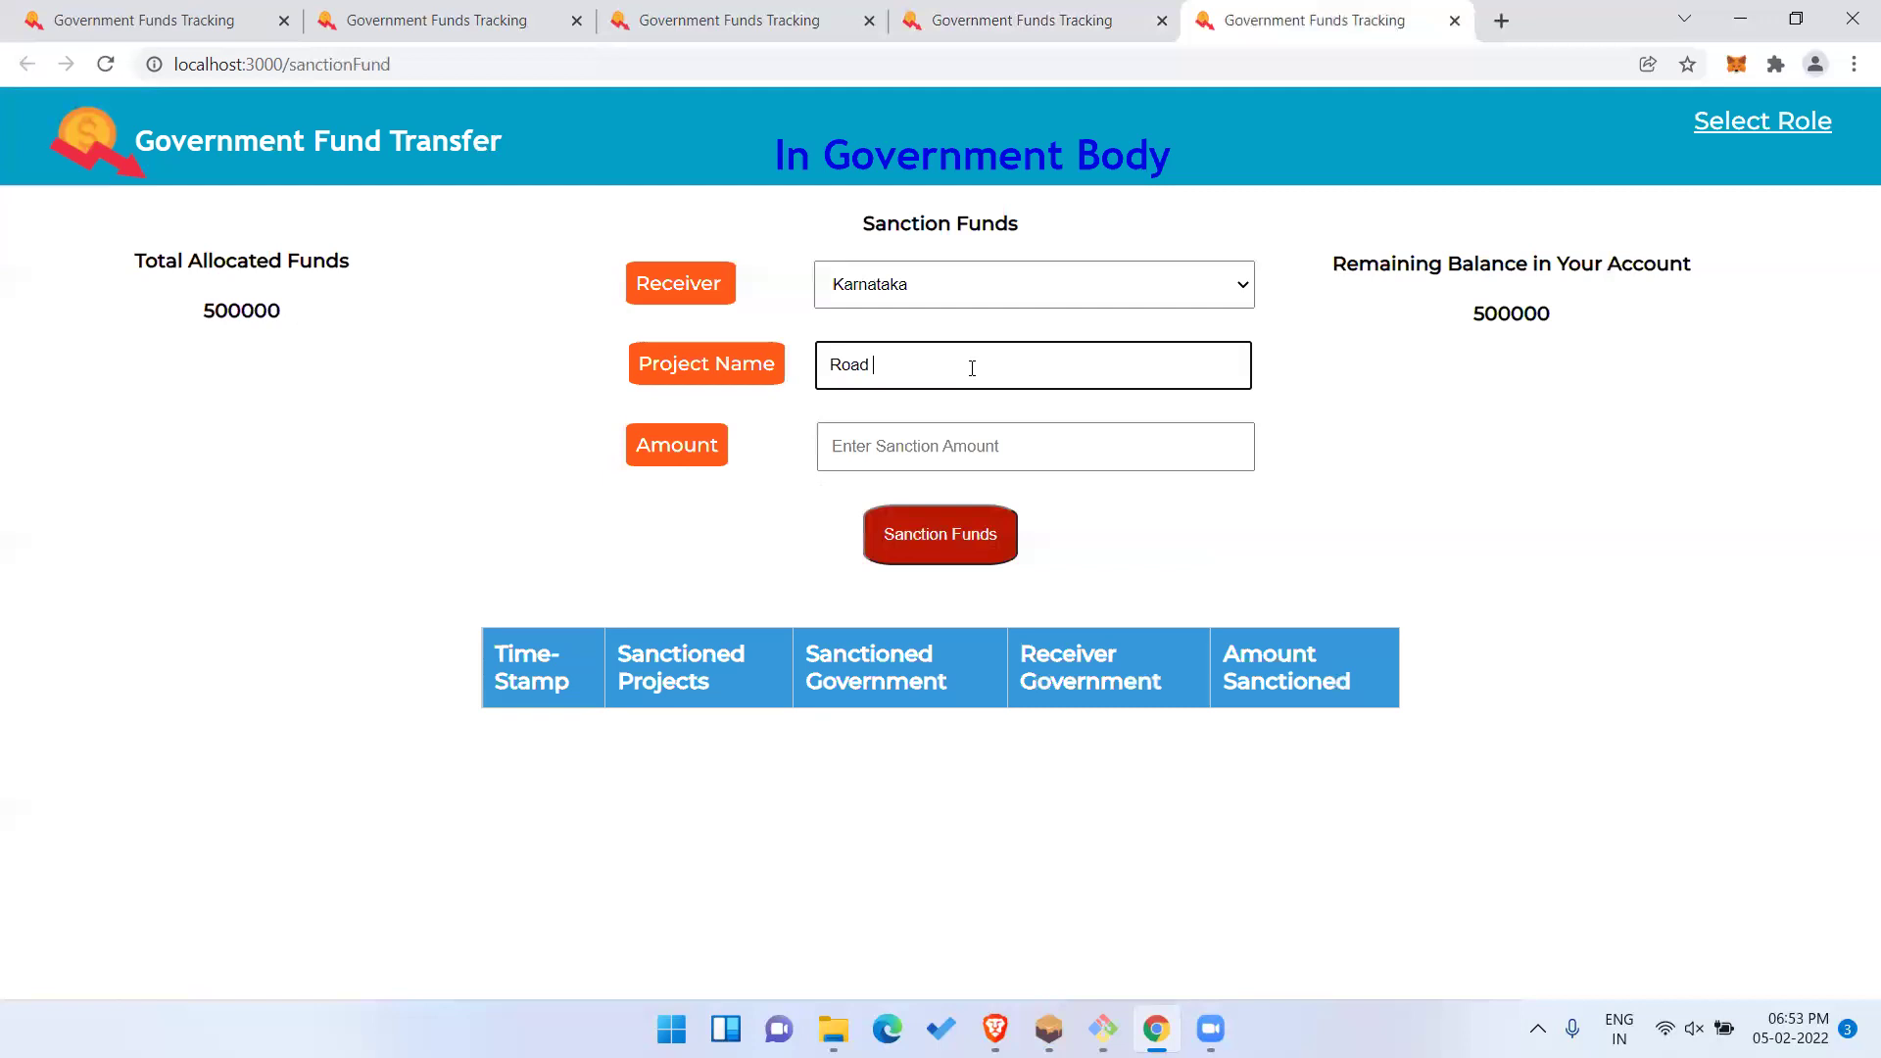
text( Constructions)
click(1008, 446)
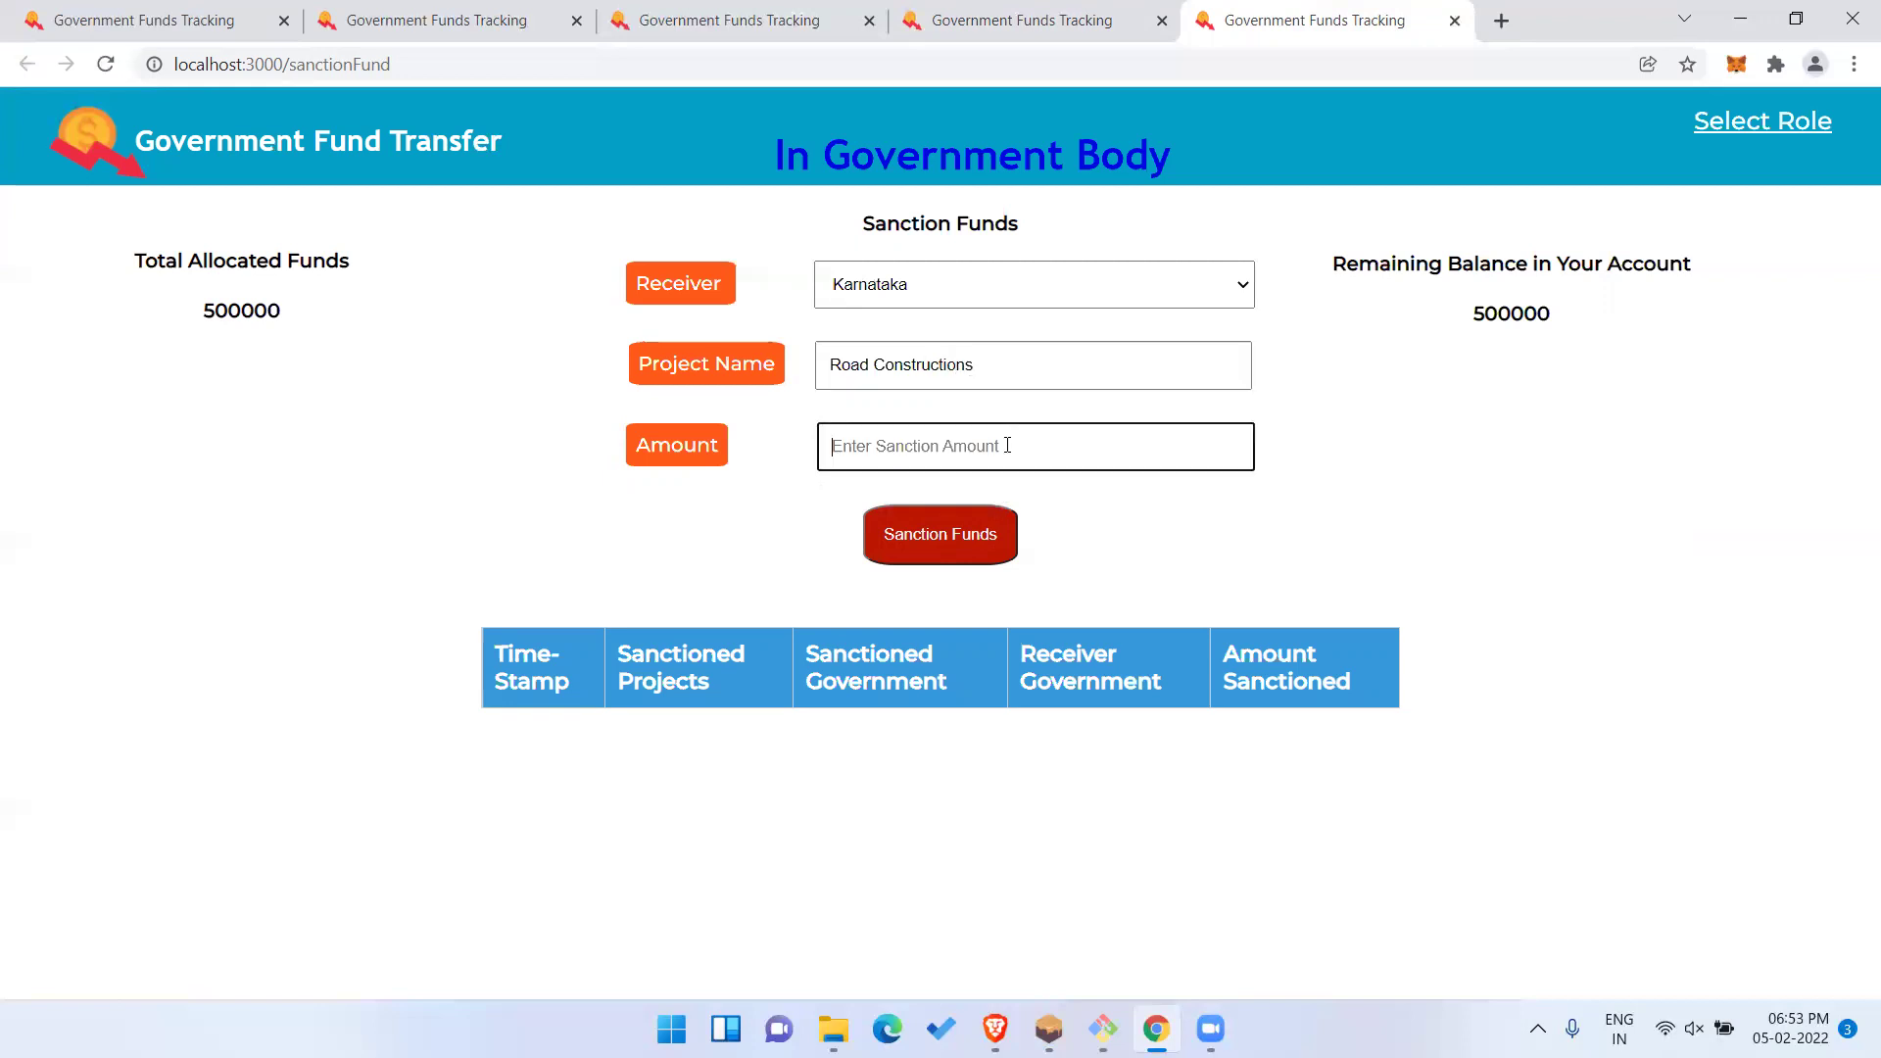
text(1000)
text(00)
Submit the Karnataka sanction, confirm it in MetaMask and highlight the new 400000 balance.
click(974, 555)
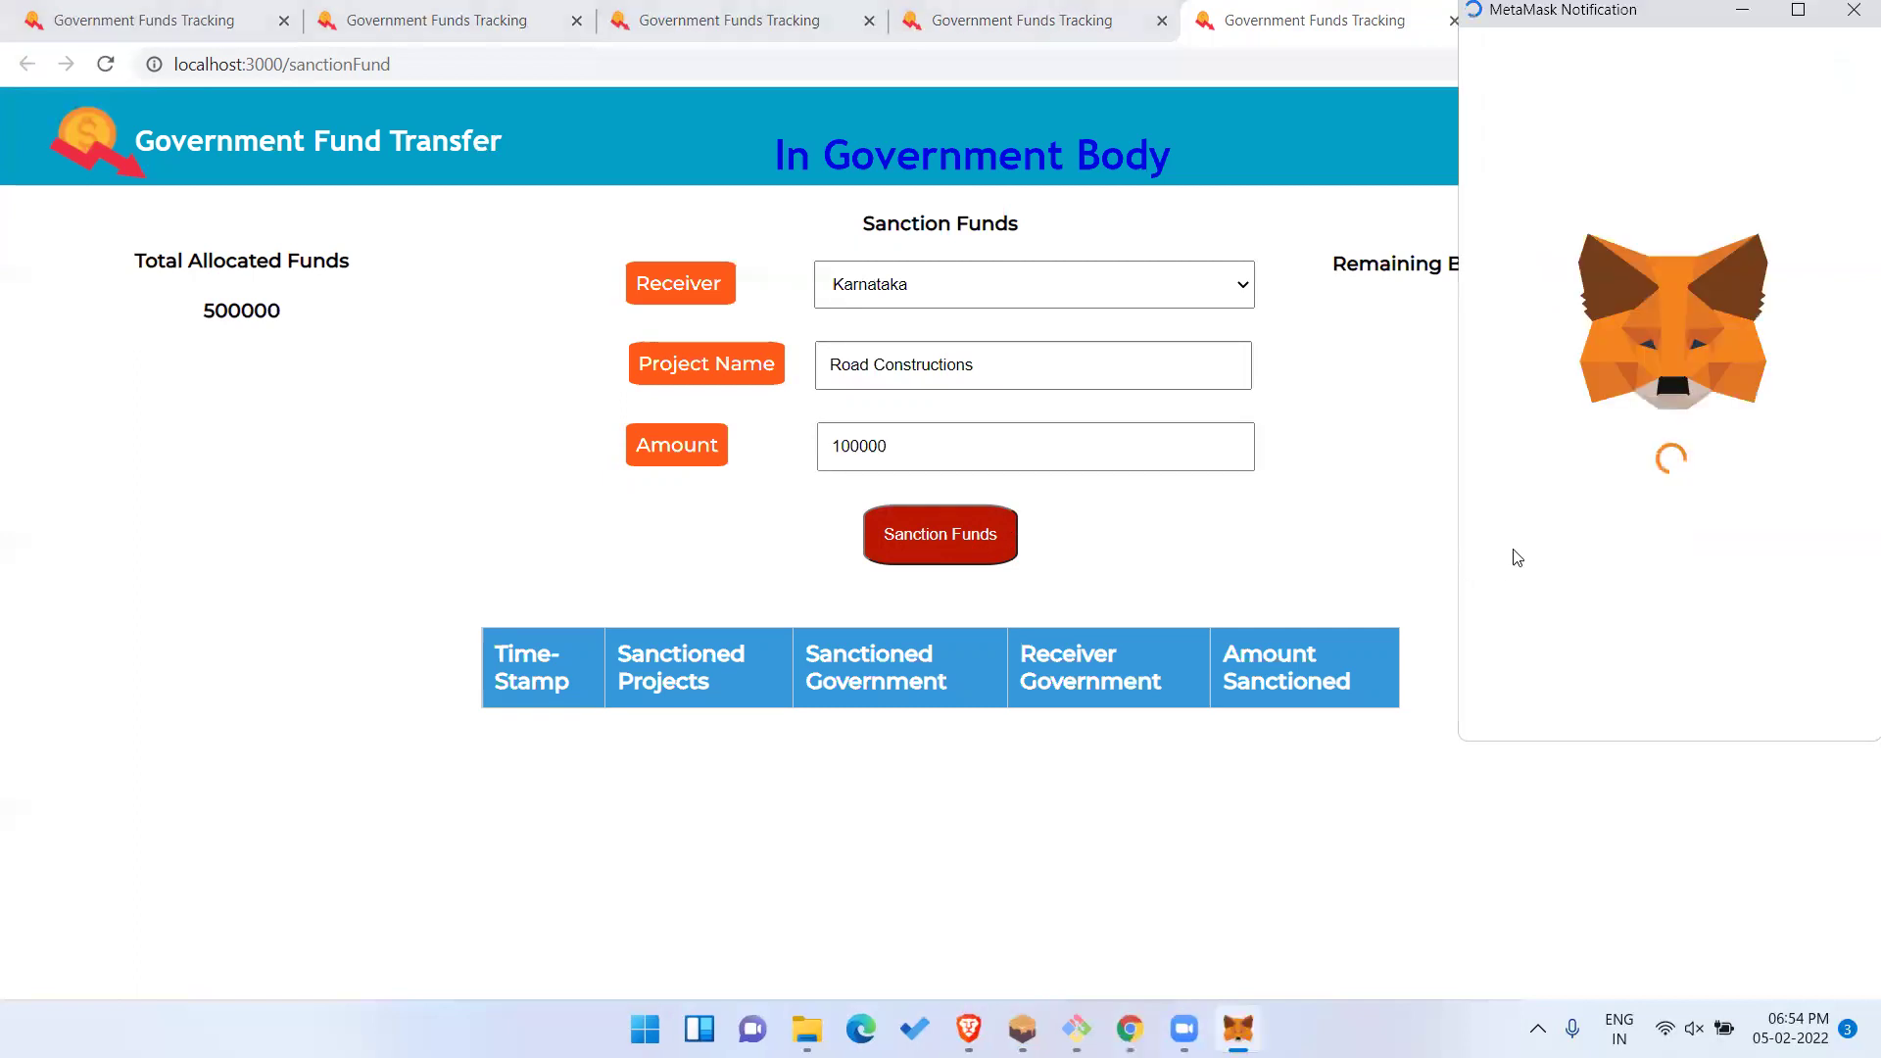
scroll(1605, 516, down, 1)
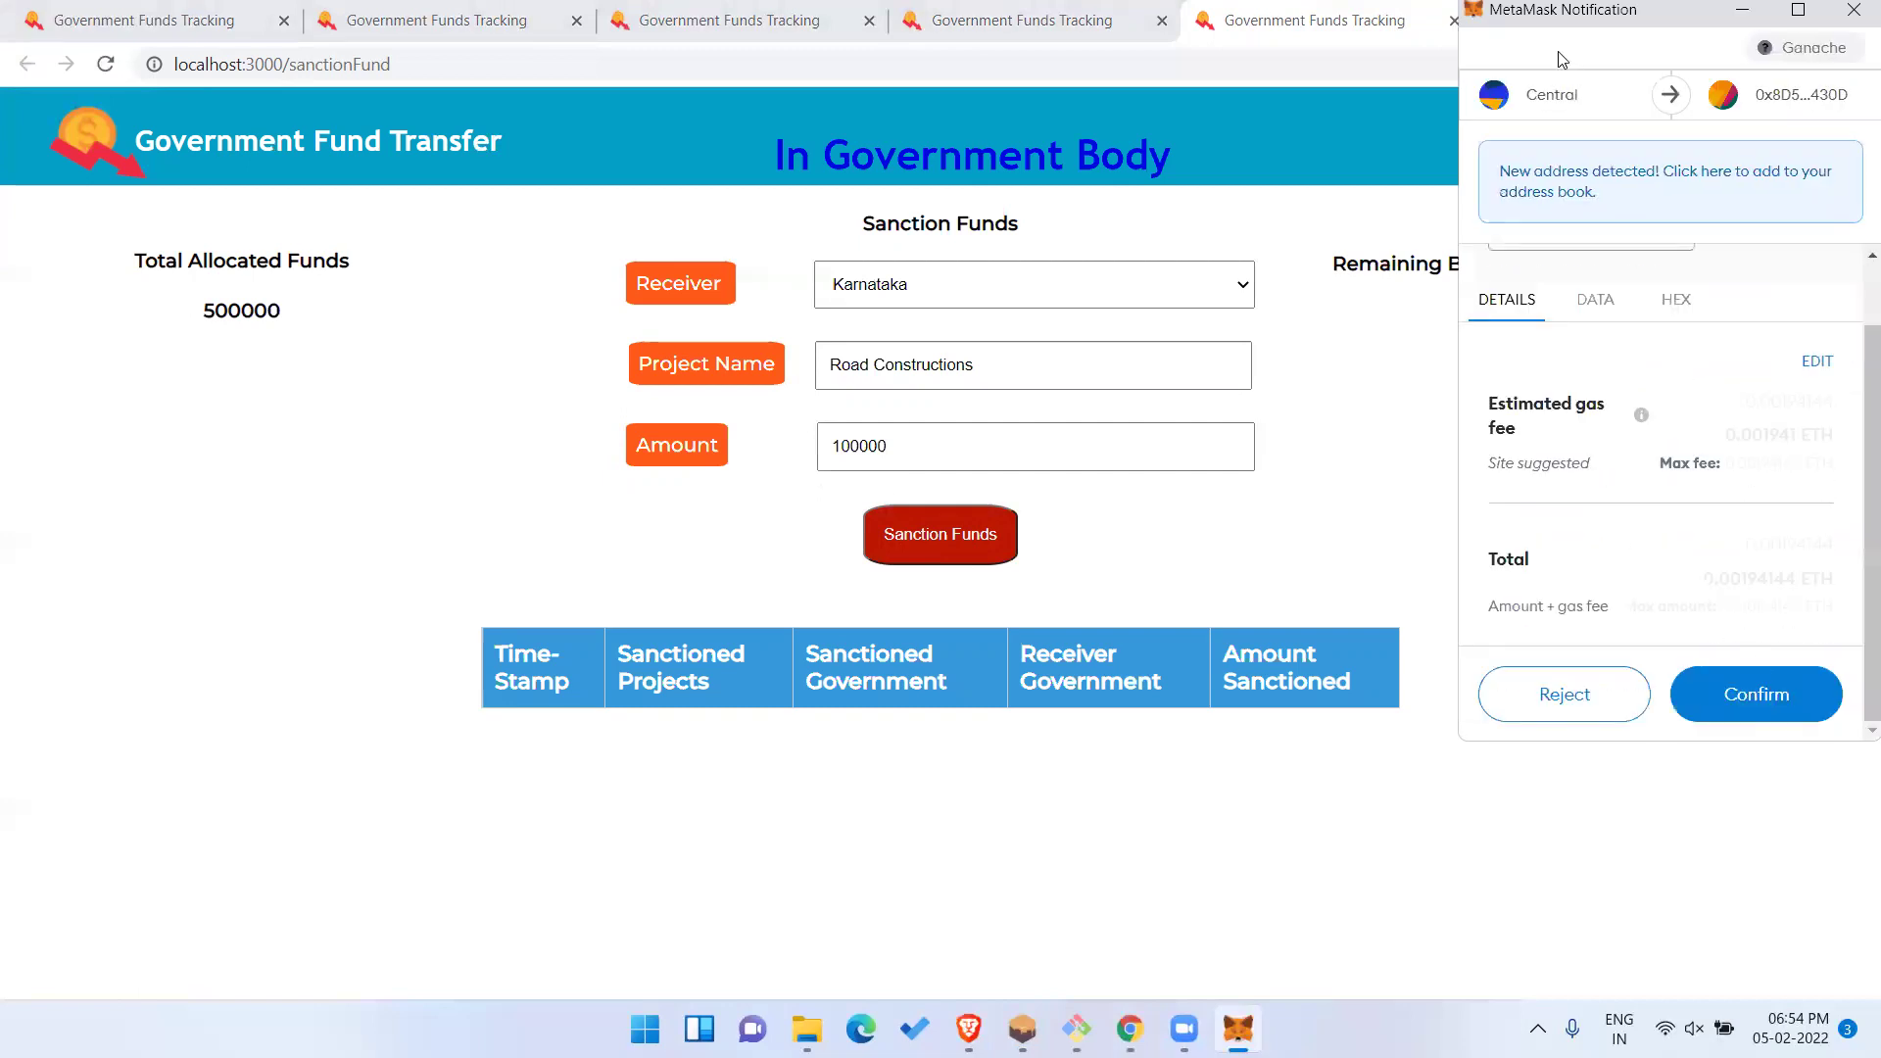
click(1755, 694)
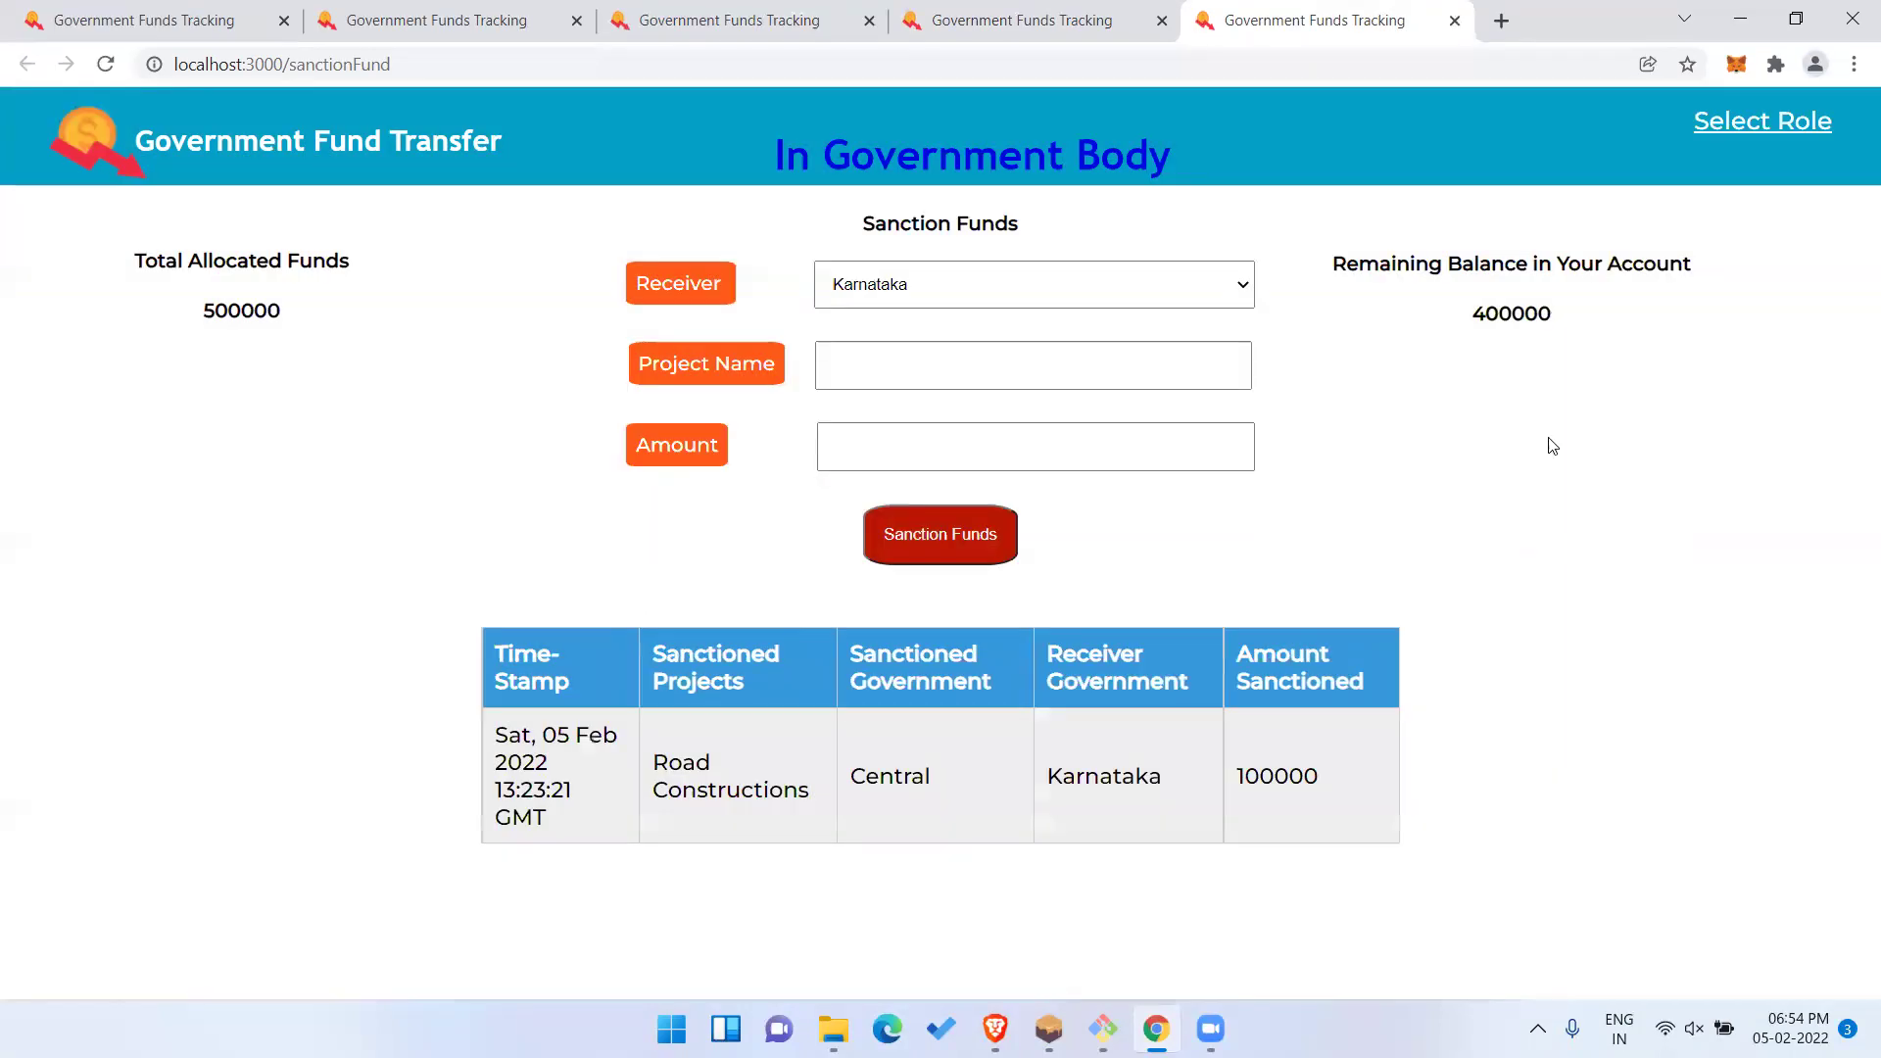
drag(1478, 318, 1559, 321)
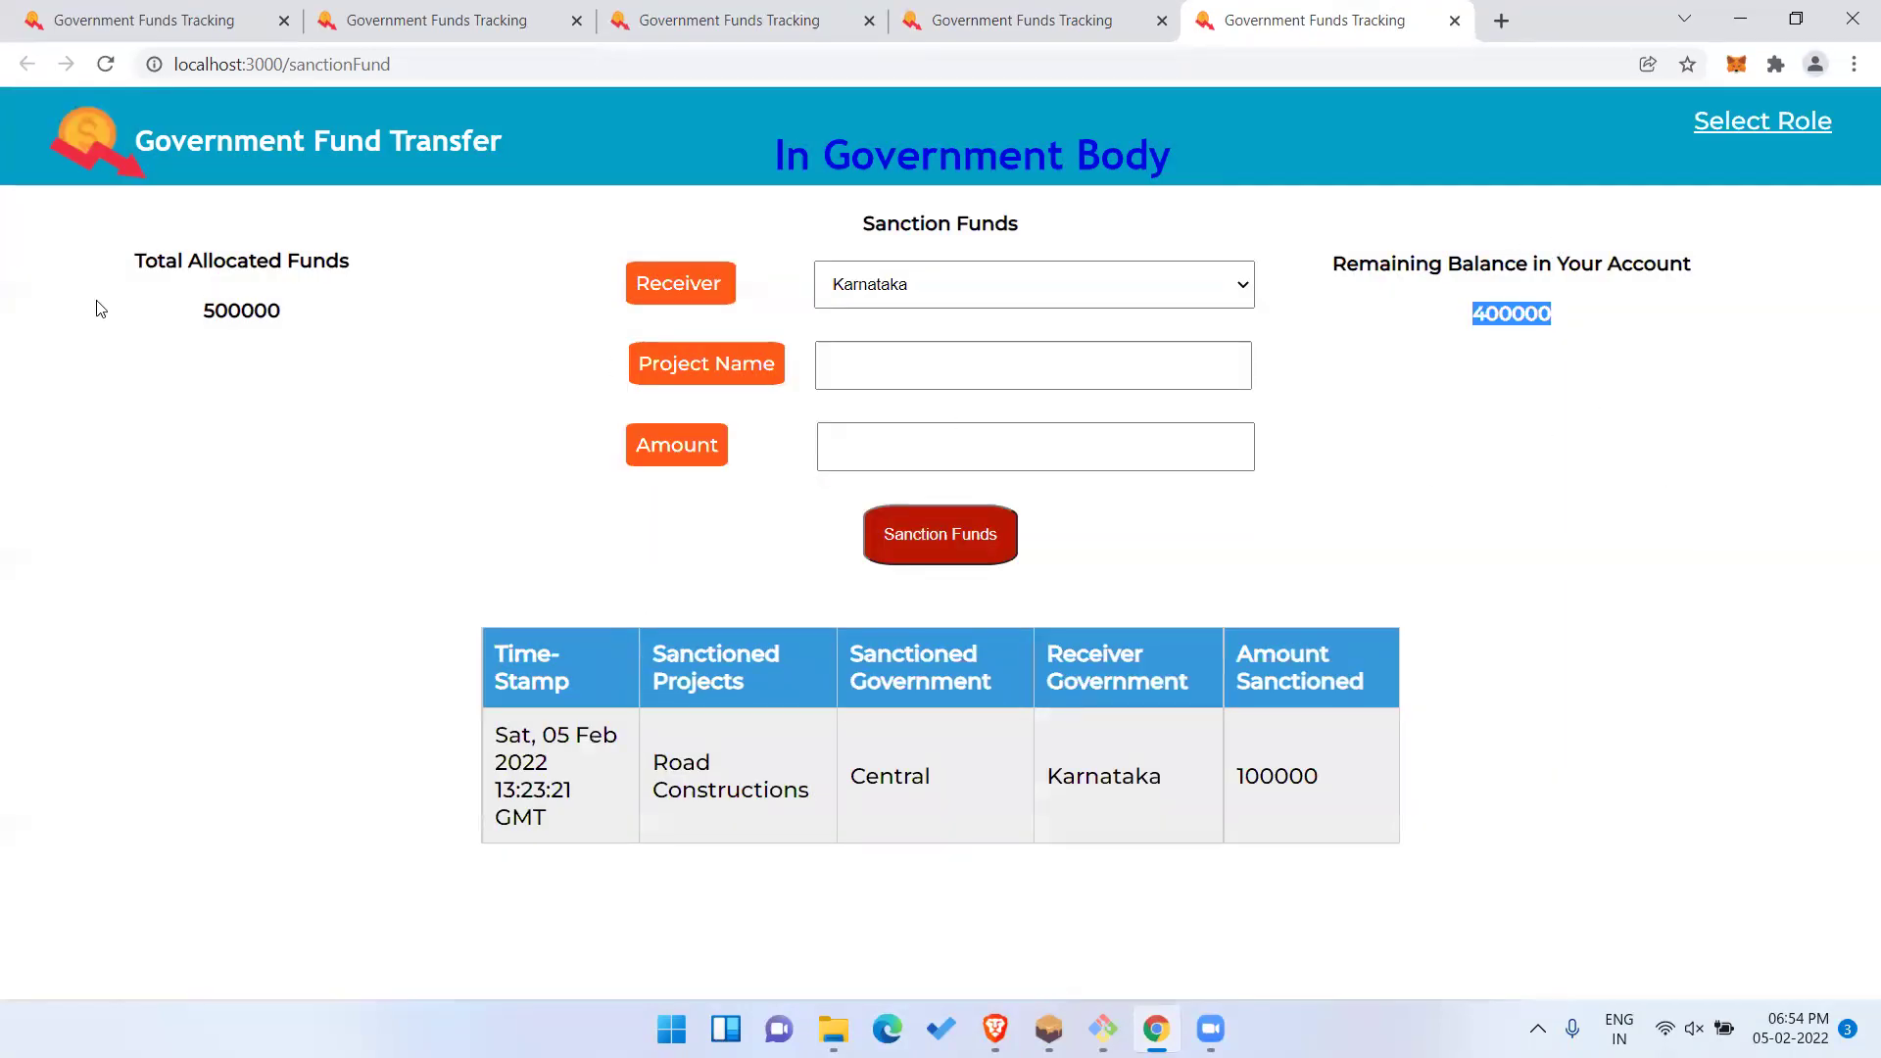
click(239, 316)
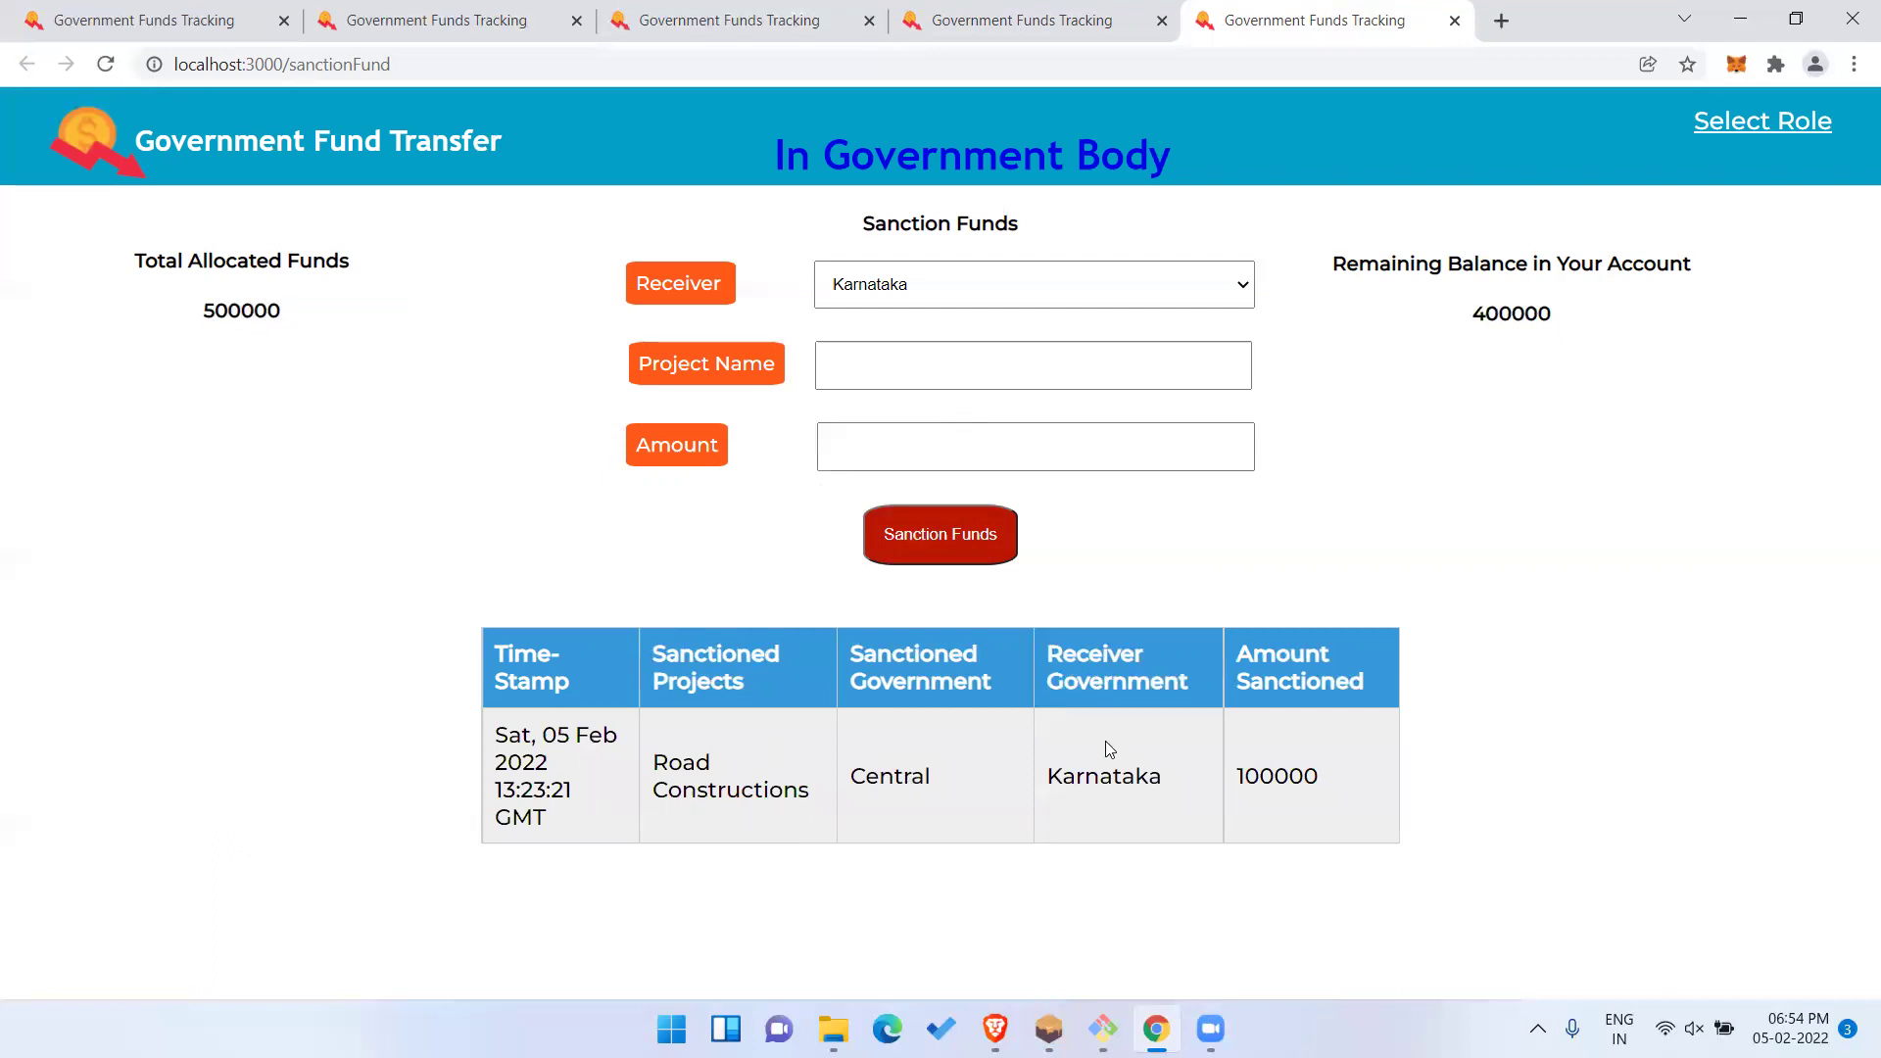
Highlight the new record's Karnataka, 100000, timestamp, Central and Road Constructions fields.
double_click(1121, 783)
double_click(1293, 779)
click(1628, 756)
drag(497, 733, 554, 835)
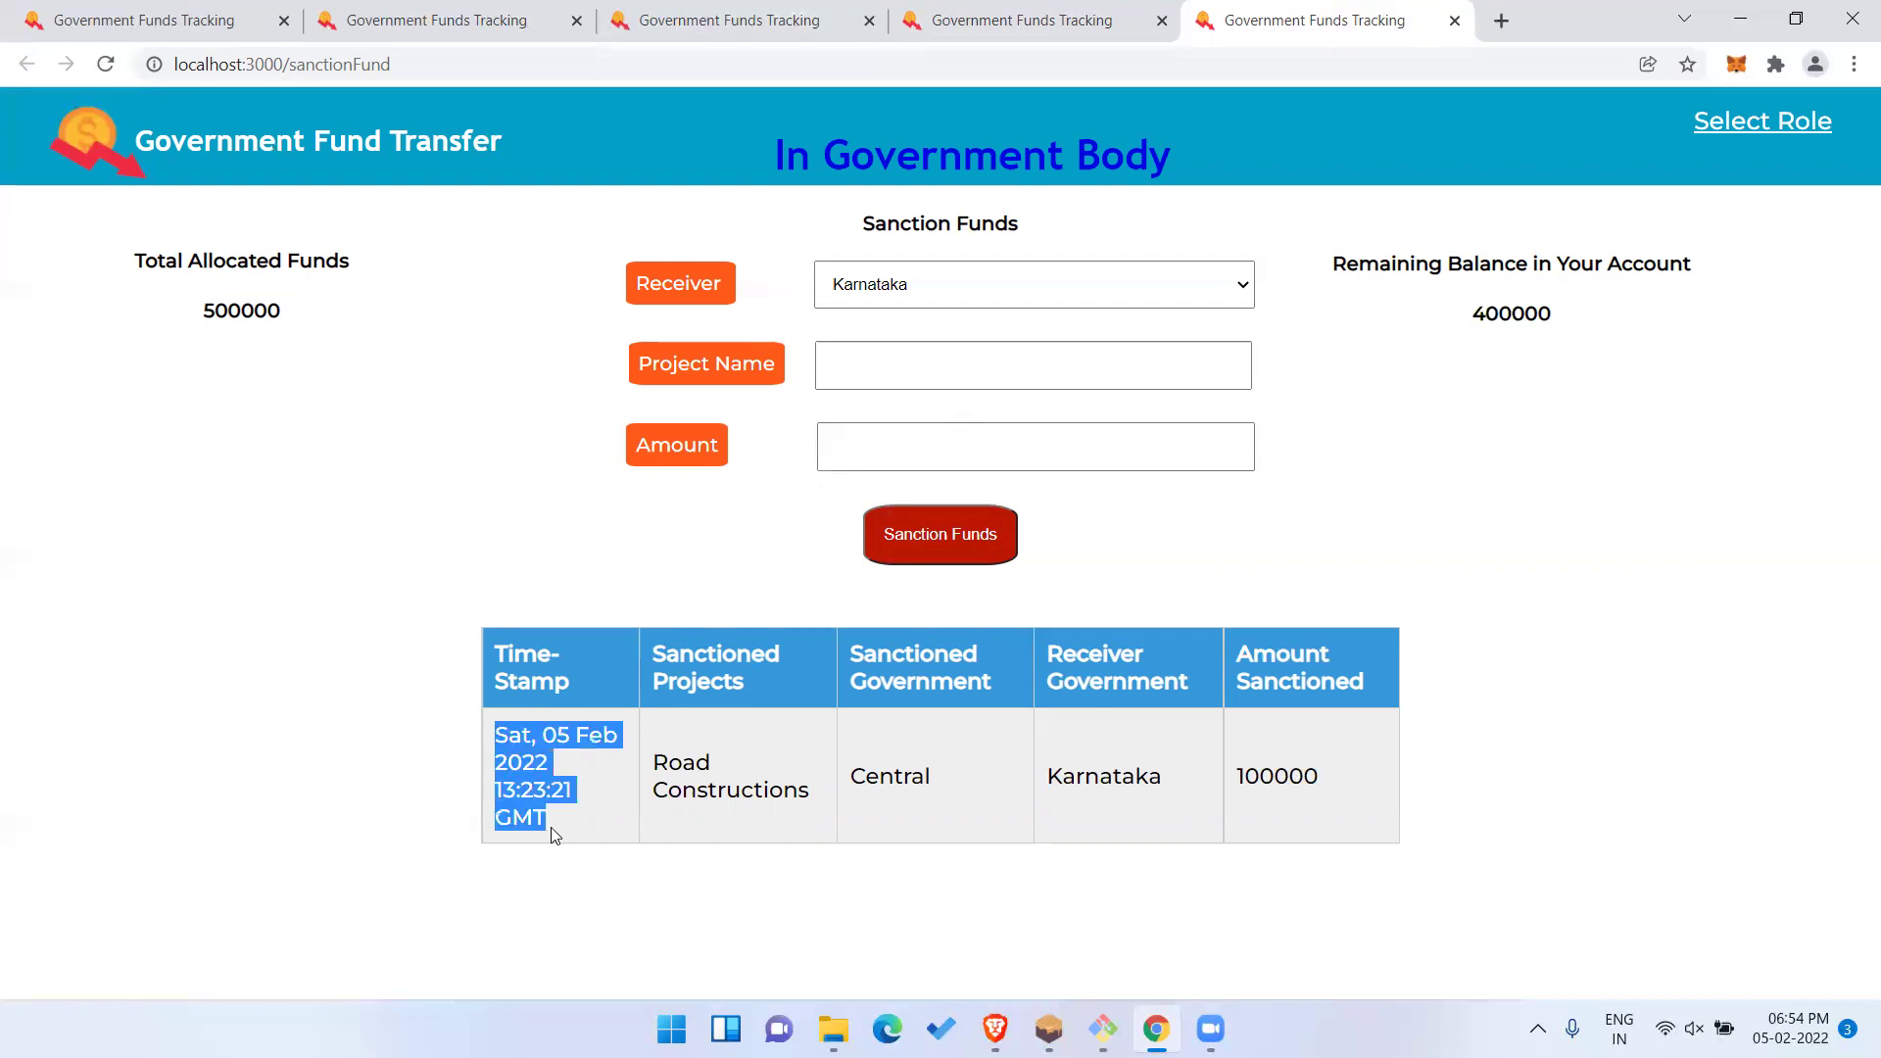
double_click(895, 775)
click(1119, 775)
double_click(1119, 775)
drag(655, 789, 740, 833)
double_click(1289, 787)
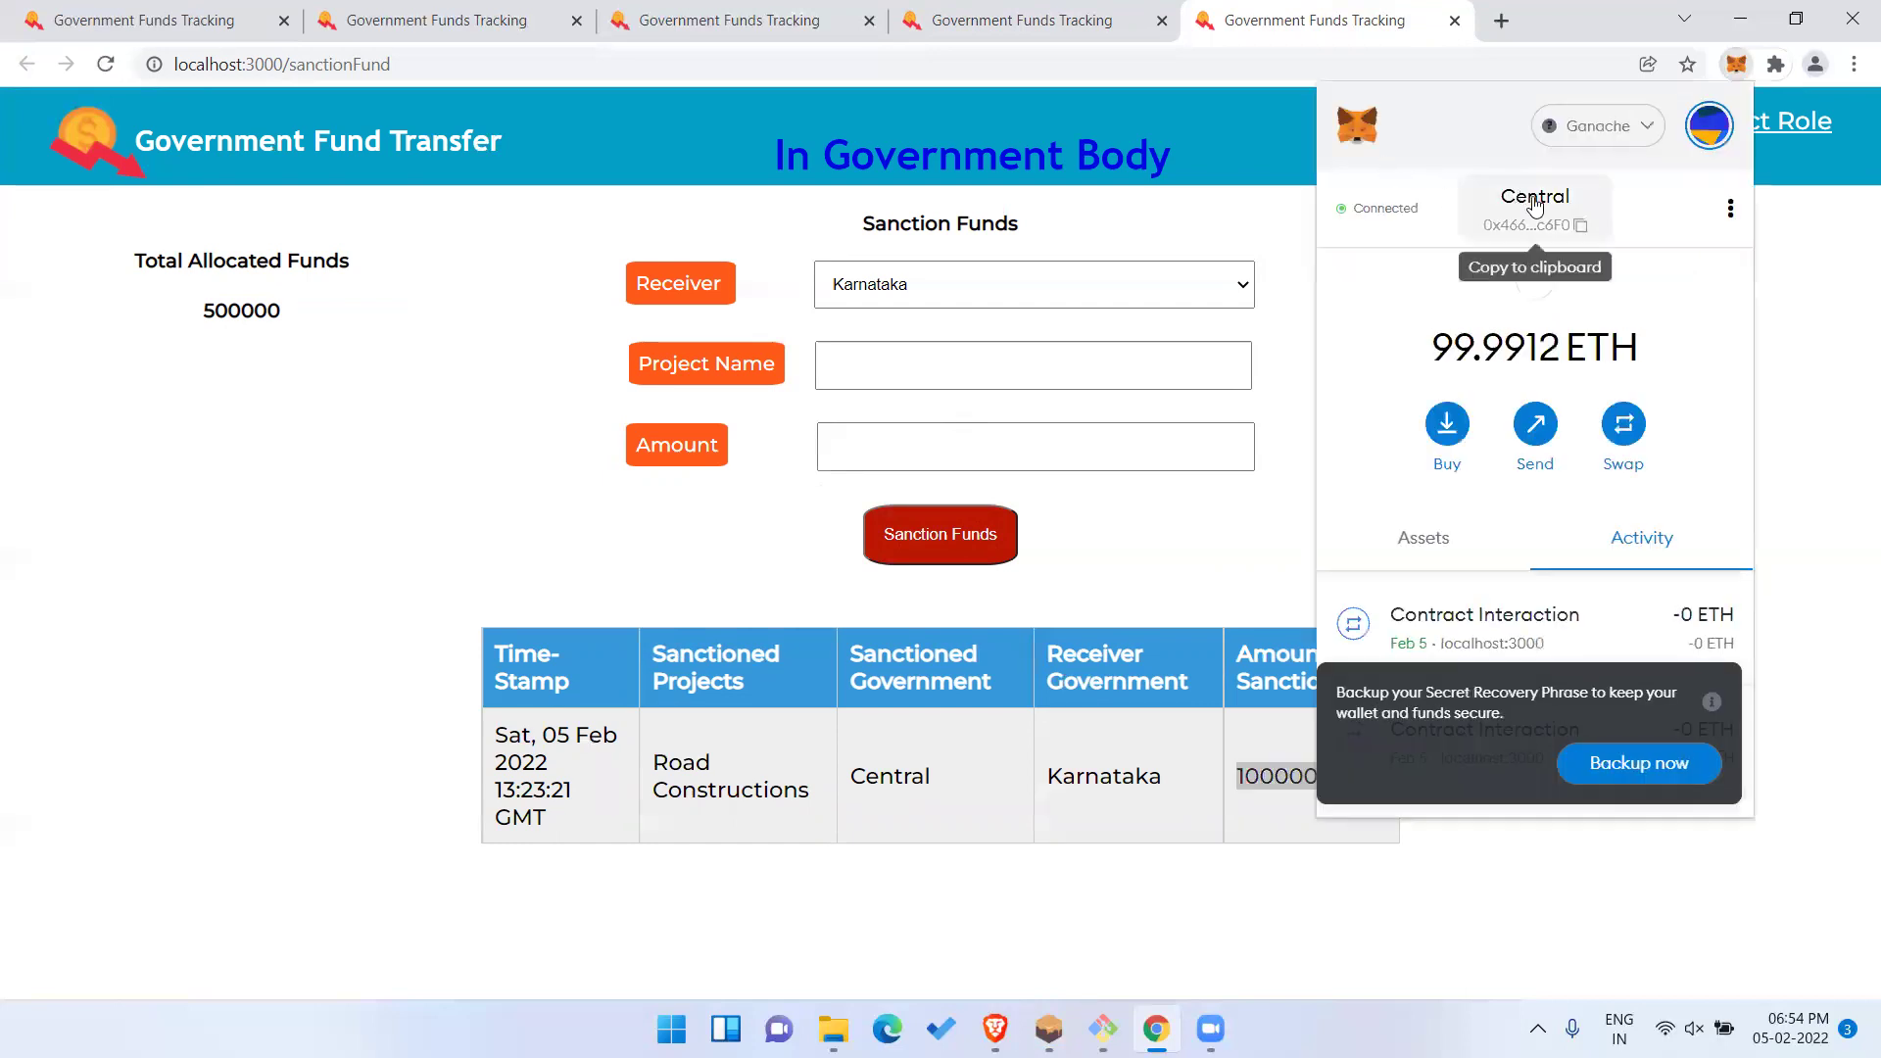
In Ganache, copy the private key of the index 2 account and return to the browser.
click(1049, 1029)
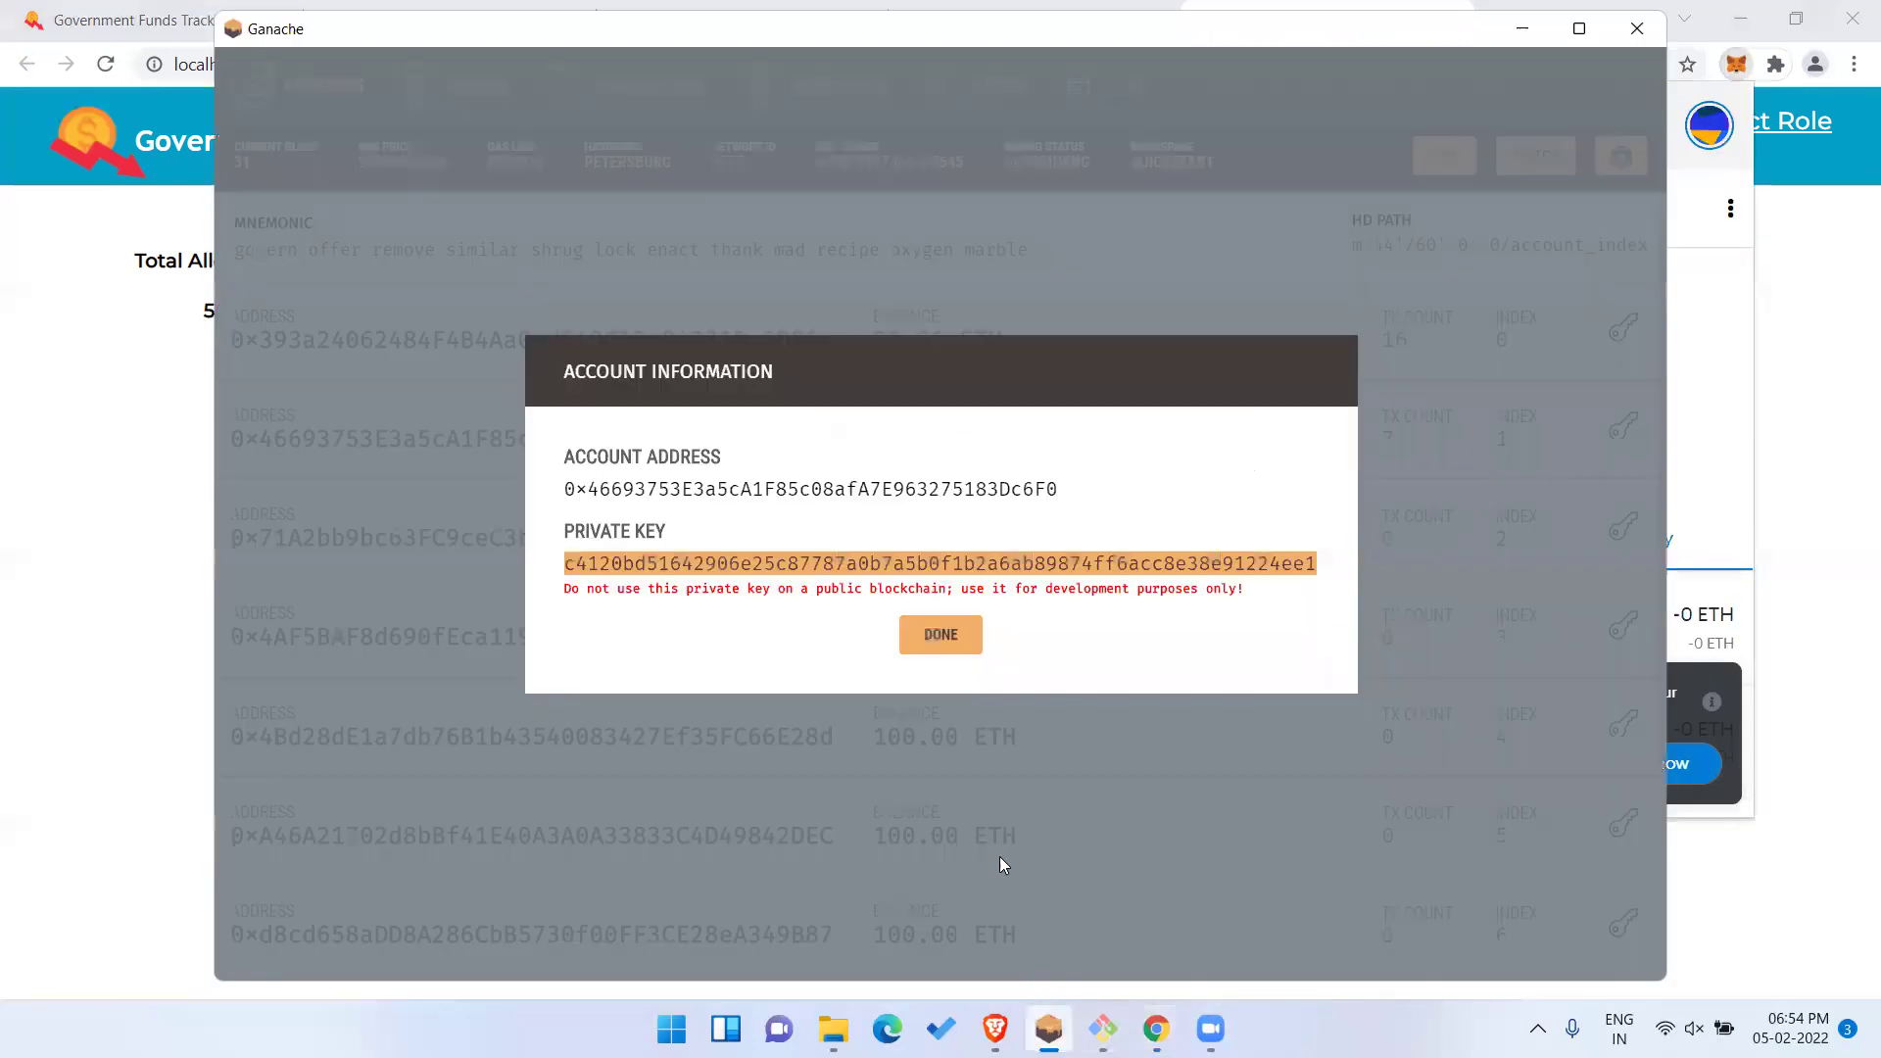
click(946, 642)
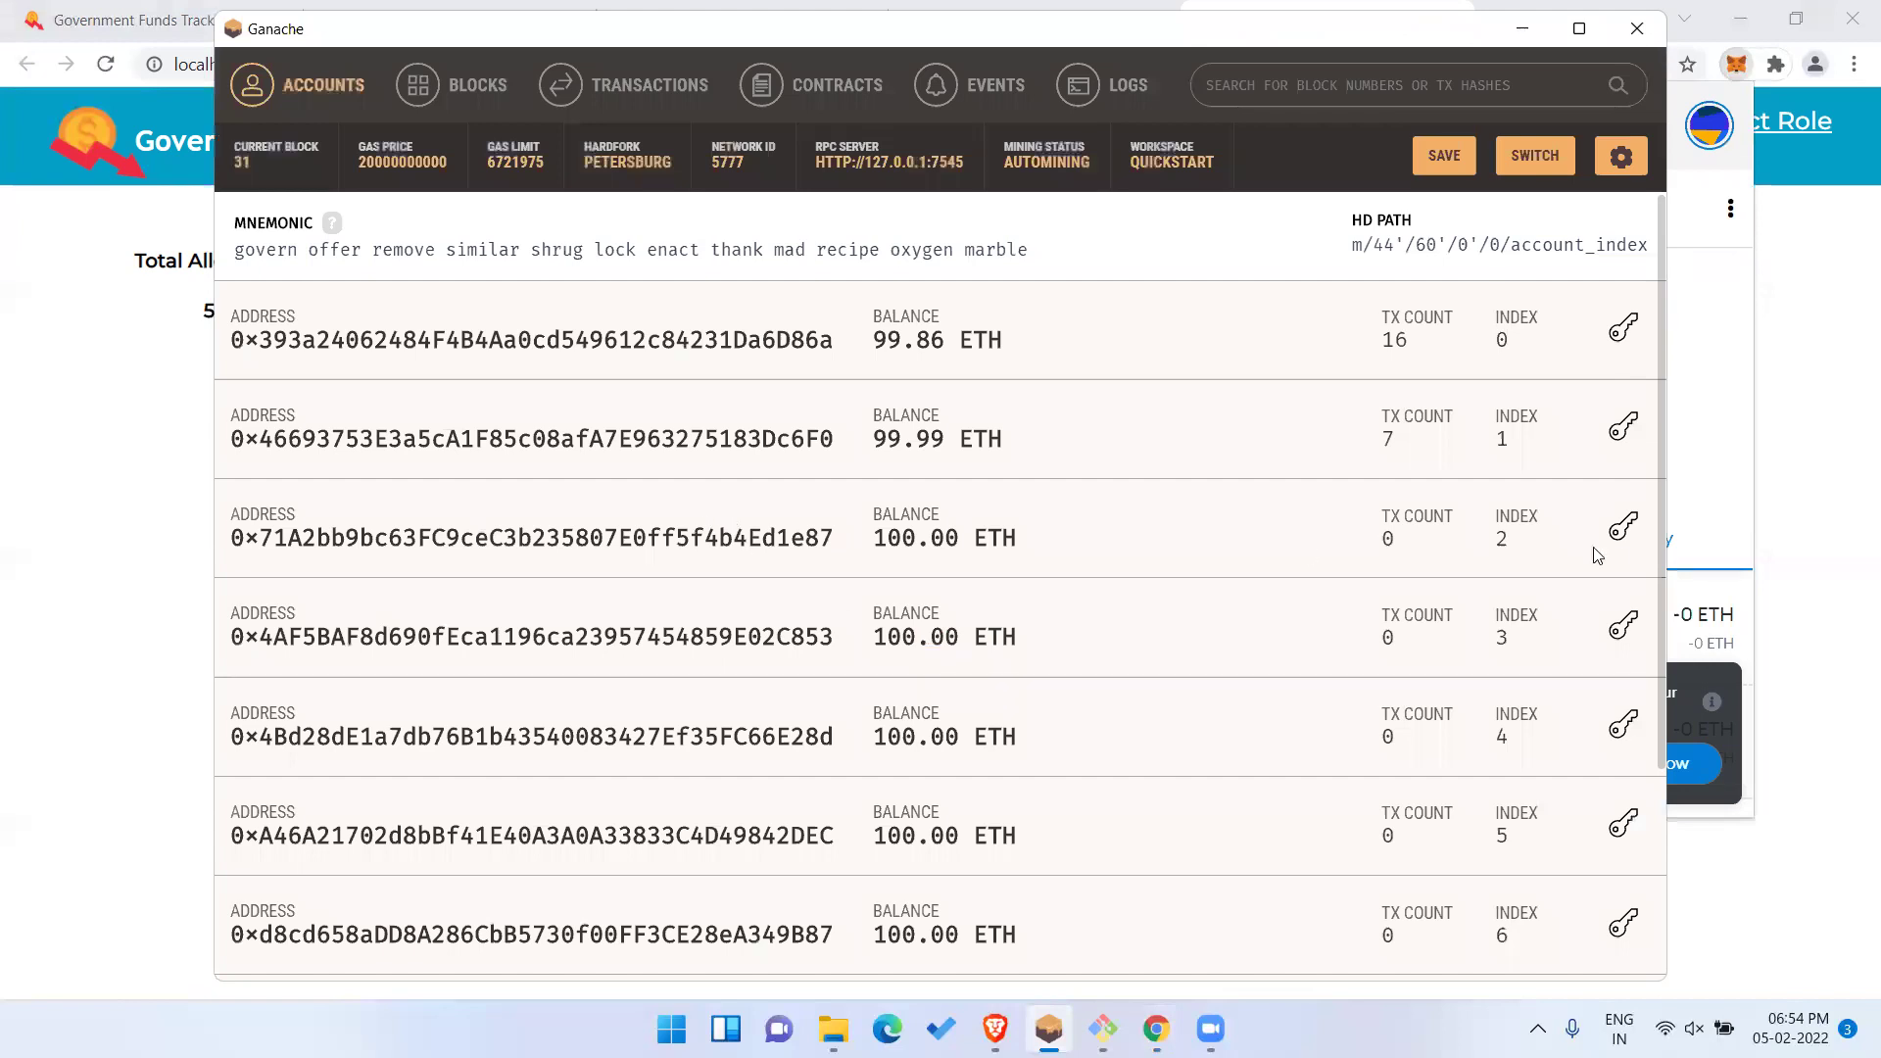
click(1621, 532)
double_click(1171, 562)
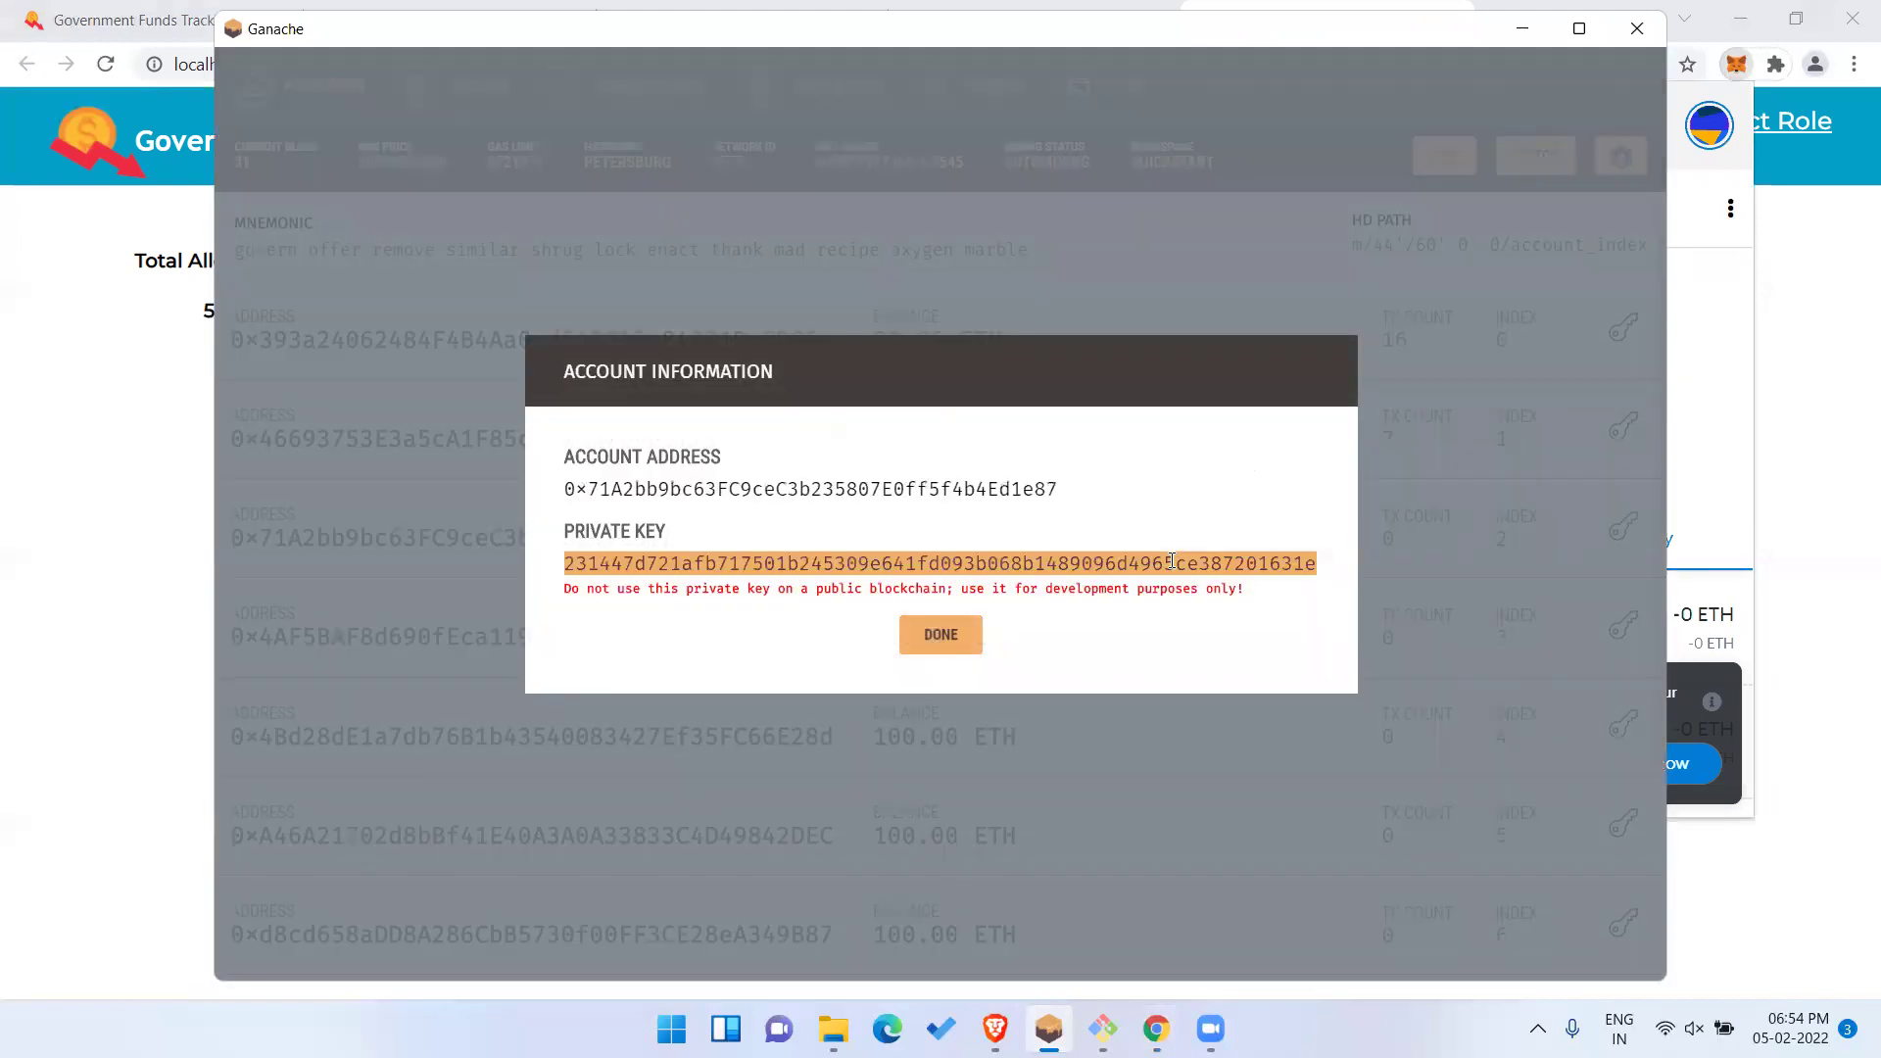
click(965, 635)
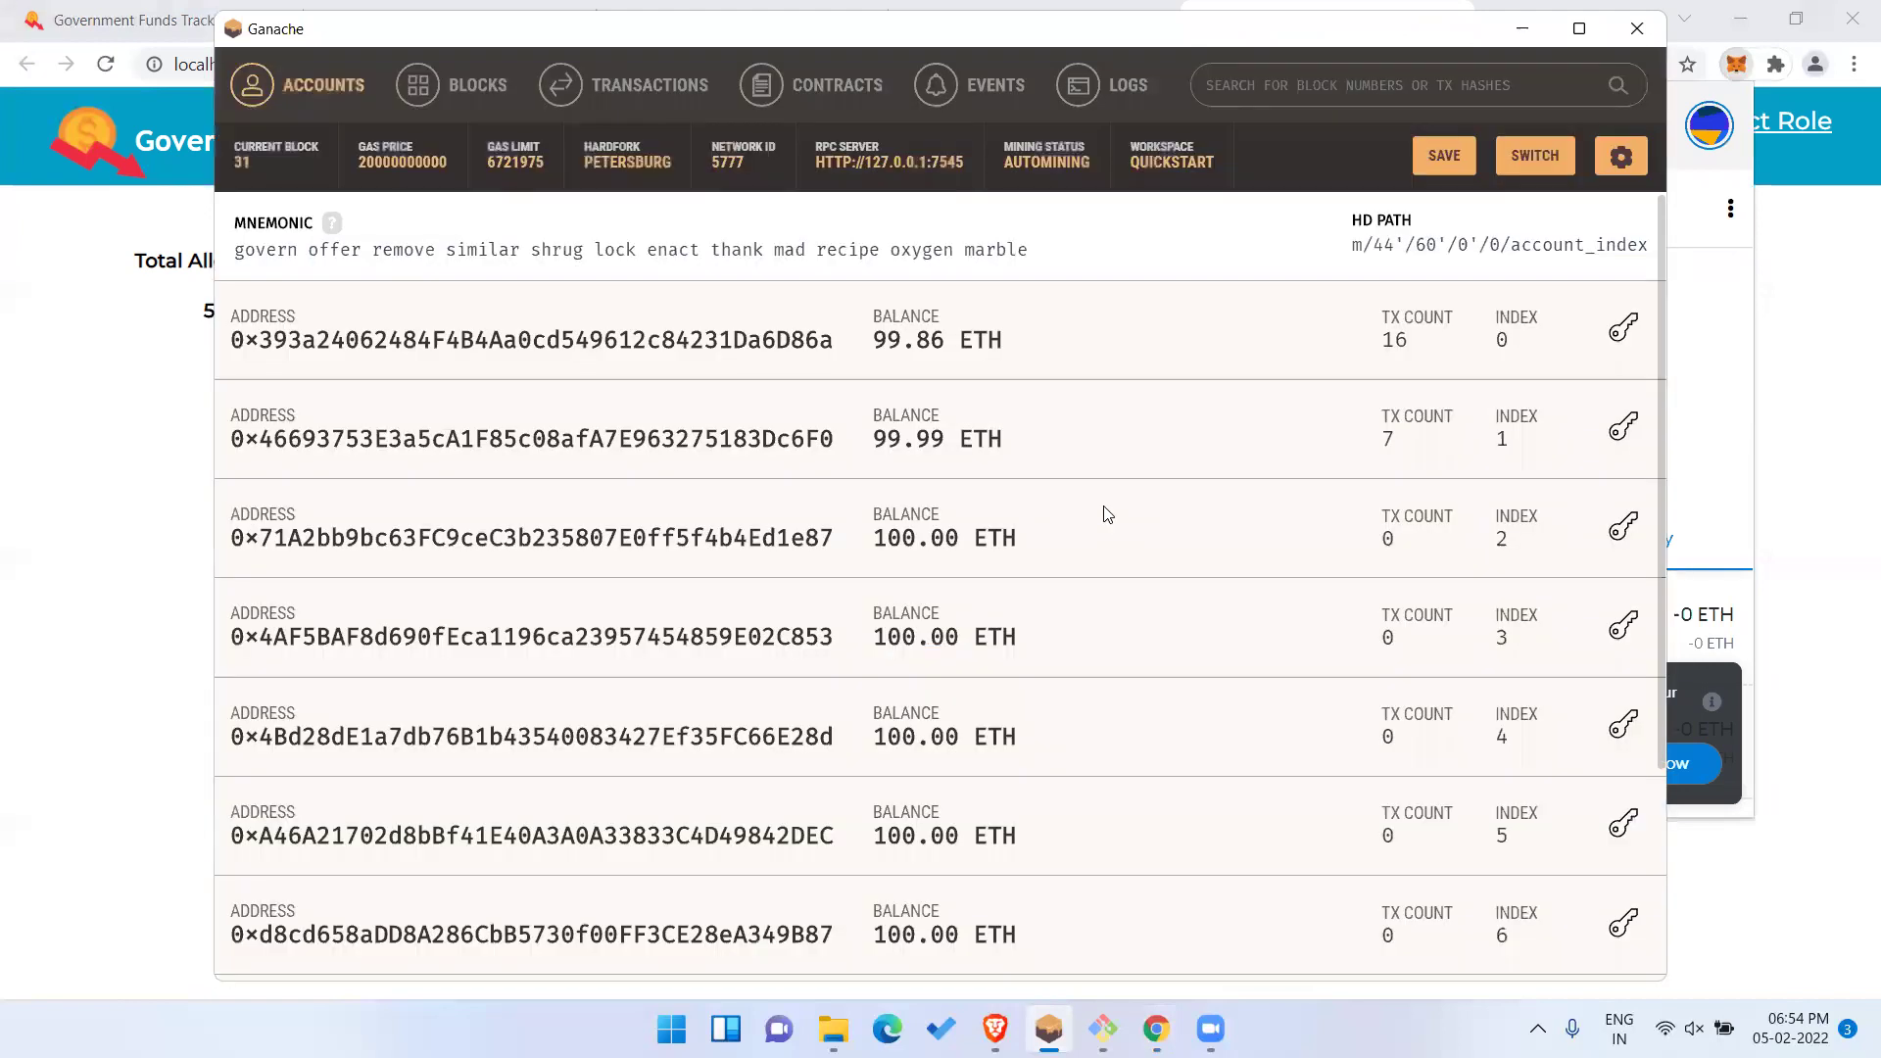
click(1525, 36)
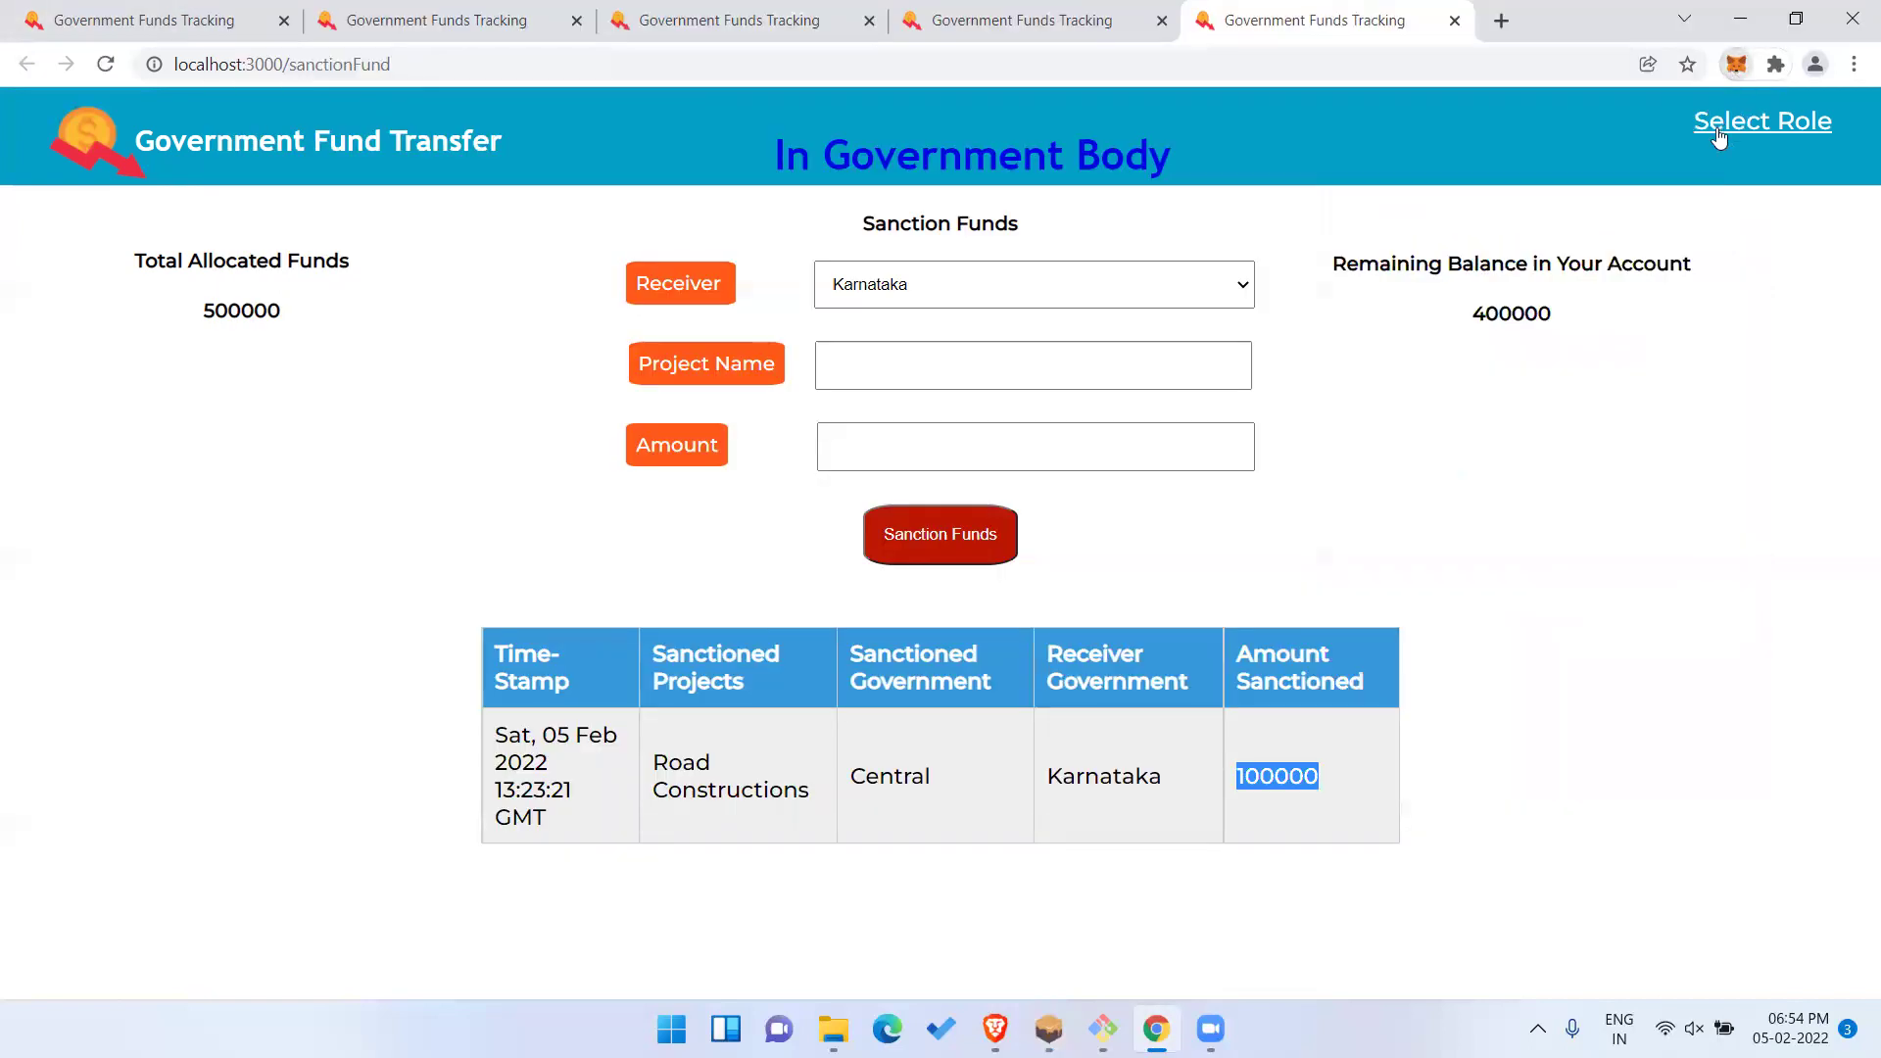
Import the copied private key as a new MetaMask account.
click(1736, 64)
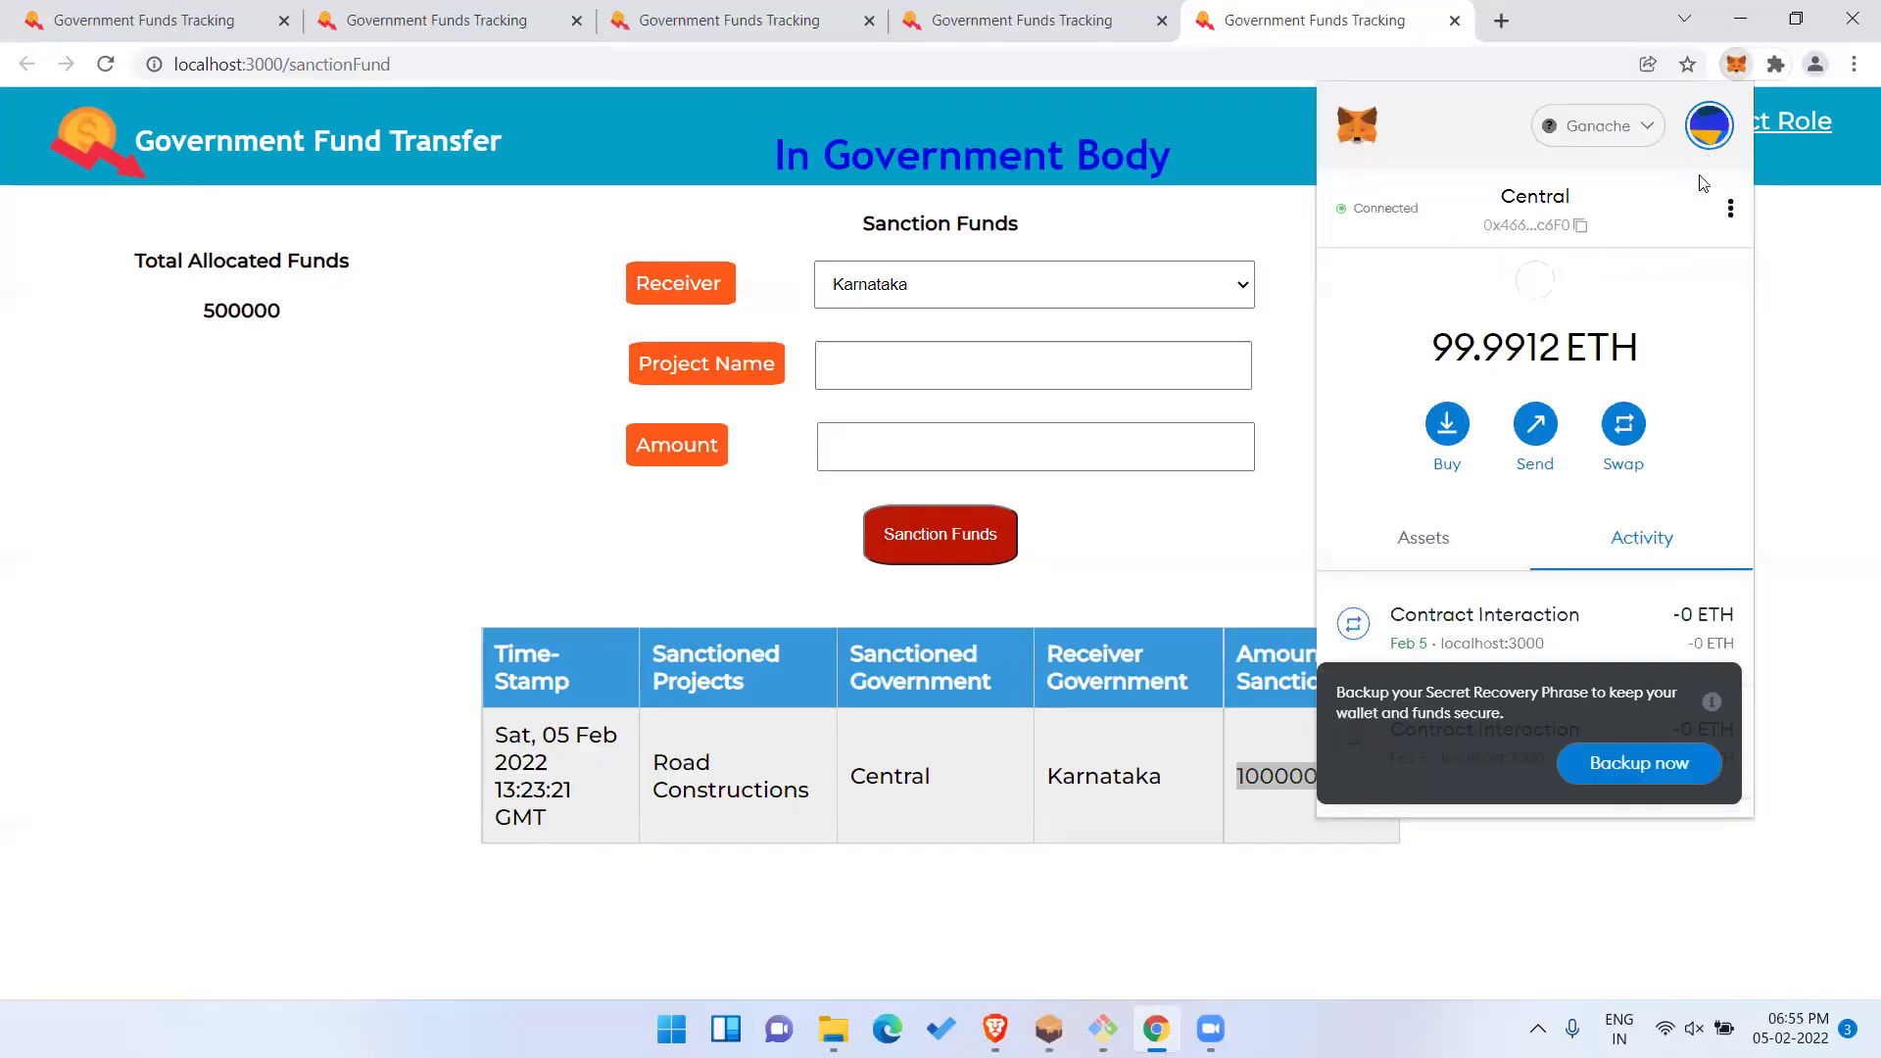
click(1710, 126)
click(1490, 563)
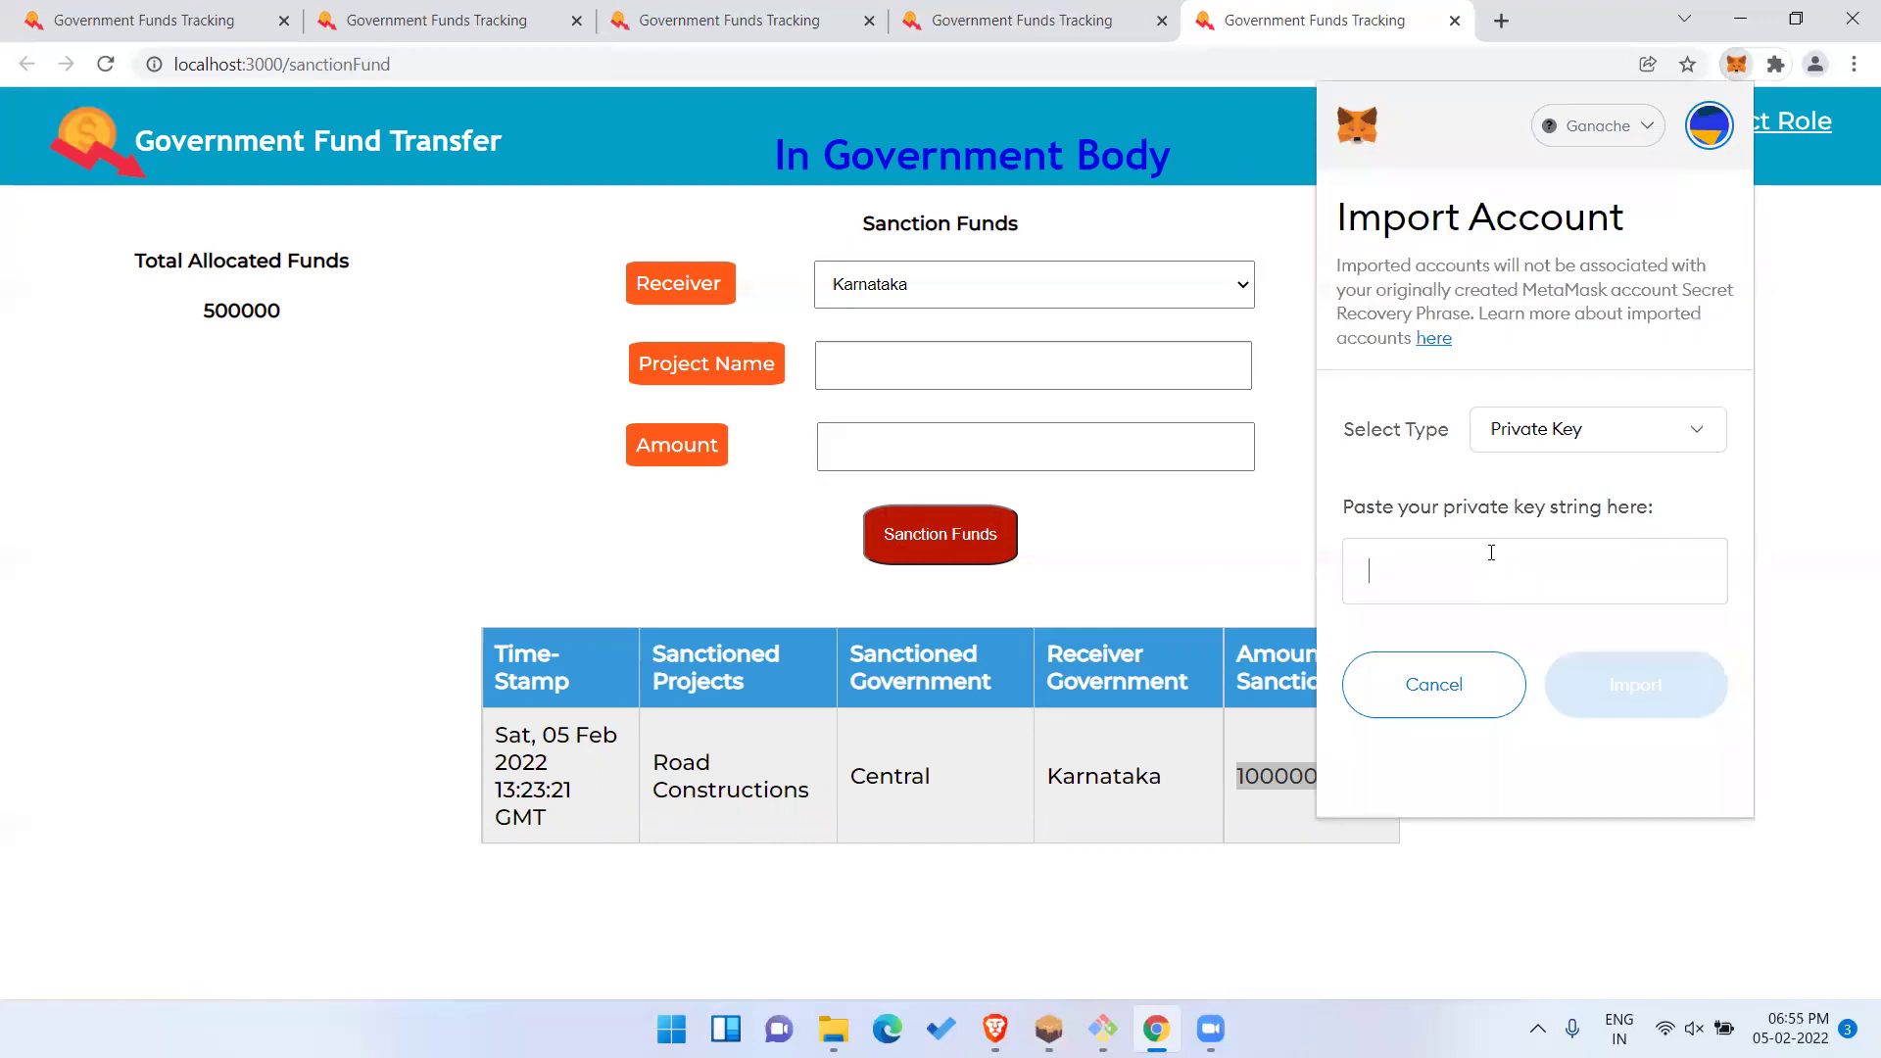
key(ctrl+v)
click(1619, 698)
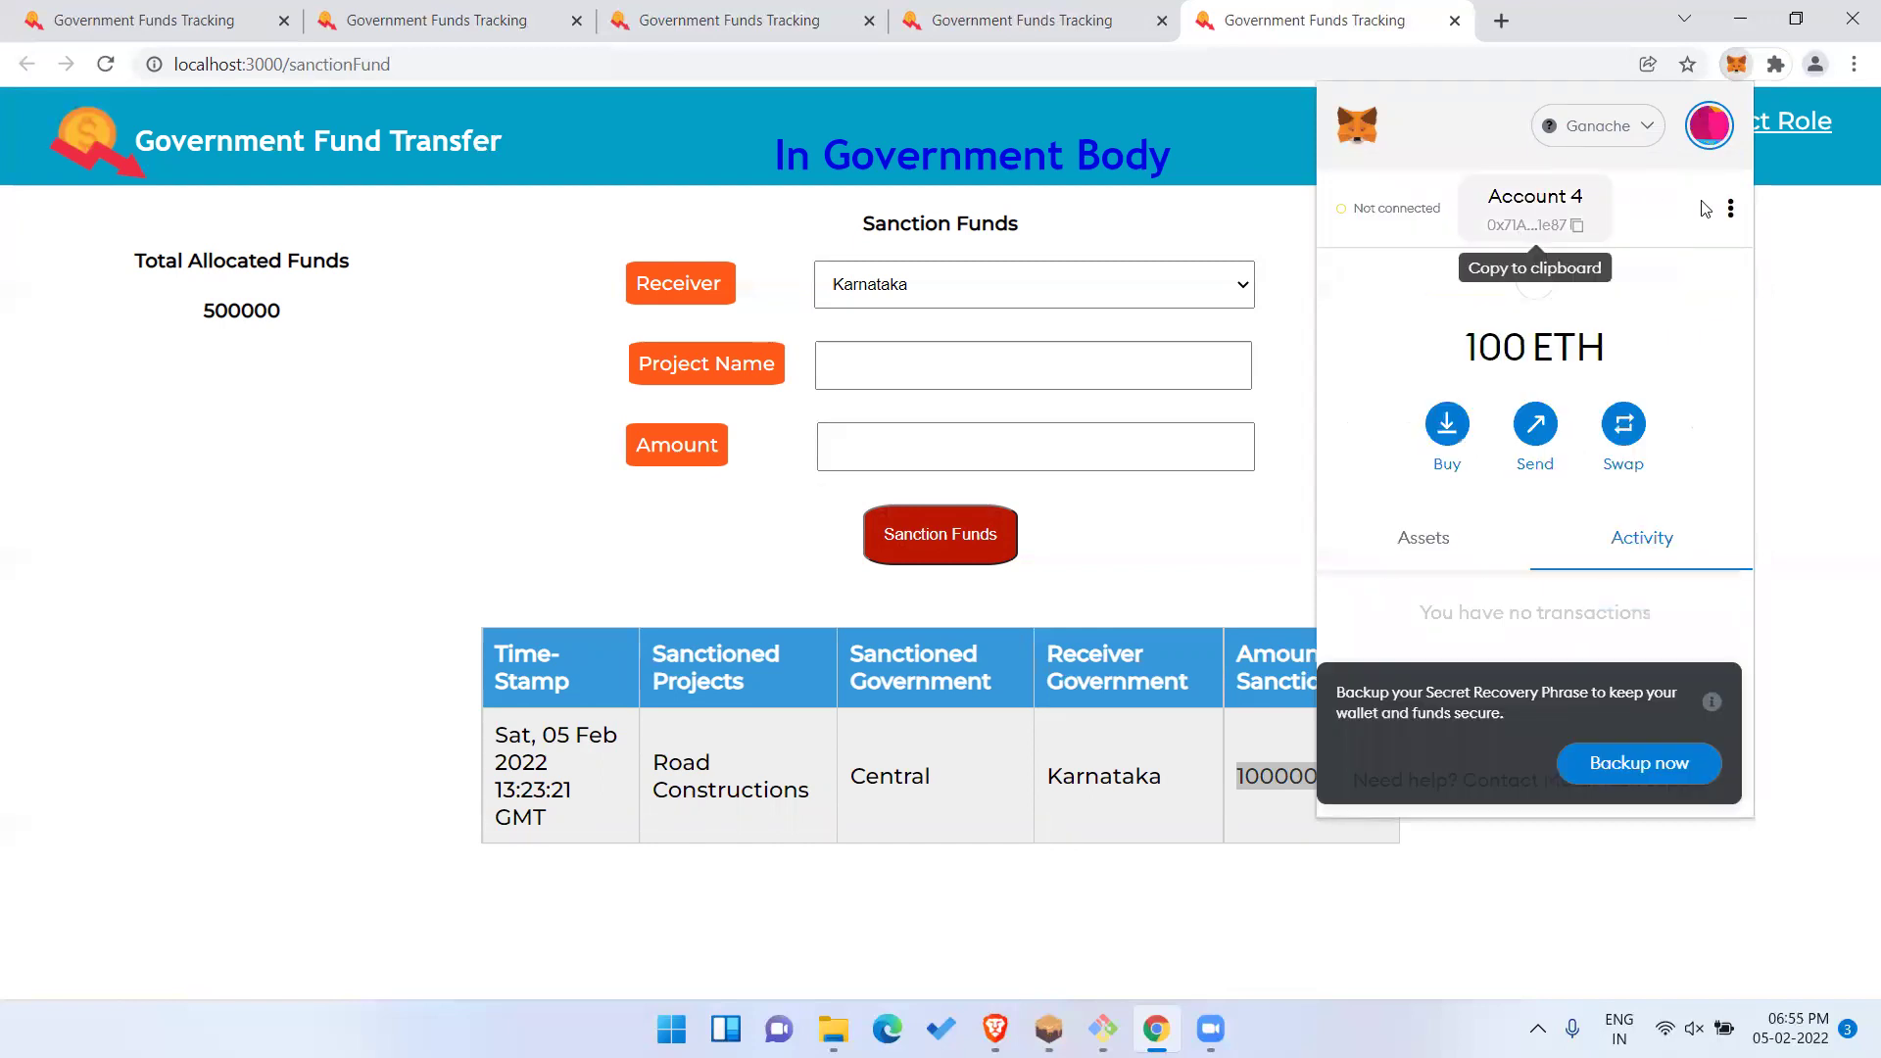
Rename Account 4 to Karnataka in its account details.
click(1731, 213)
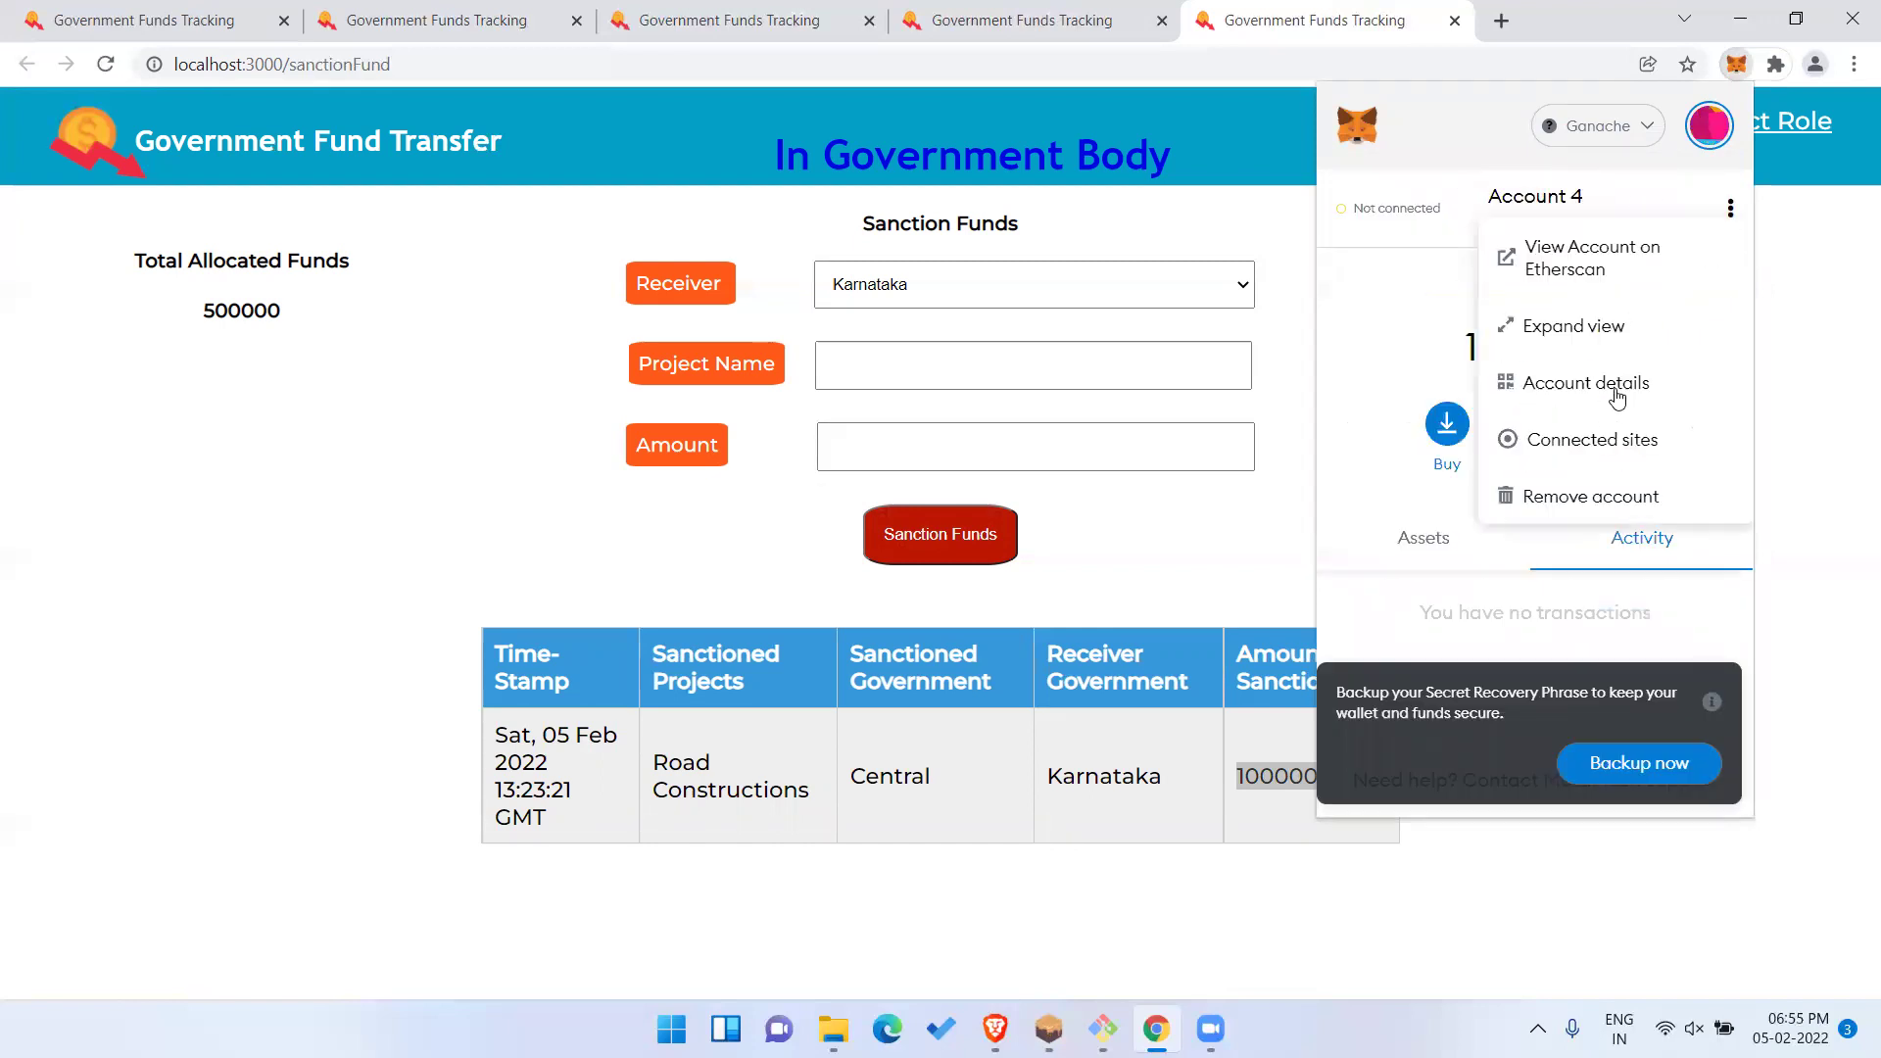
click(1608, 402)
click(1618, 231)
key(ctrl+a)
text(Karnataka)
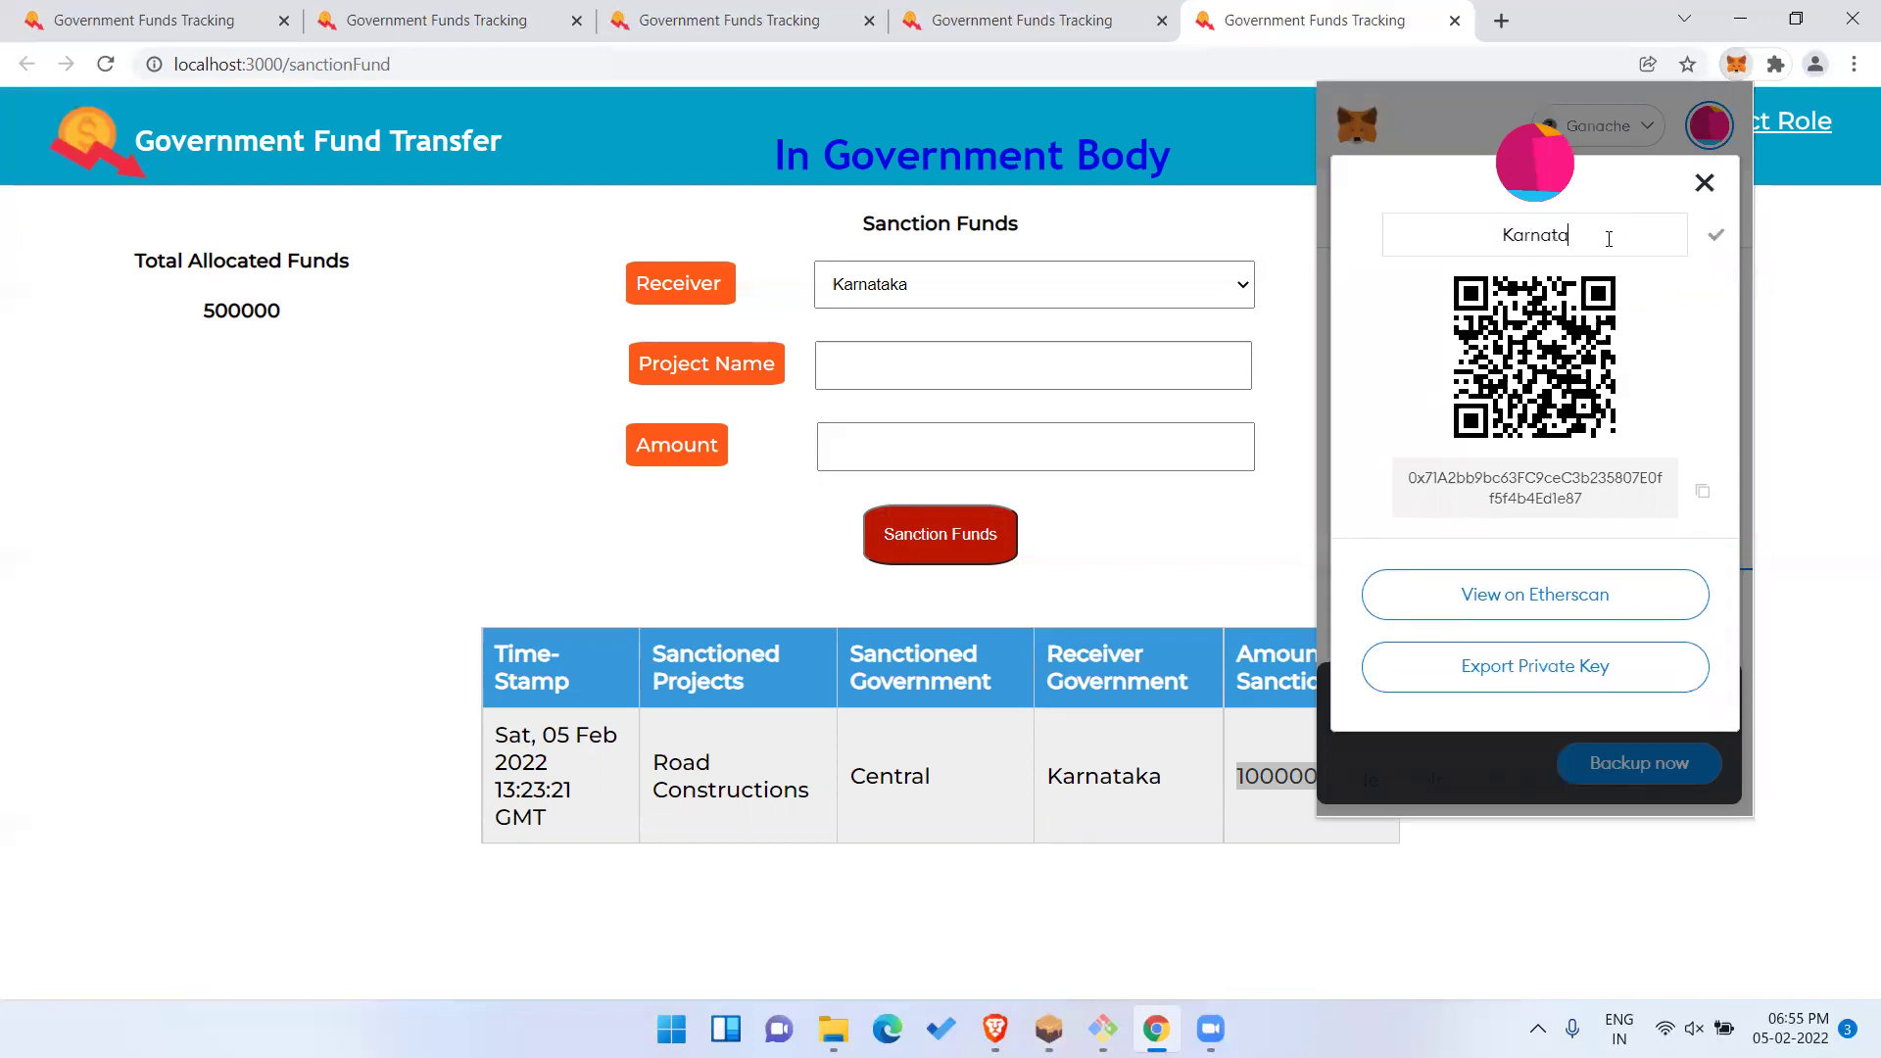
click(1717, 236)
click(1705, 183)
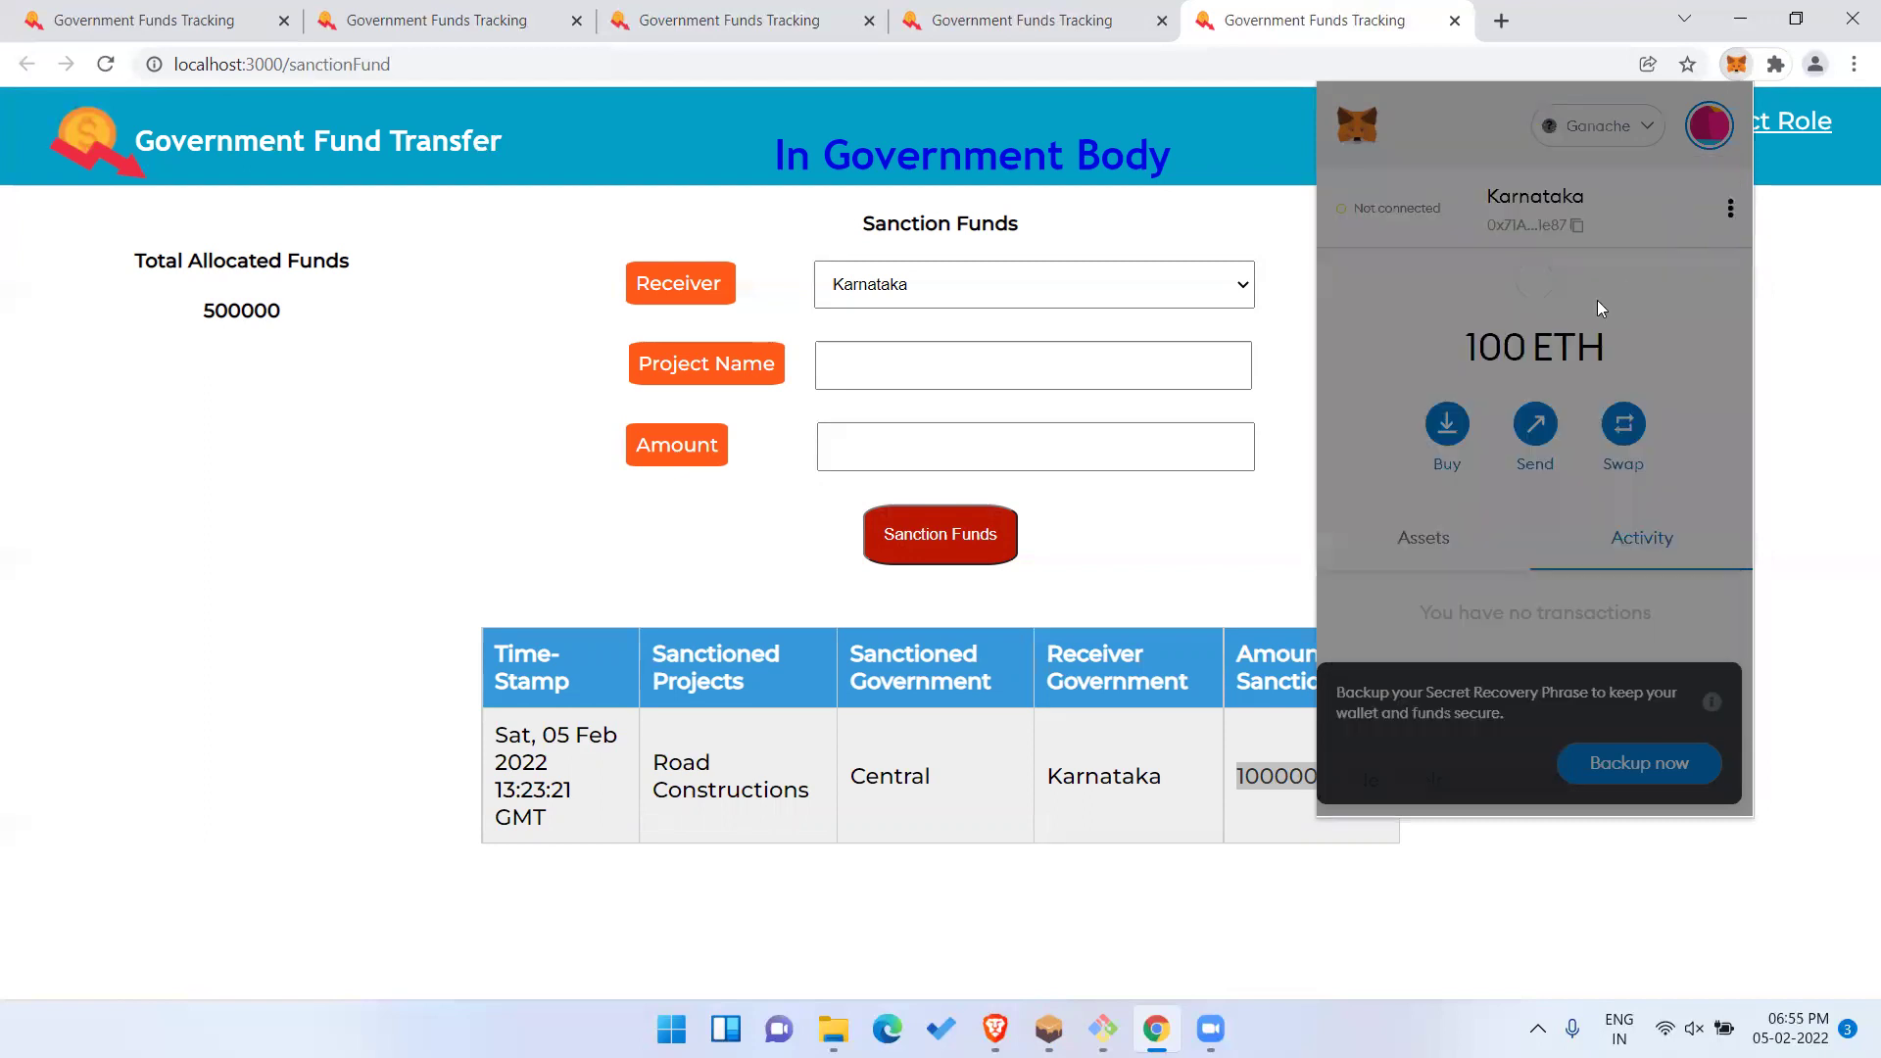
Connect the Karnataka account to the localhost:3000 site.
click(1357, 207)
click(1435, 345)
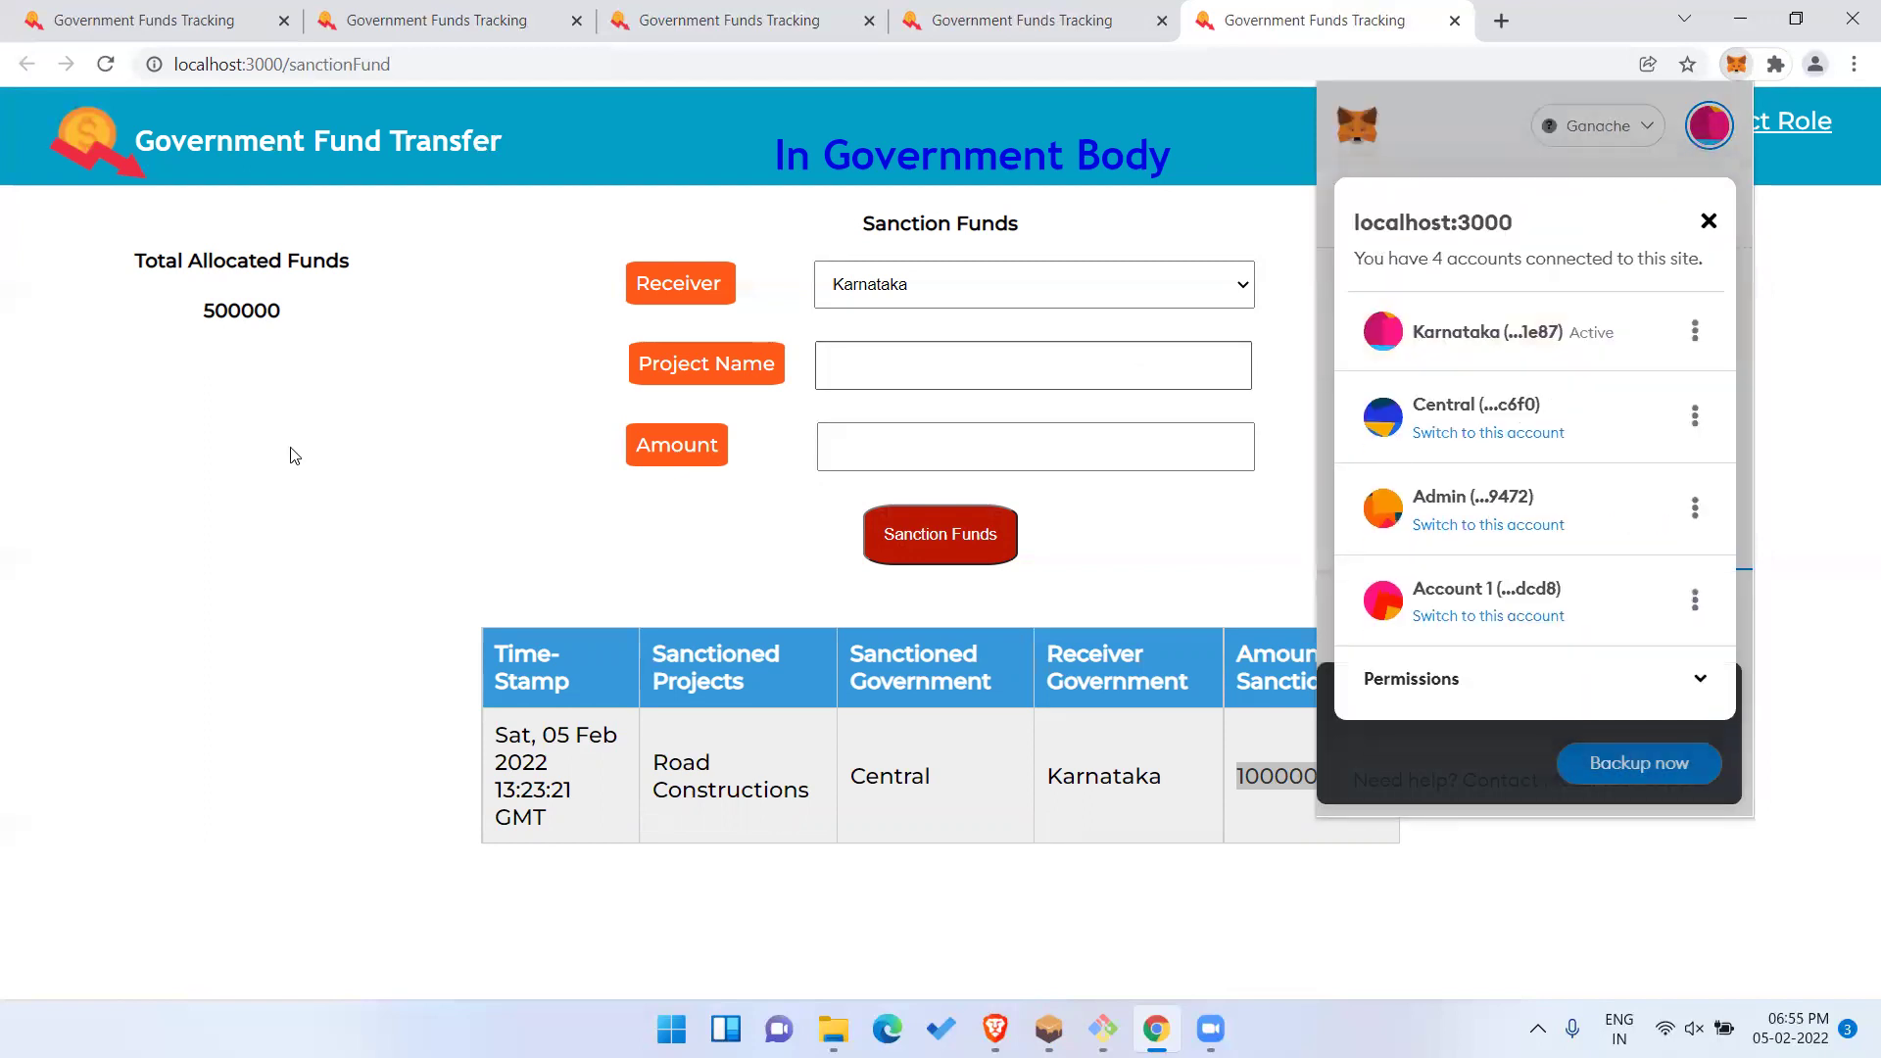
click(294, 455)
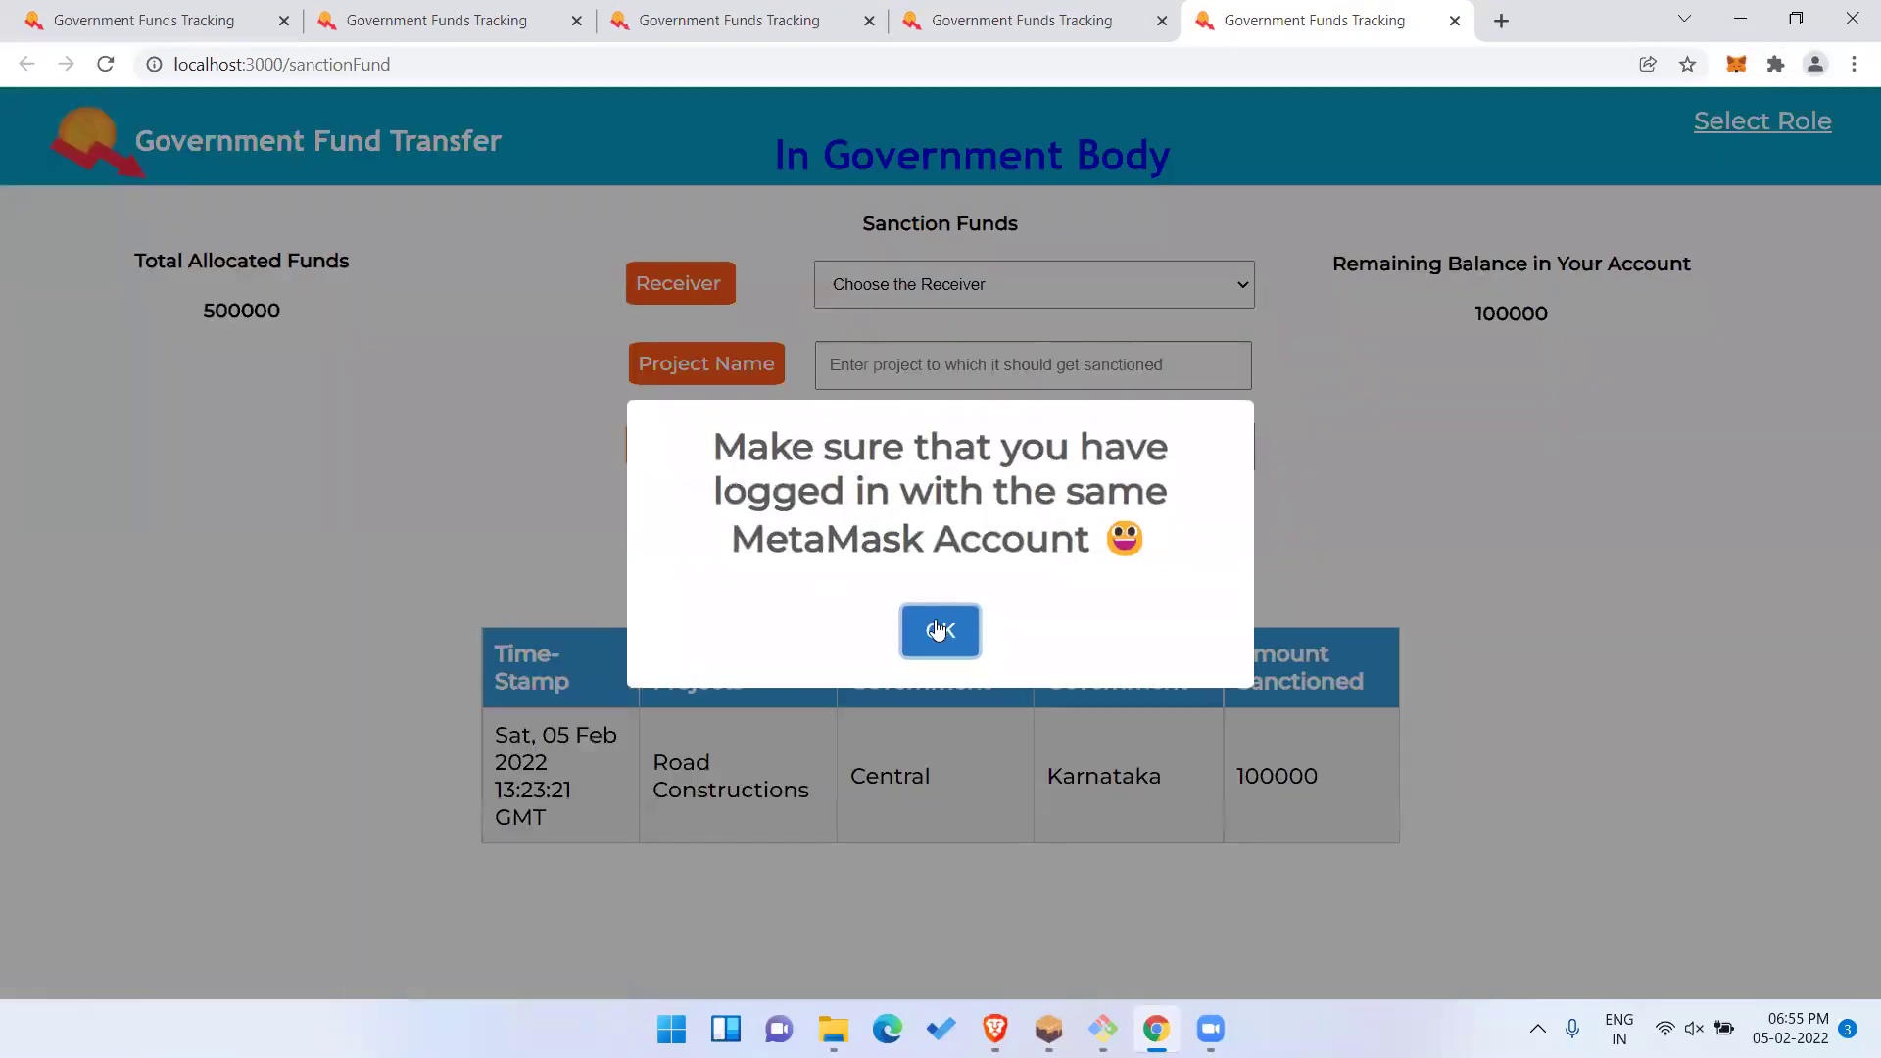
Dismiss the same-account alert and highlight the 100000 remaining balance and Central in the table.
click(938, 630)
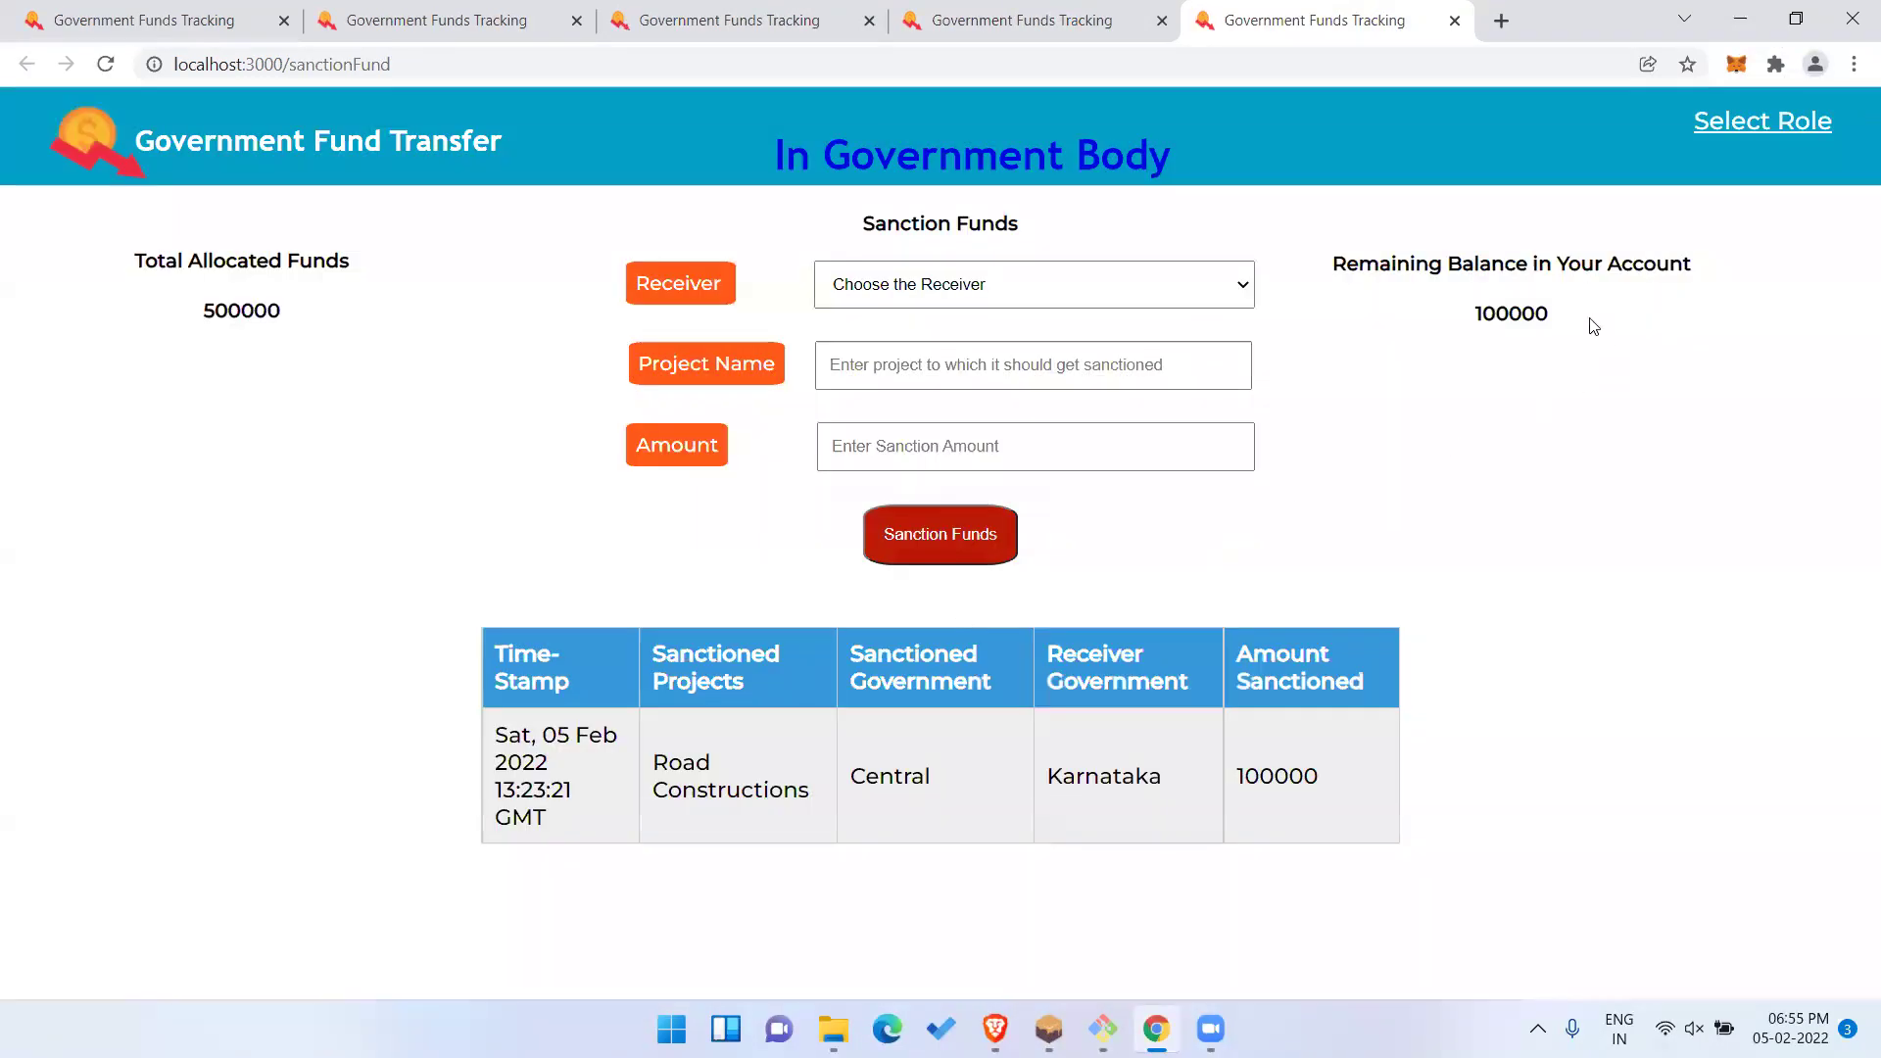
double_click(1515, 307)
click(1523, 342)
double_click(872, 781)
click(1521, 380)
Select Karnataka as the receiver, then switch to Ganache.
click(1224, 299)
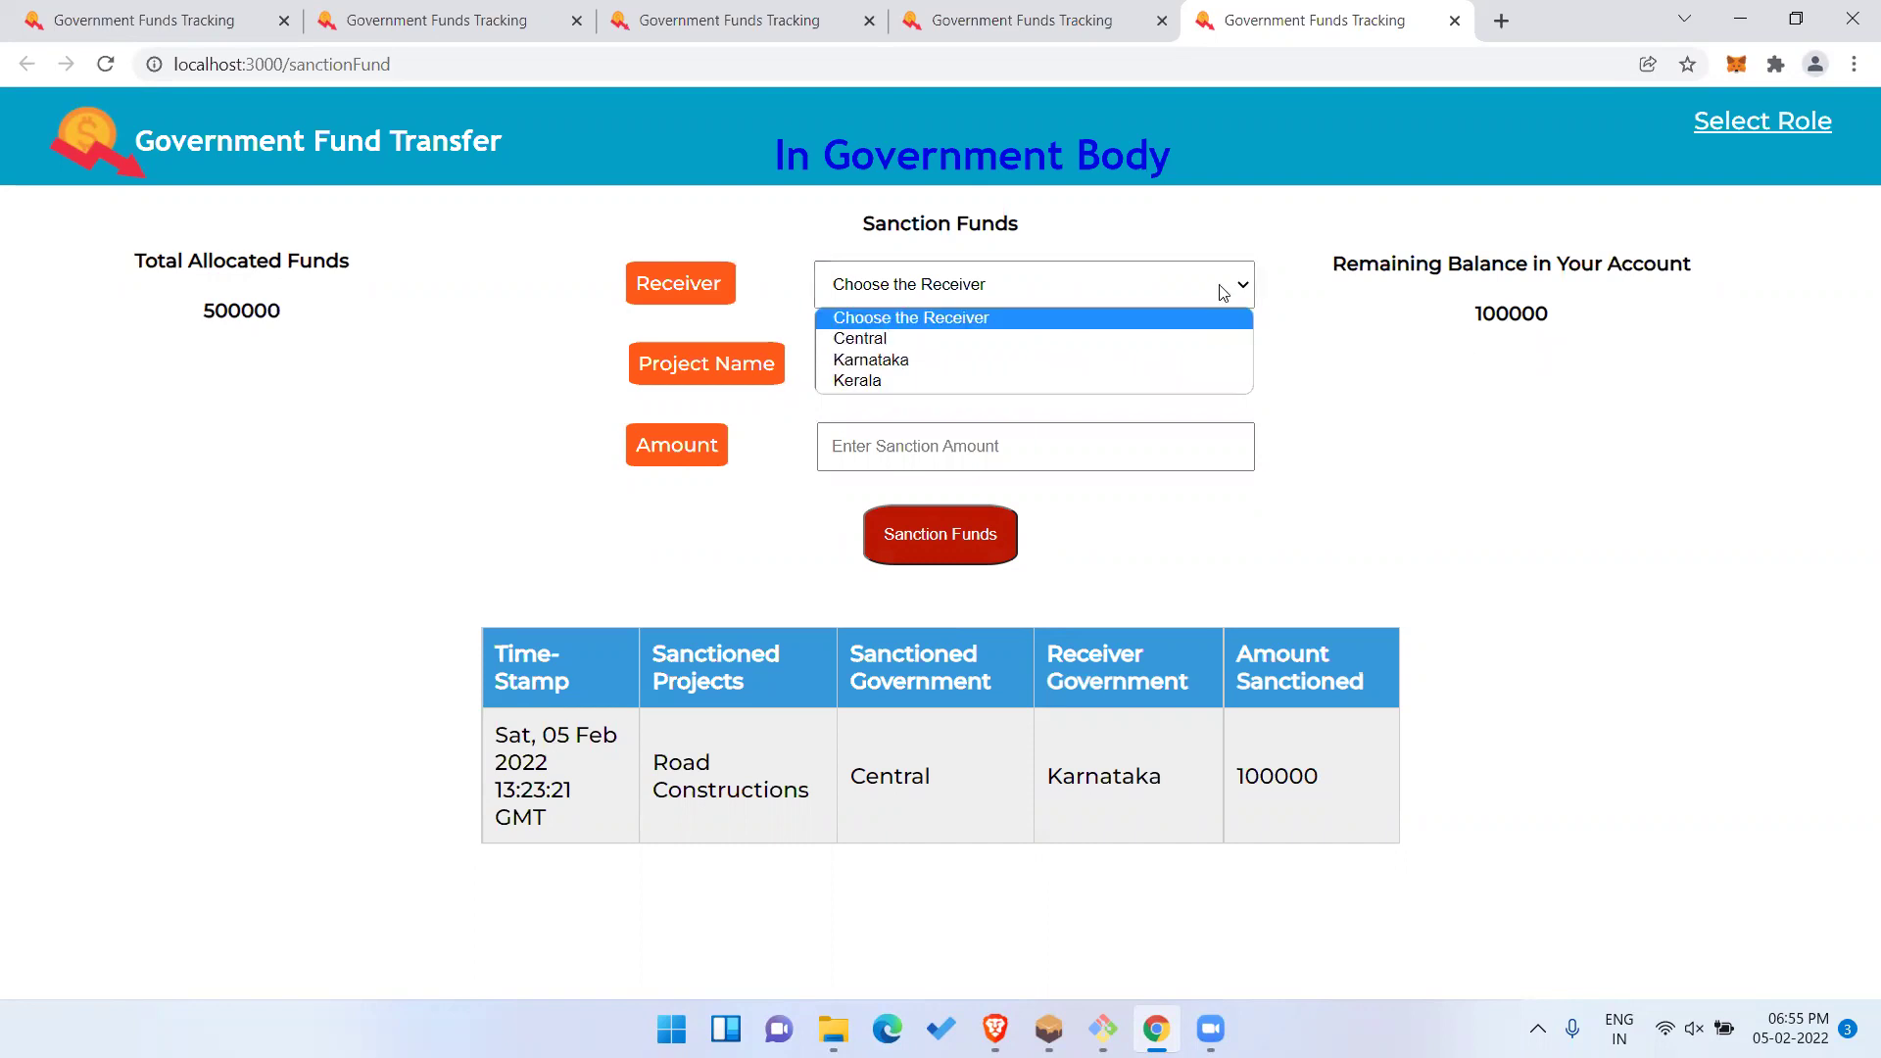
click(1035, 359)
click(1066, 292)
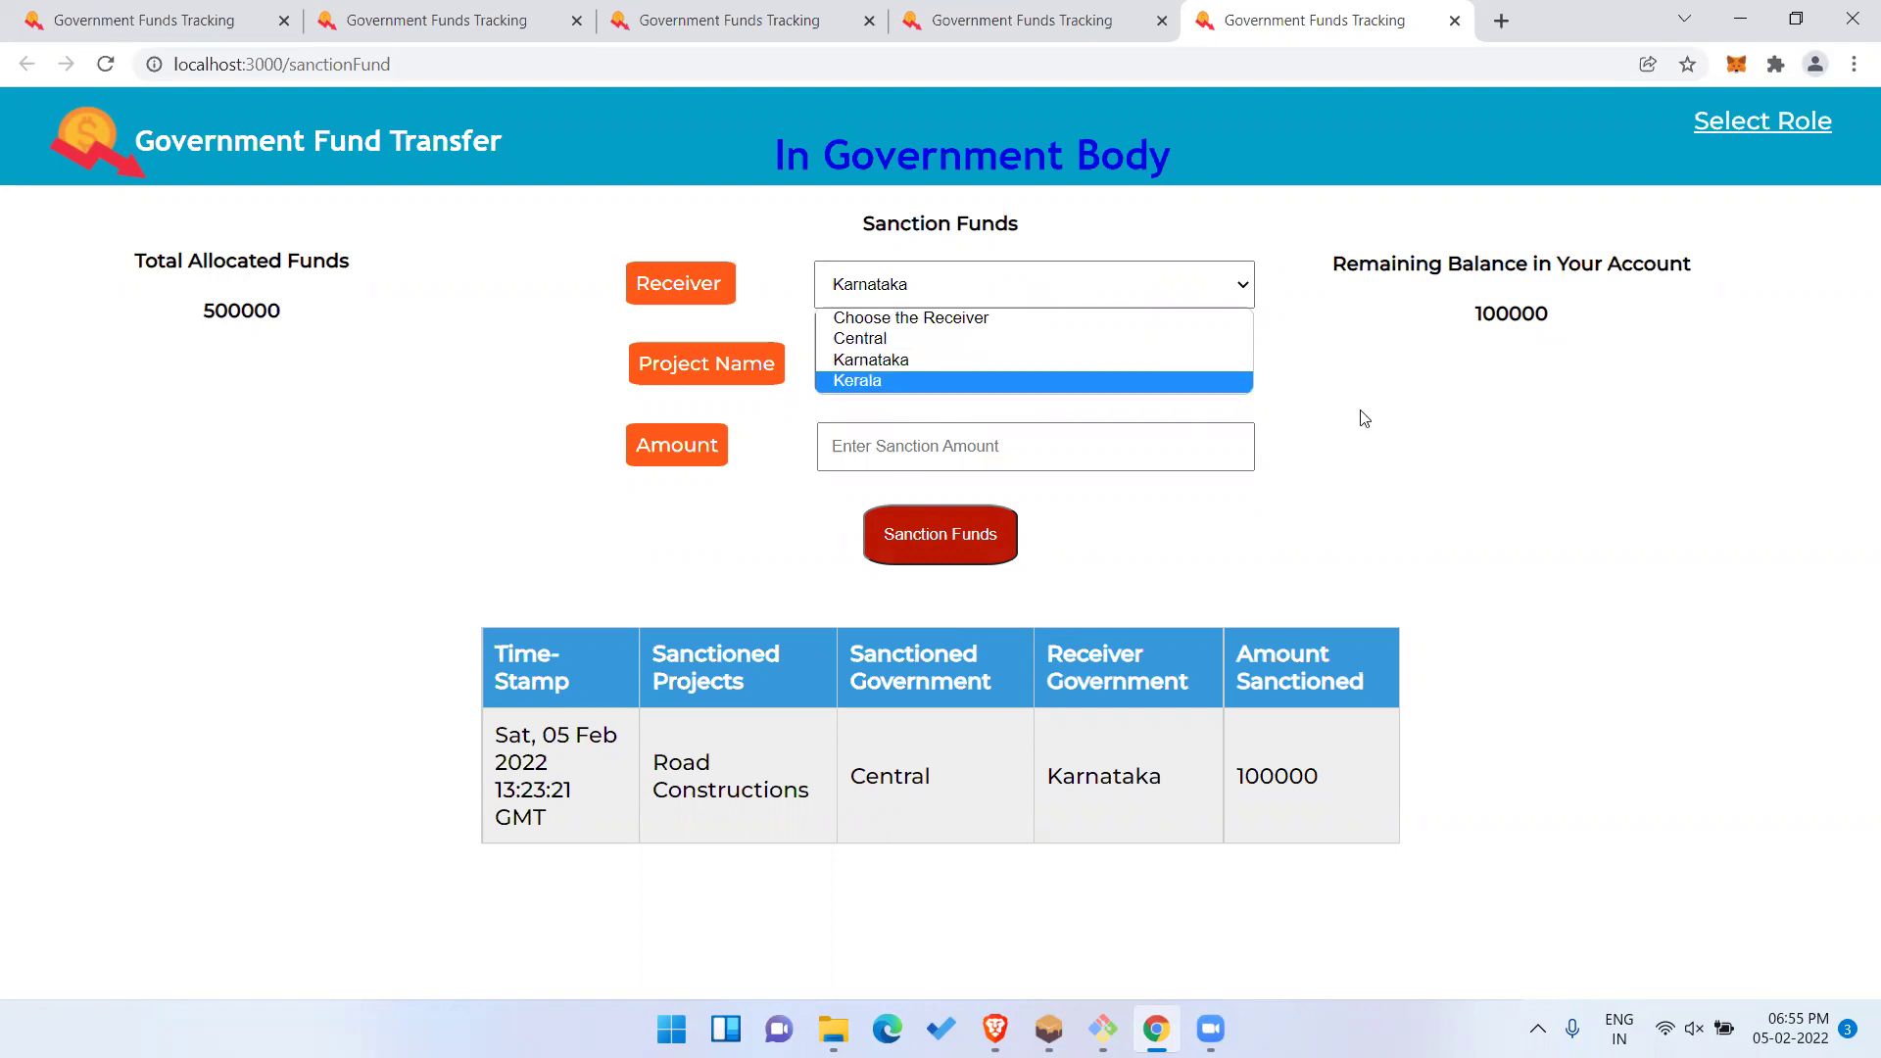
click(1434, 423)
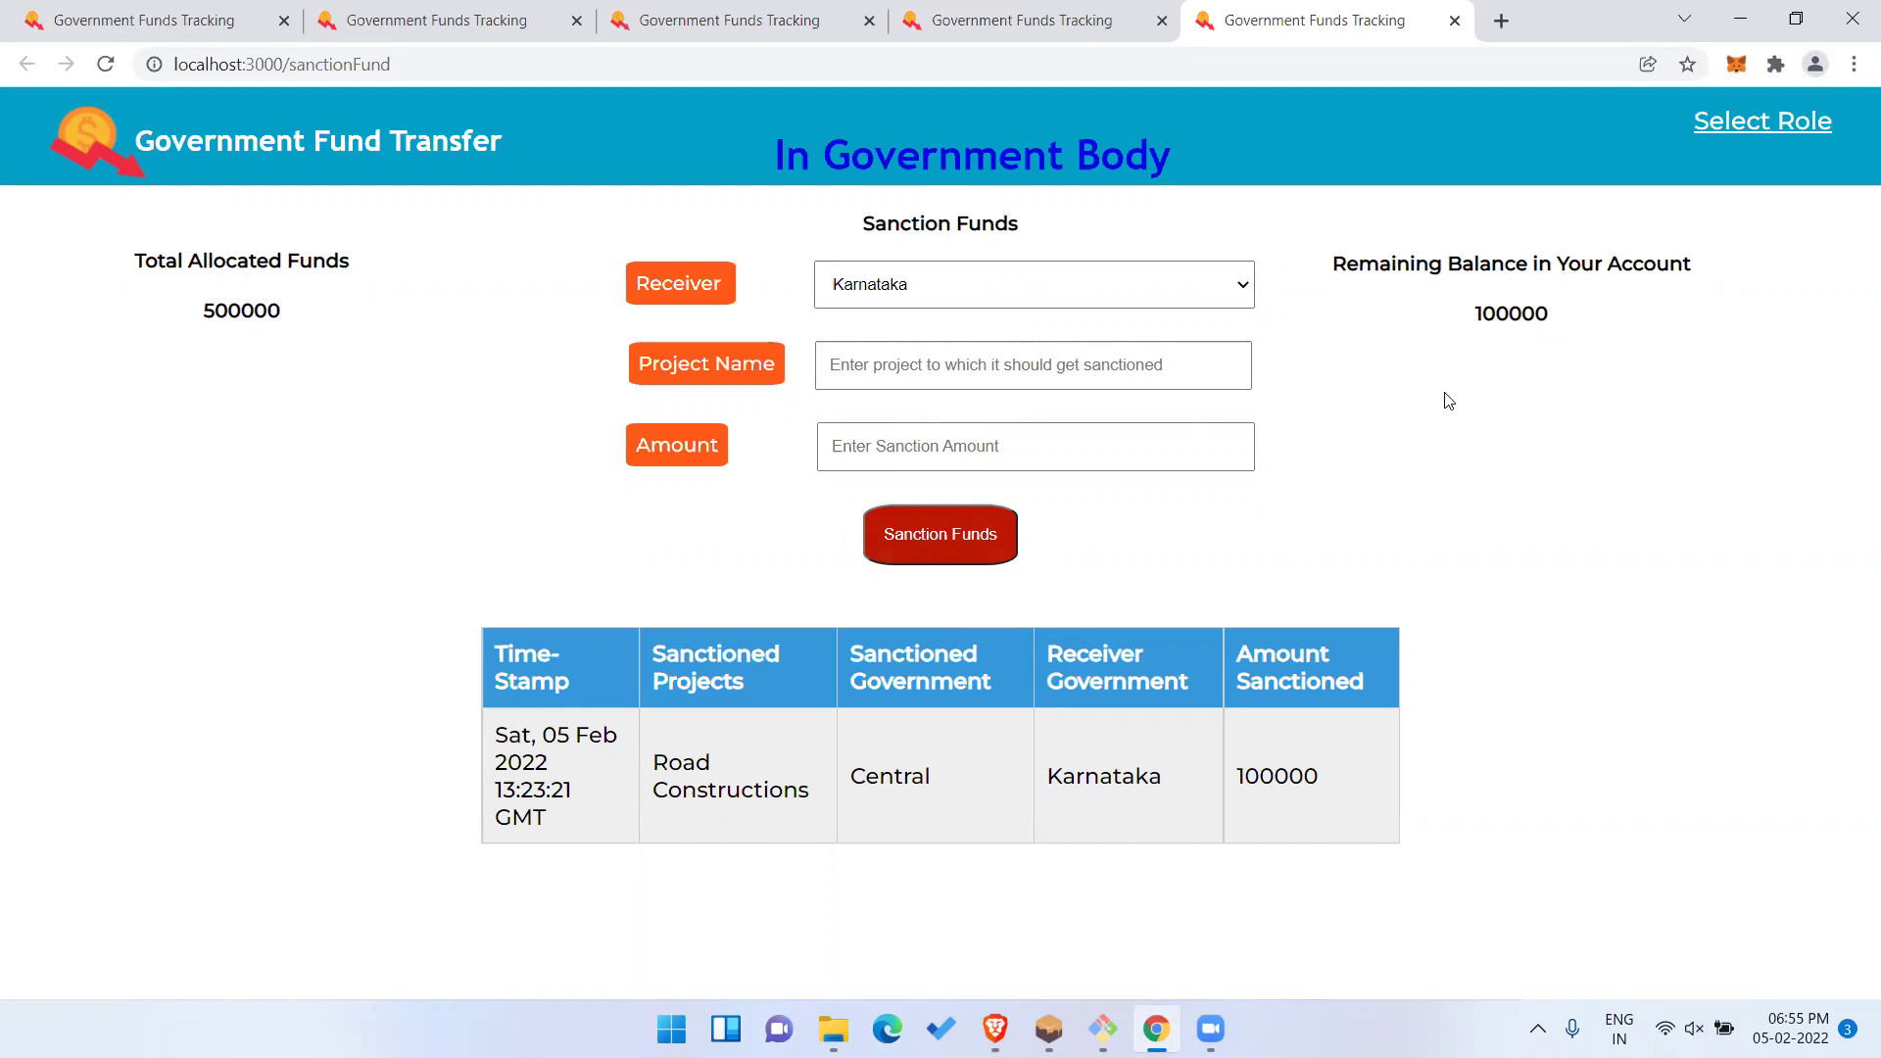
click(1049, 1029)
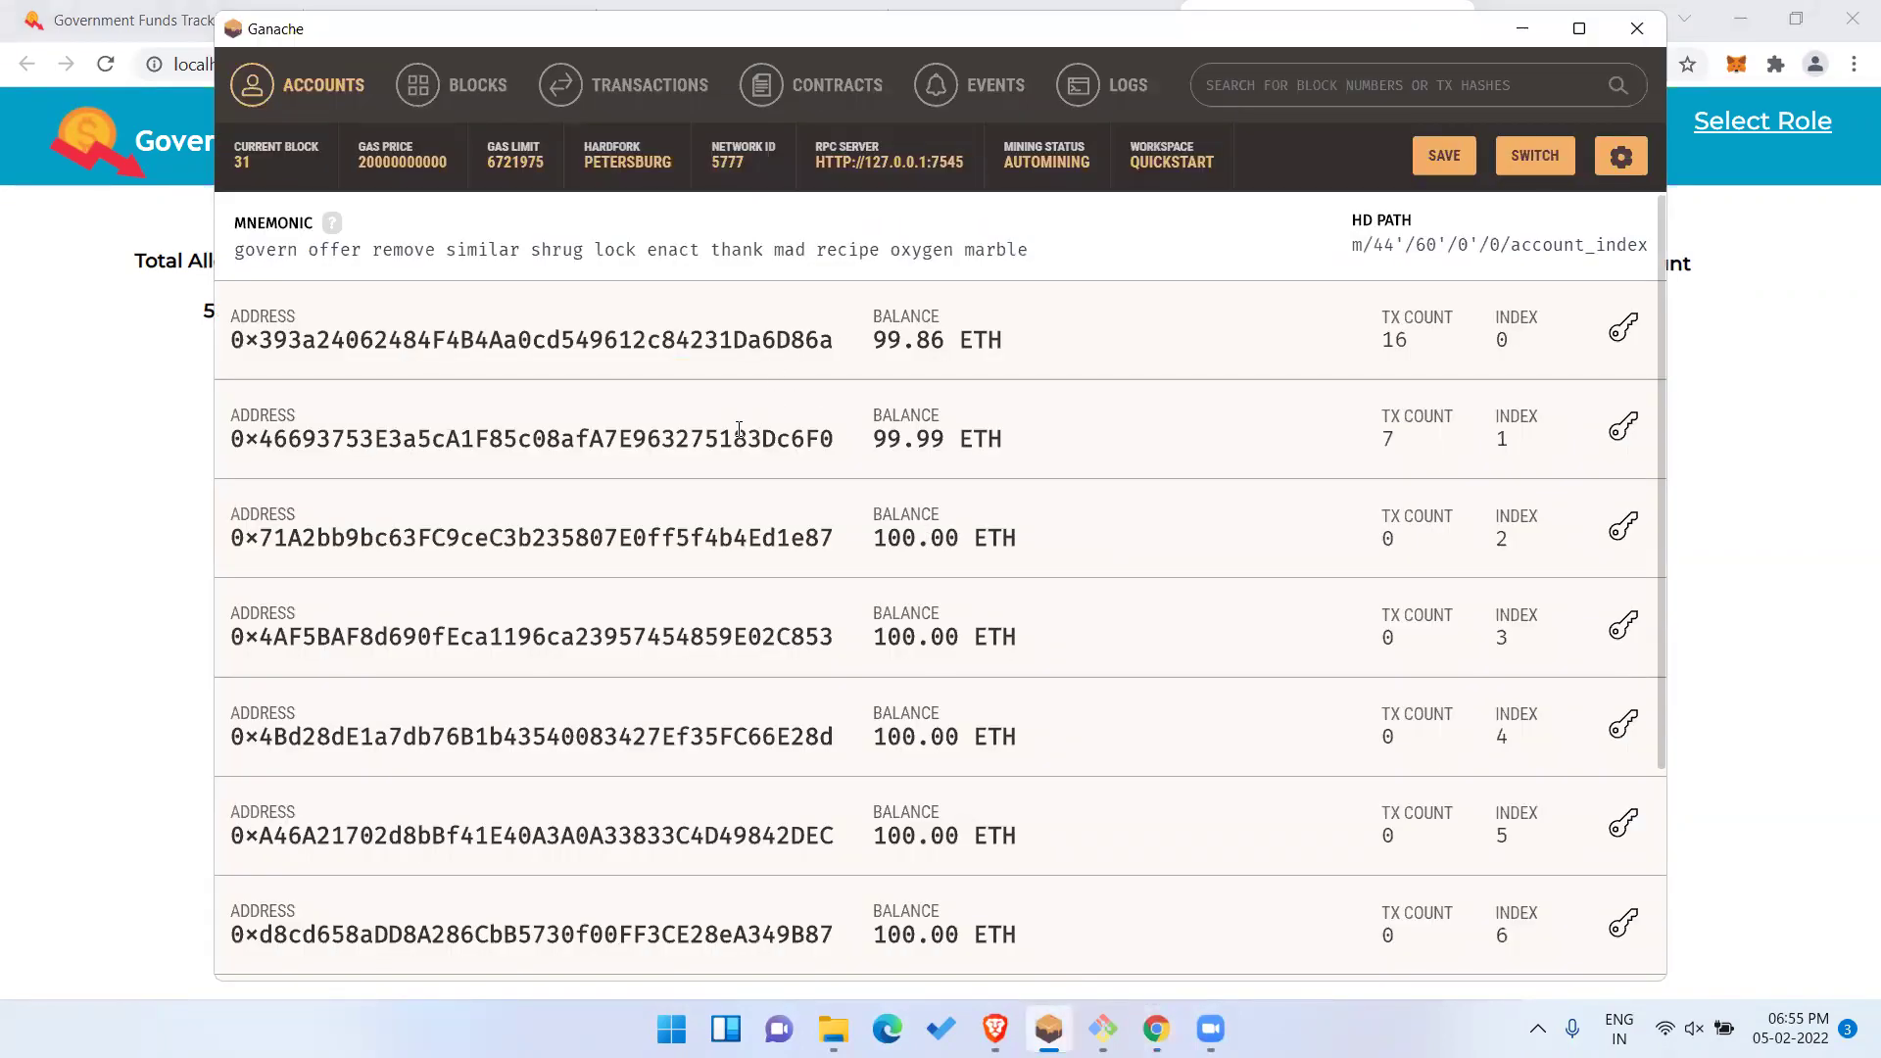
Highlight the index 1–3 addresses, then reveal and copy the index 3 account's private key.
double_click(764, 438)
double_click(779, 540)
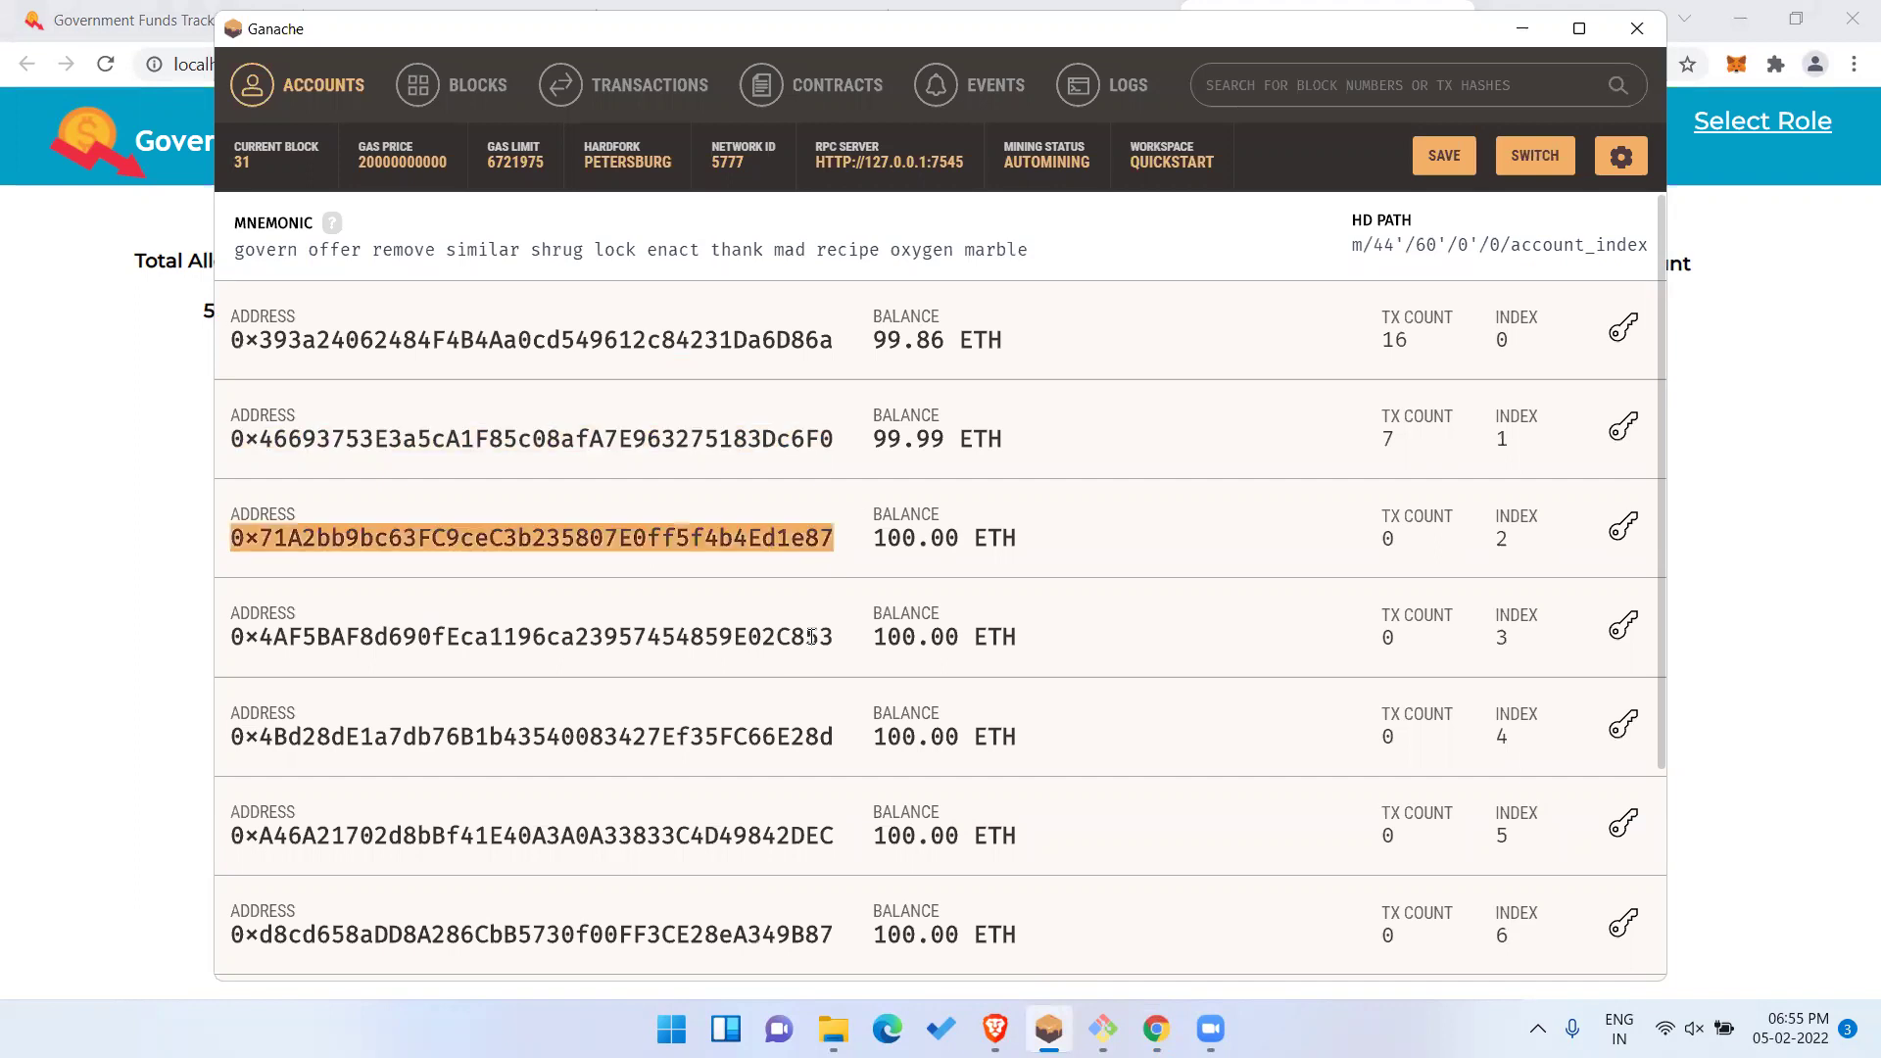
double_click(813, 637)
click(1623, 627)
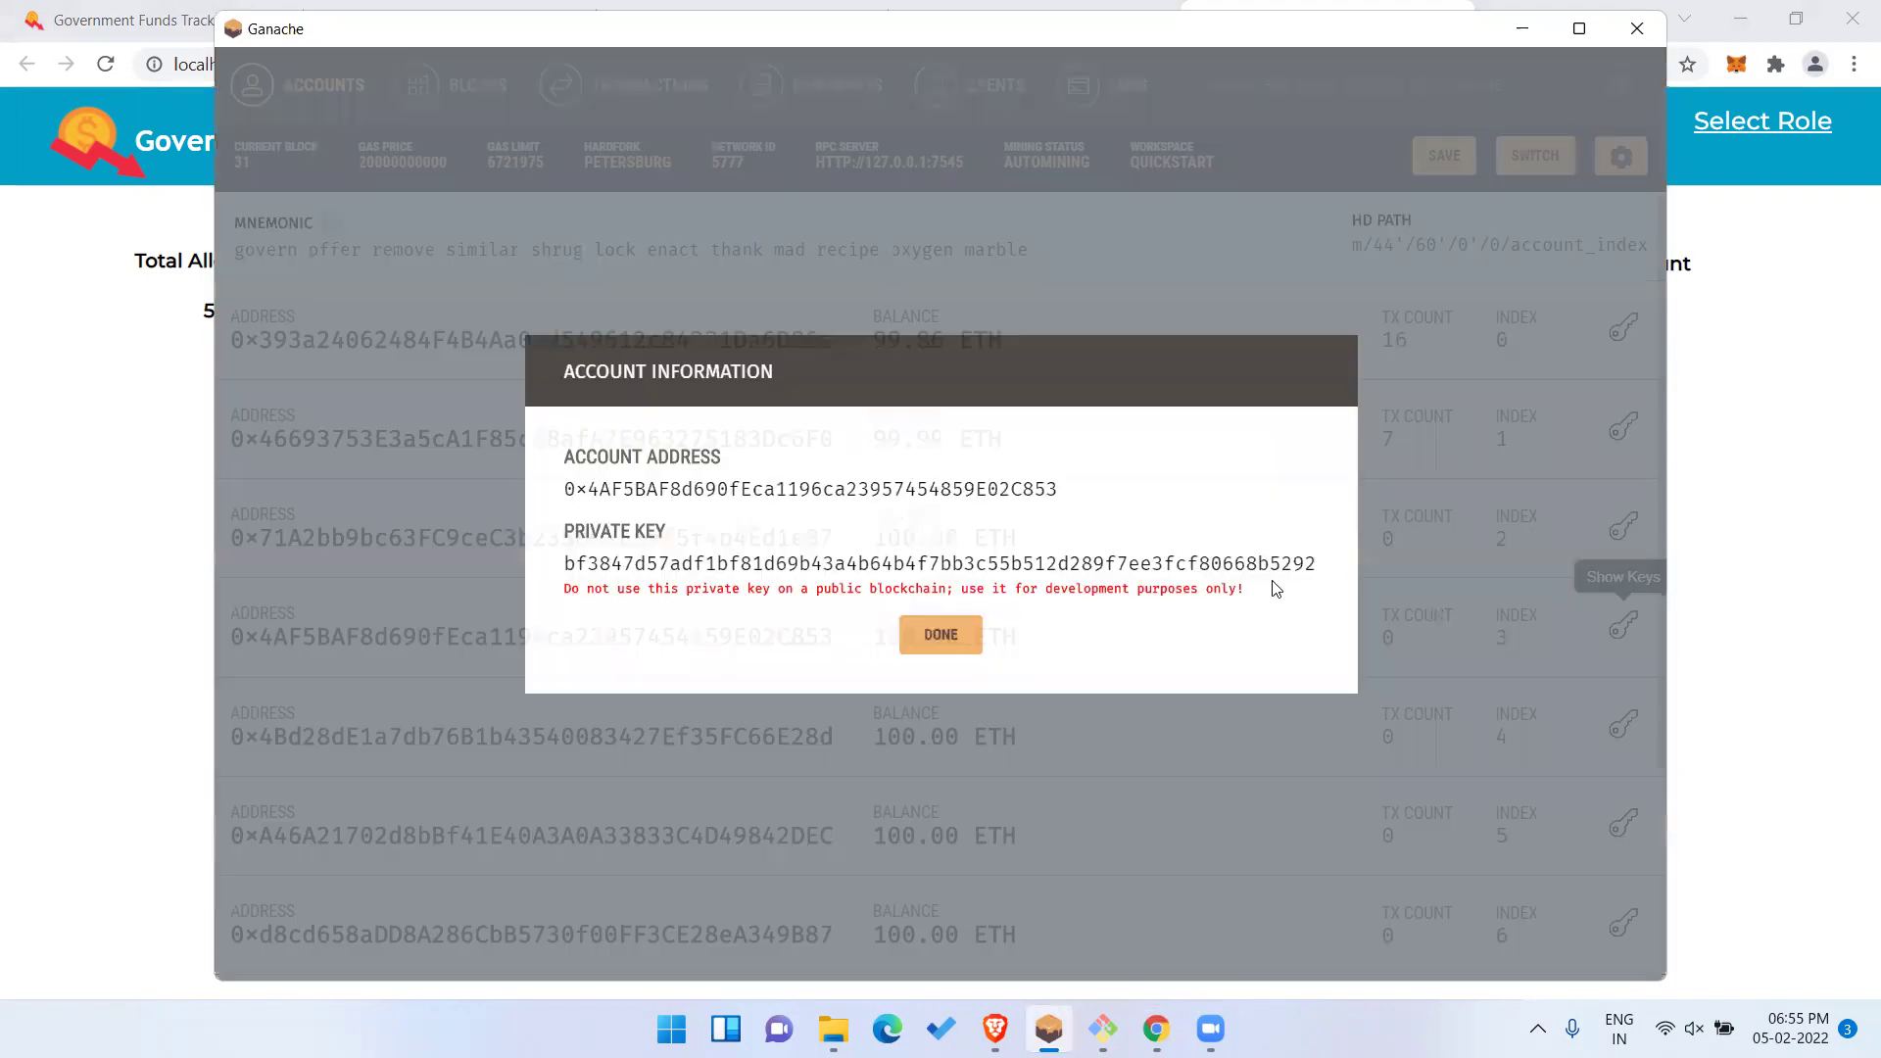
double_click(1278, 565)
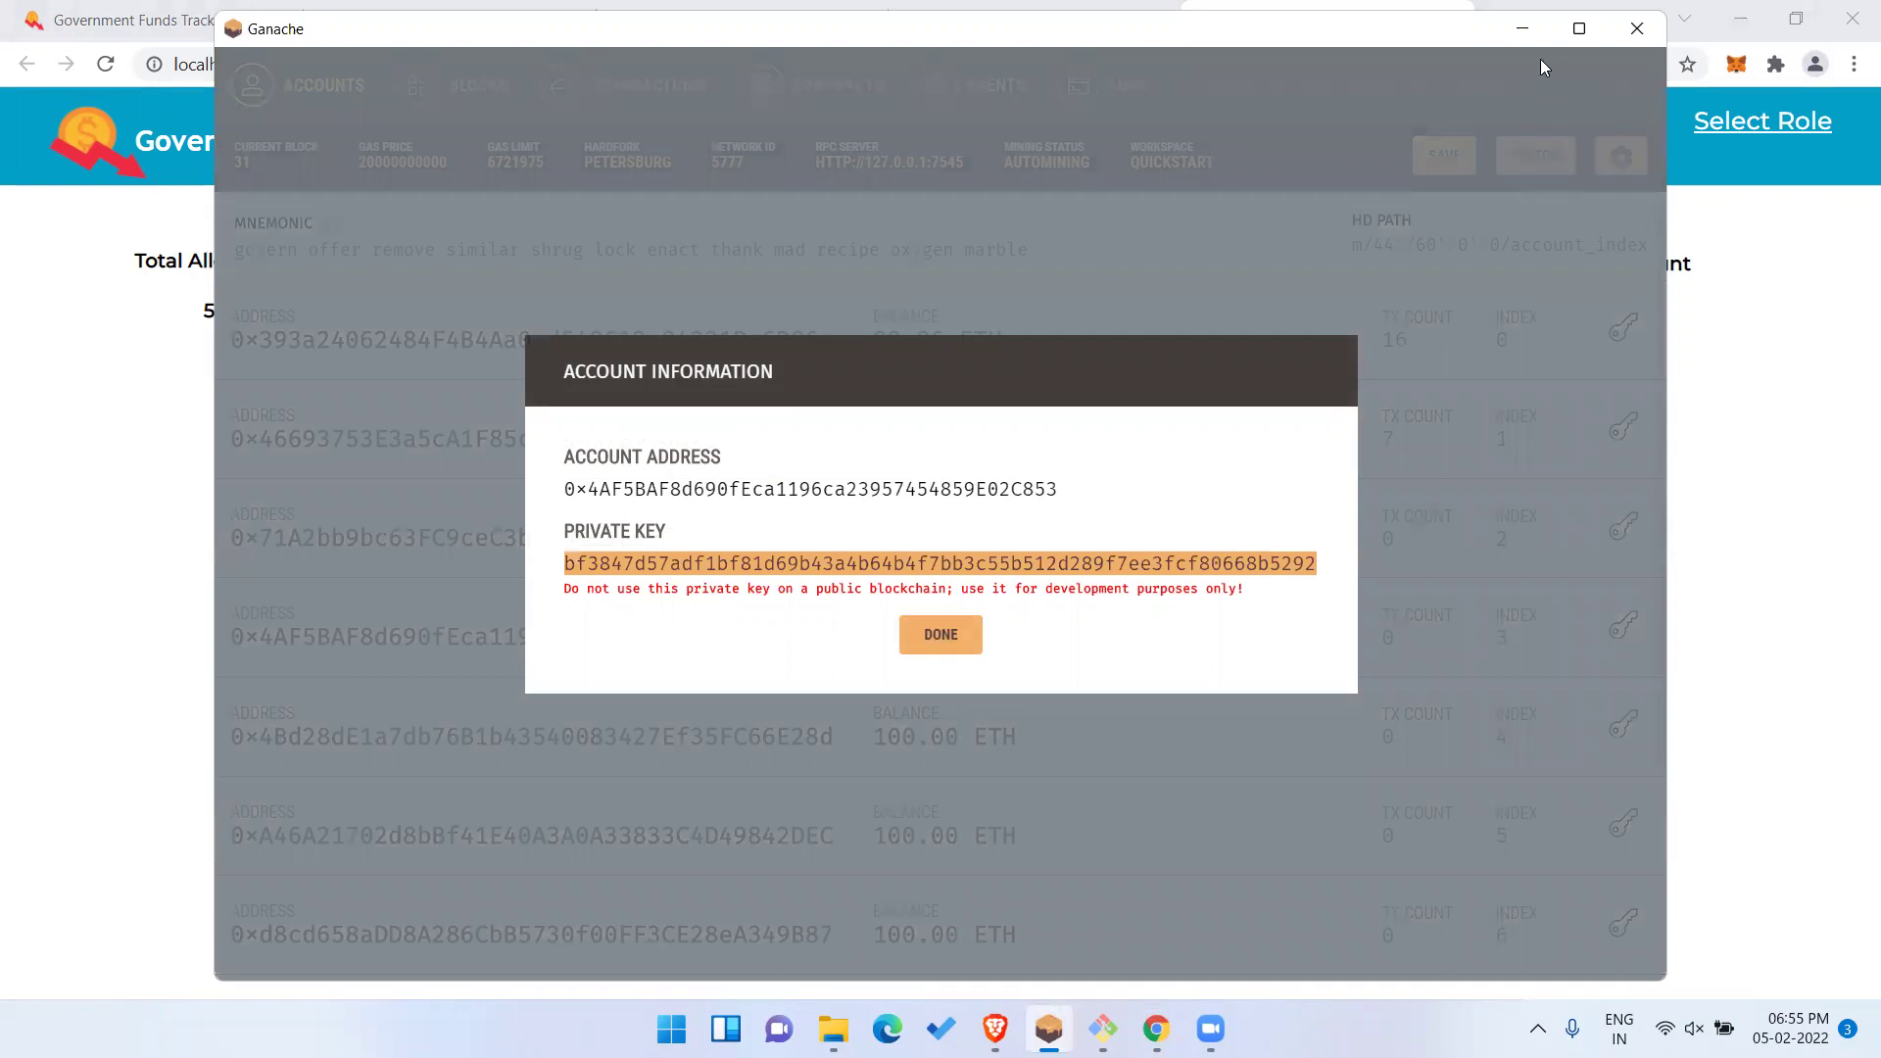
click(1715, 93)
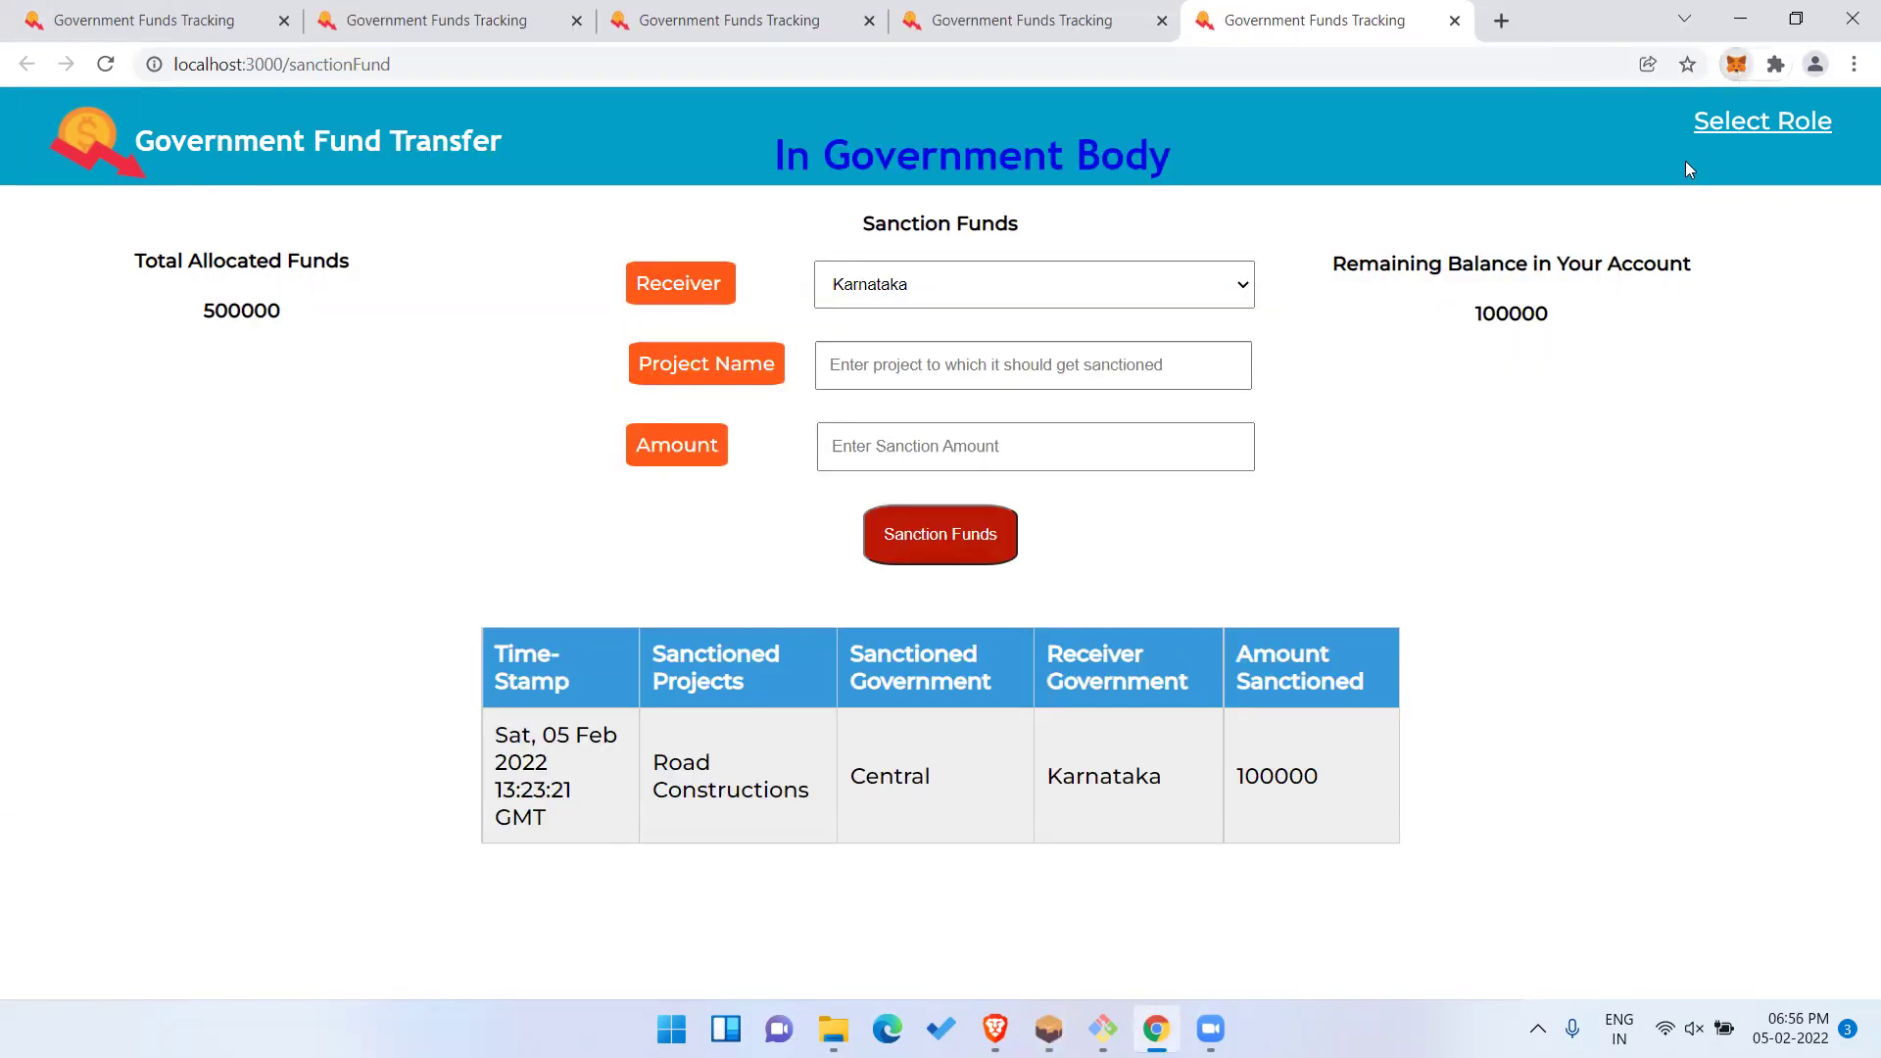
Import the index 3 private key into MetaMask and connect Account 5 to the site.
click(1737, 63)
click(1710, 126)
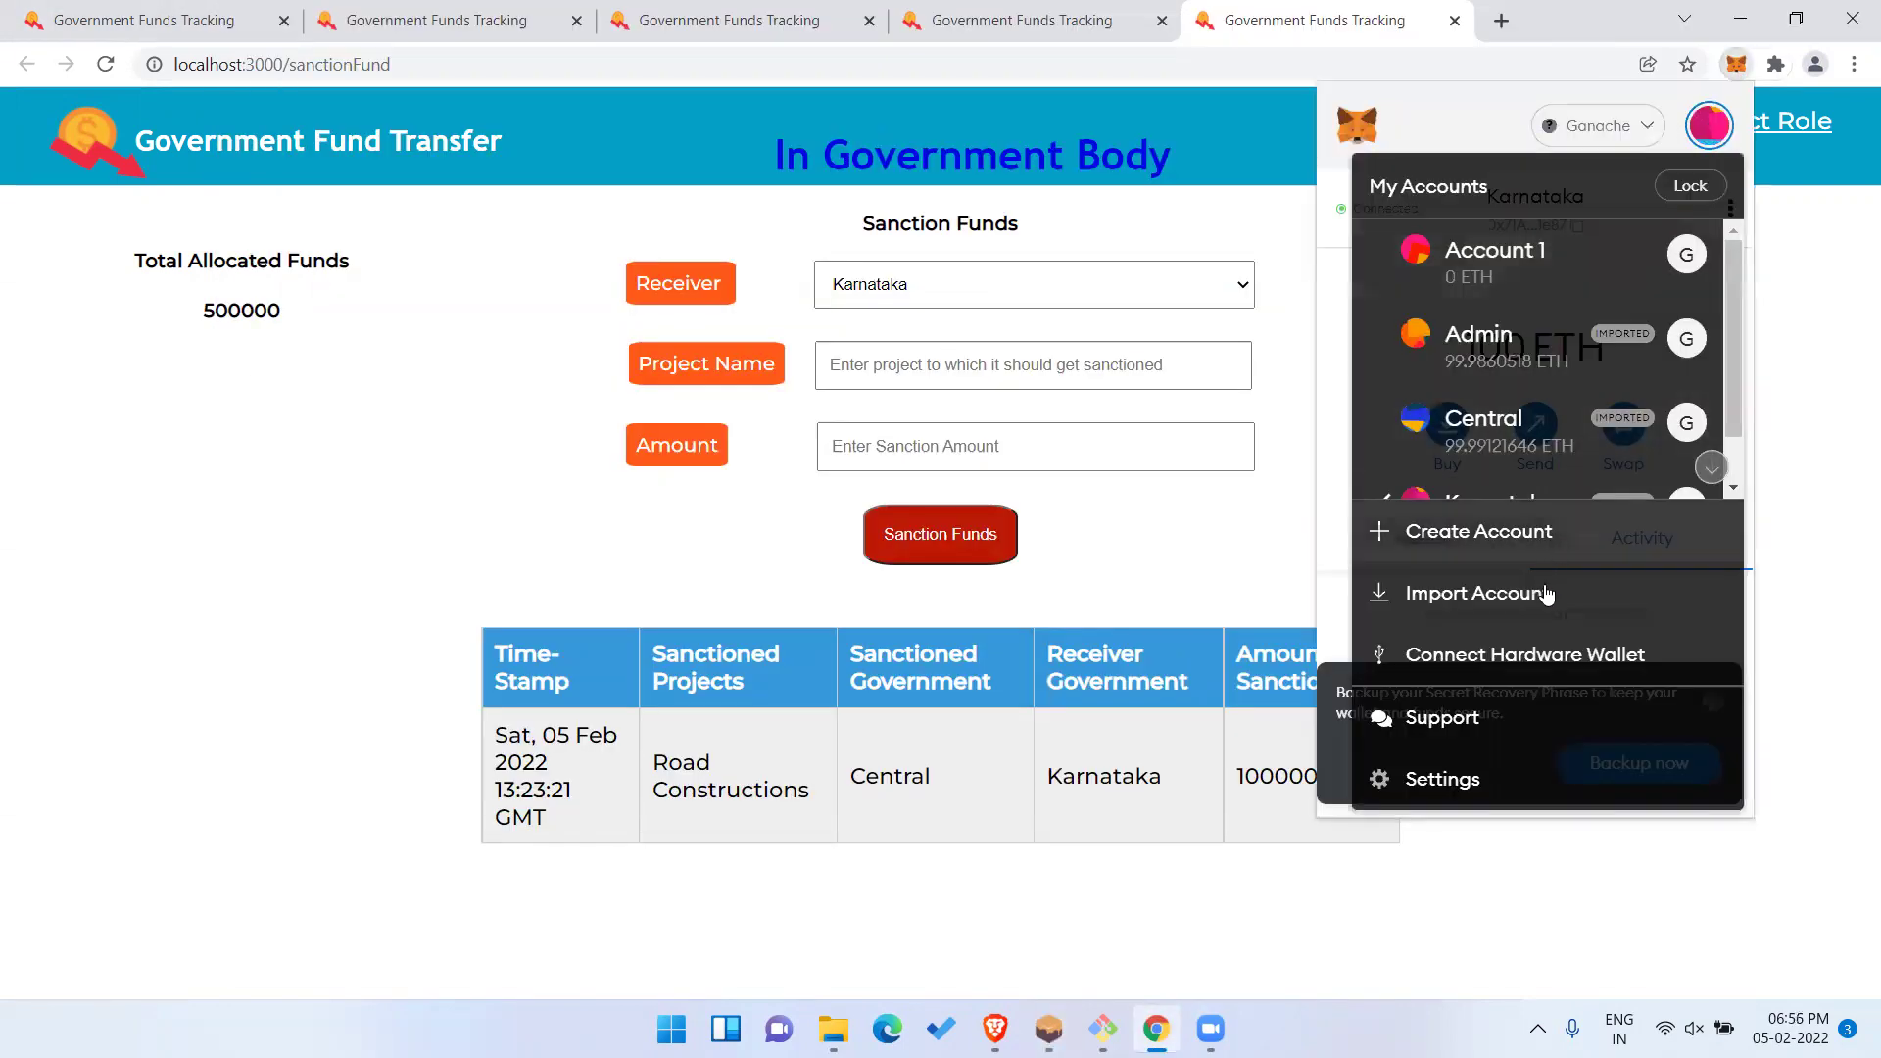
click(1547, 592)
key(ctrl+v)
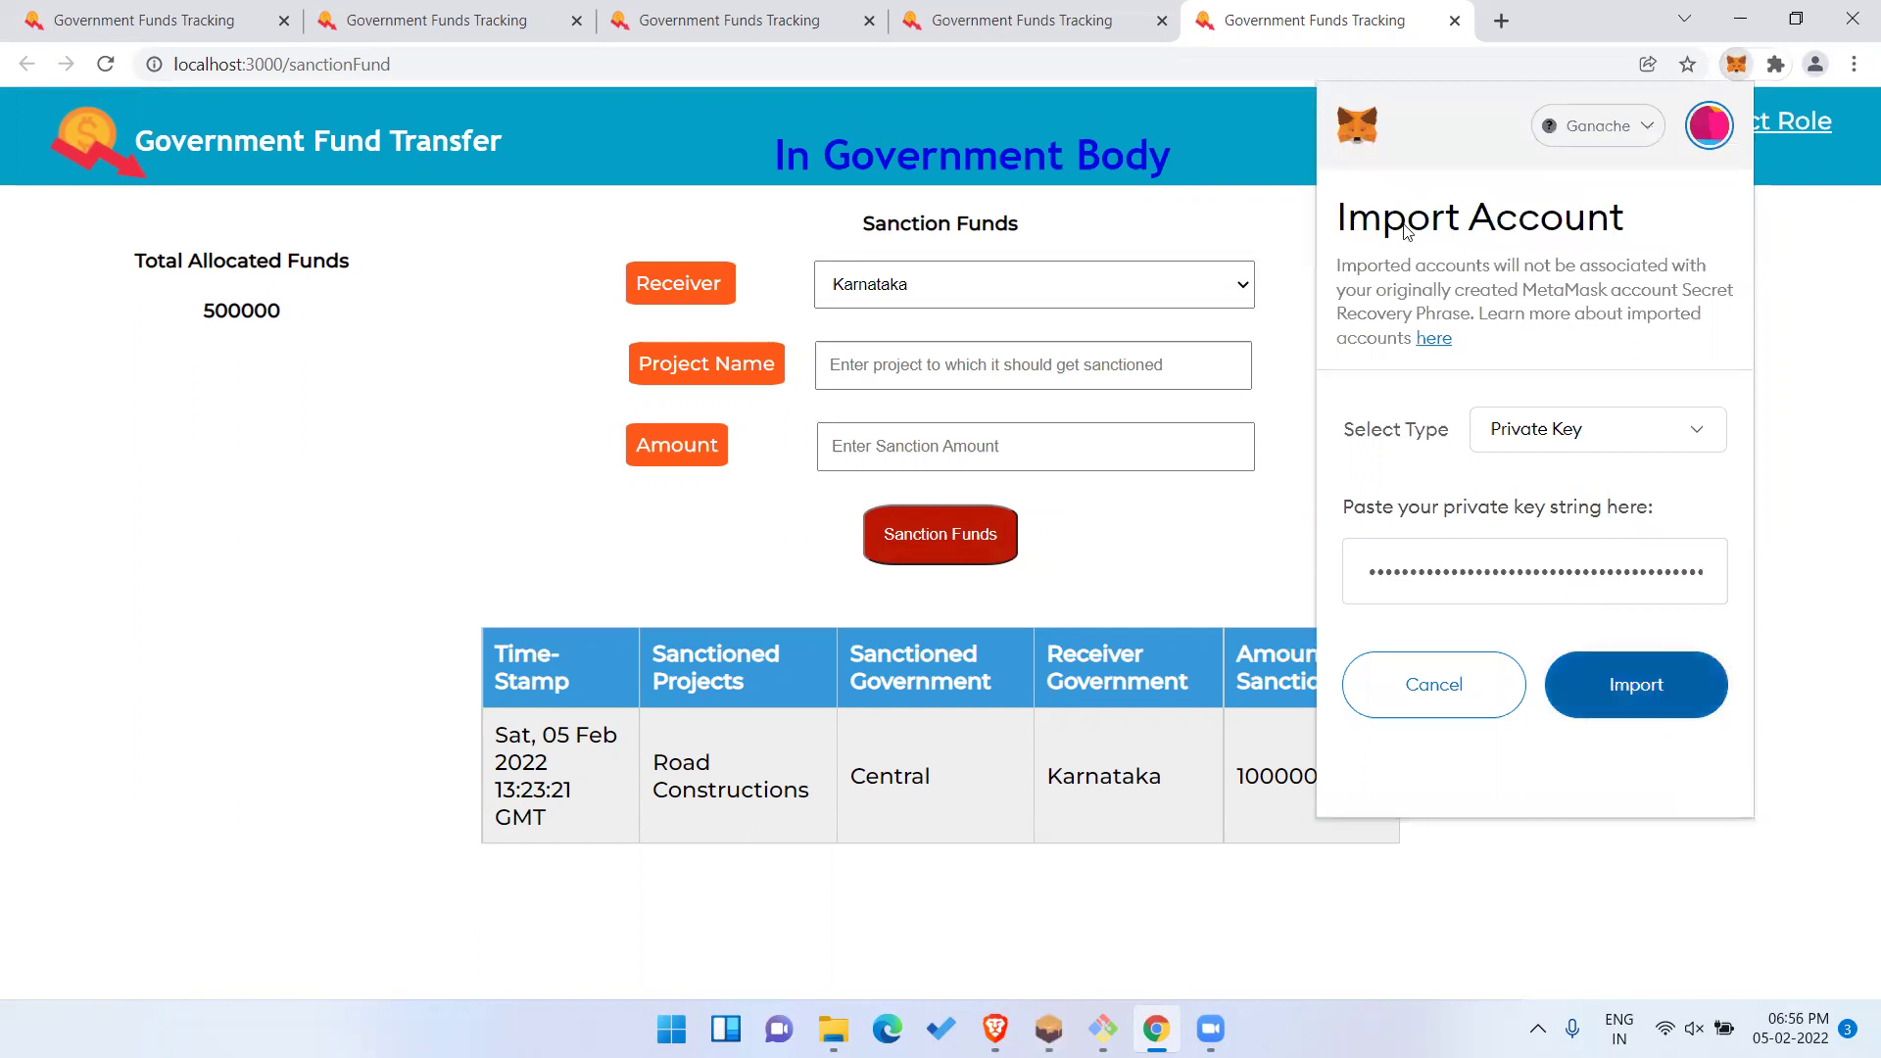
click(1617, 691)
click(1383, 211)
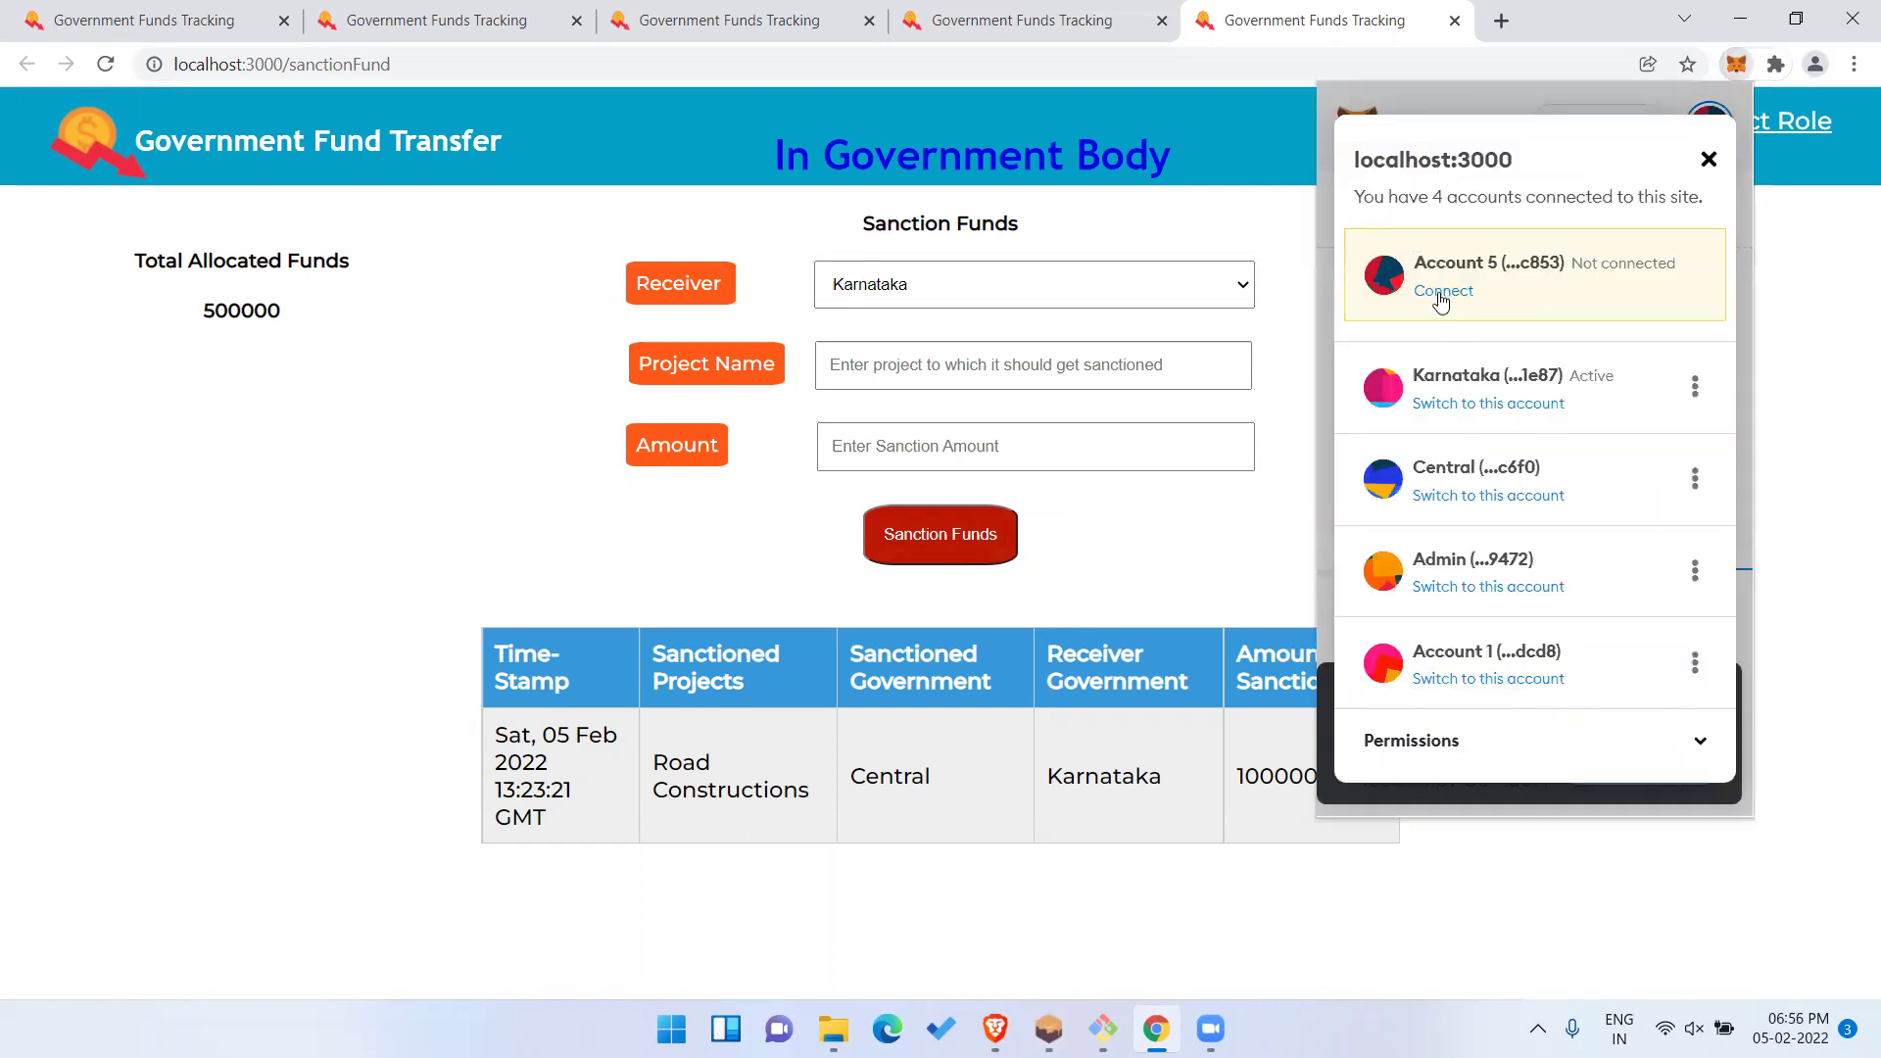
click(1444, 291)
click(1709, 176)
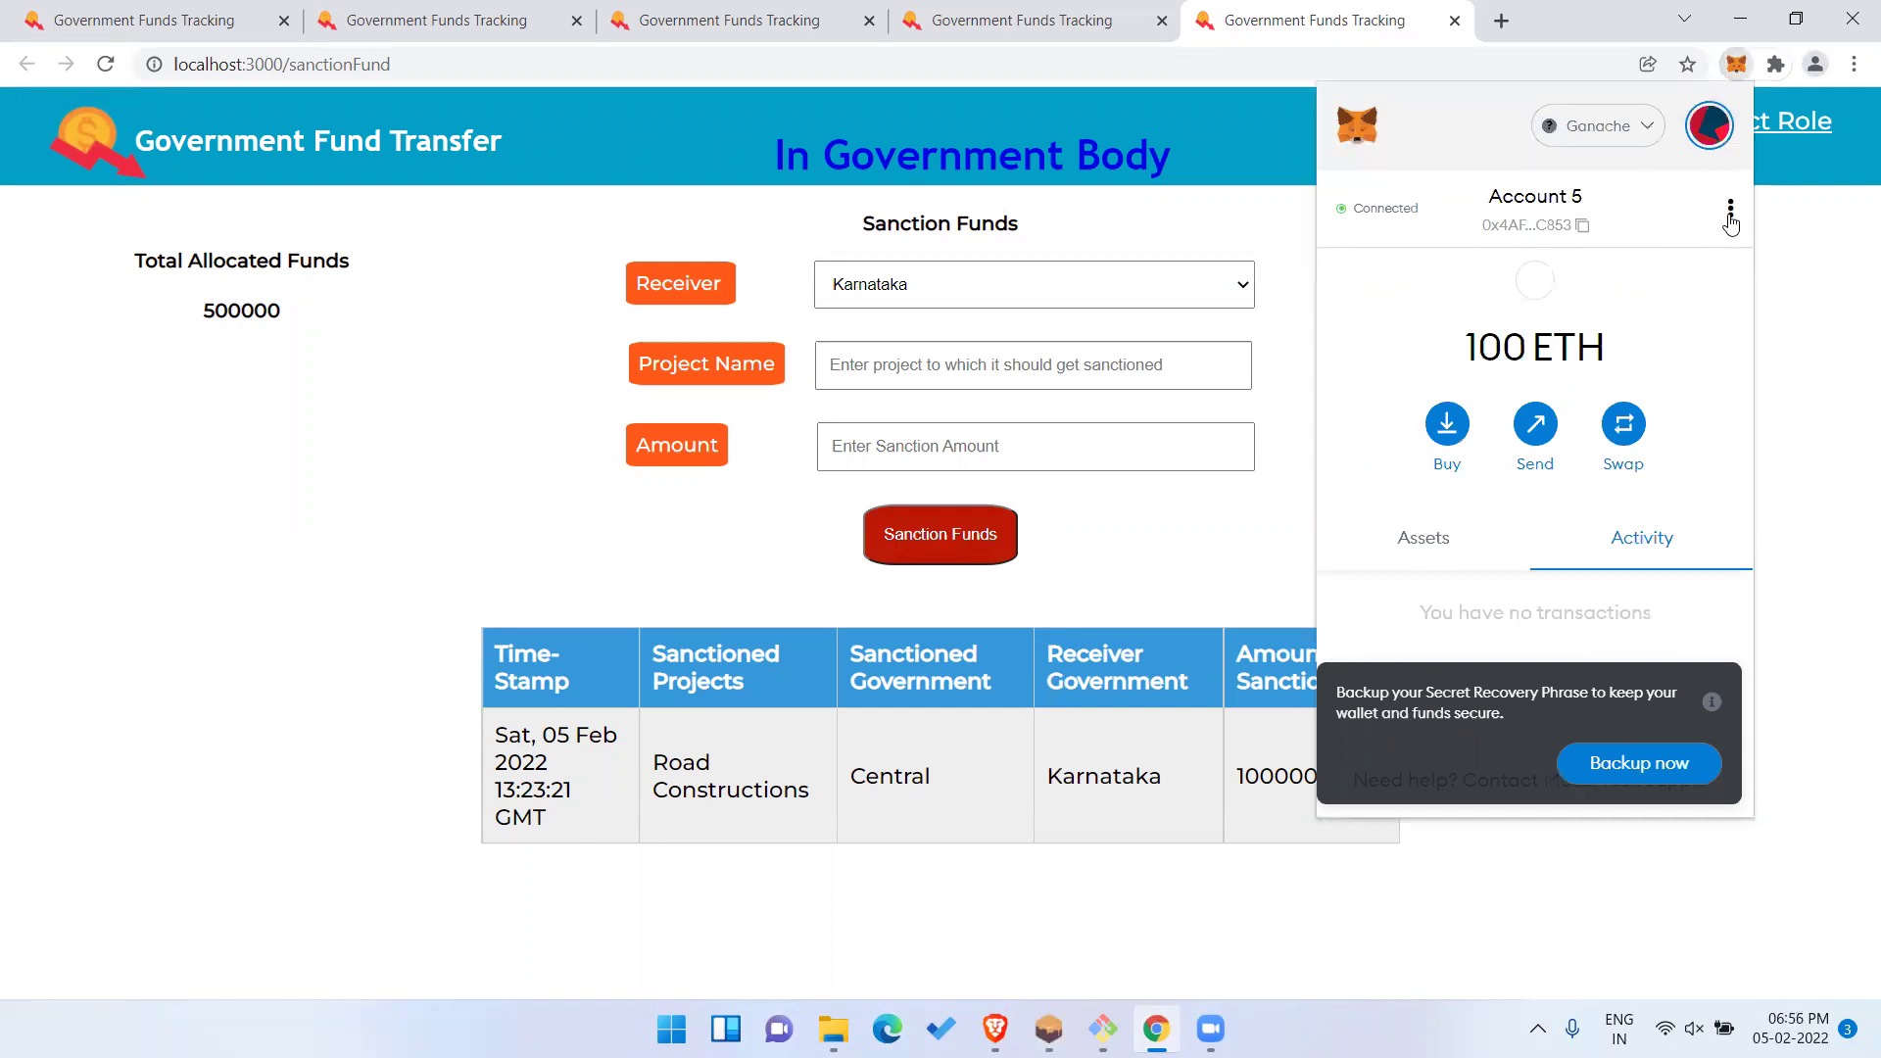
Rename Account 5 to Kerala in its account details.
click(1730, 211)
click(1597, 384)
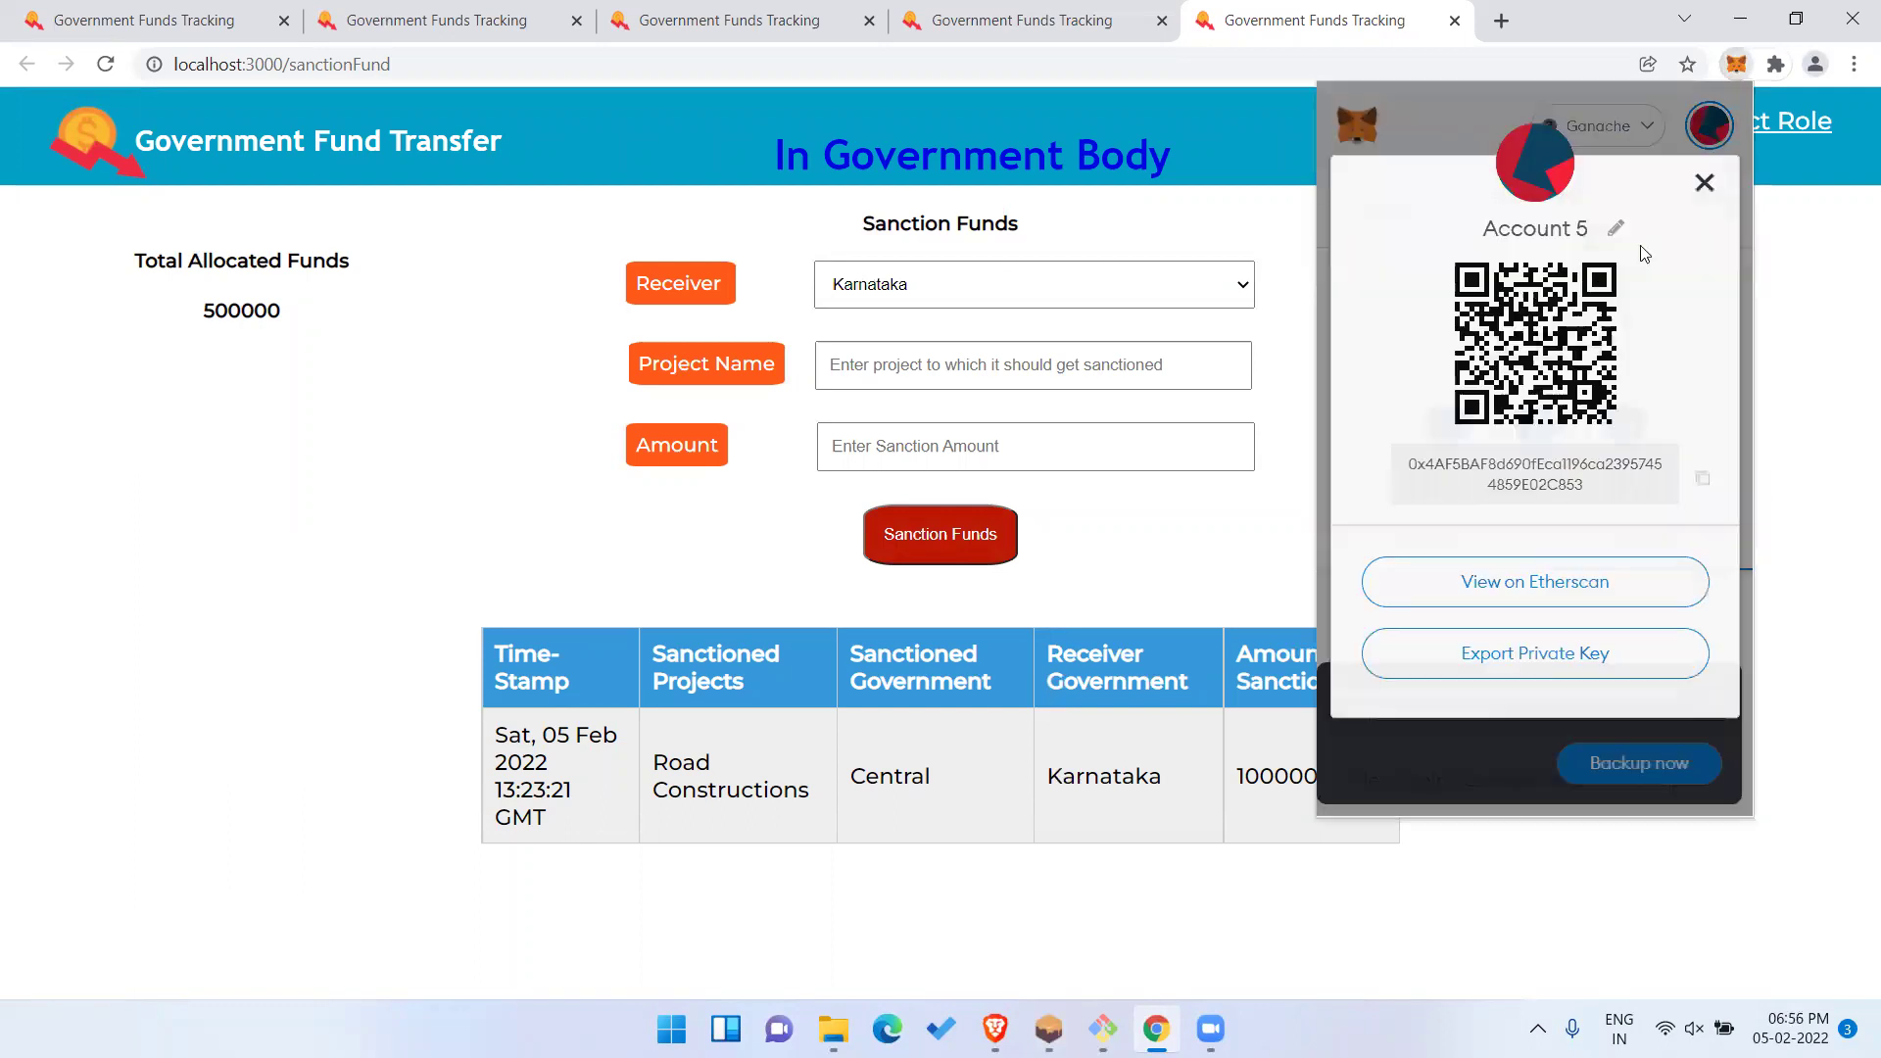
click(1615, 235)
key(ctrl+a)
text(Kerala)
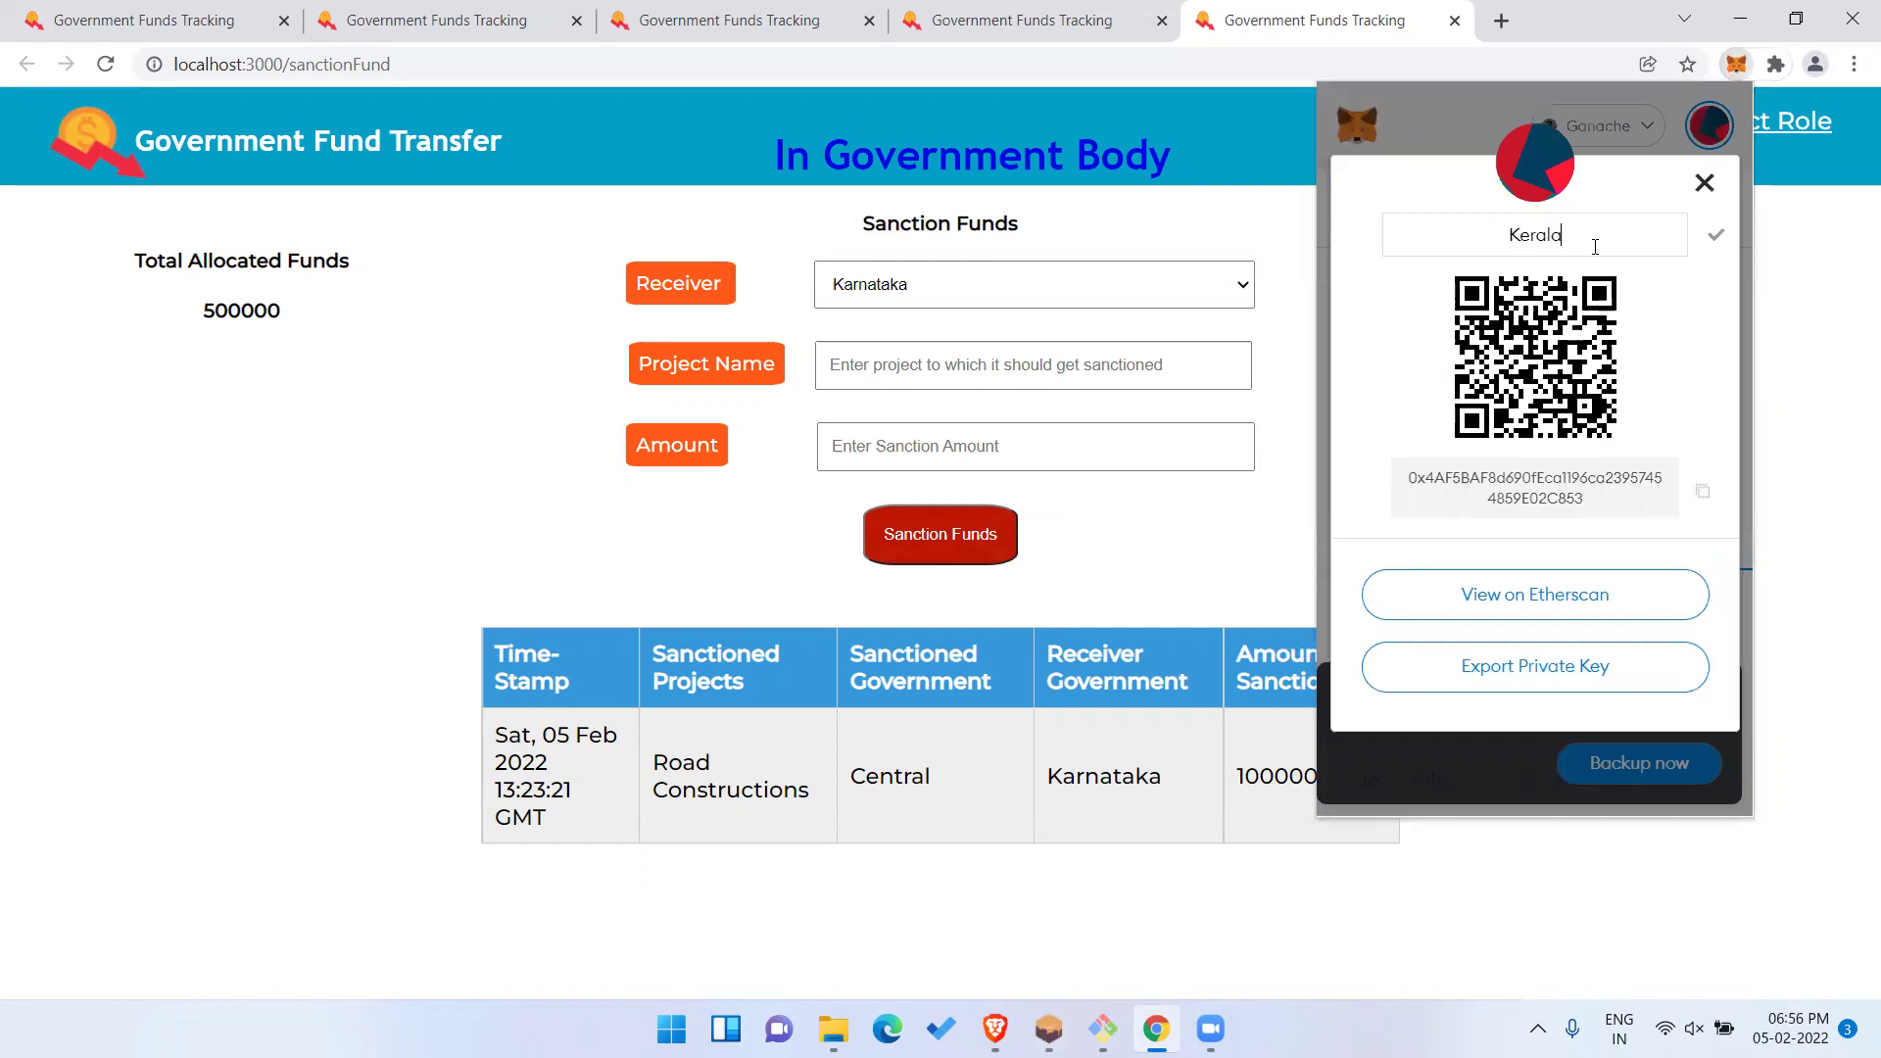
click(1716, 236)
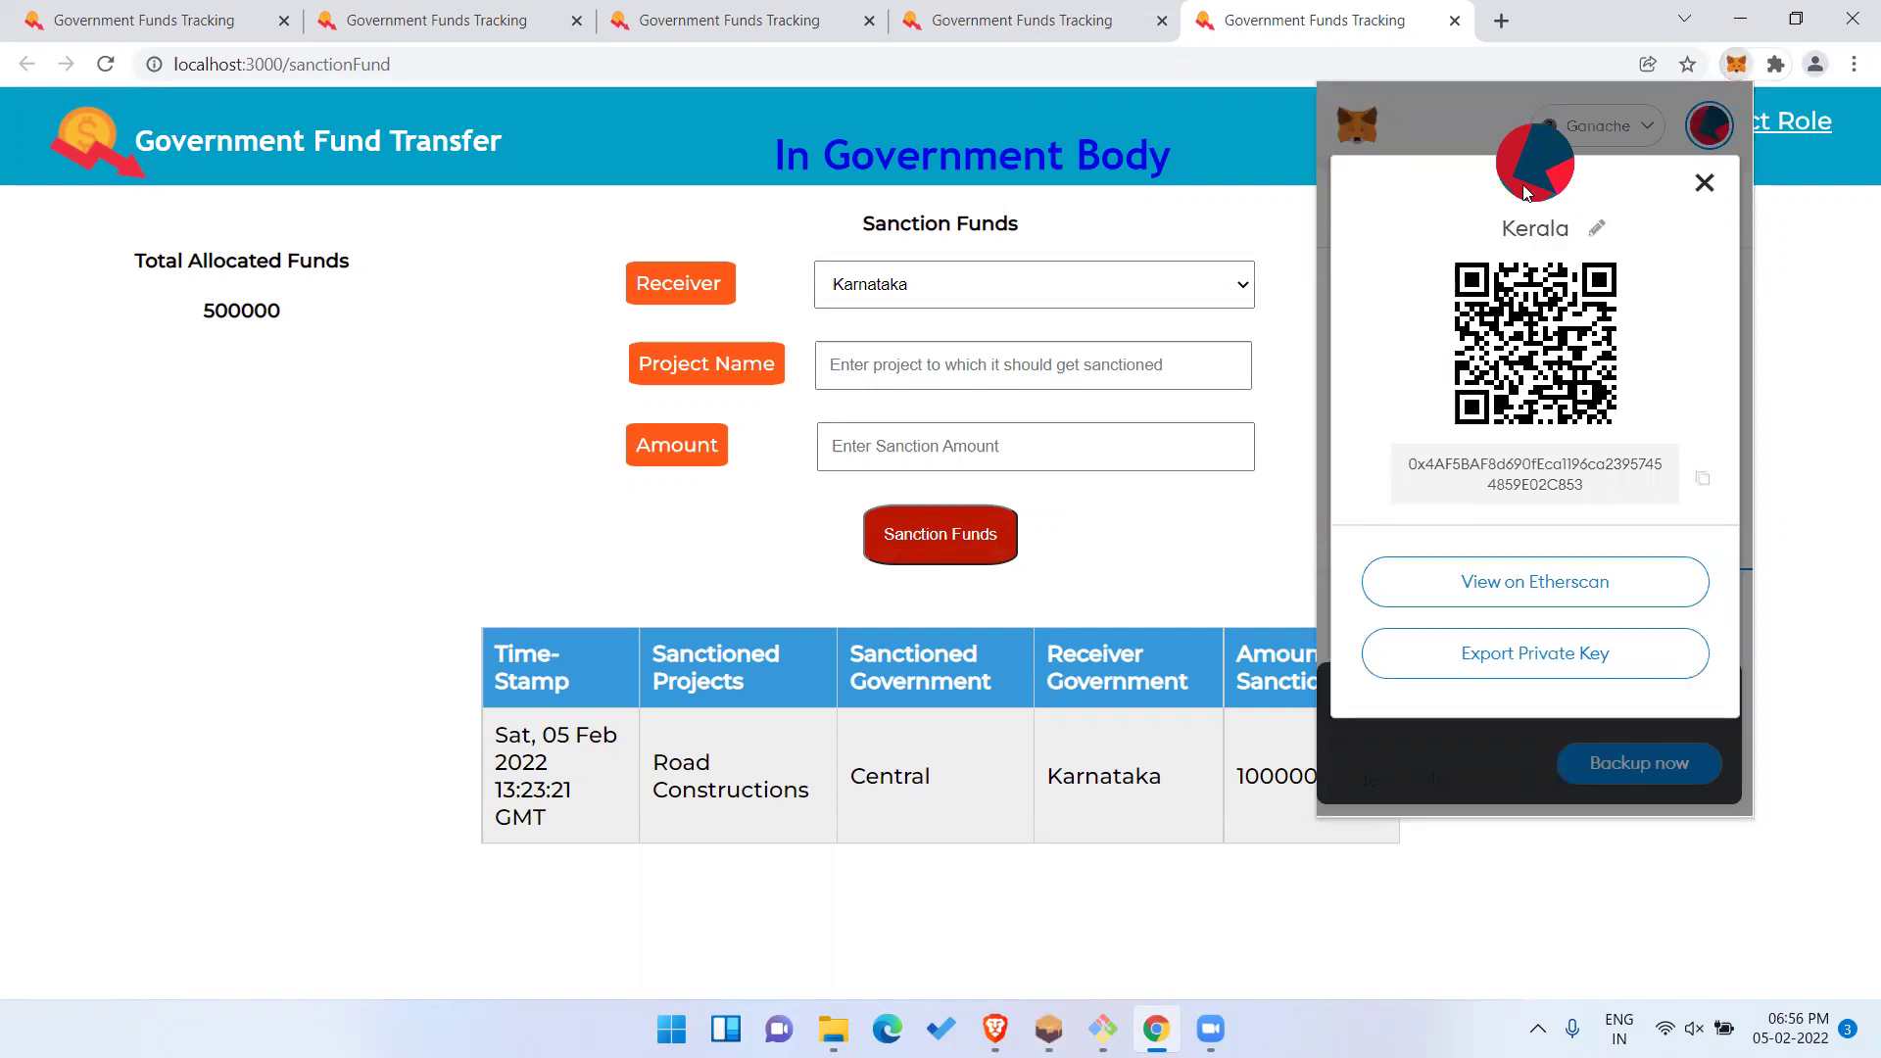
click(1705, 183)
click(573, 222)
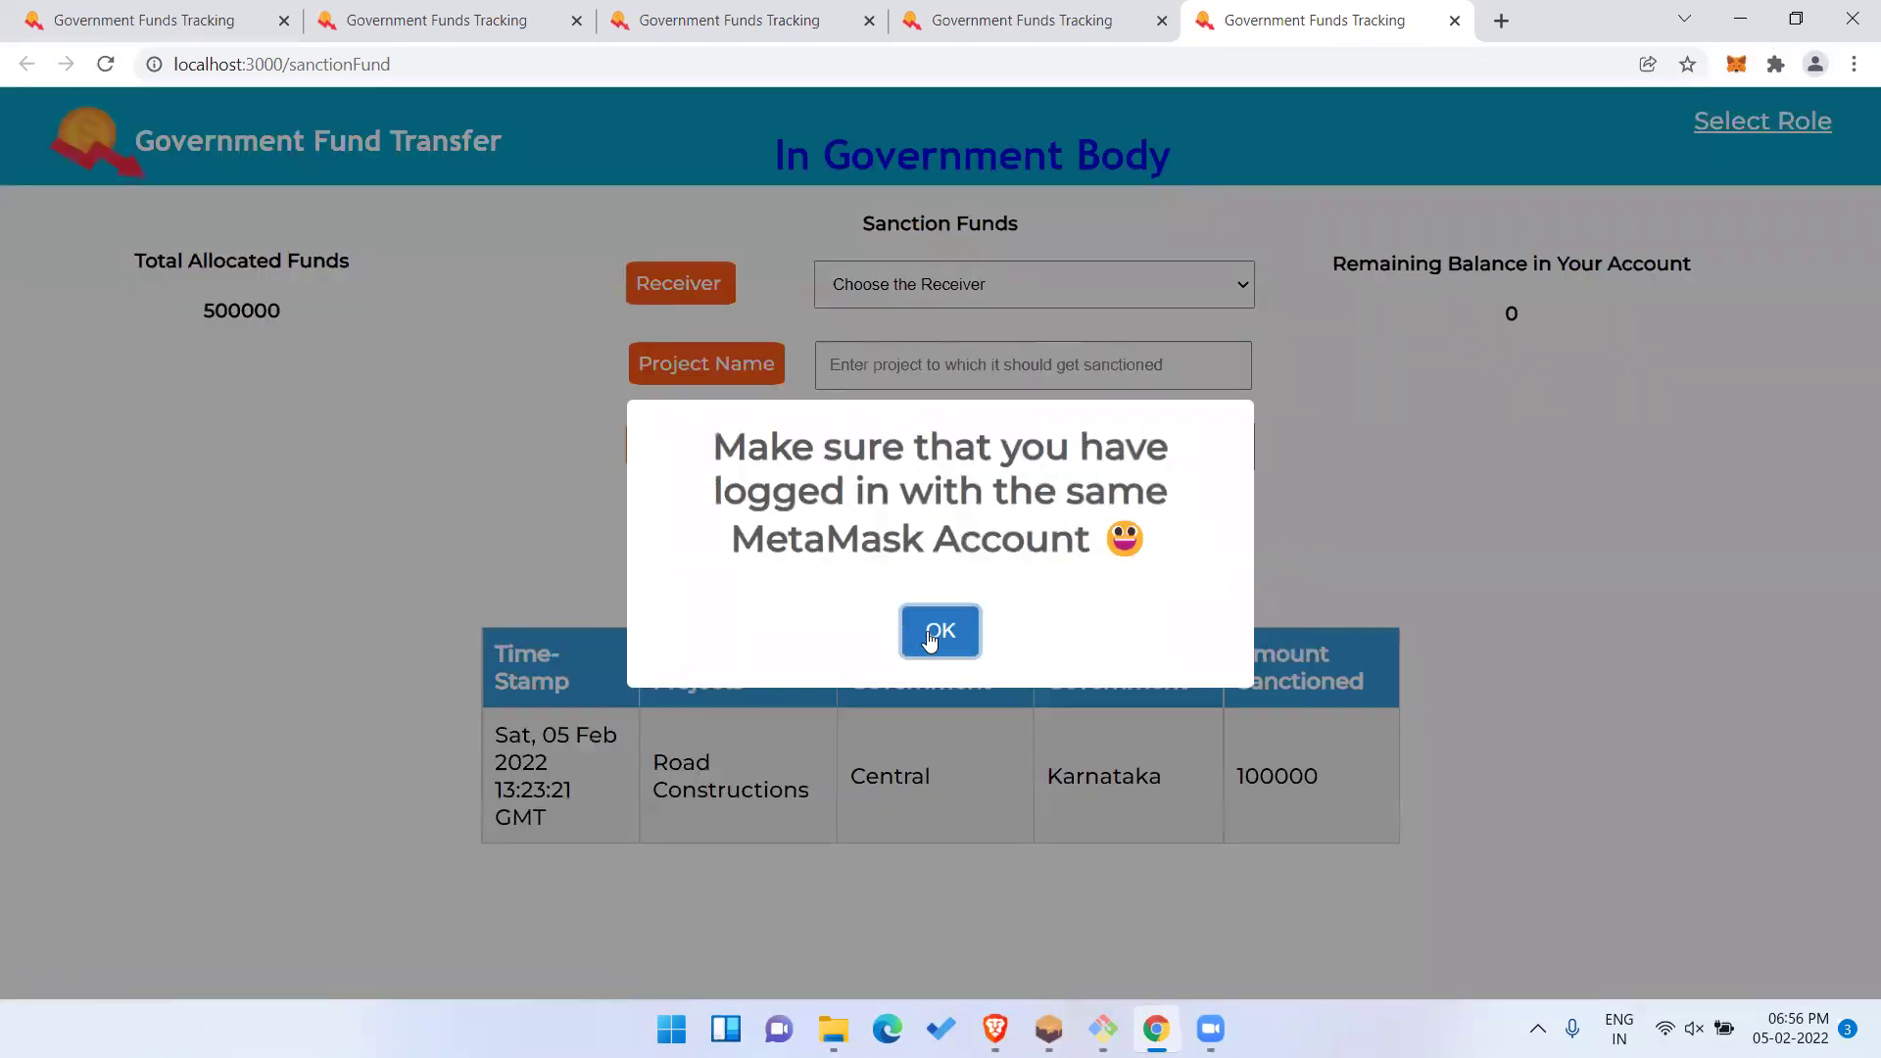
Switch MetaMask to Central, reload the page and highlight the 400000 remaining balance.
click(931, 637)
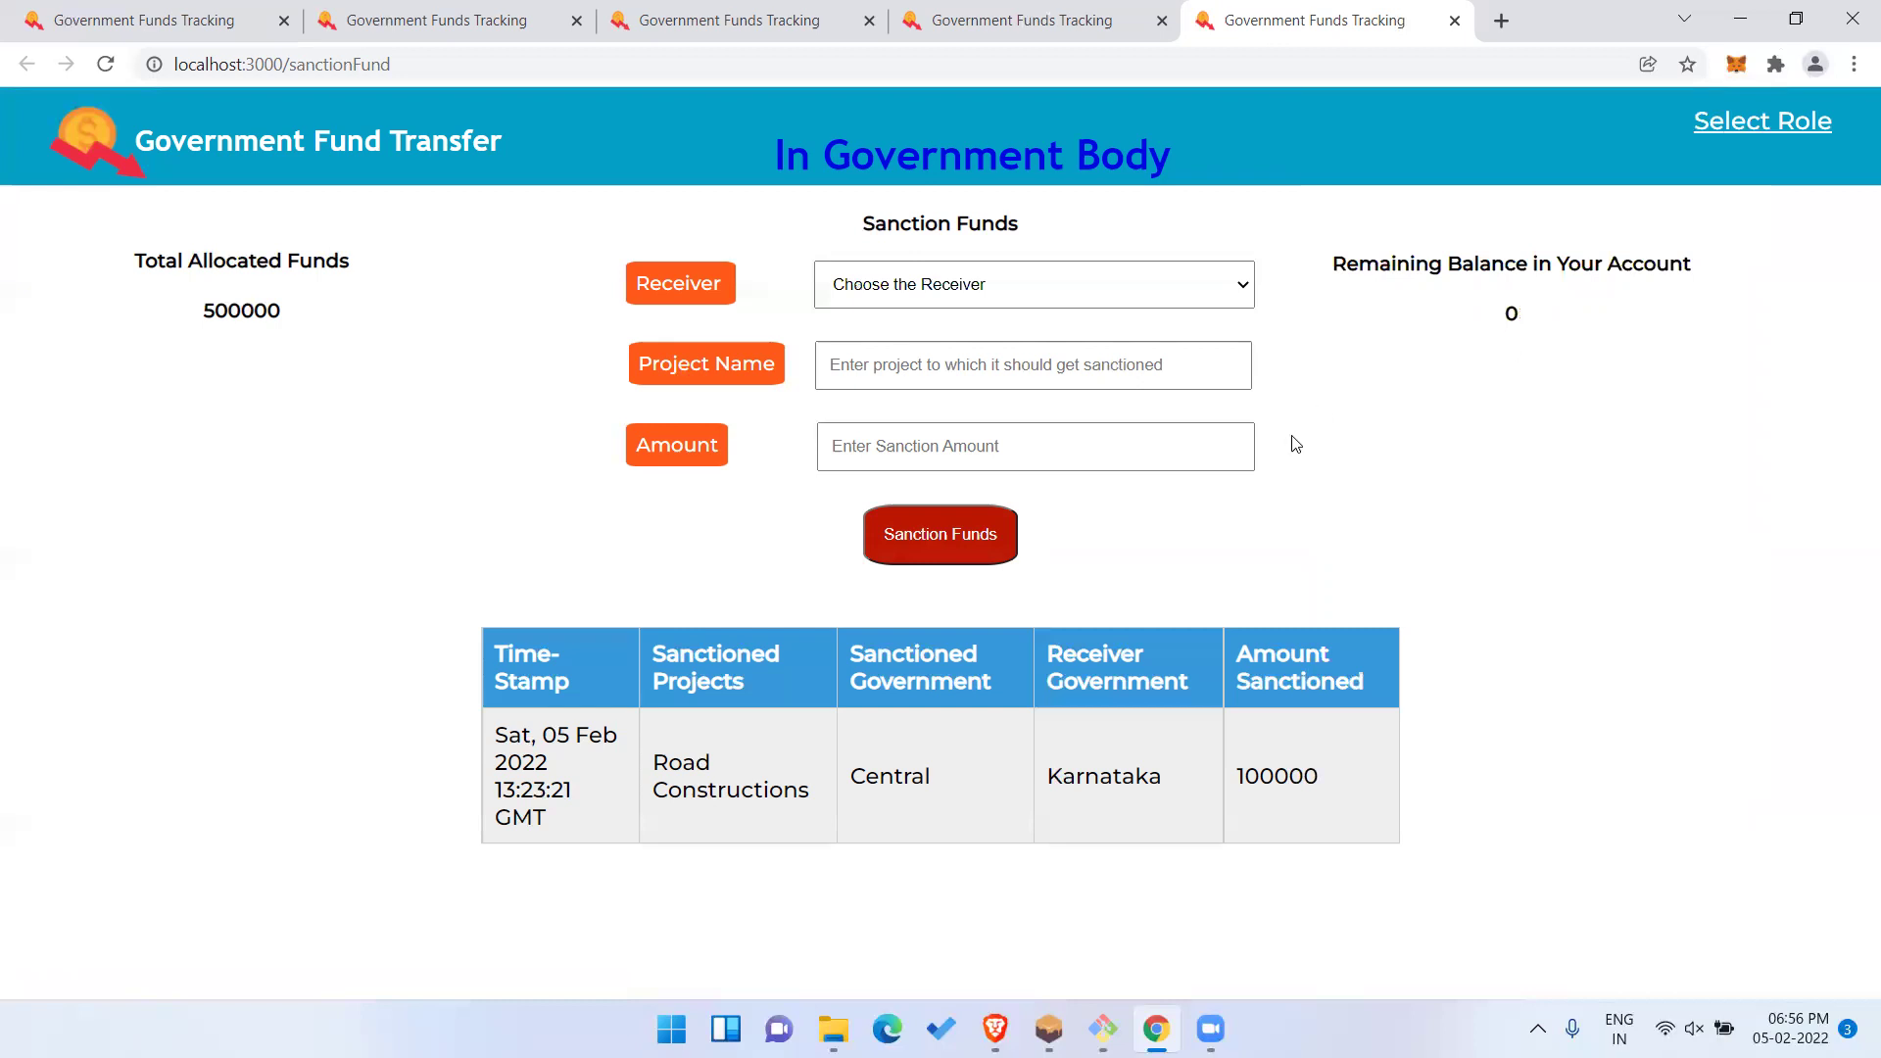
click(1737, 65)
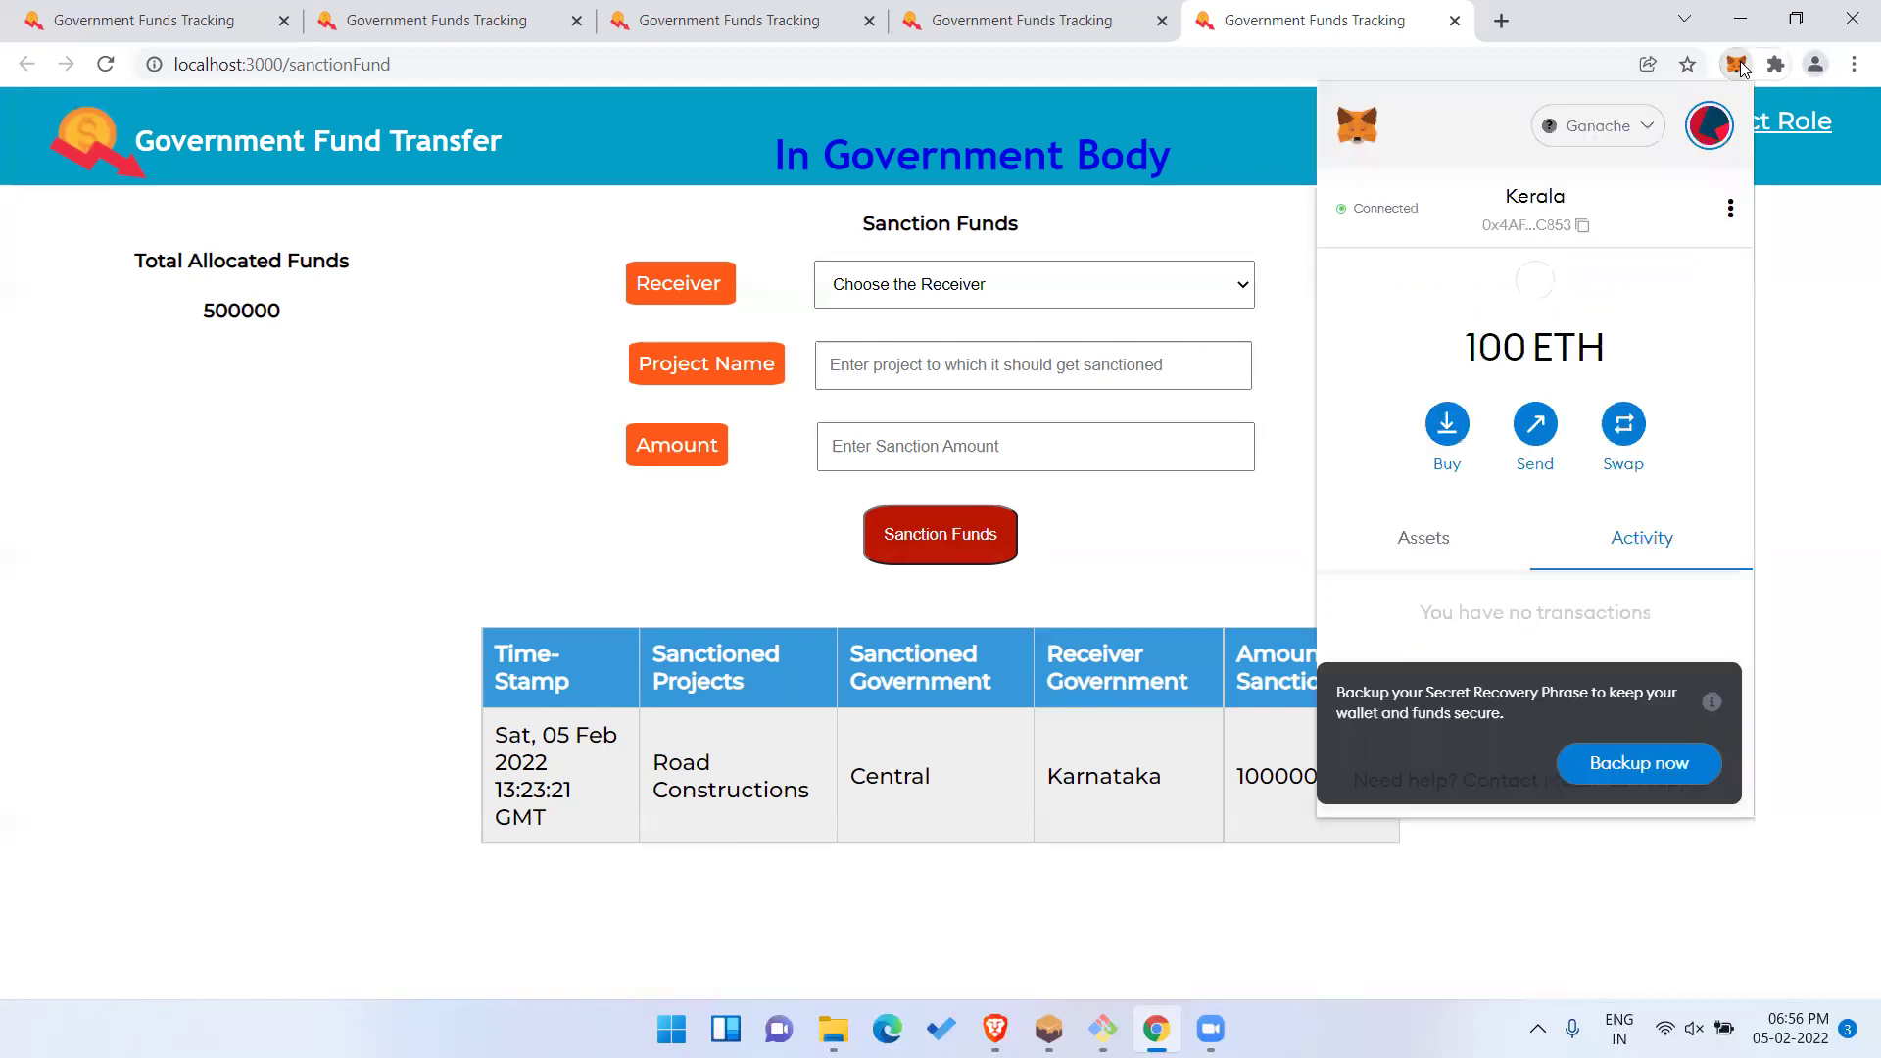
click(1710, 125)
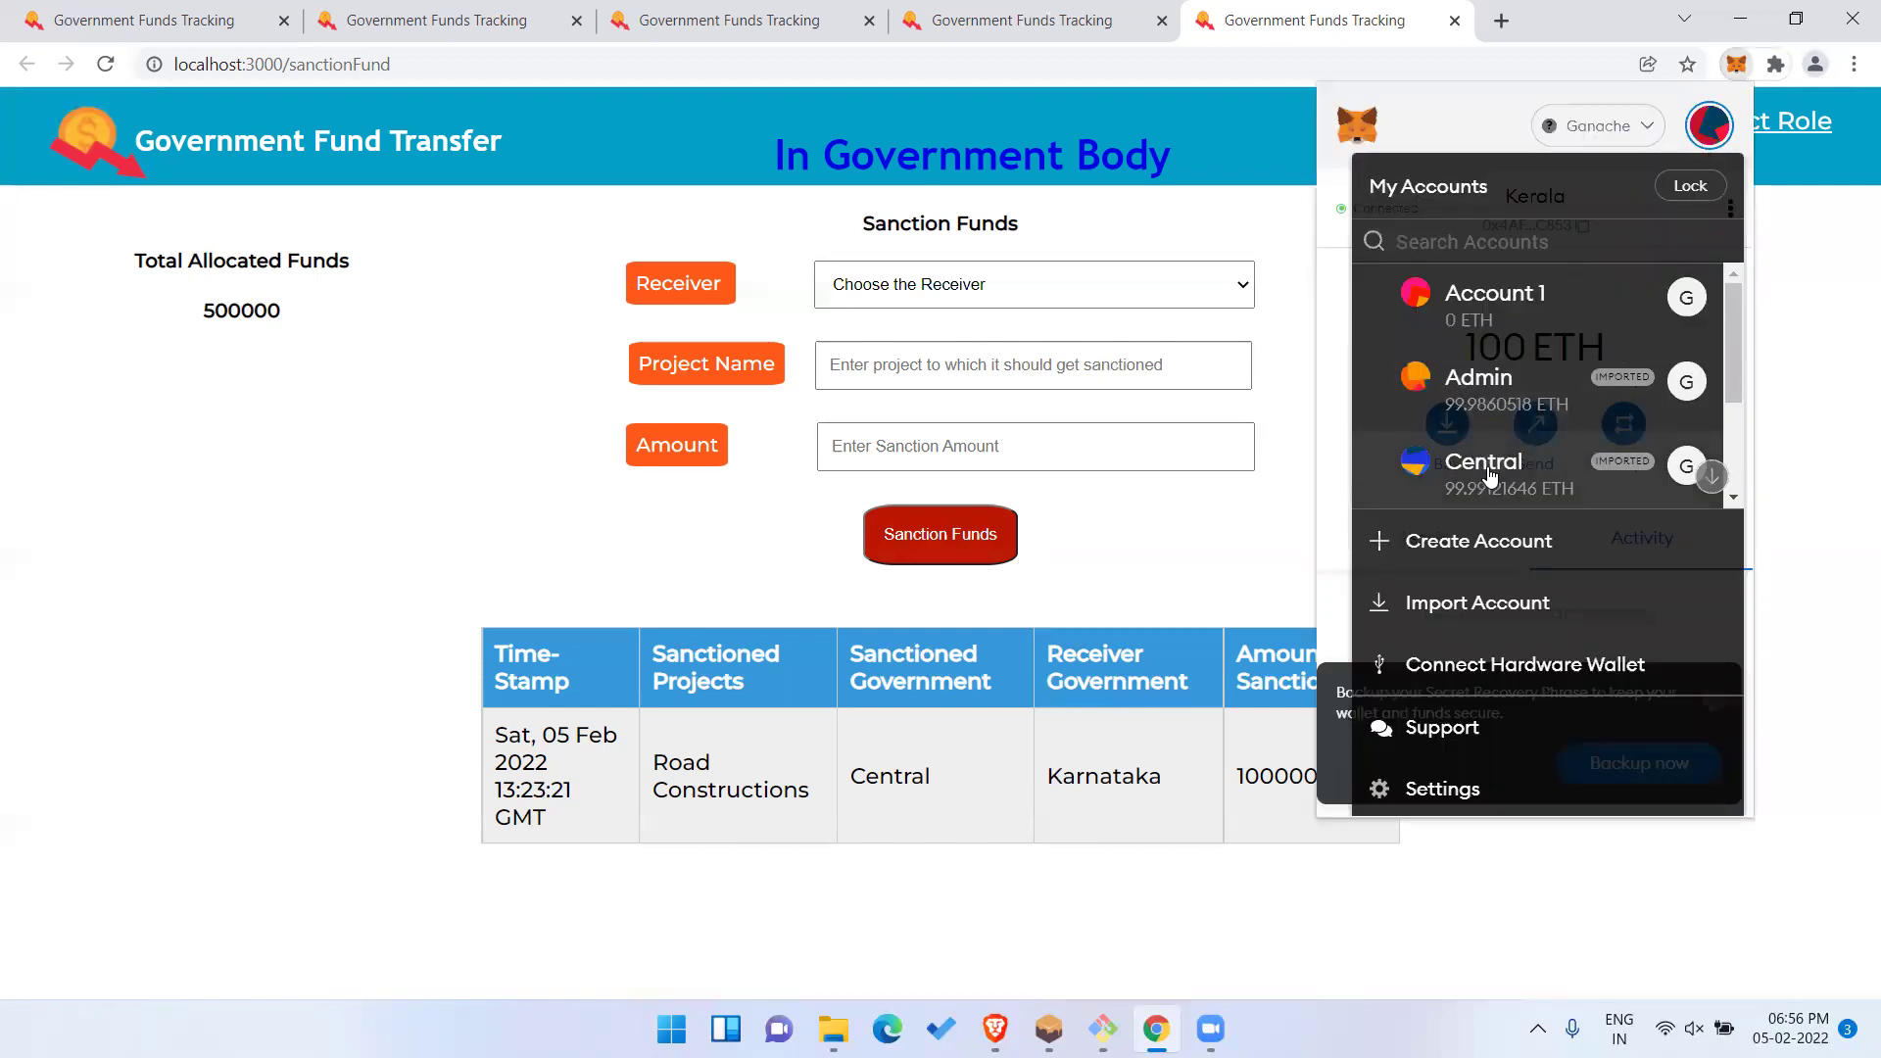
click(1491, 468)
click(1854, 324)
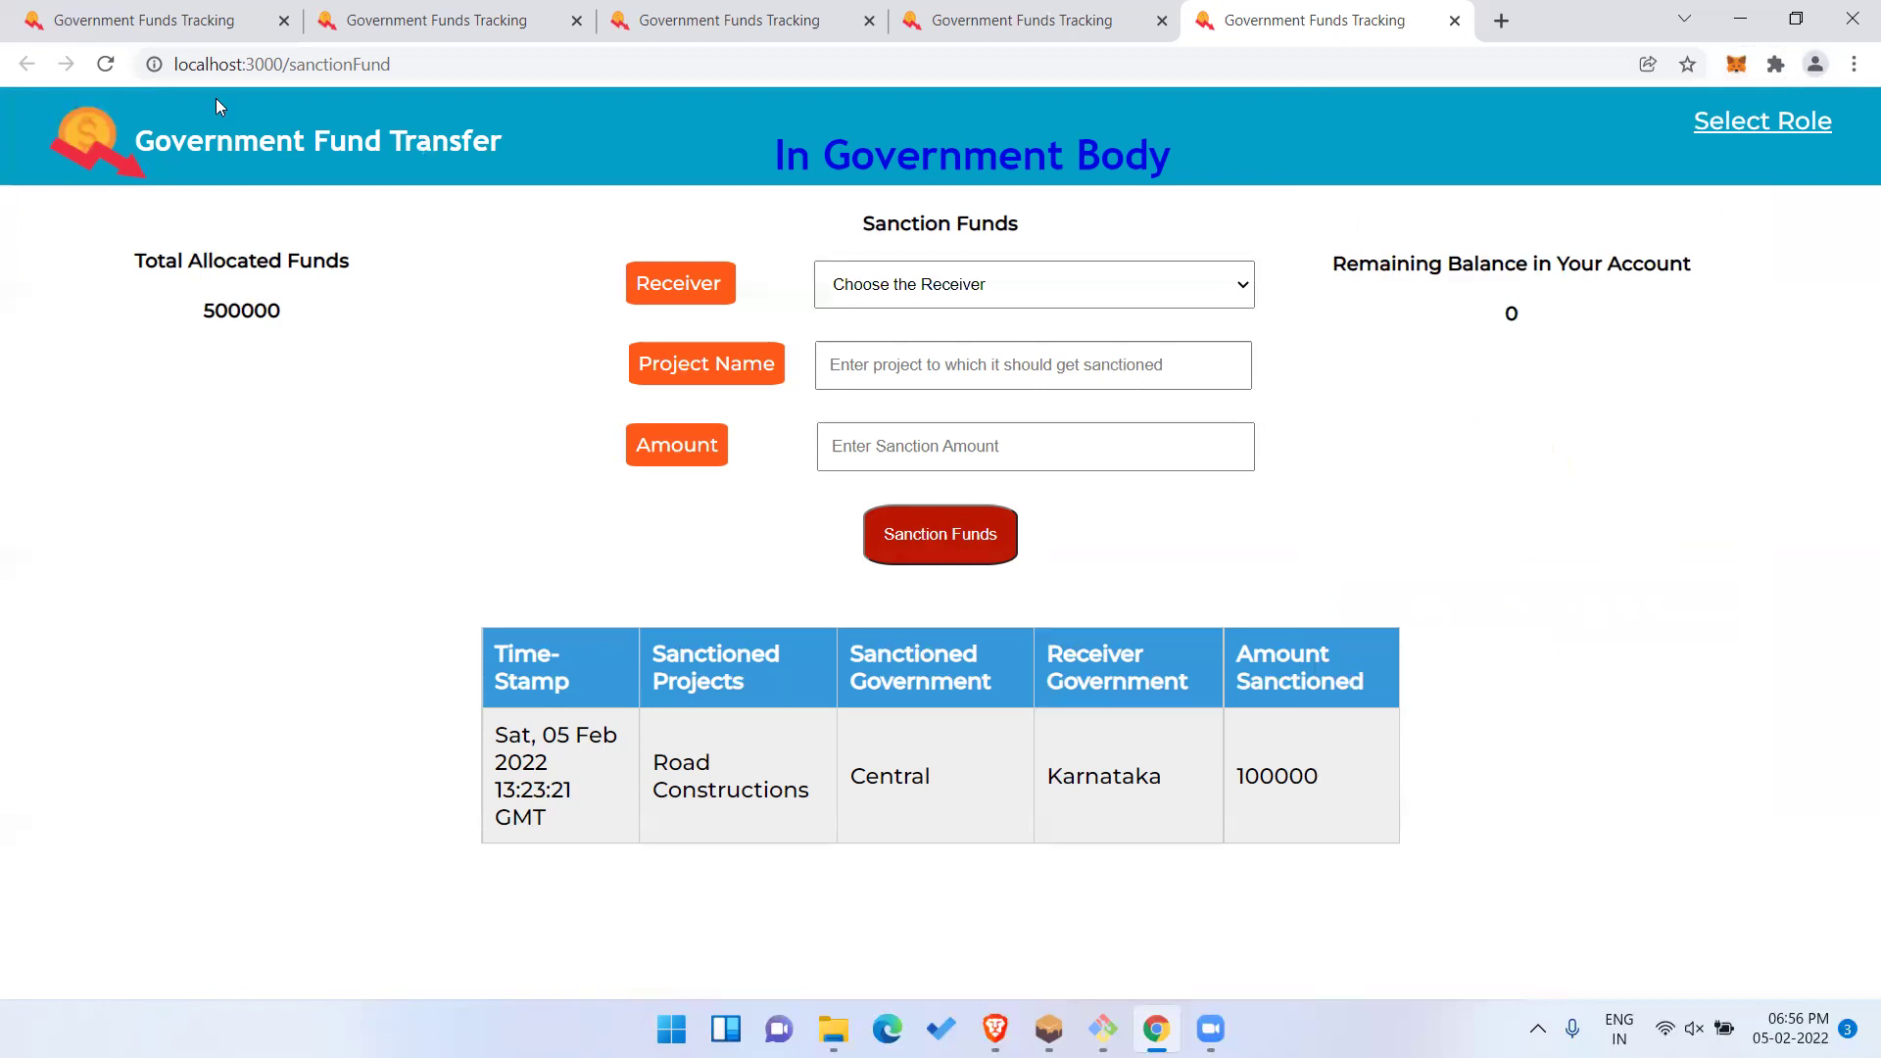
click(105, 65)
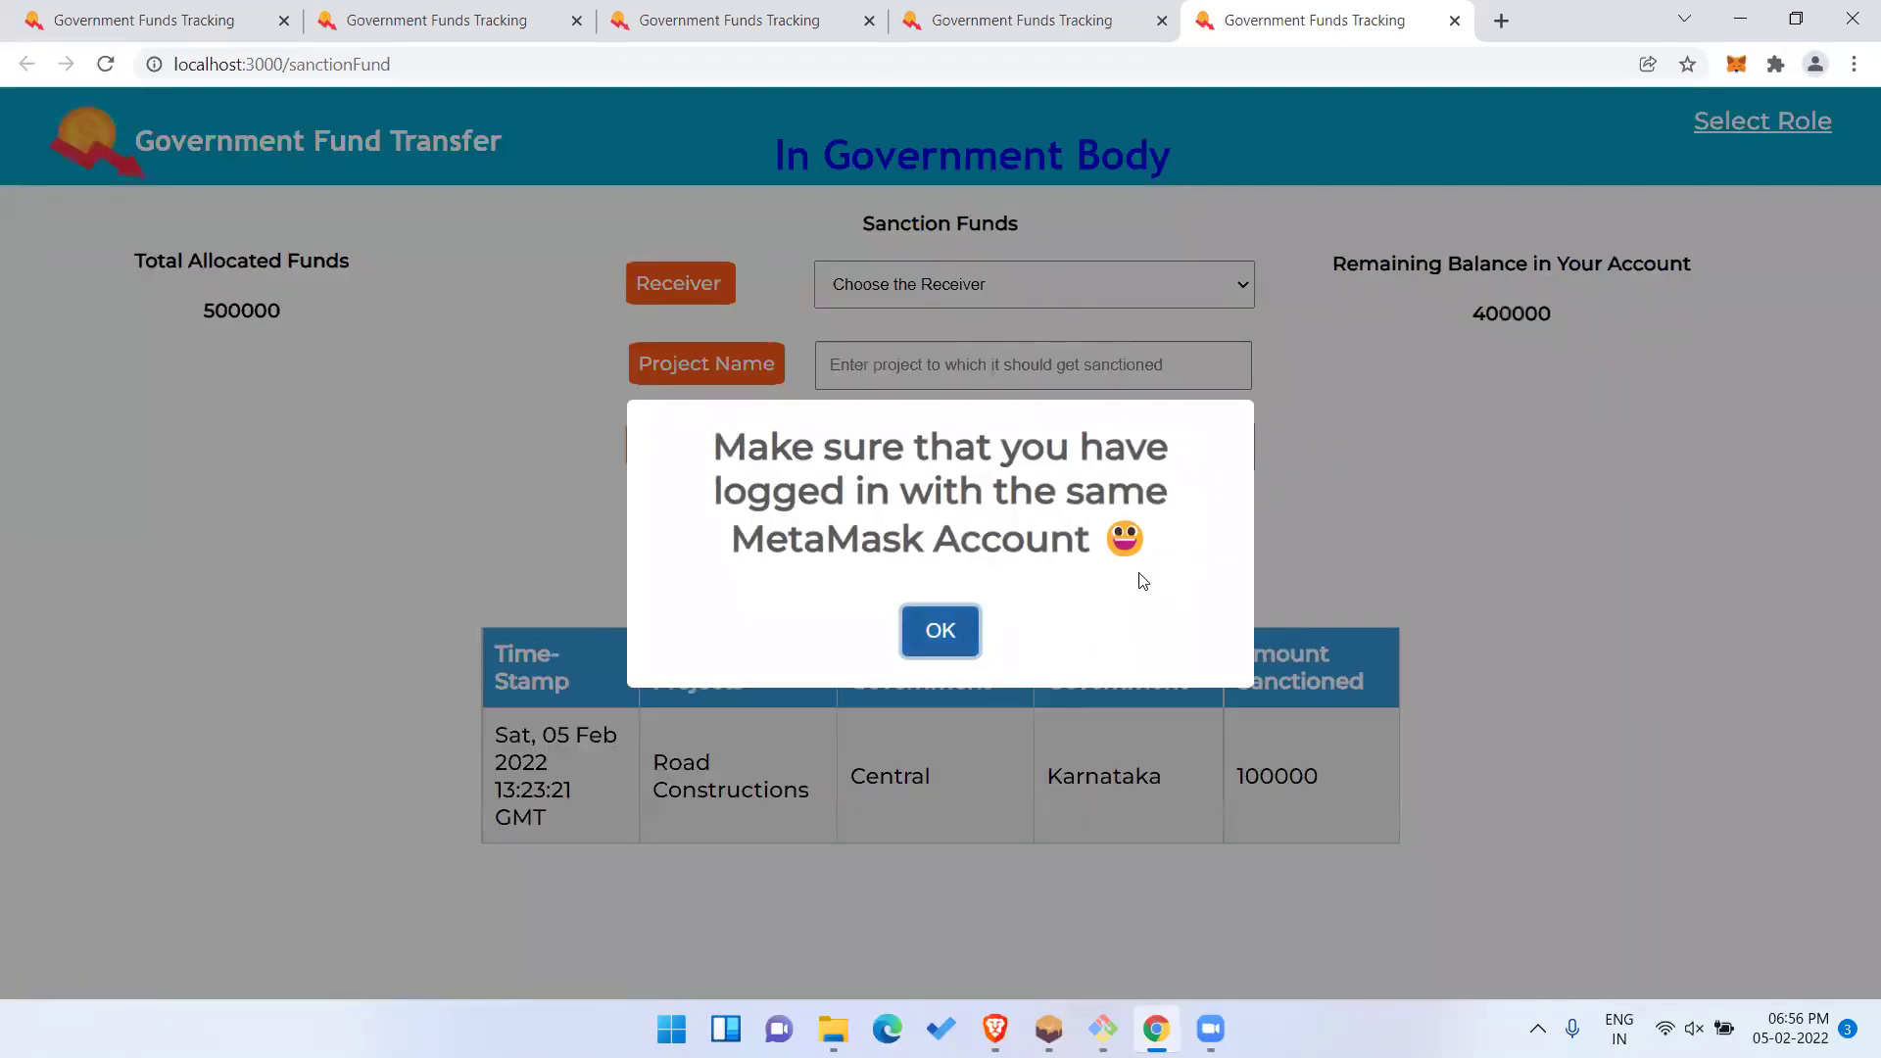
click(1138, 580)
double_click(1525, 310)
Choose Kerala as receiver, with project 'Forest Maintance' and amount 50000.
click(1201, 285)
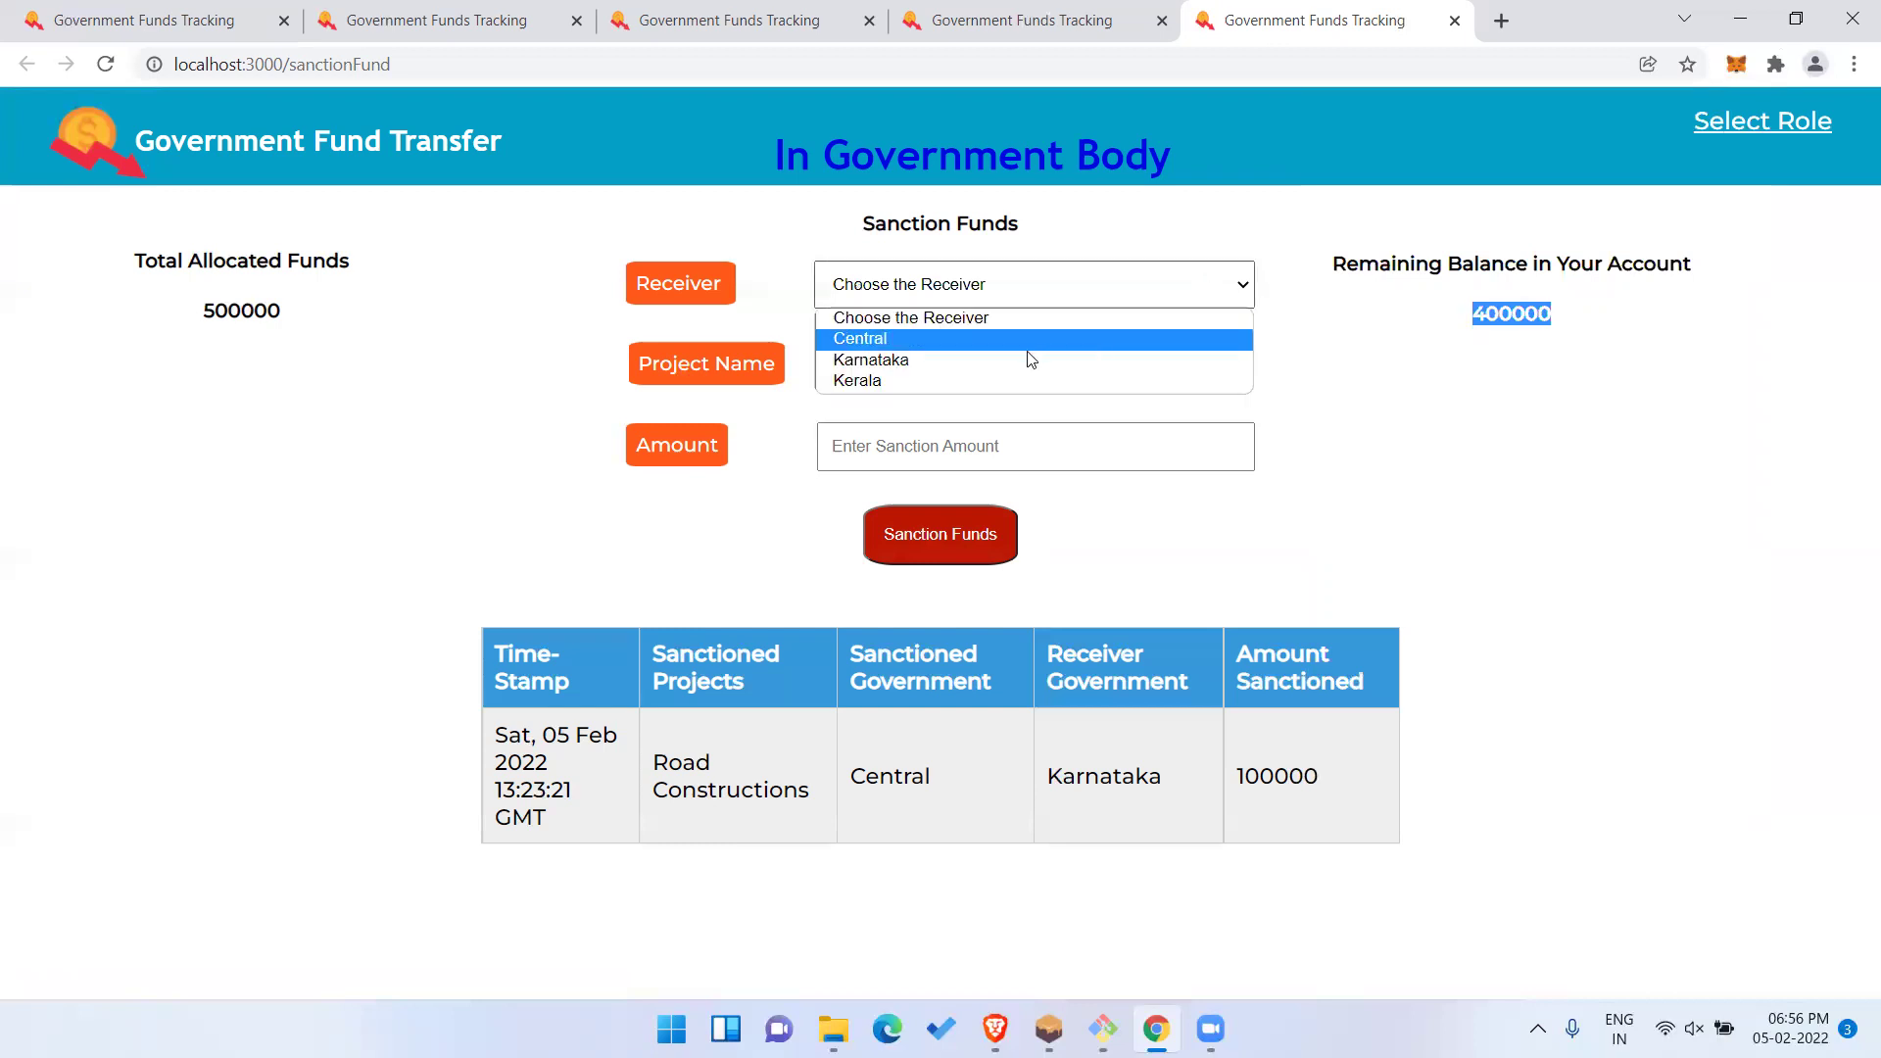
click(1010, 380)
click(1010, 380)
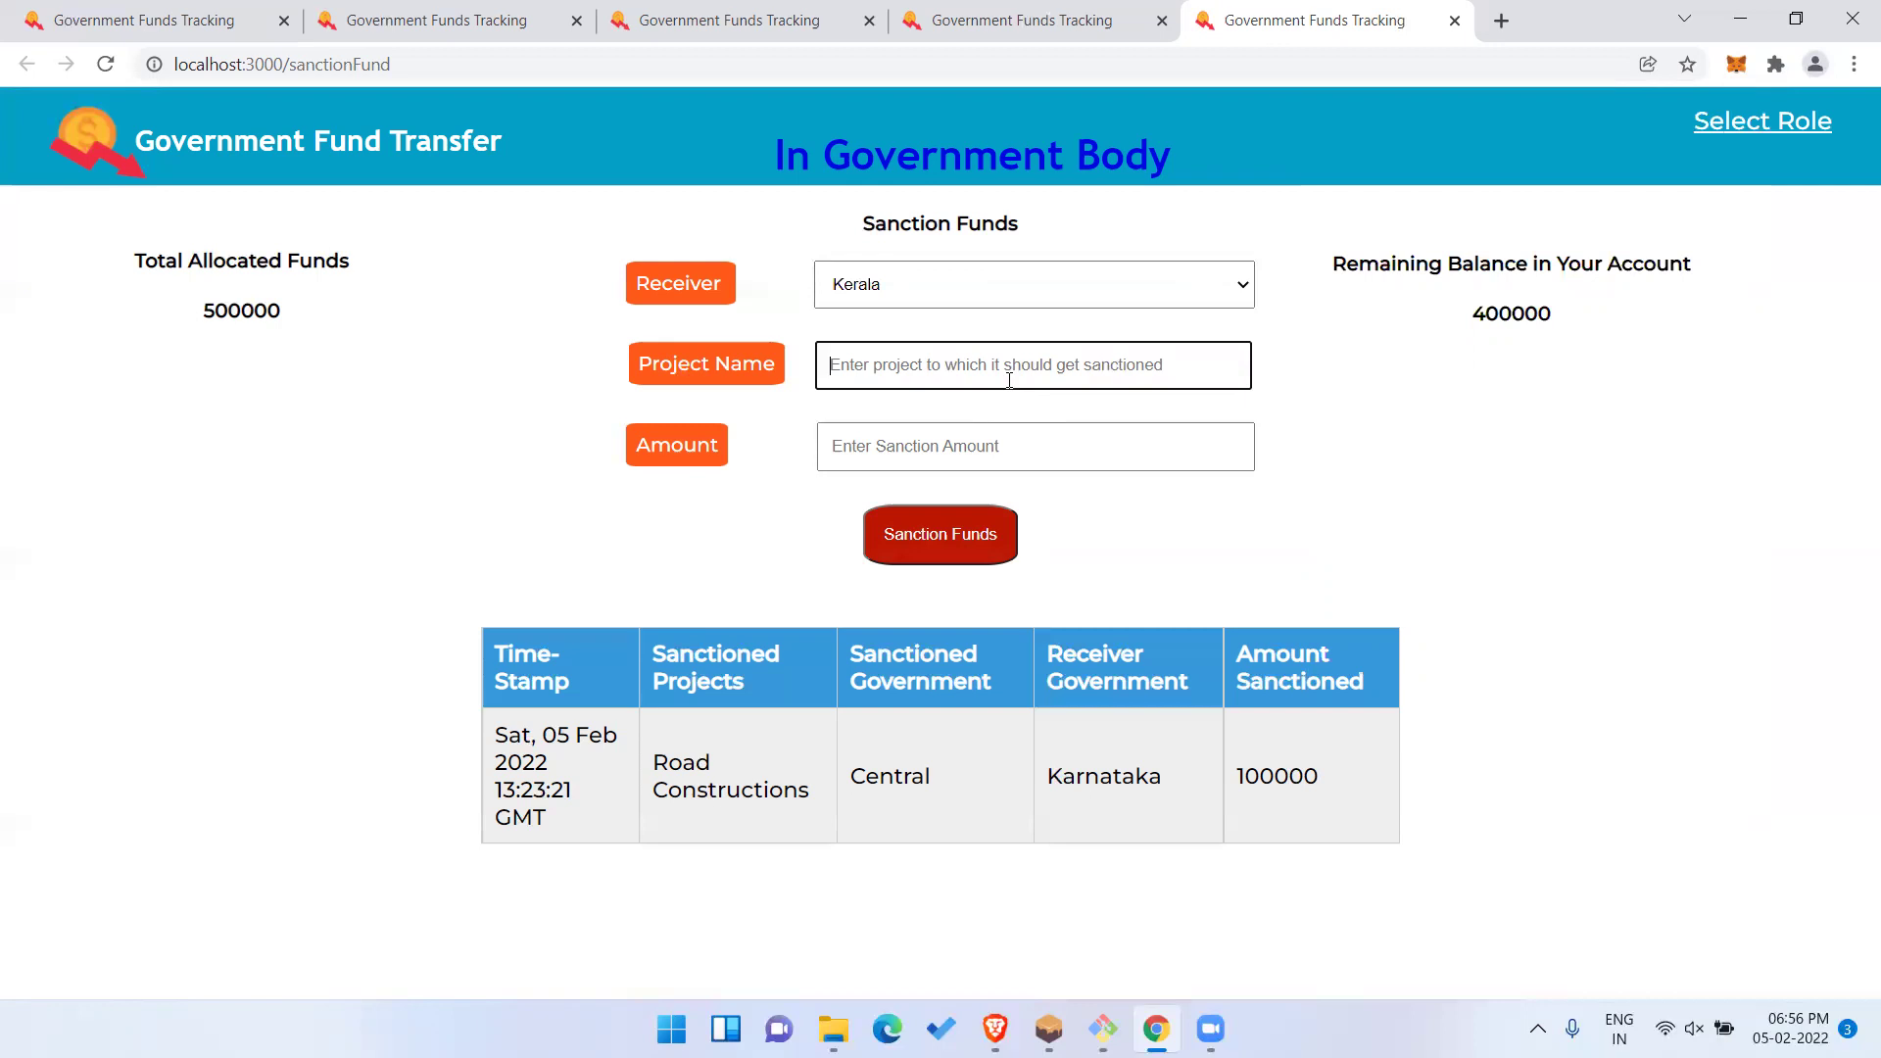
text(W)
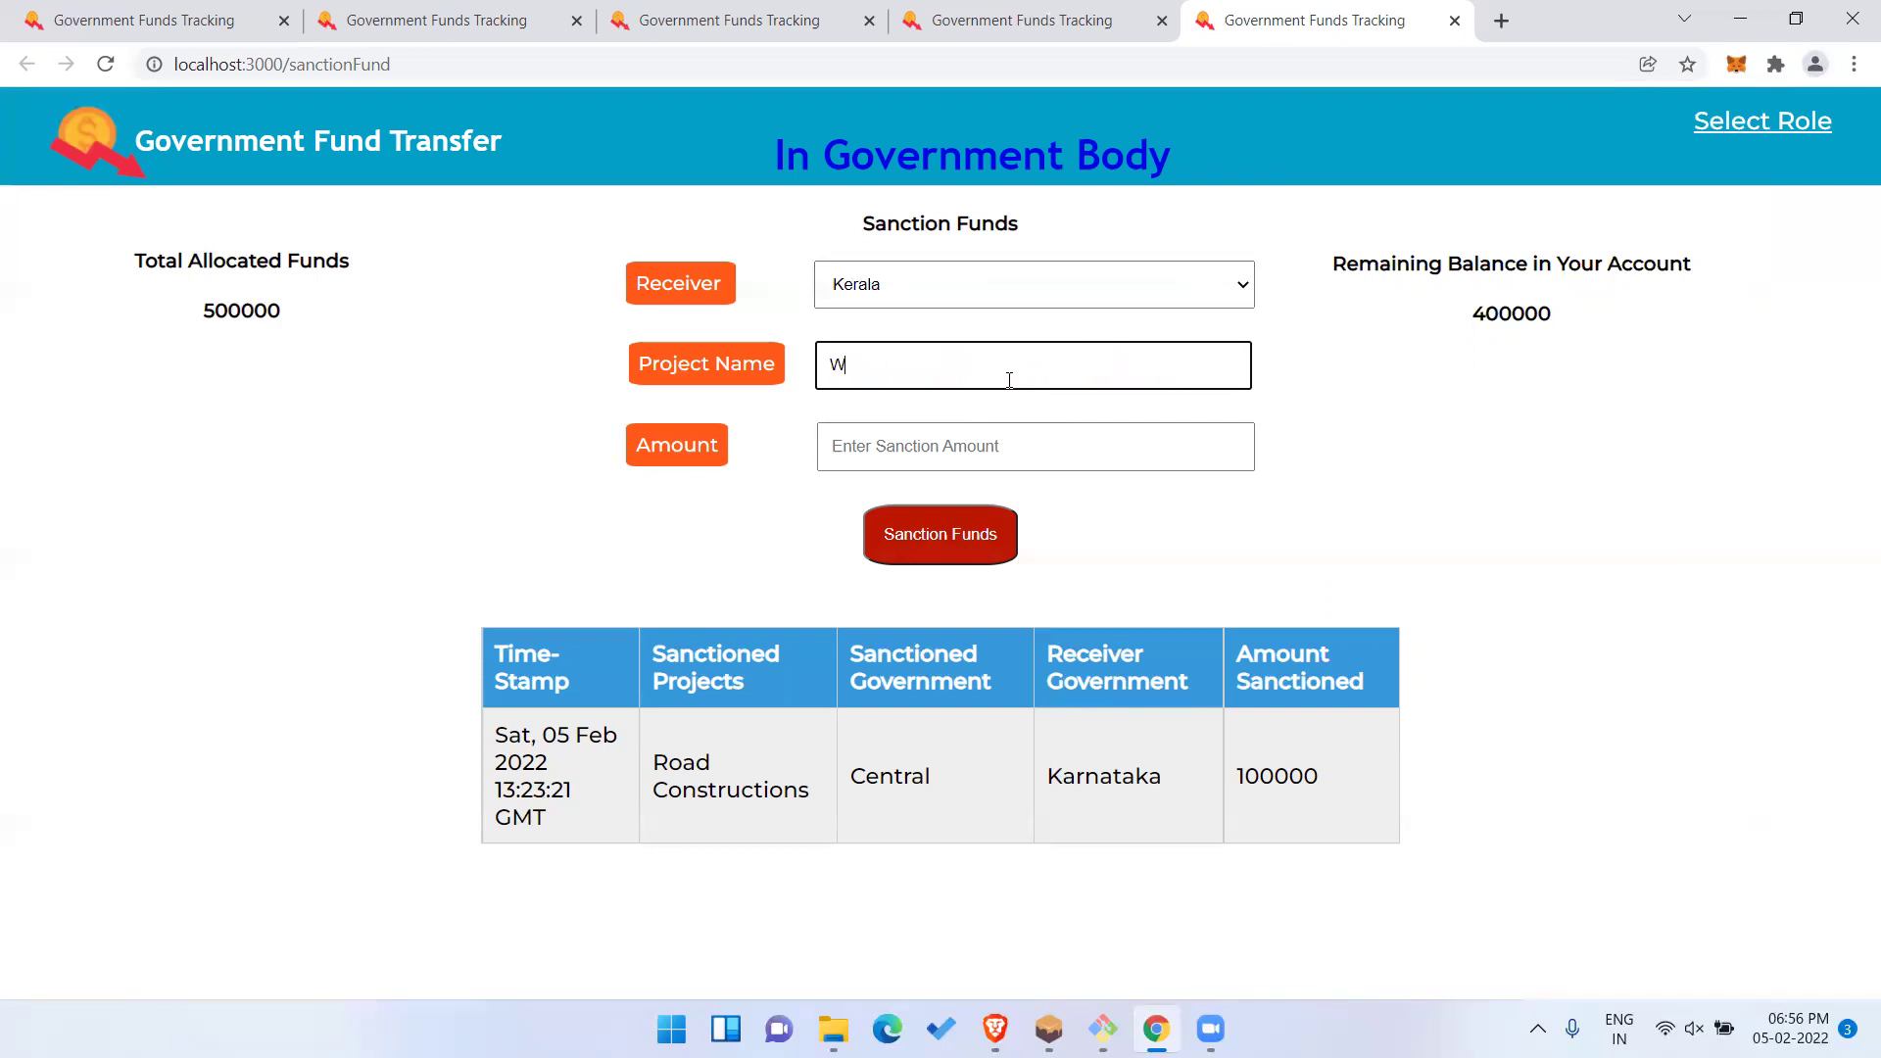
key(BackSpace)
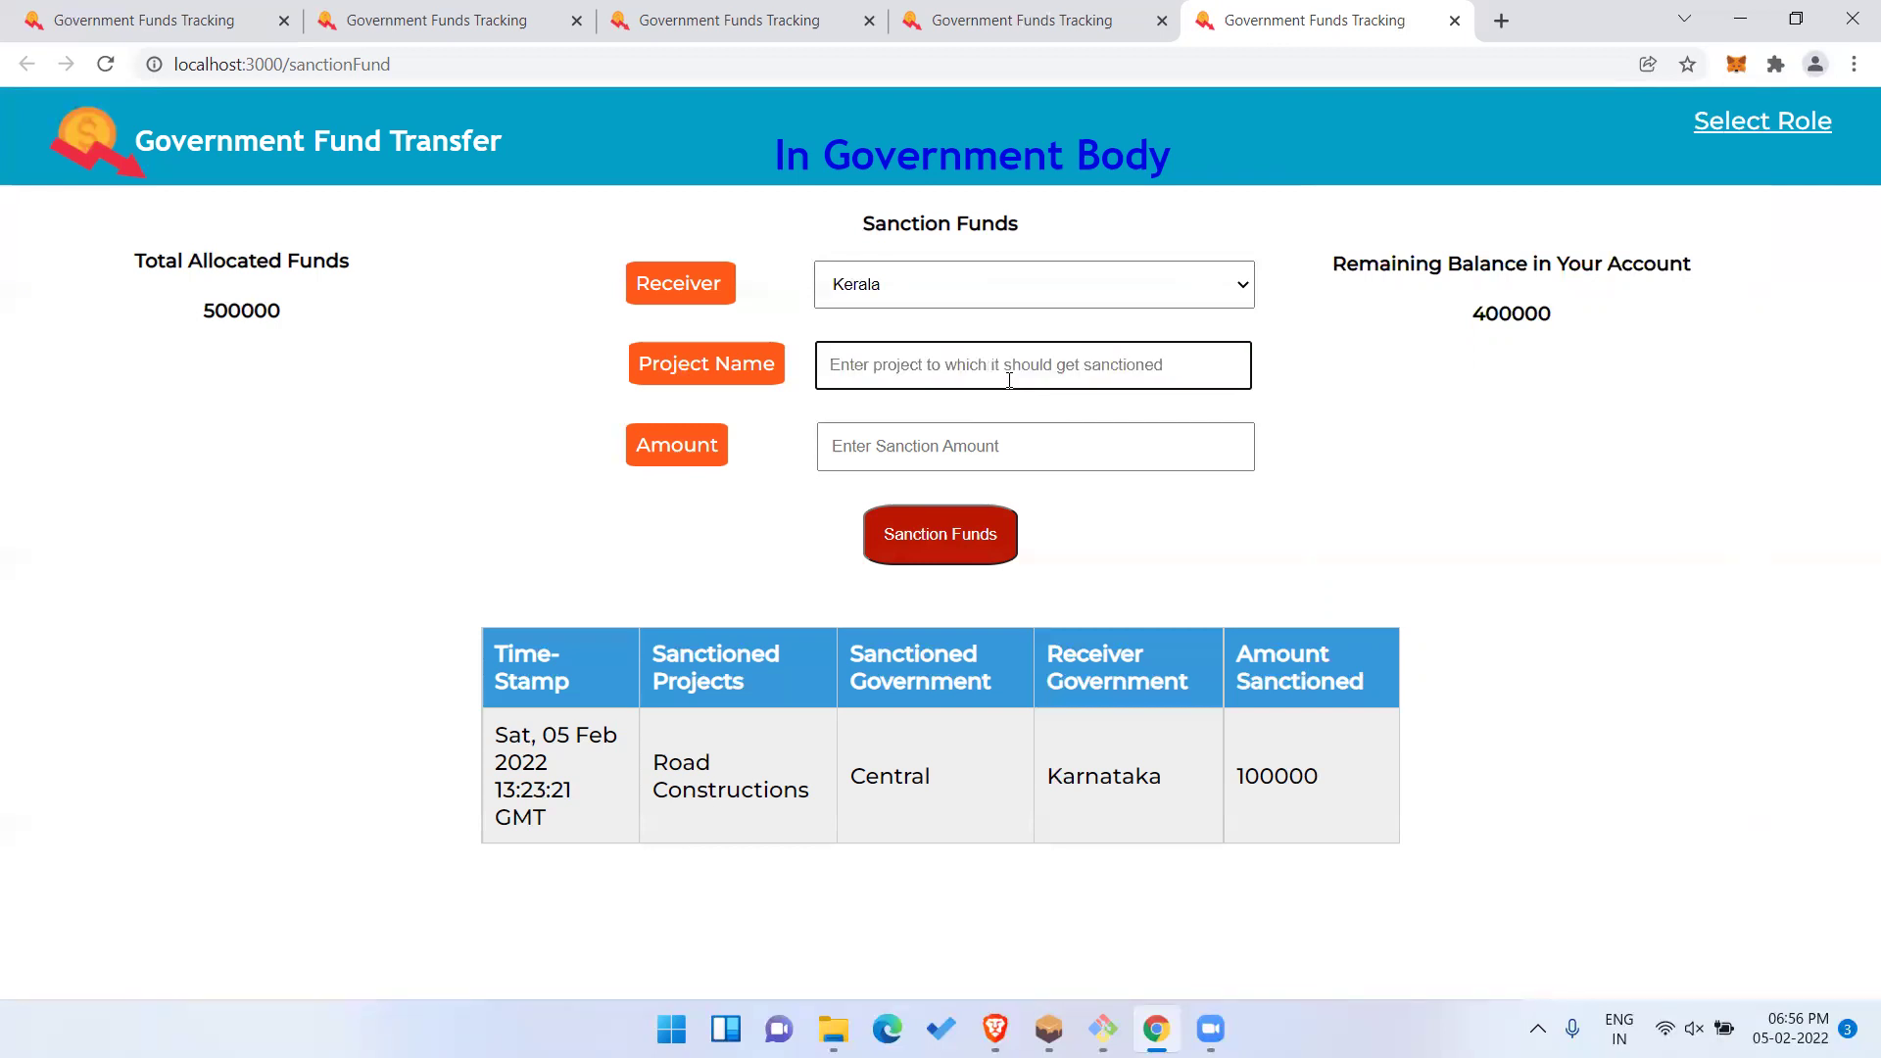
text(Fore)
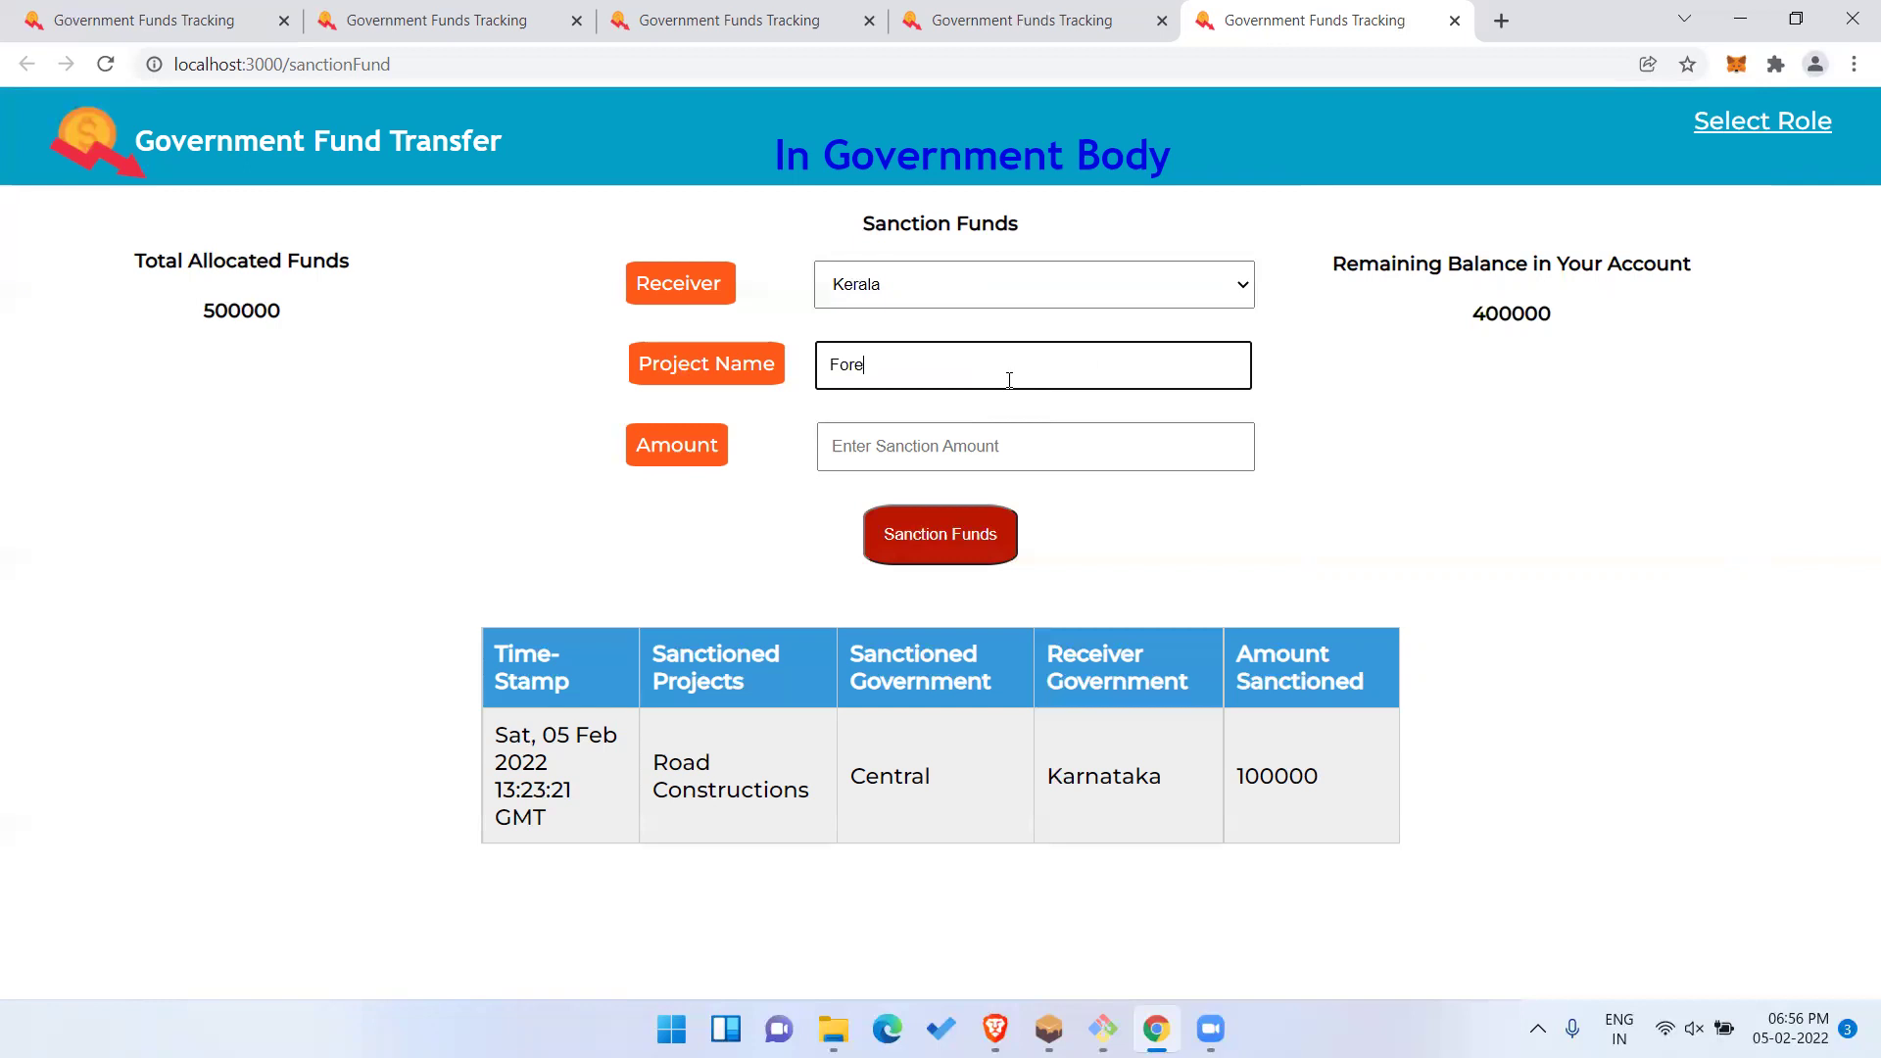
text(st M)
key(BackSpace)
key(BackSpace)
click(962, 467)
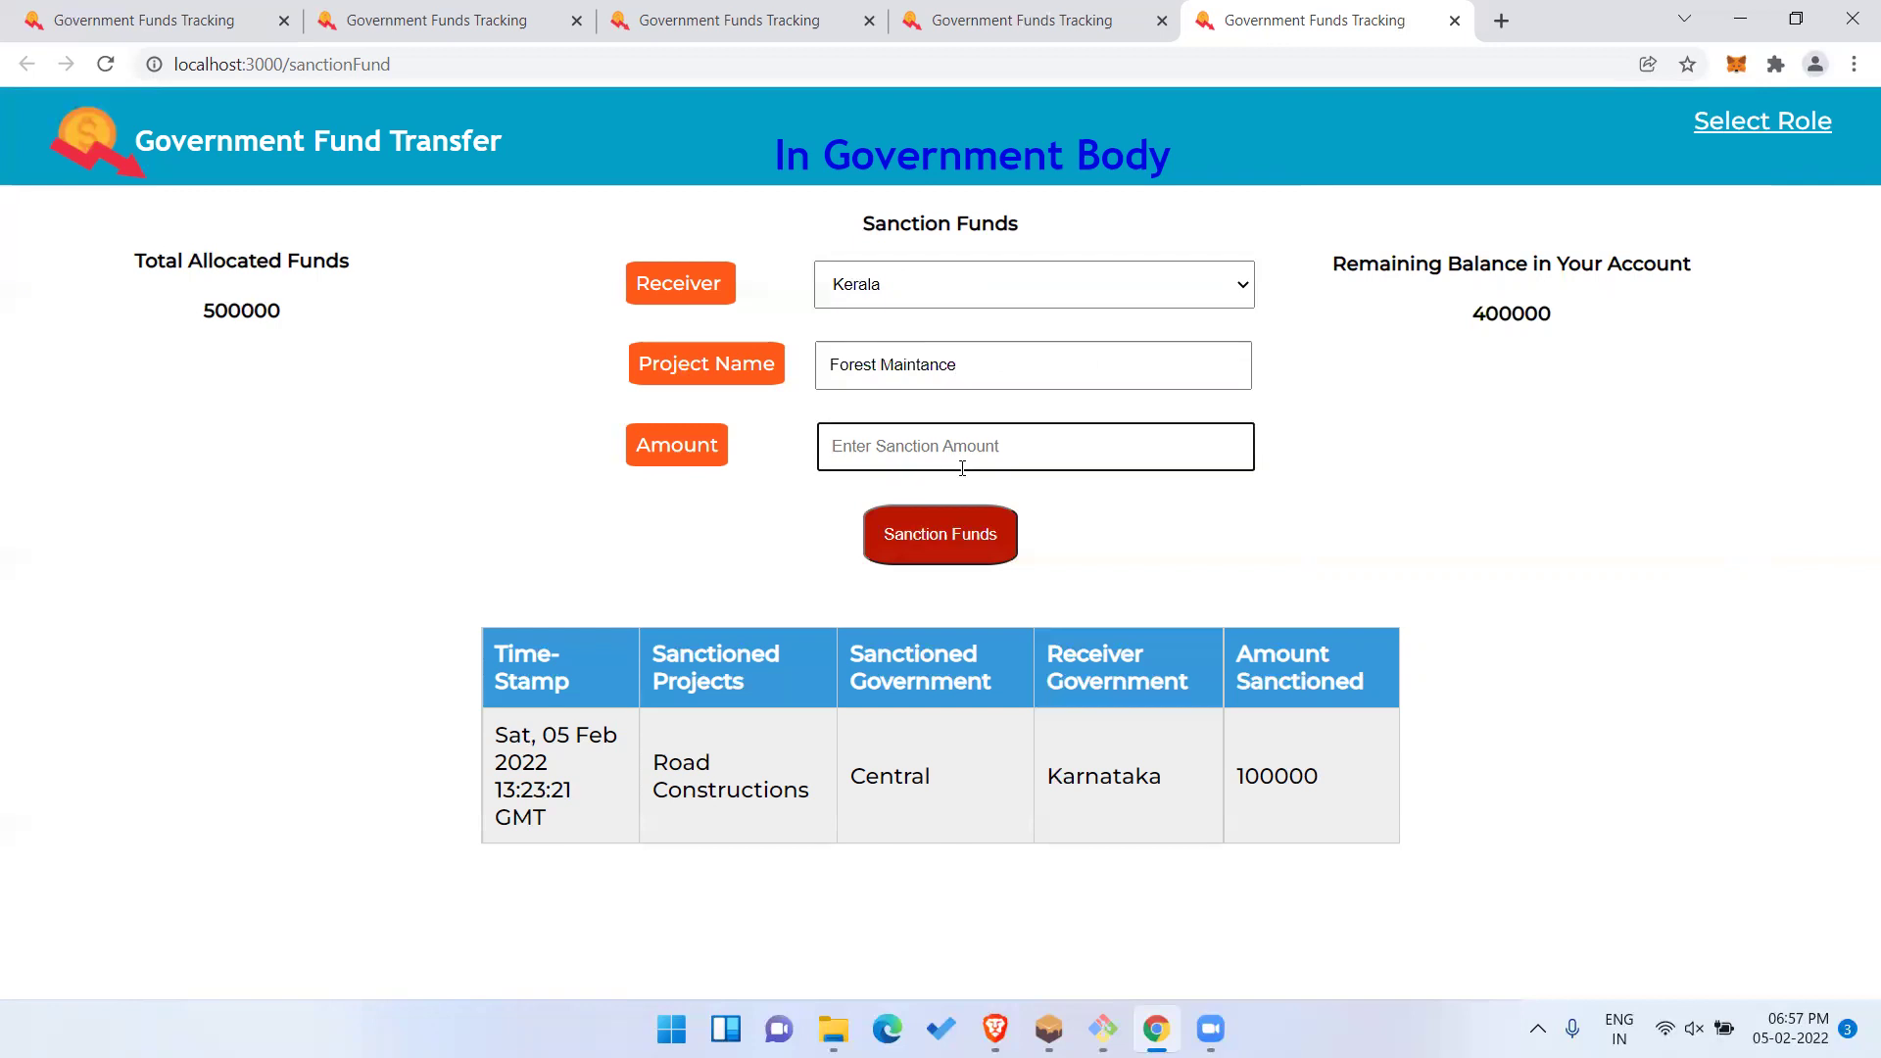
text(50000)
Submit the Kerala sanction and confirm the transaction in MetaMask.
click(948, 519)
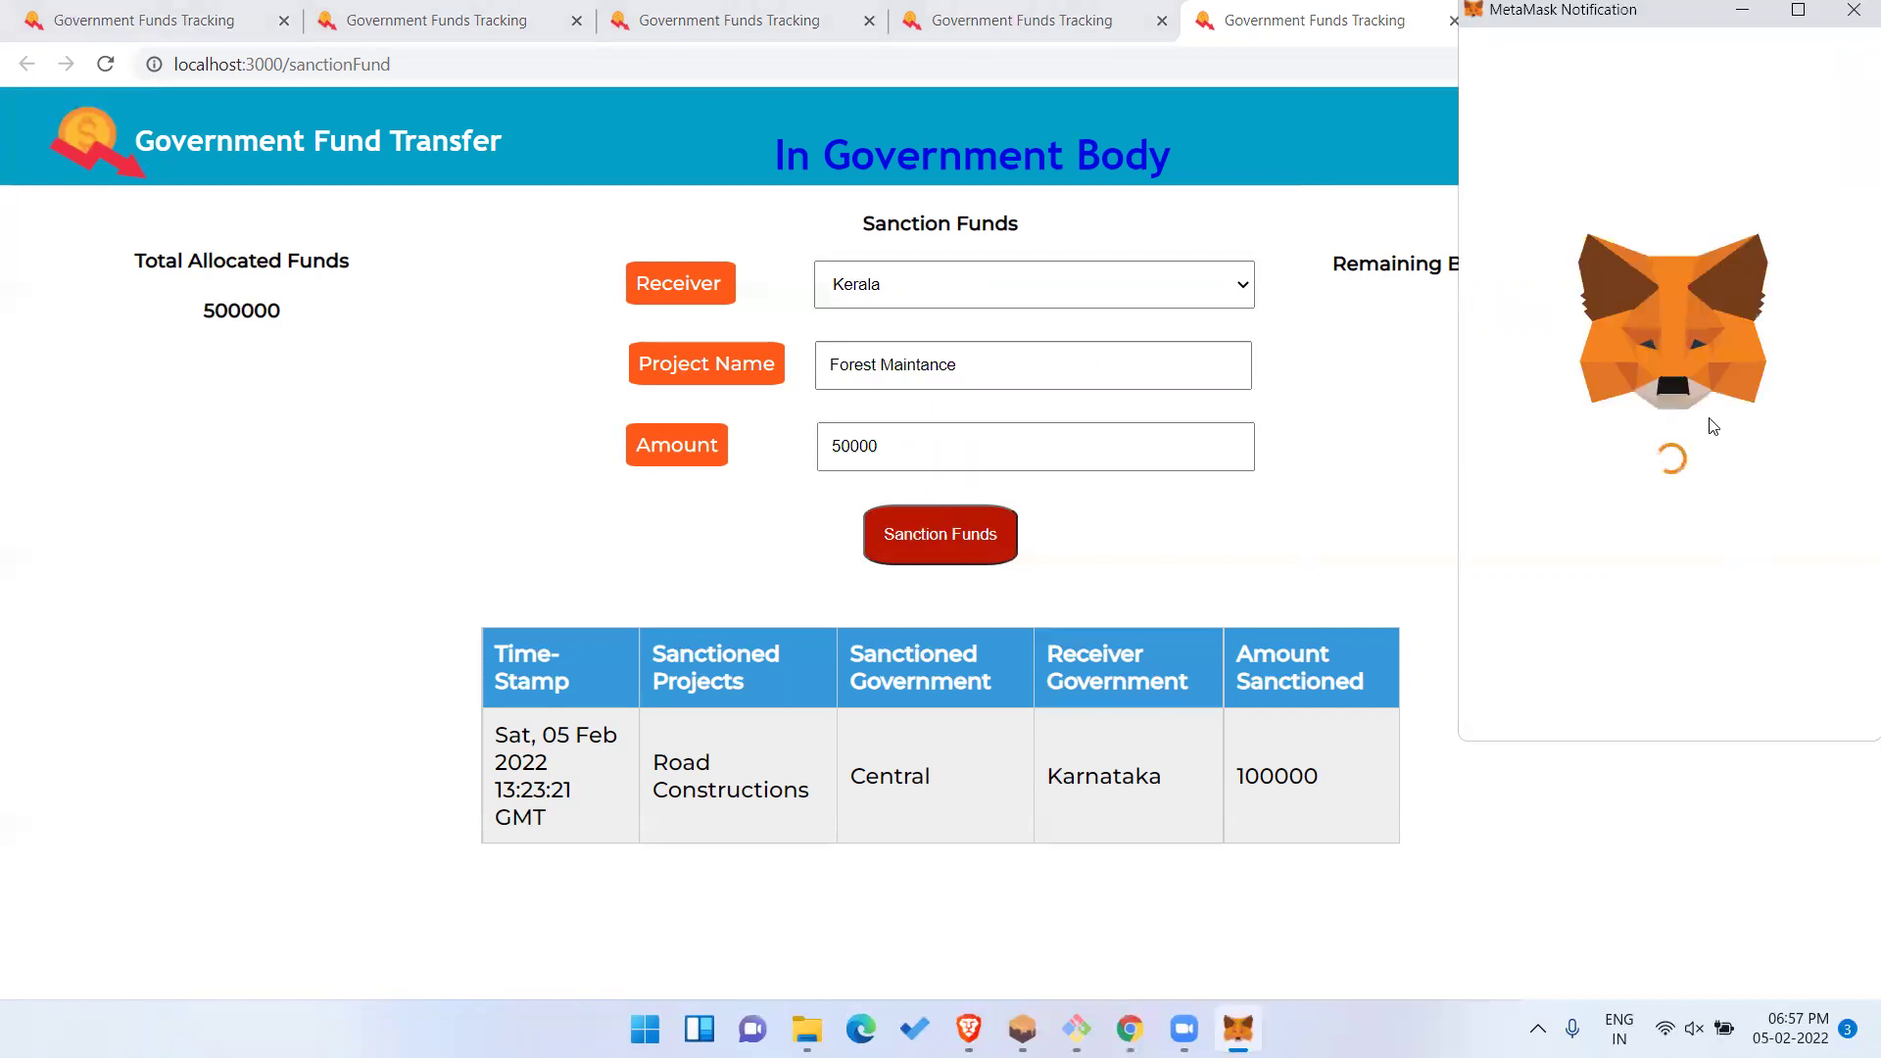
scroll(1666, 441, down, 2)
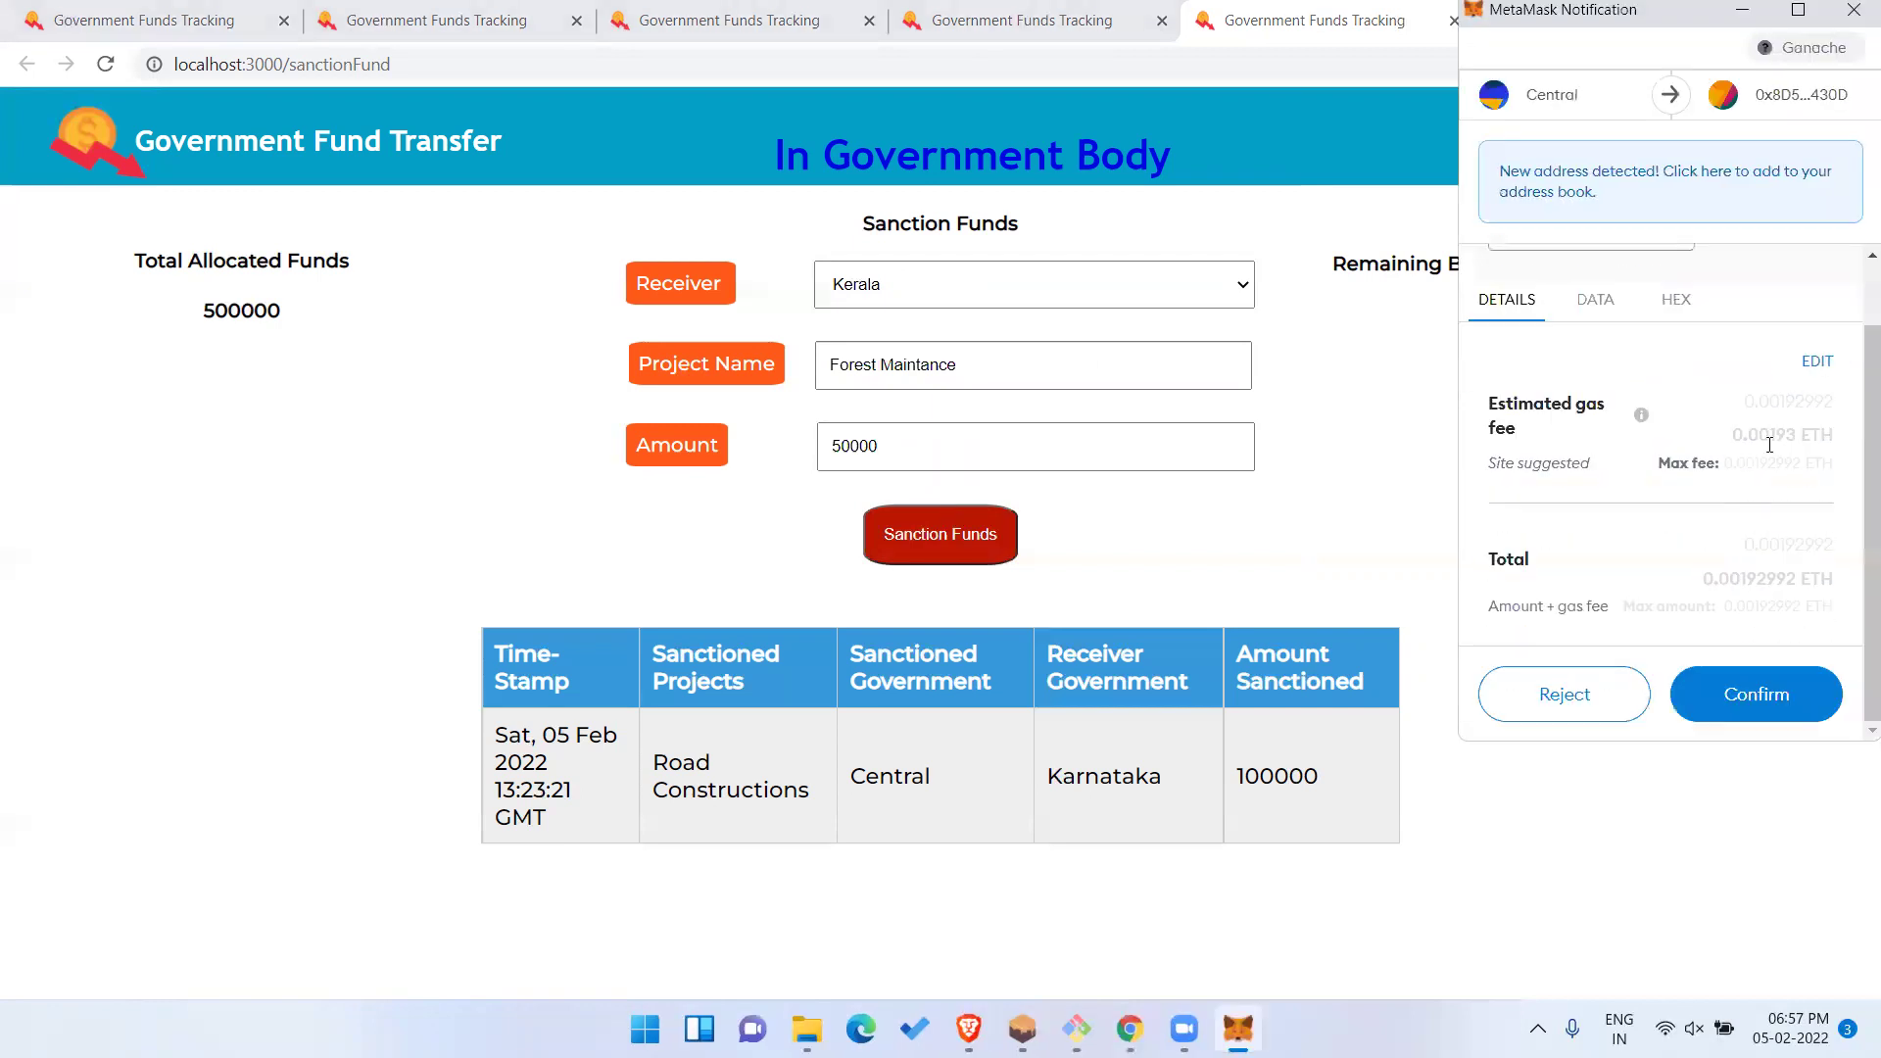
click(1779, 695)
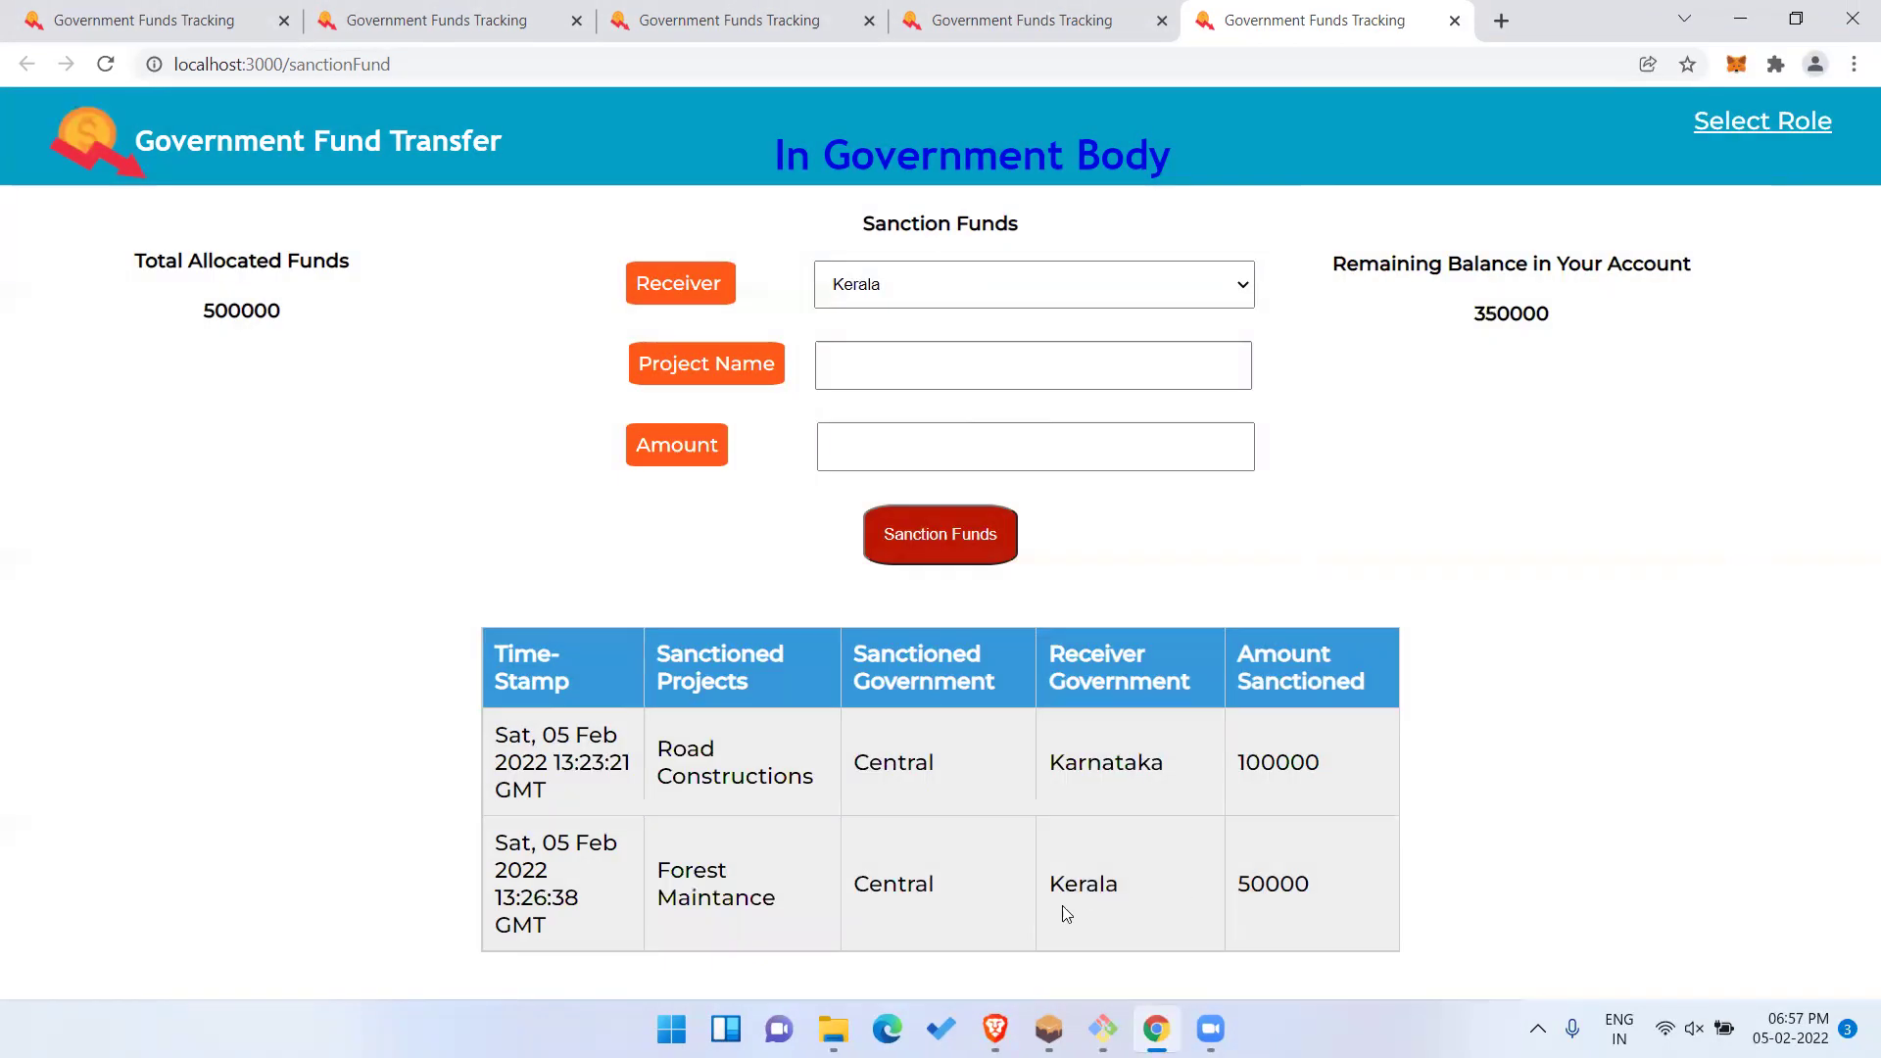
Highlight the new record's Central, Kerala, timestamp and 50000 amount.
double_click(912, 884)
click(1101, 884)
double_click(1102, 884)
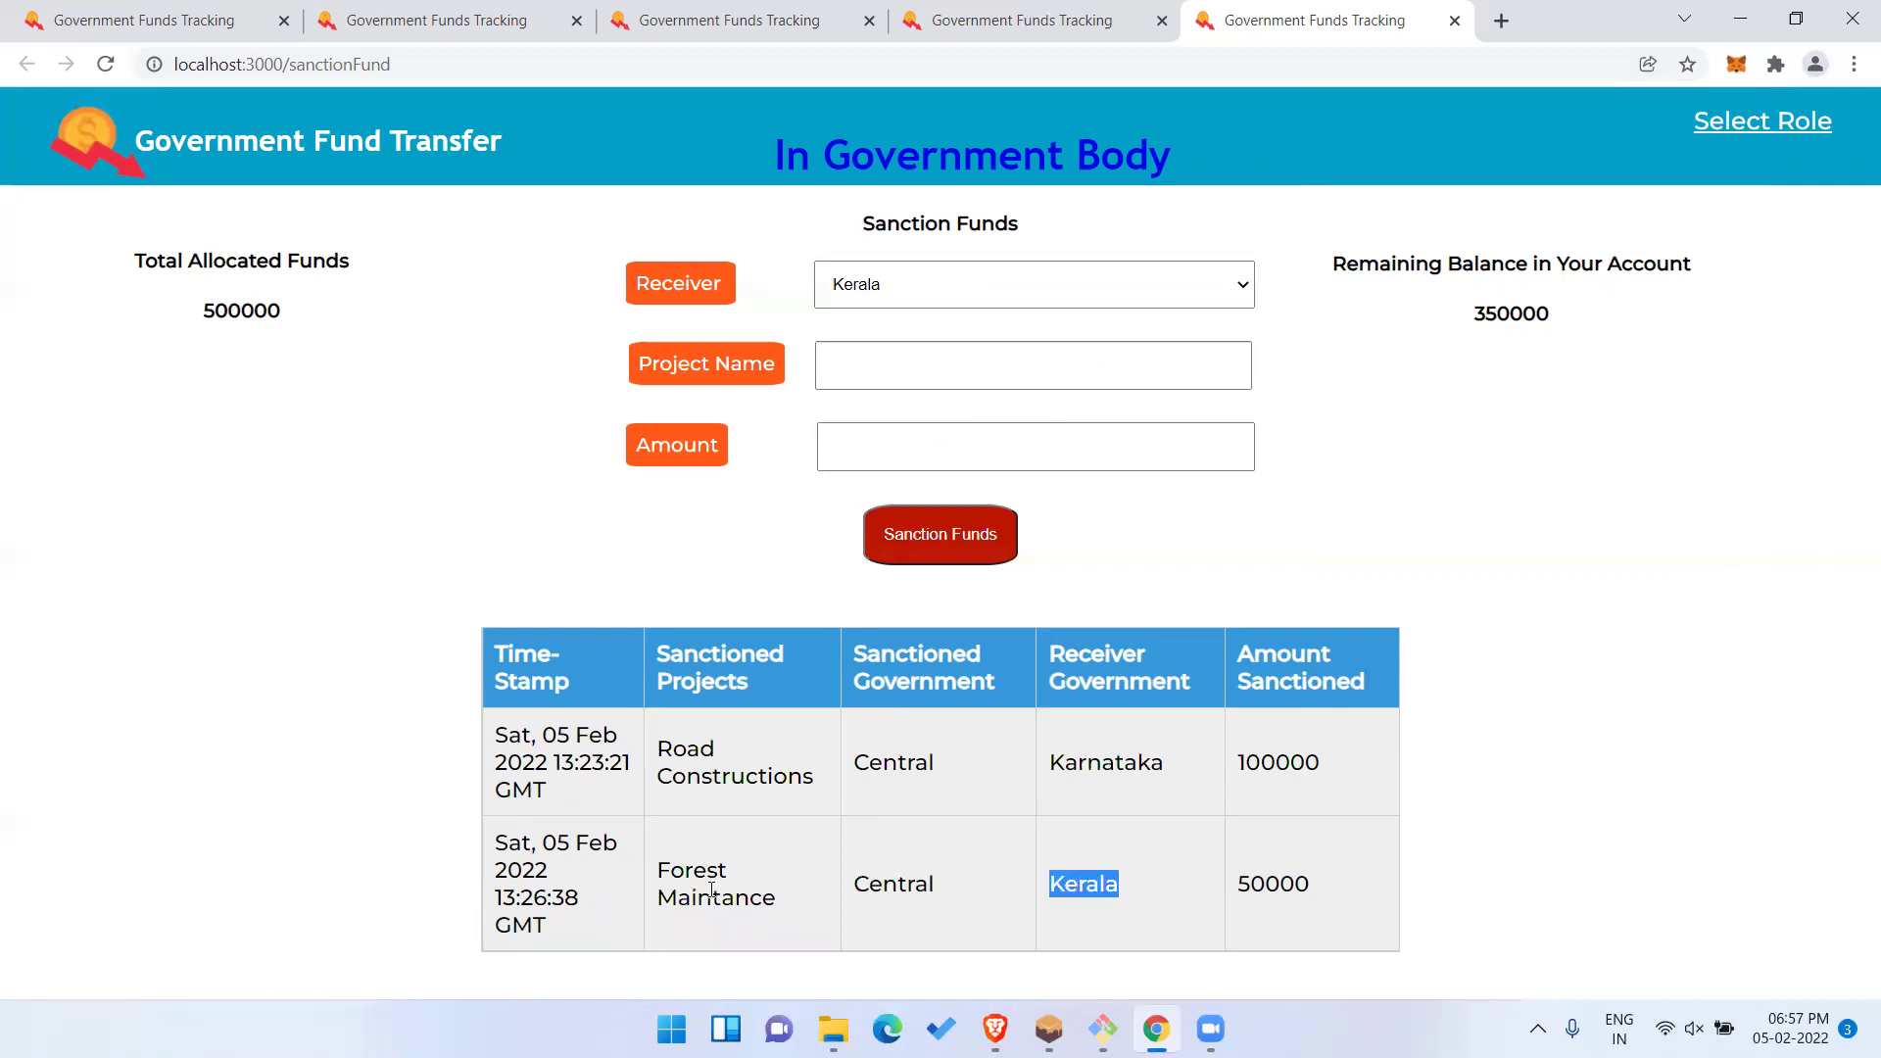
click(556, 897)
double_click(569, 897)
double_click(1304, 884)
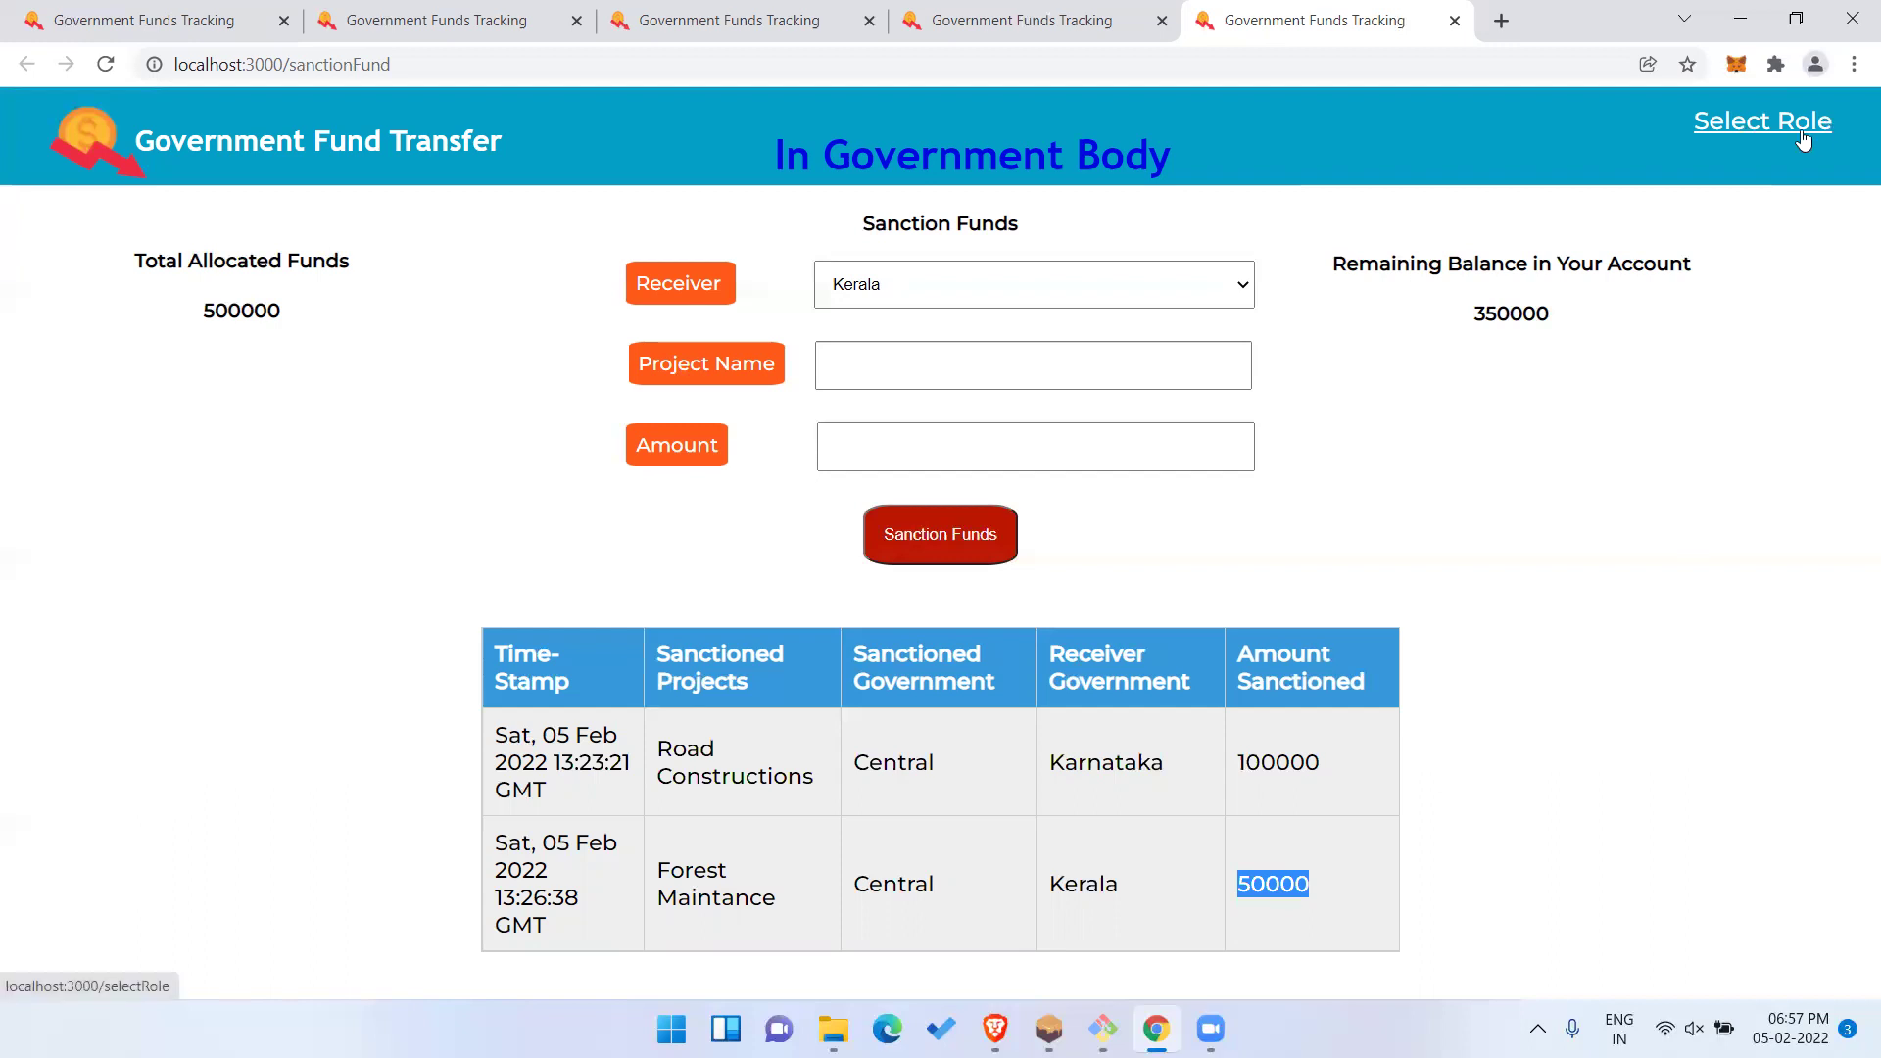
Switch the active MetaMask account to Kerala.
click(1737, 65)
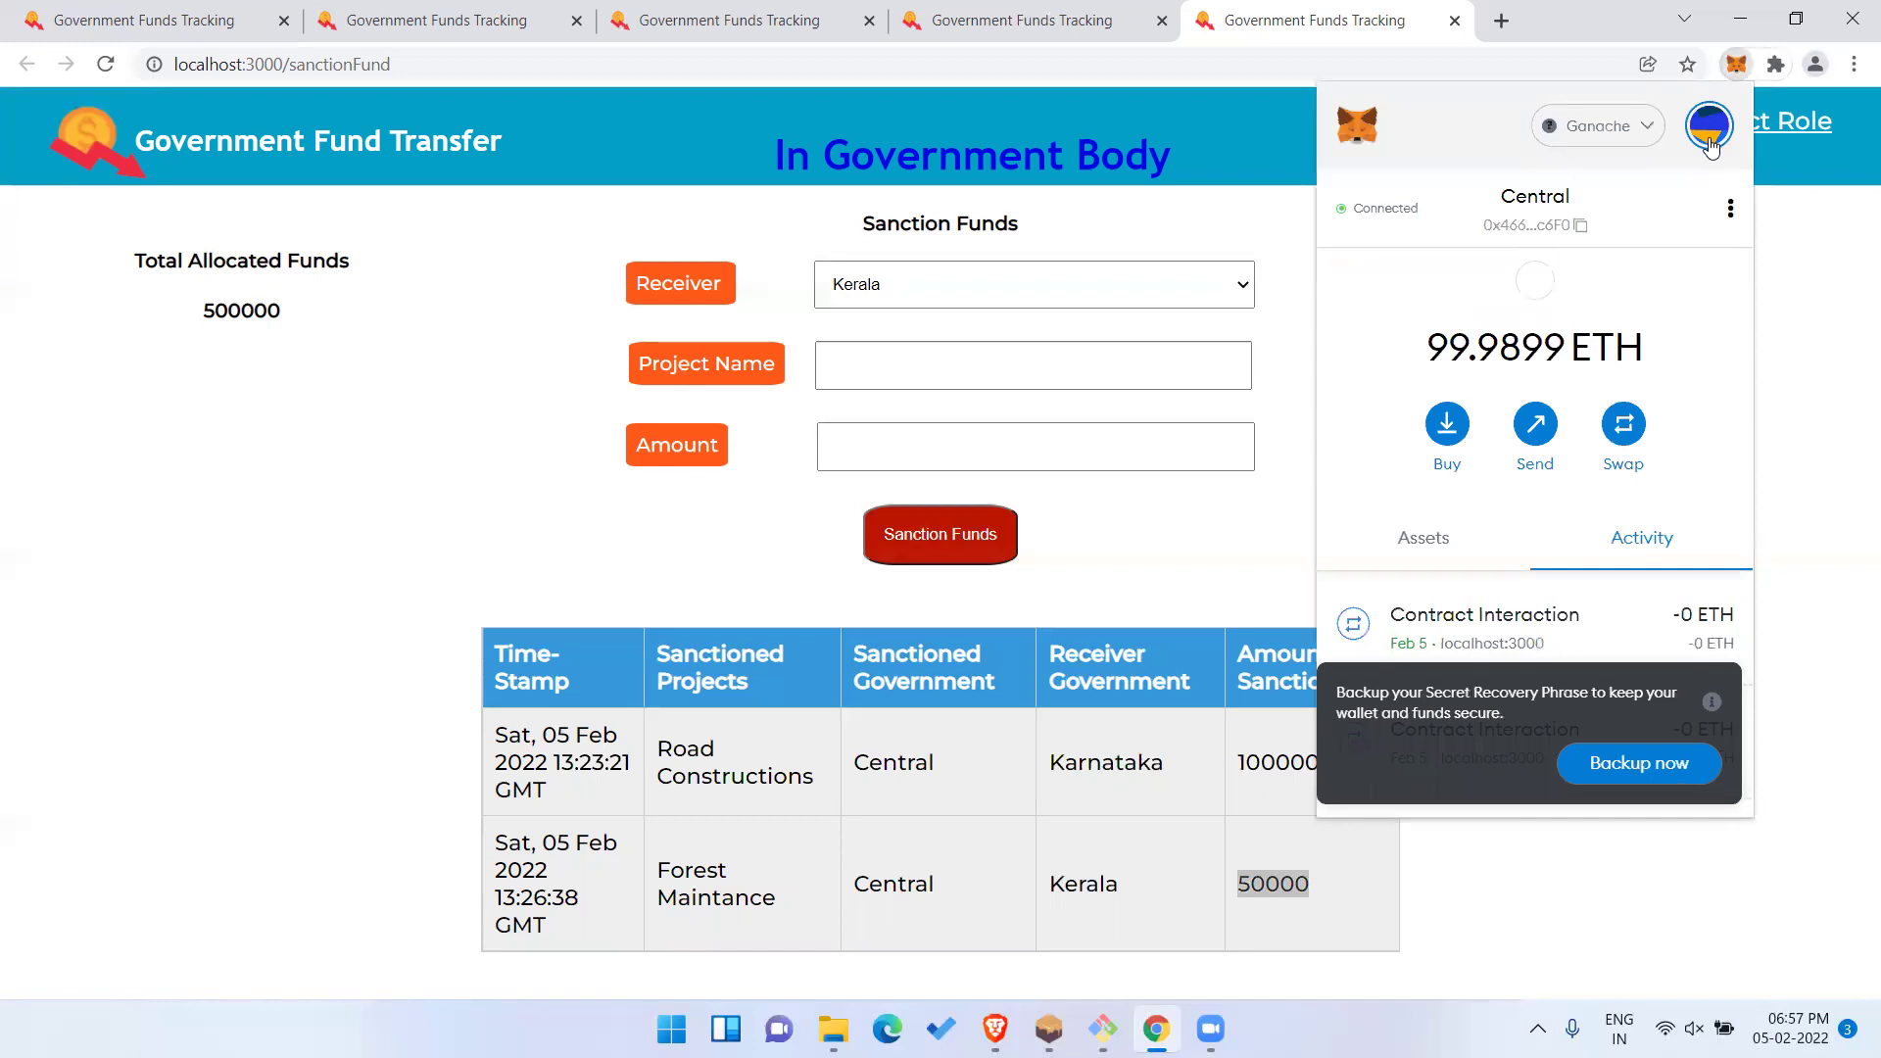
click(1710, 144)
scroll(1541, 421, down, 3)
click(1490, 455)
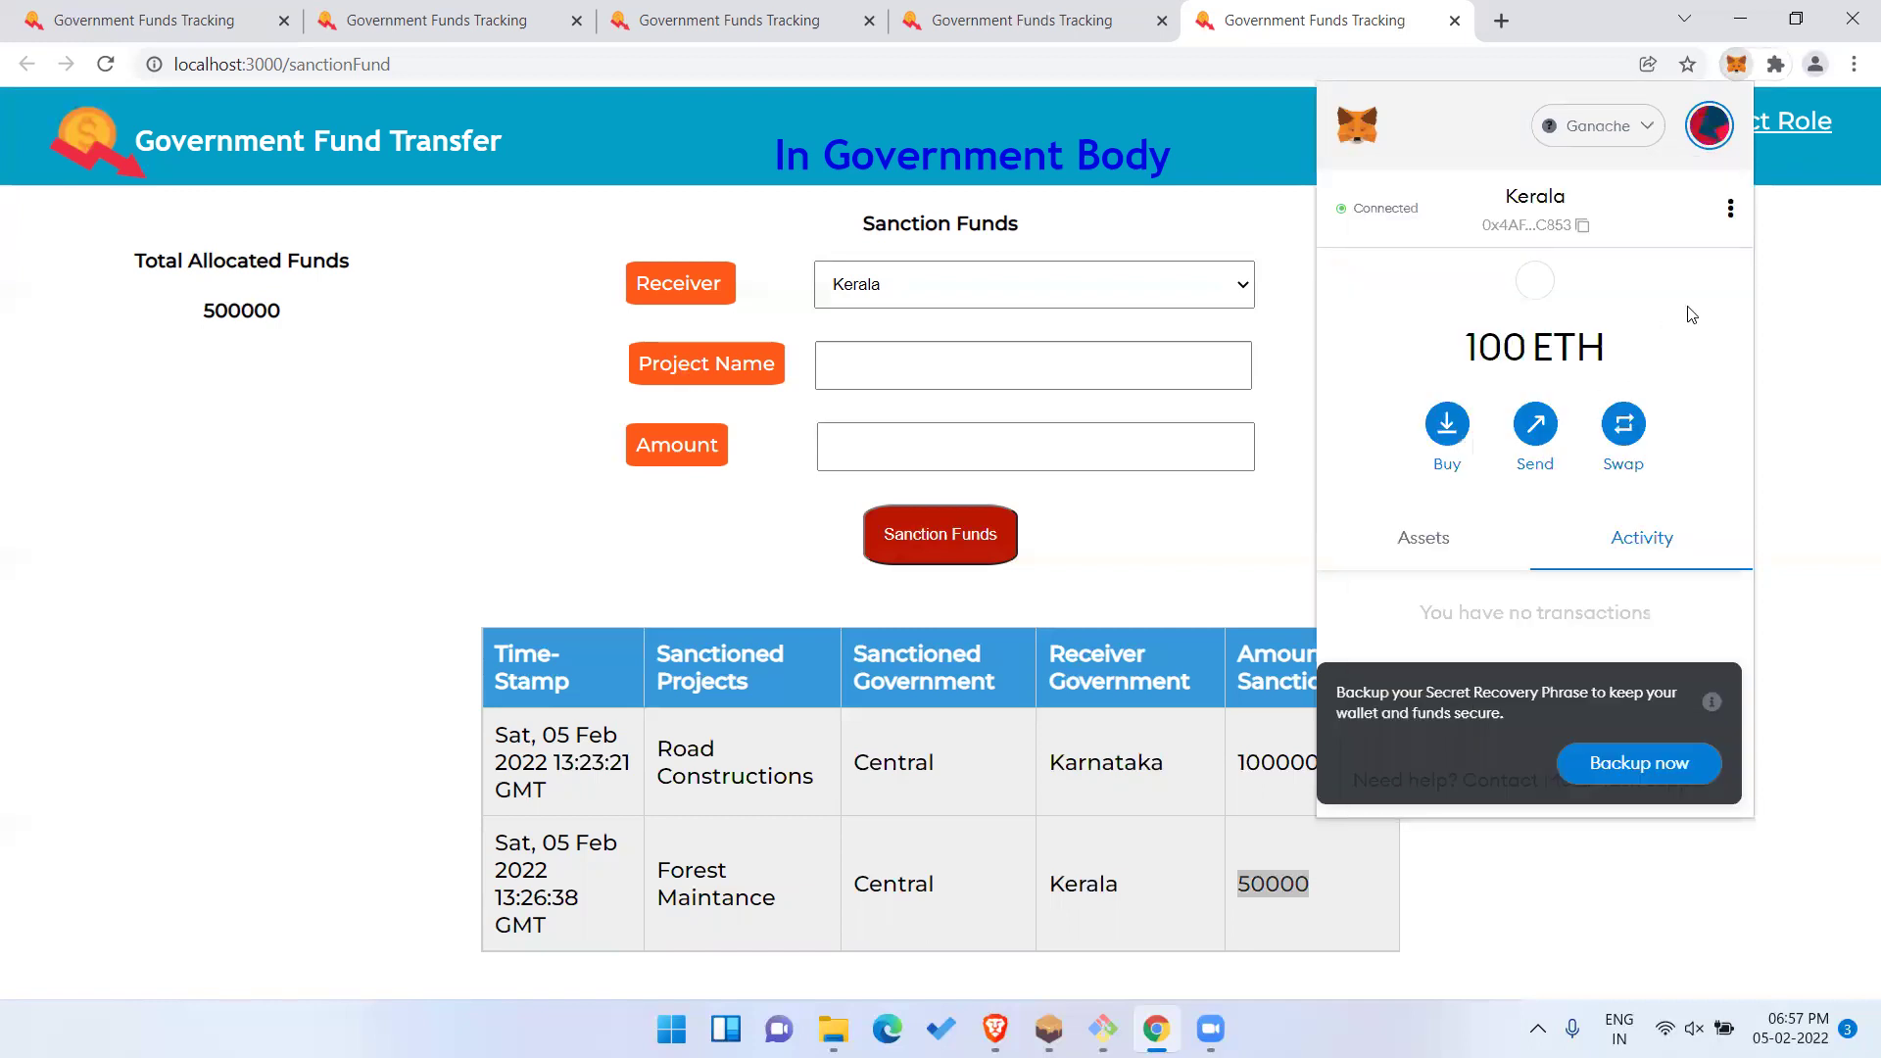
click(1791, 370)
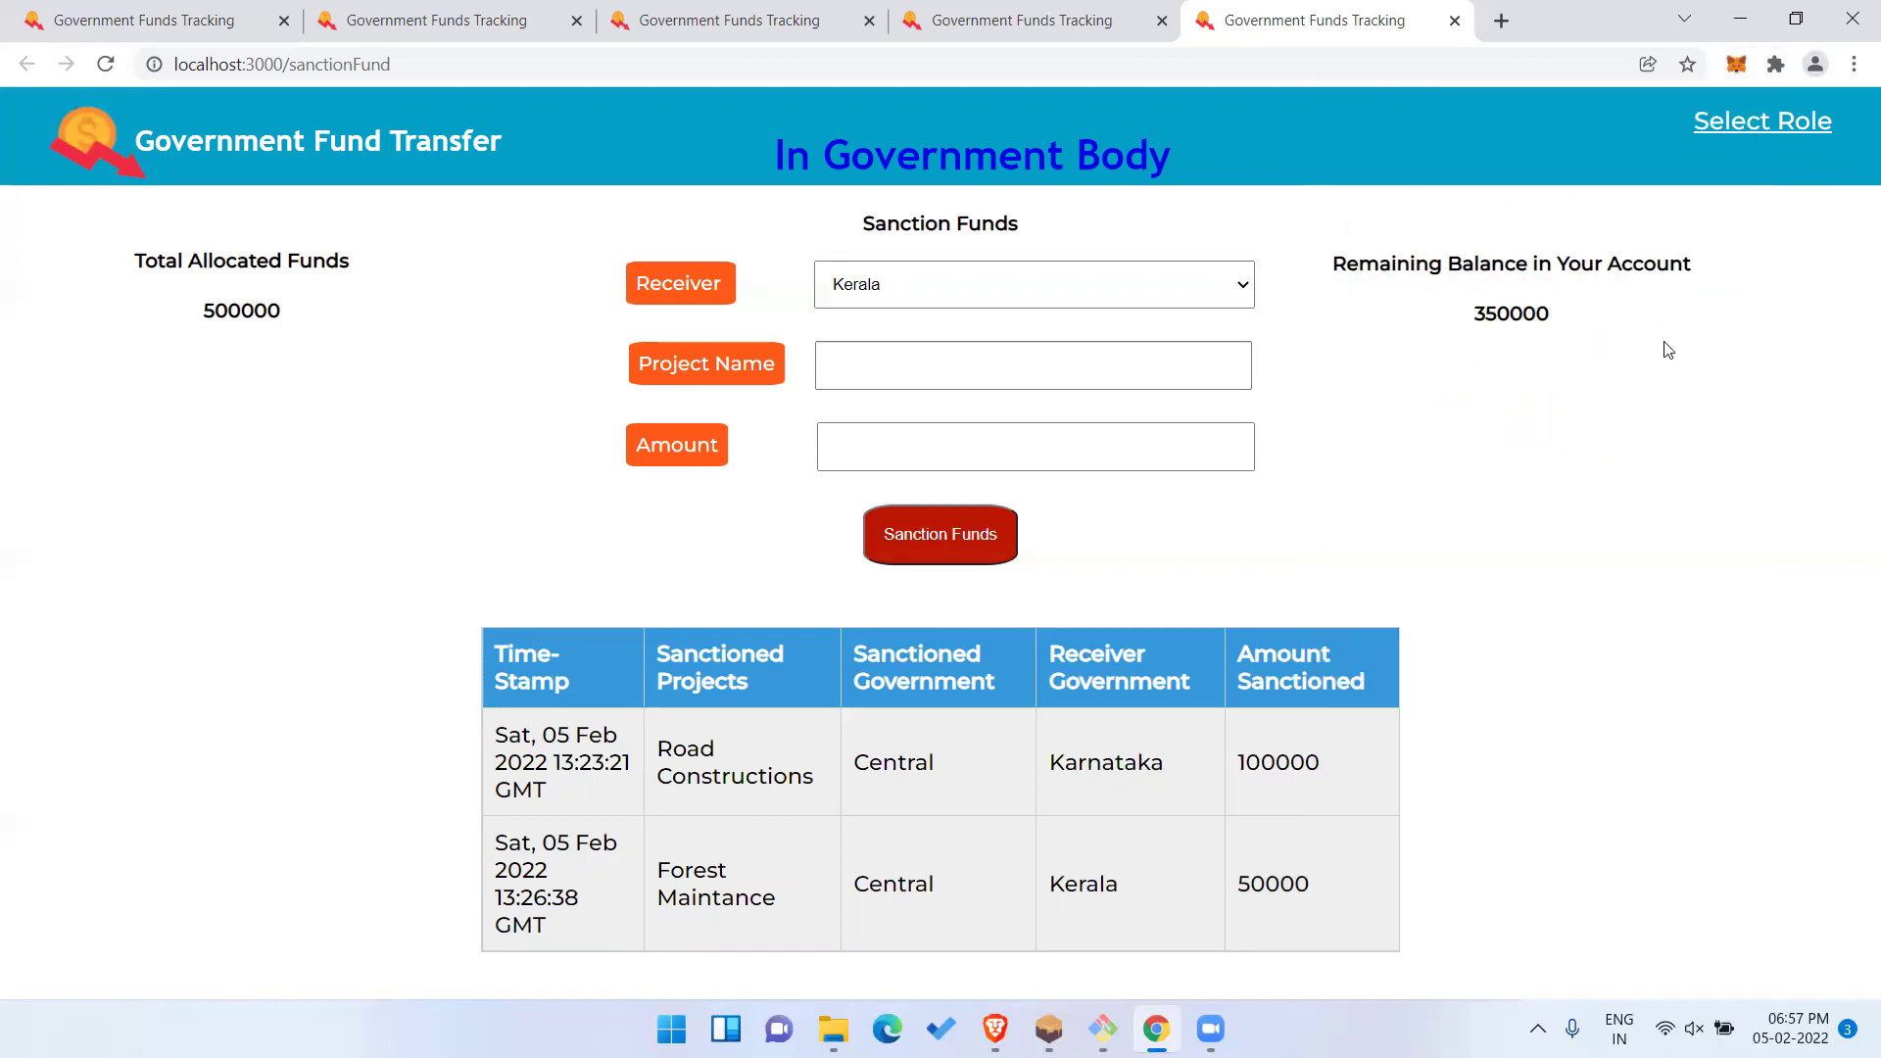
Highlight the 350000 remaining balance and reload the page.
double_click(1509, 310)
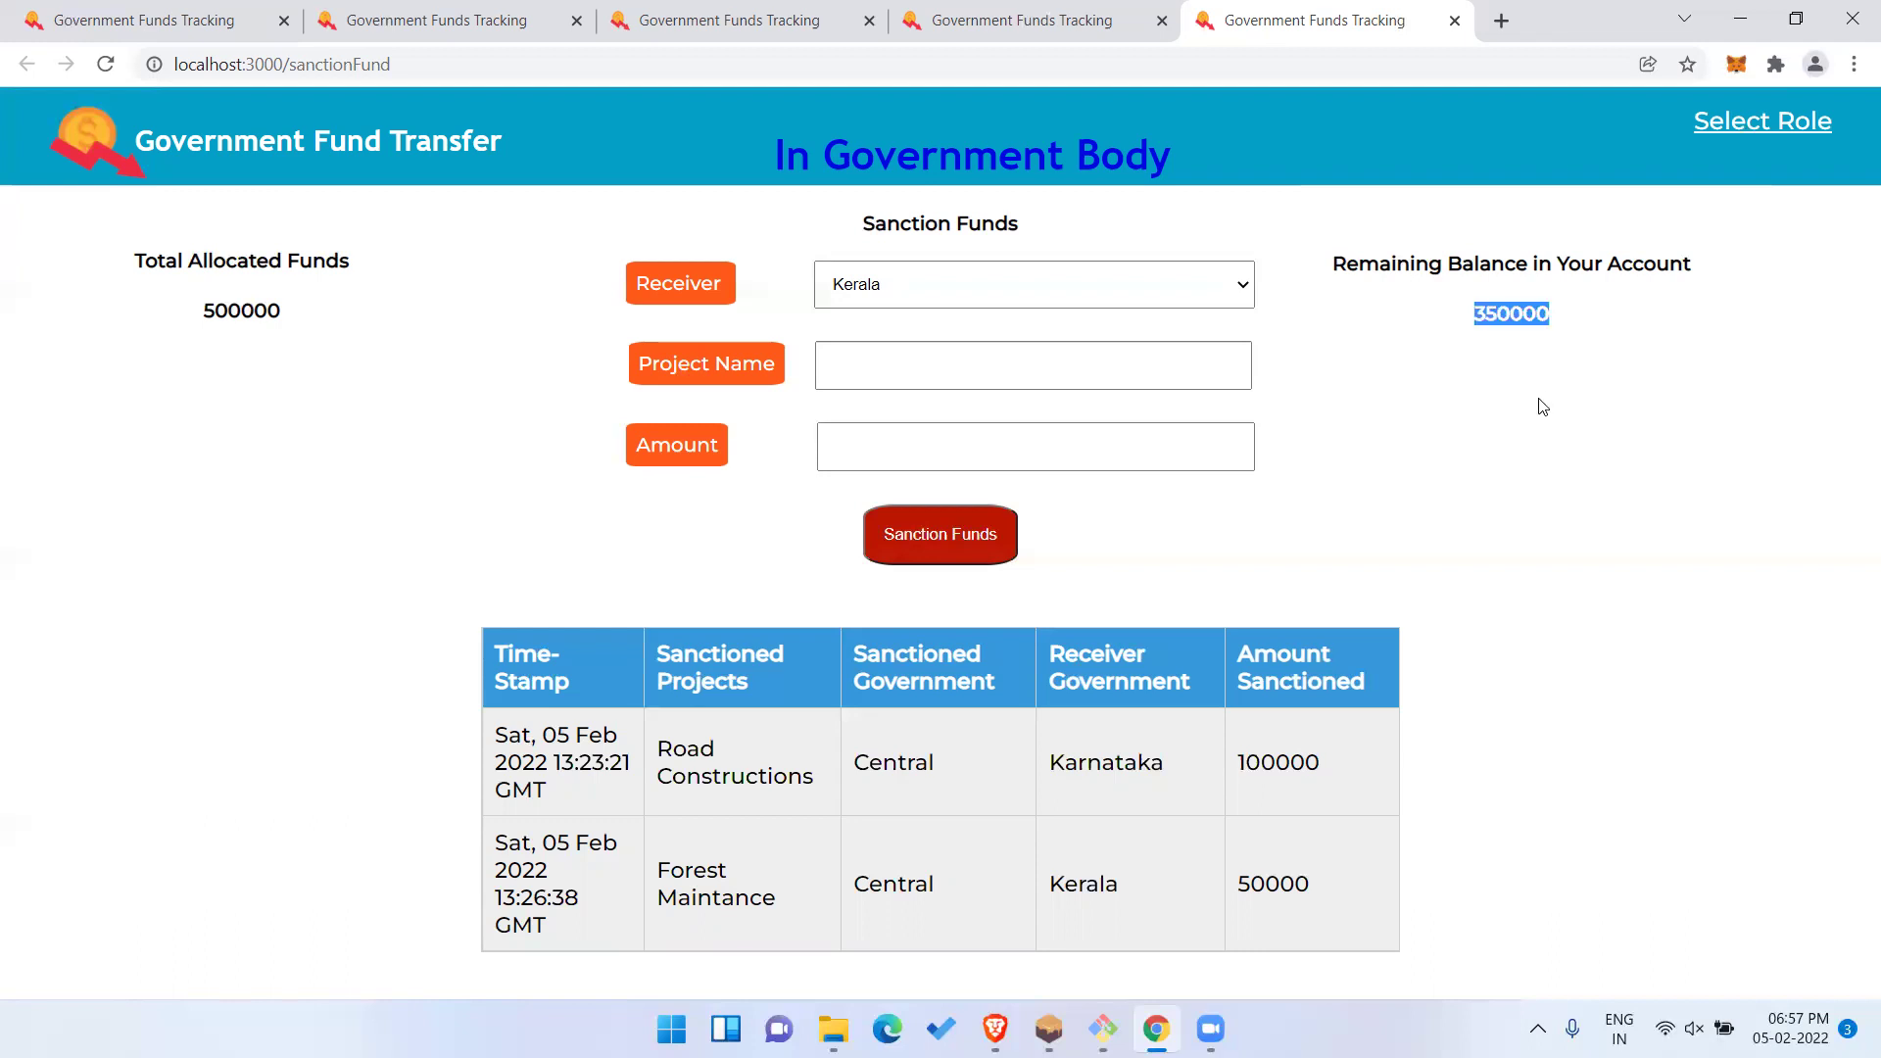
click(1544, 407)
key(F5)
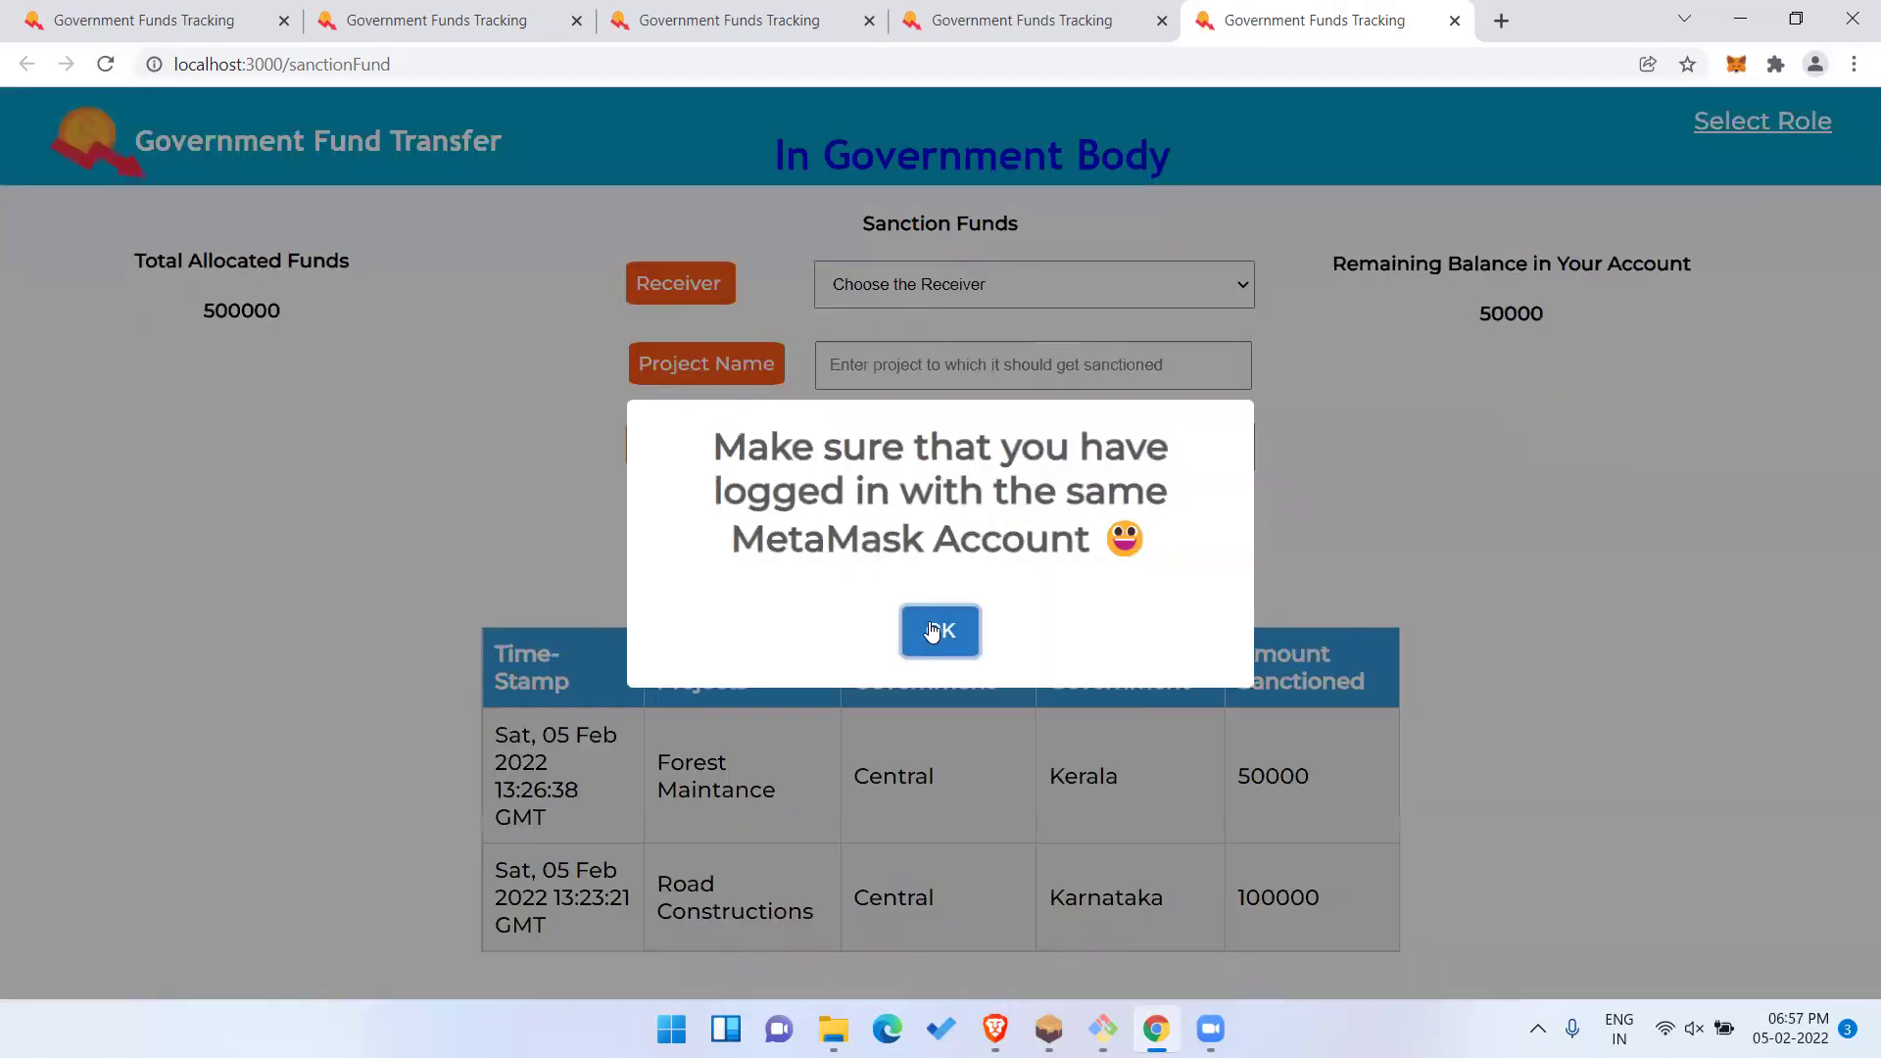
Dismiss the alert, then highlight Kerala's 50000 balance and the Forest Maintance record details.
click(933, 631)
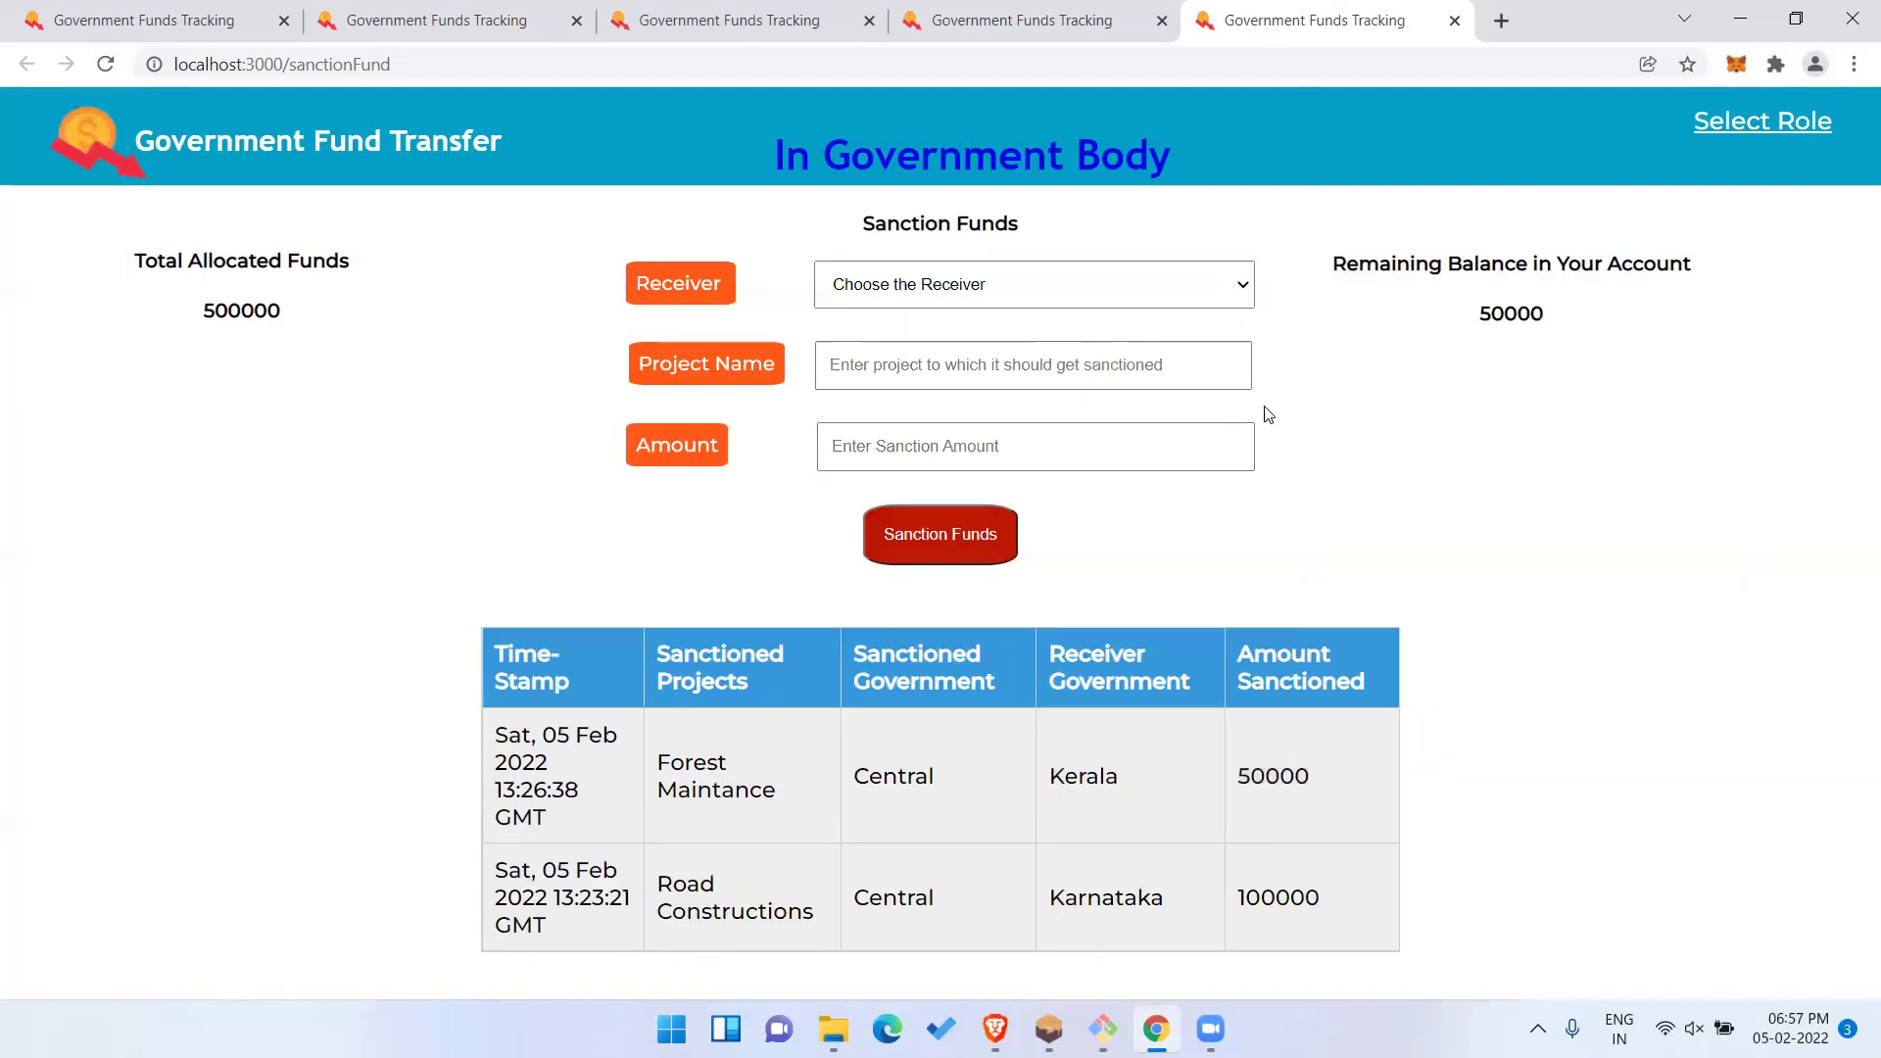
double_click(1533, 312)
click(1610, 387)
drag(497, 733, 898, 791)
click(897, 792)
double_click(1110, 776)
double_click(703, 794)
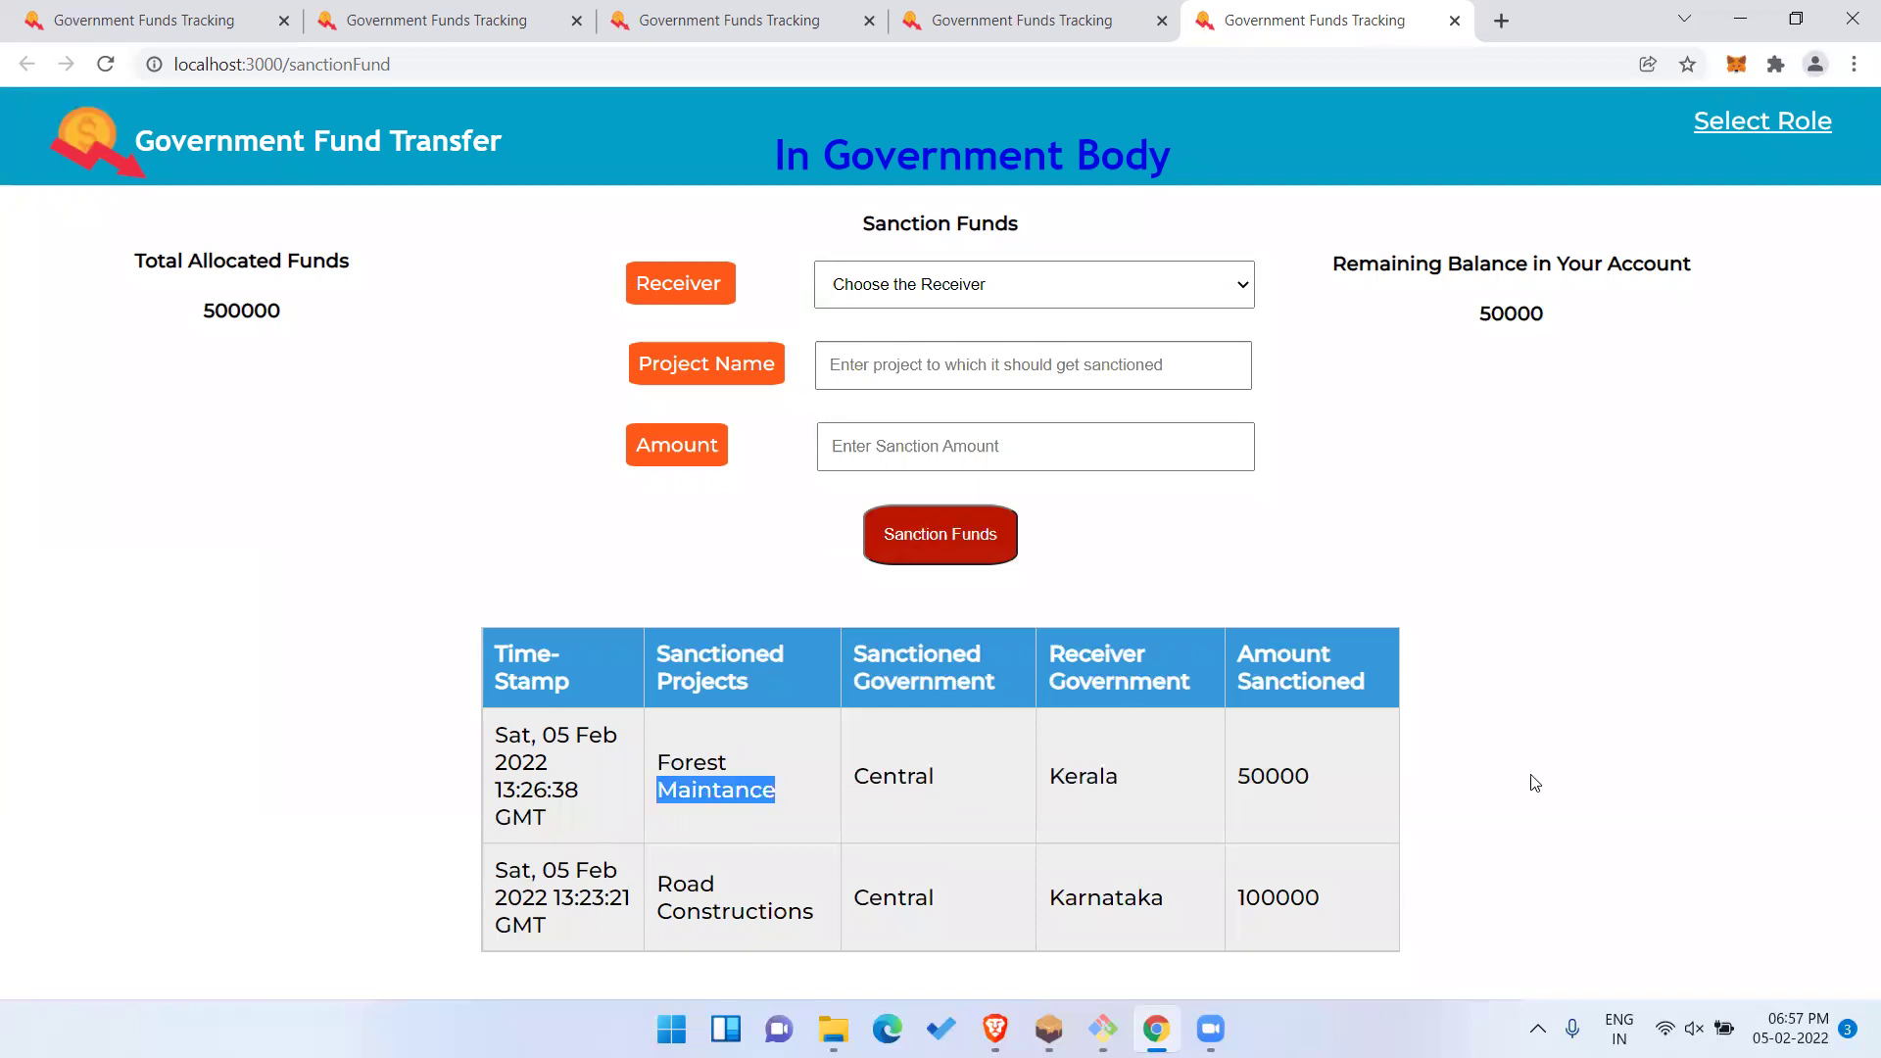
double_click(1269, 769)
click(1646, 733)
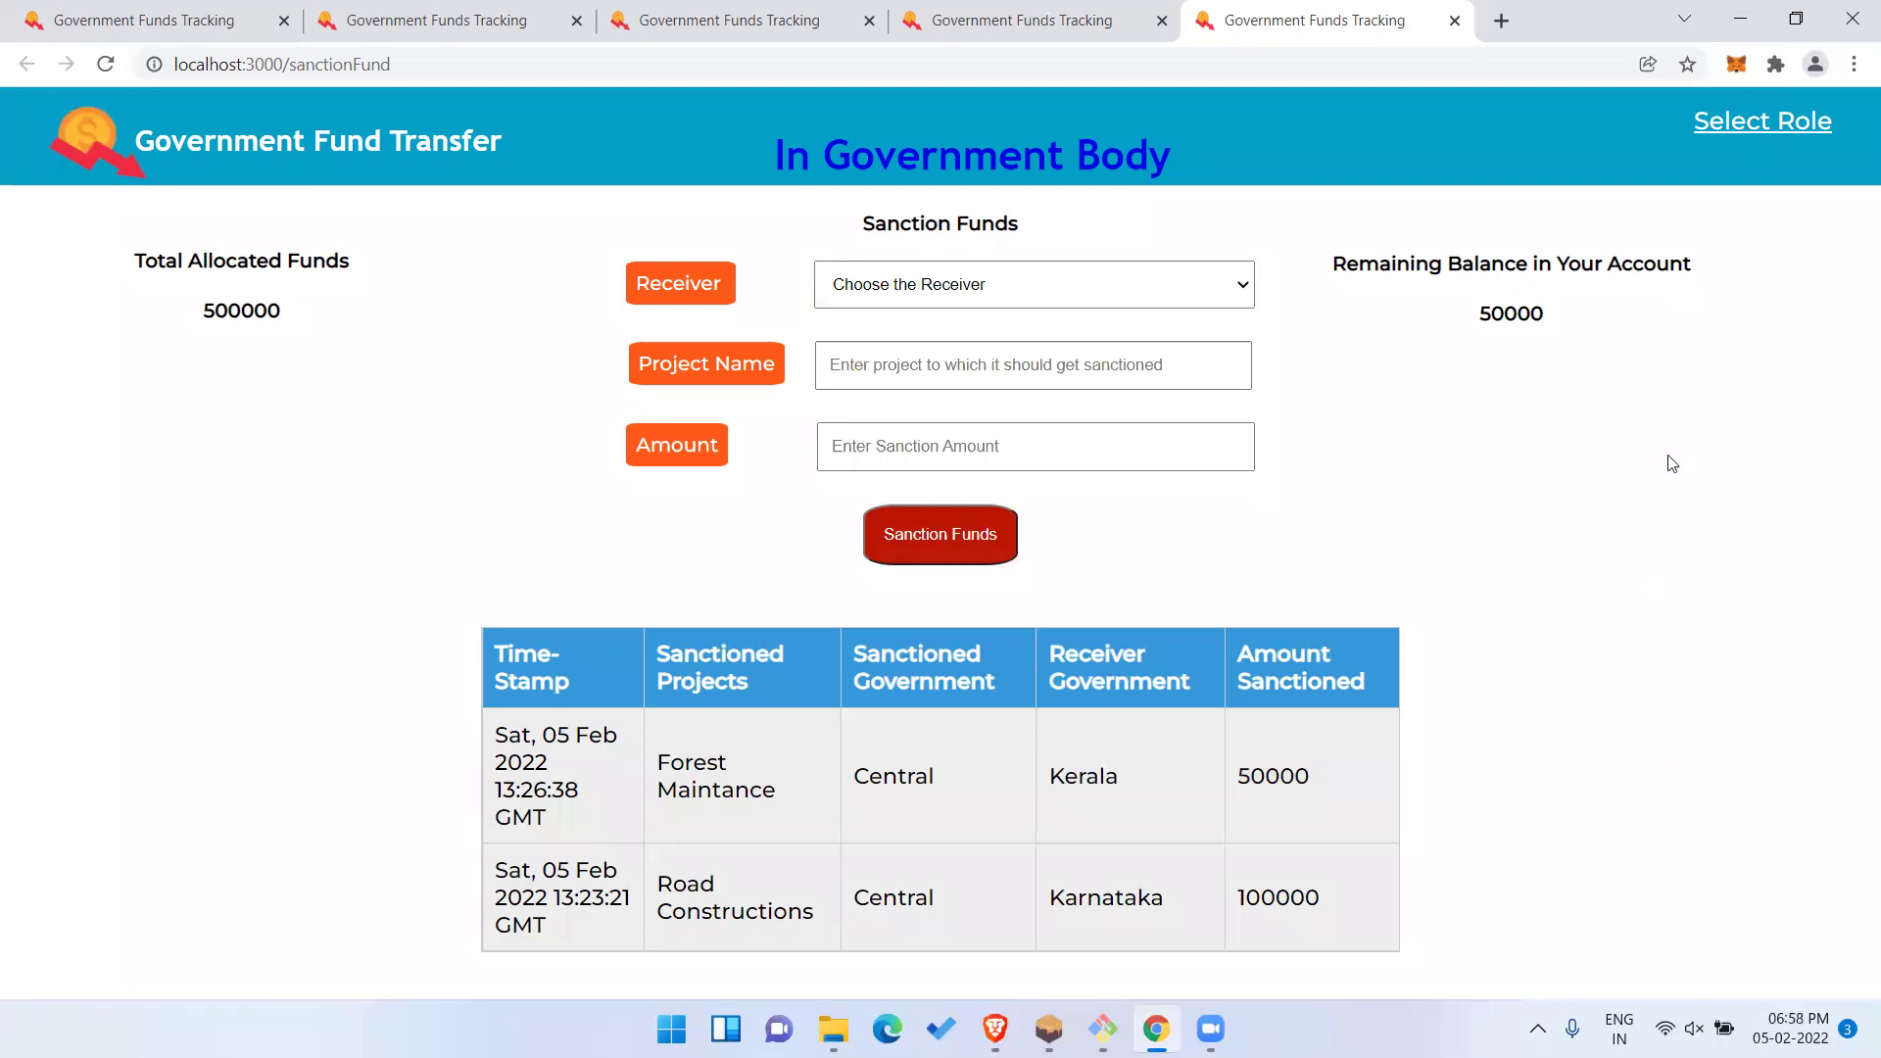
Go from Select Role to the public Home page and scroll down to the sanctions table.
click(1737, 123)
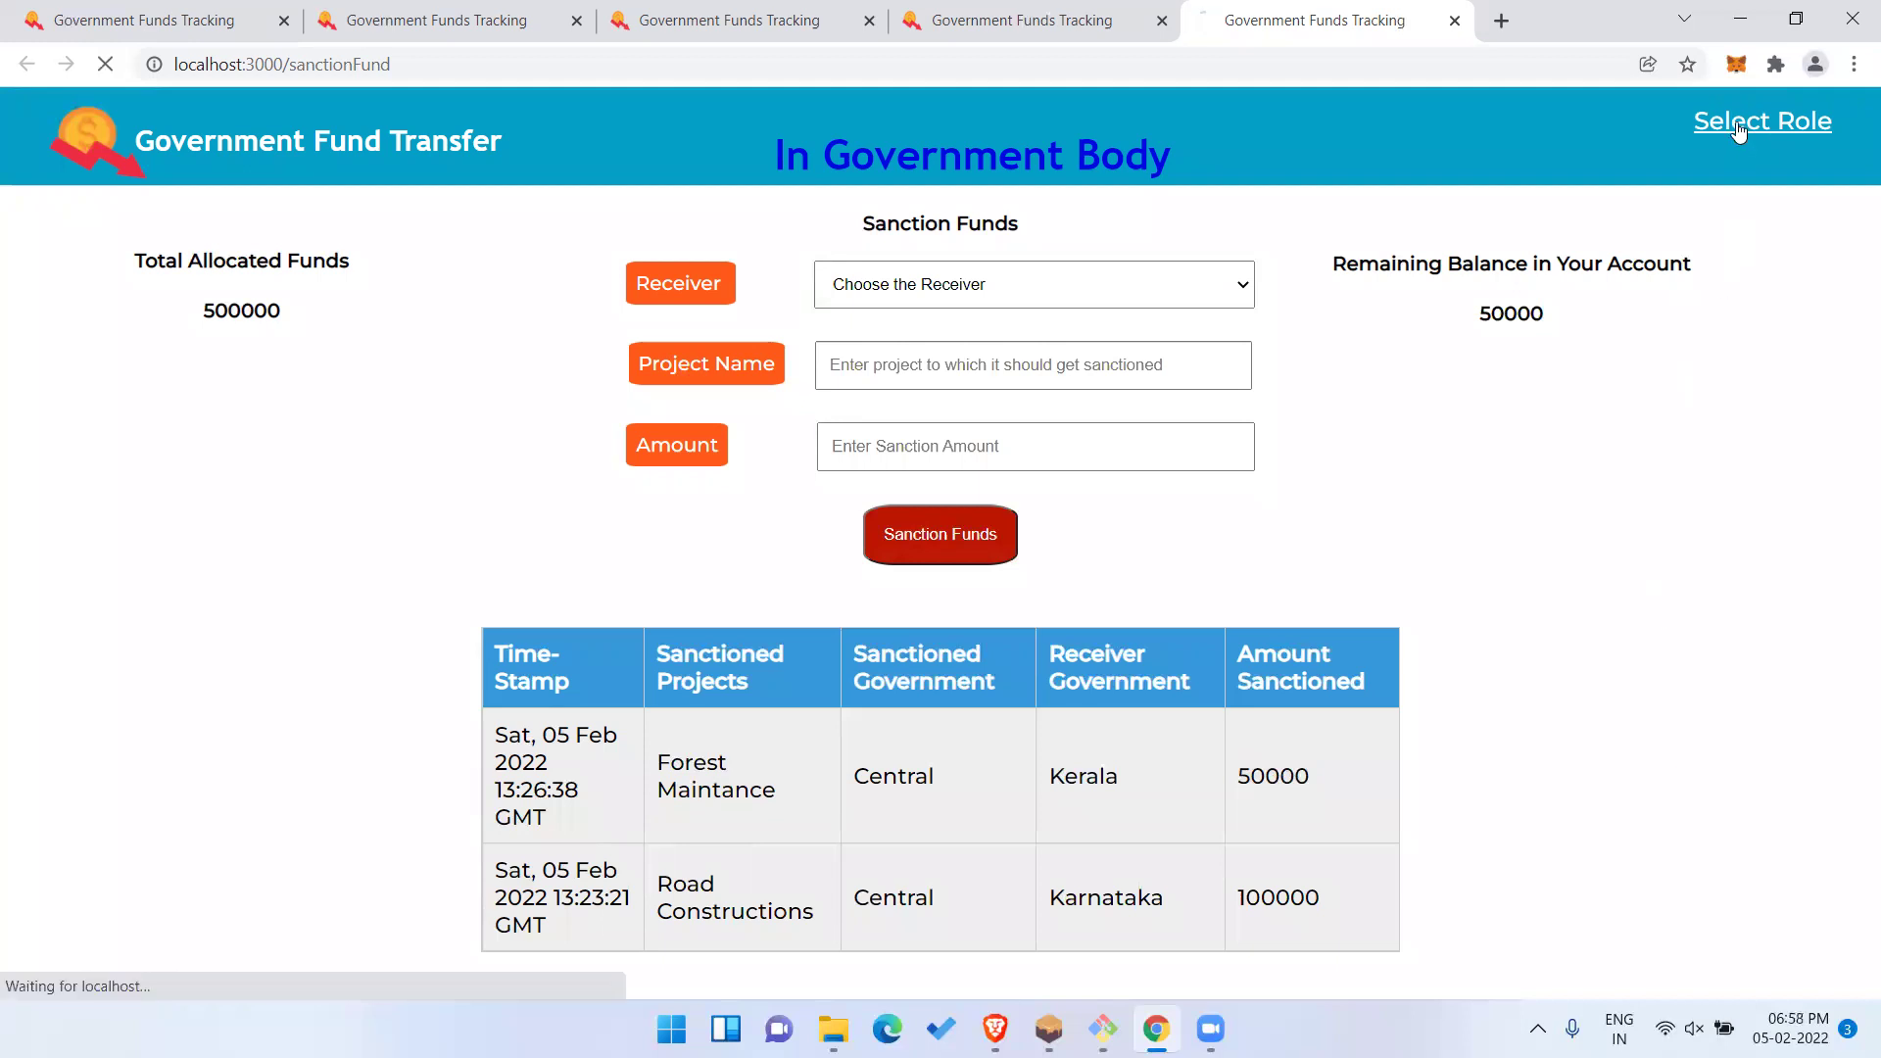
click(1771, 126)
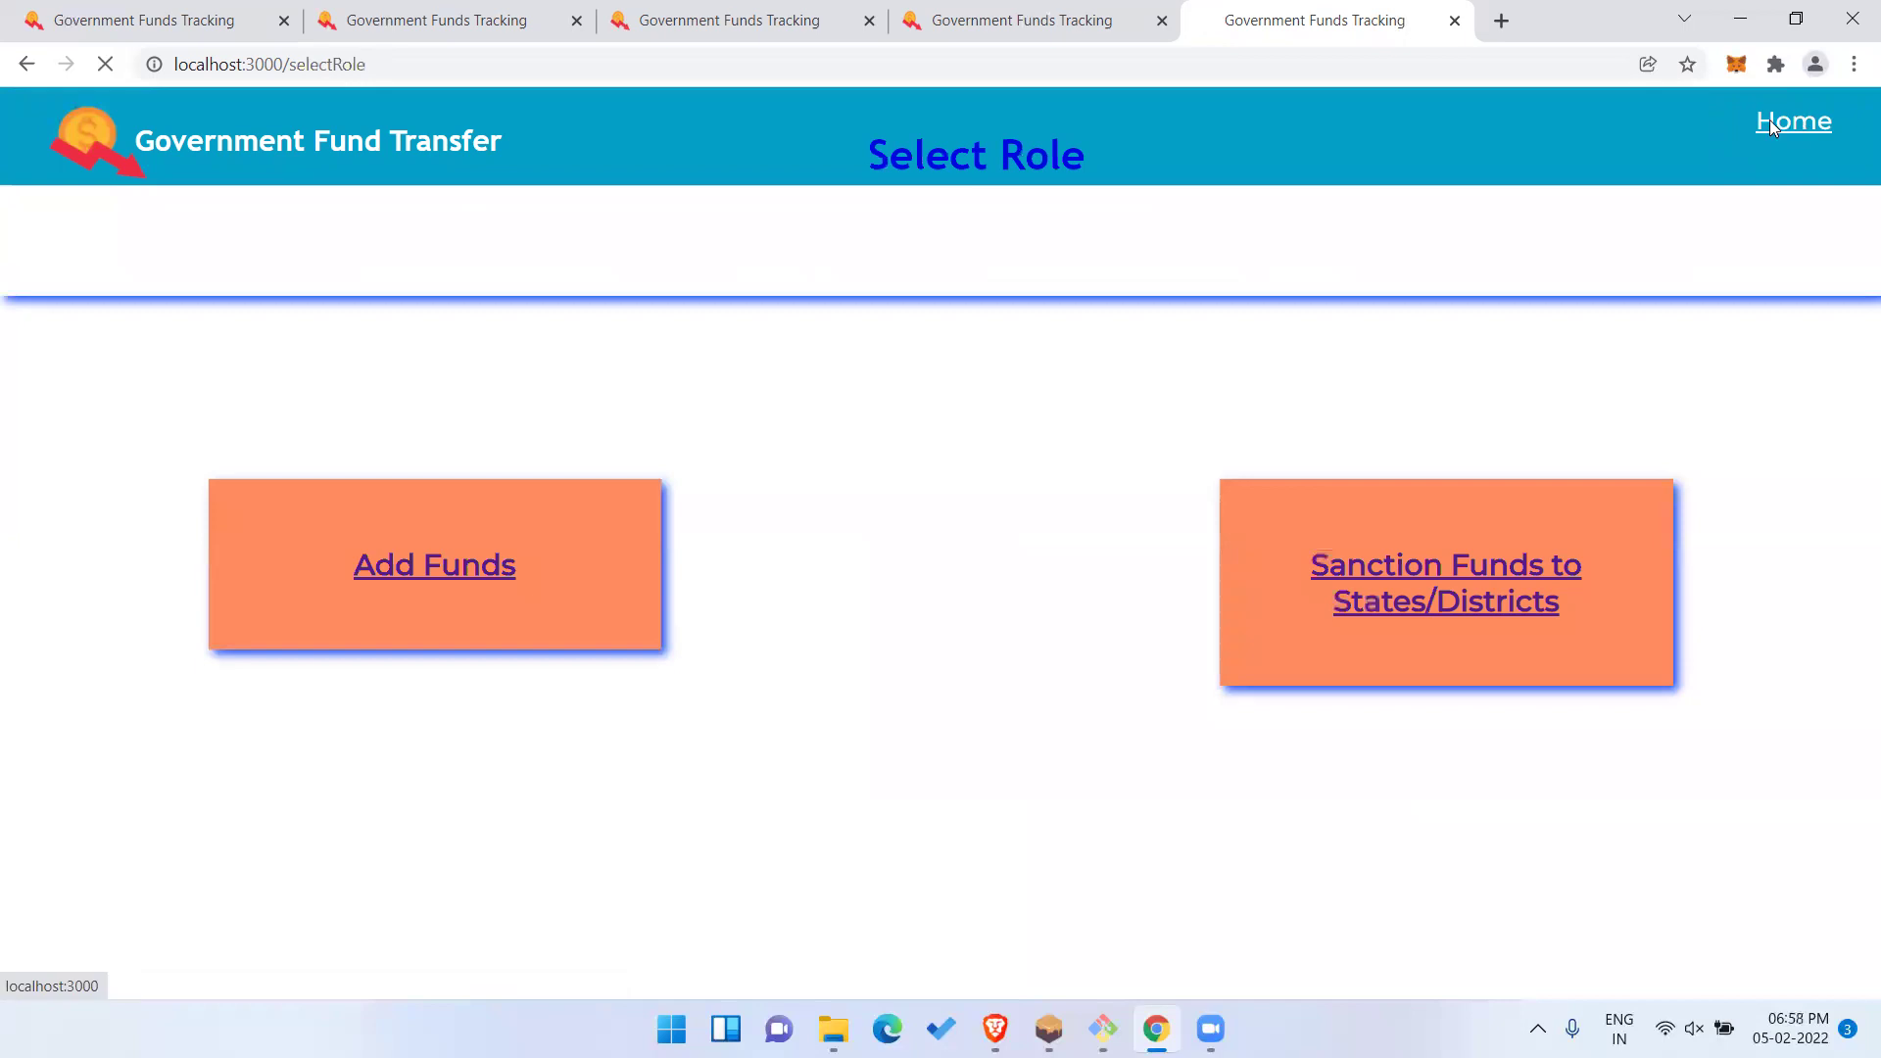
scroll(1571, 495, down, 1)
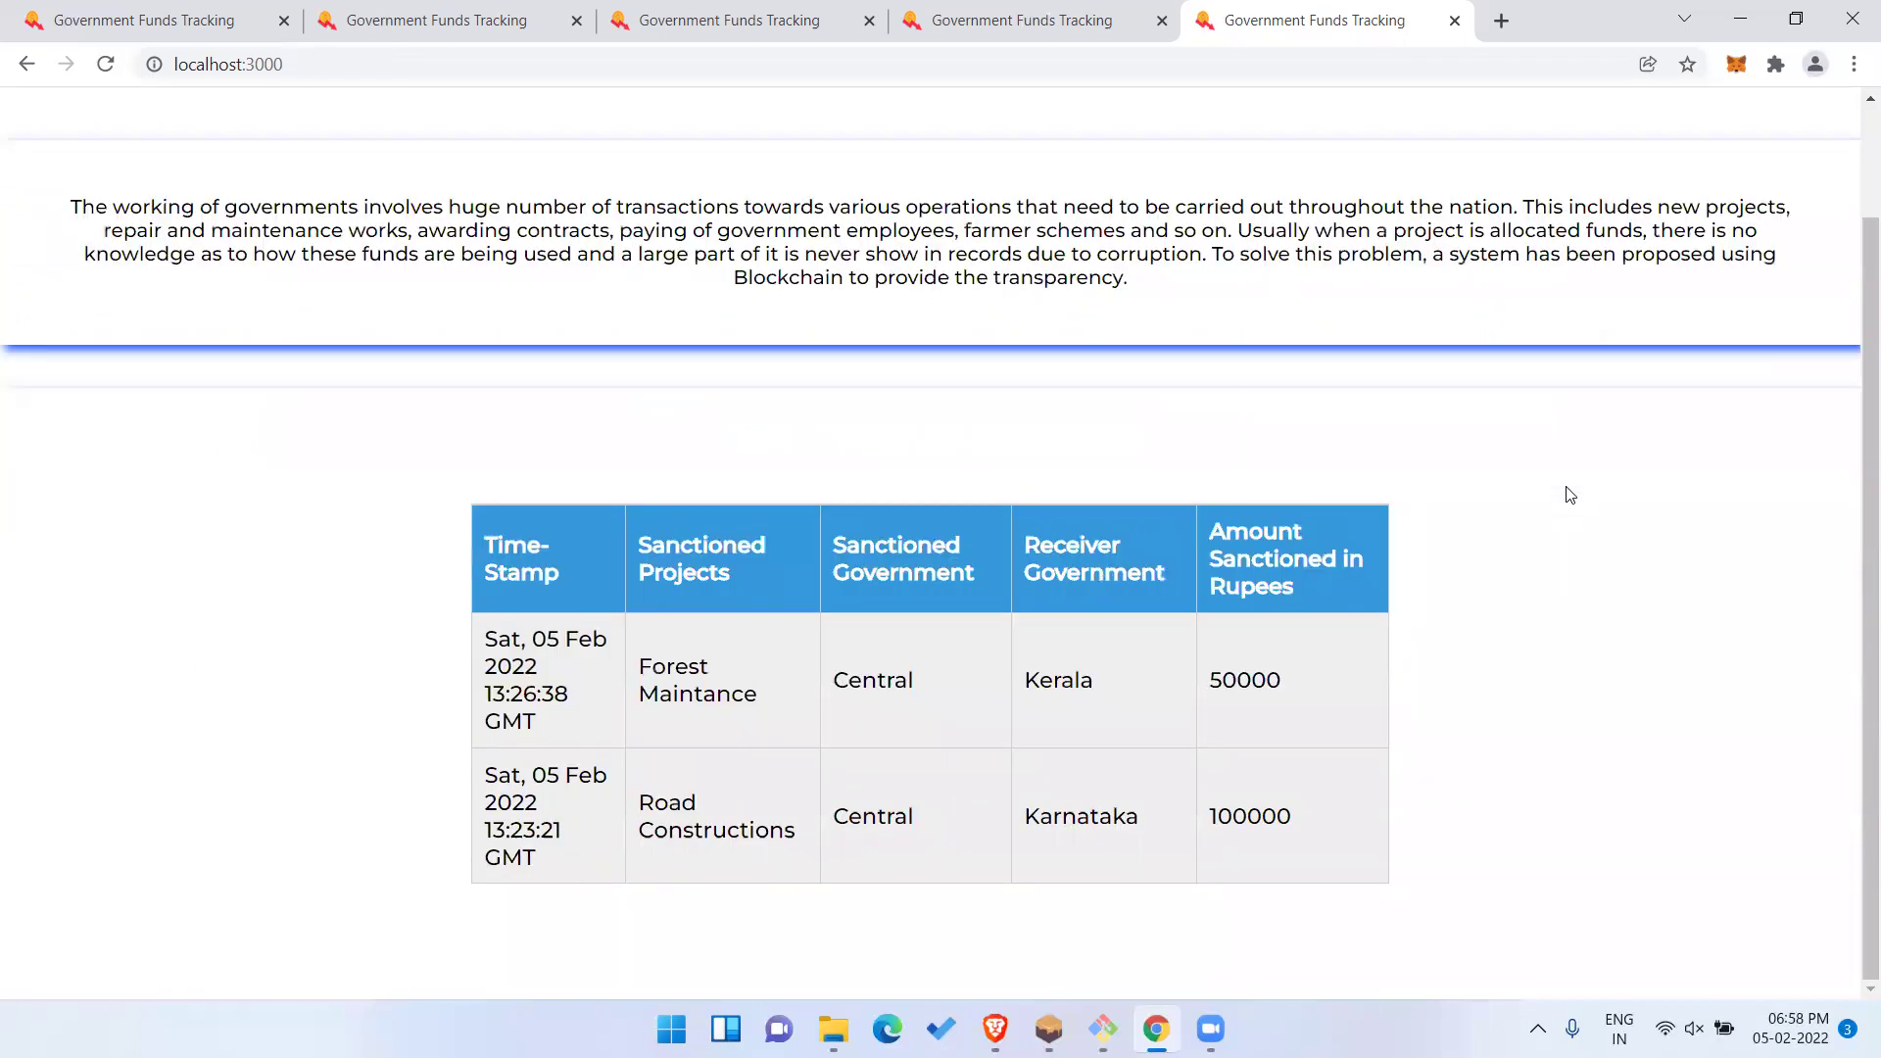
scroll(1571, 495, up, 1)
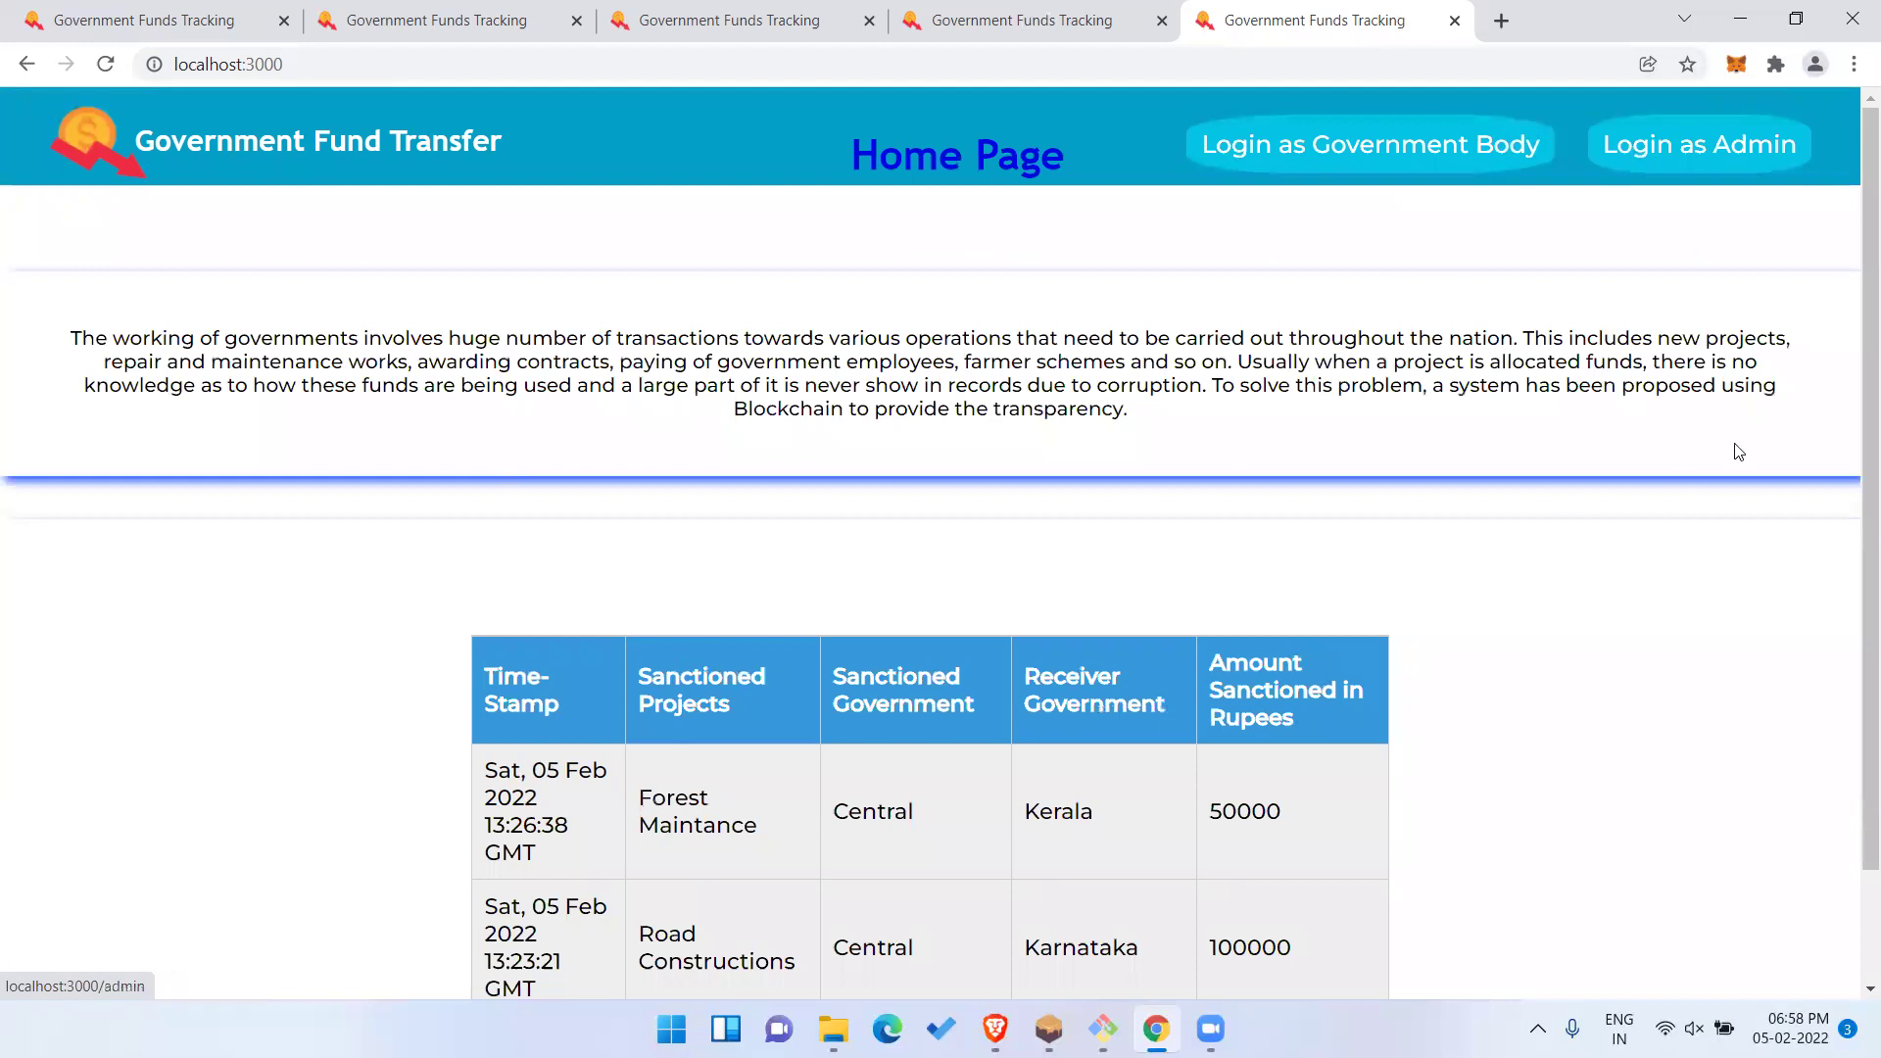
scroll(1739, 451, down, 1)
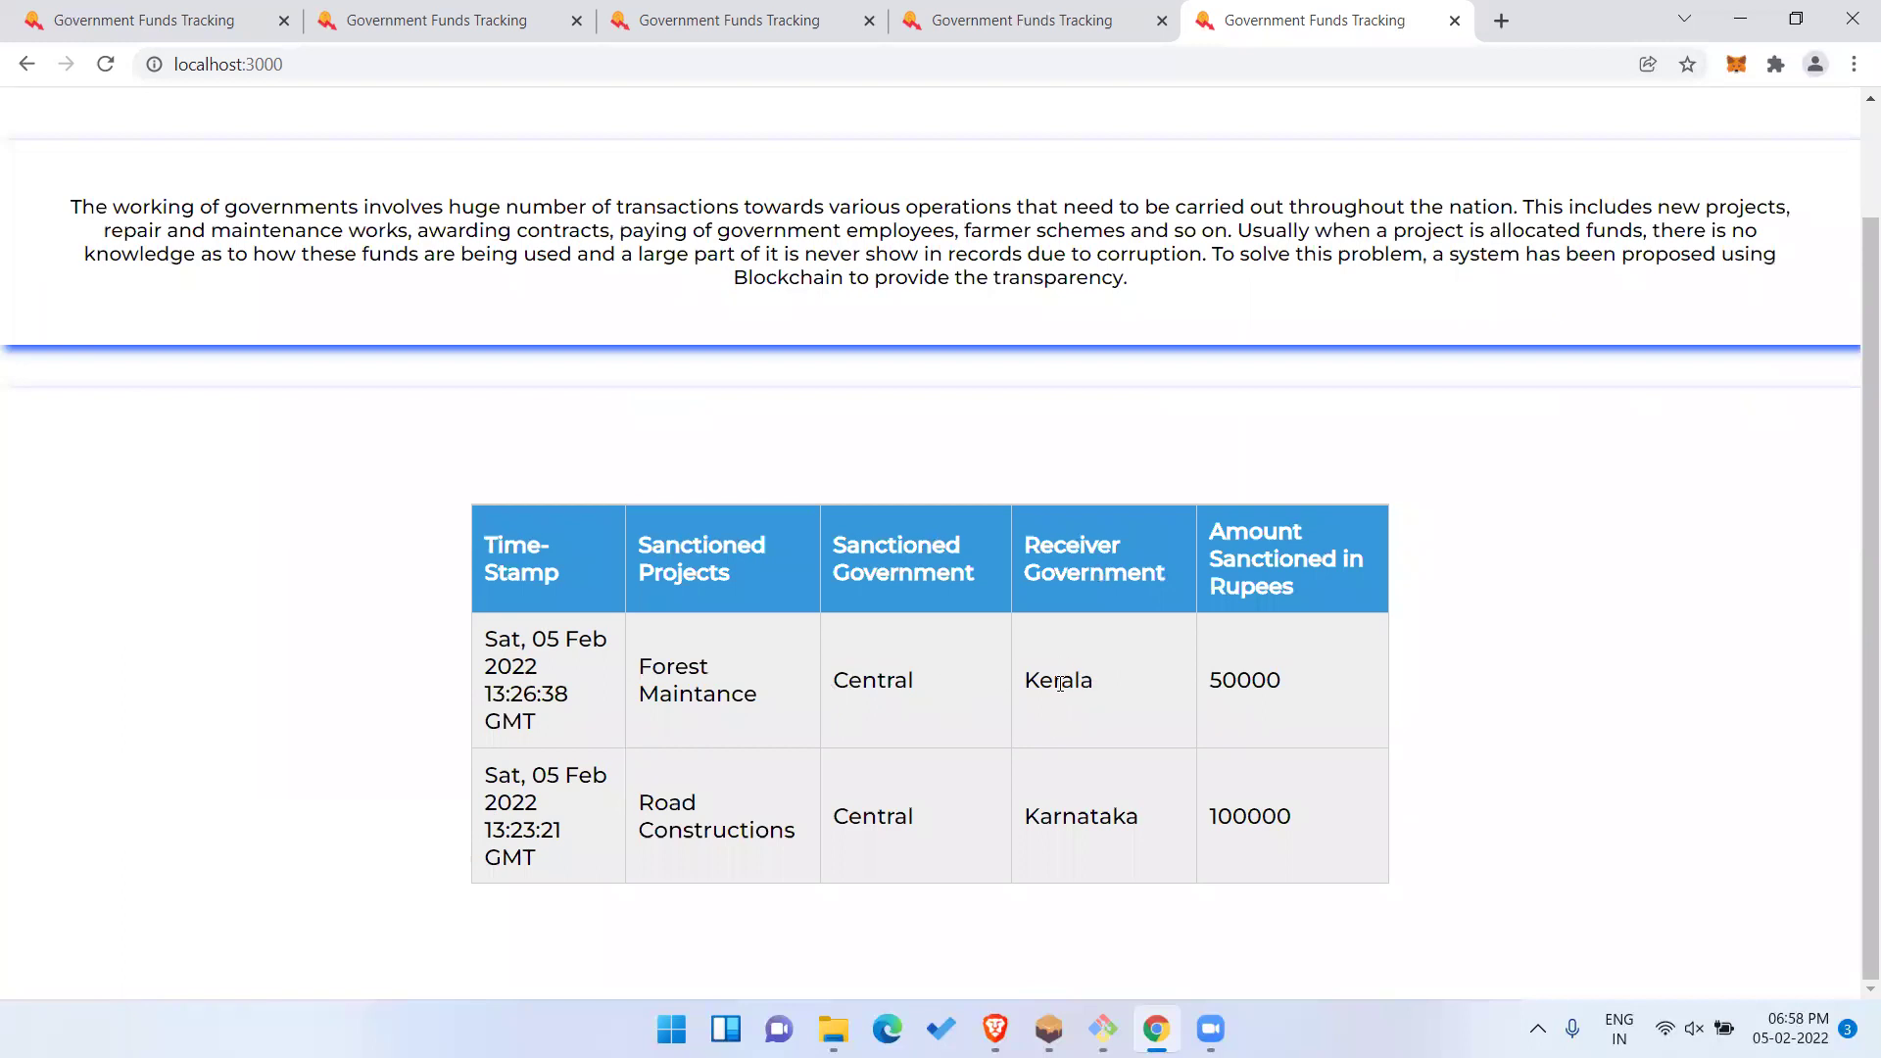
Highlight the table headings and Kerala's Forest Maintance amount of 50000, then clear the highlight.
drag(486, 632, 1260, 689)
double_click(1260, 689)
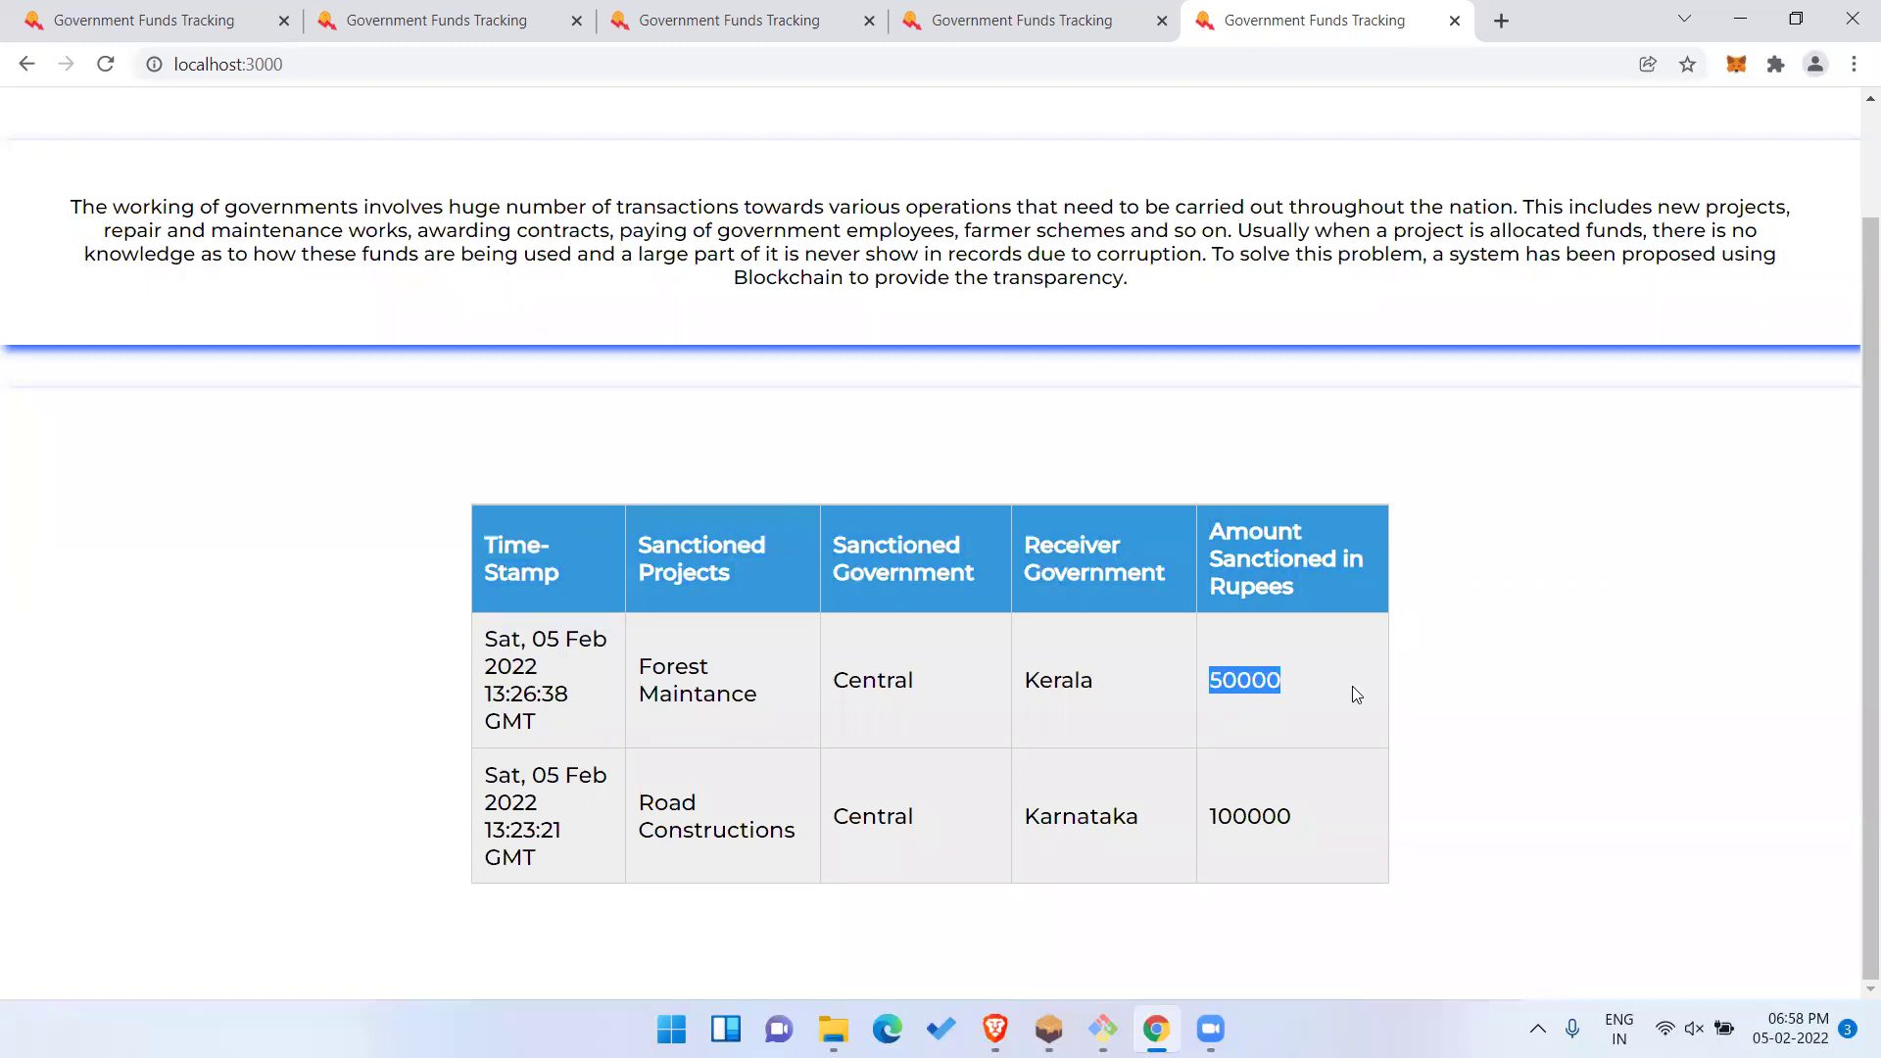
scroll(1355, 694, up, 2)
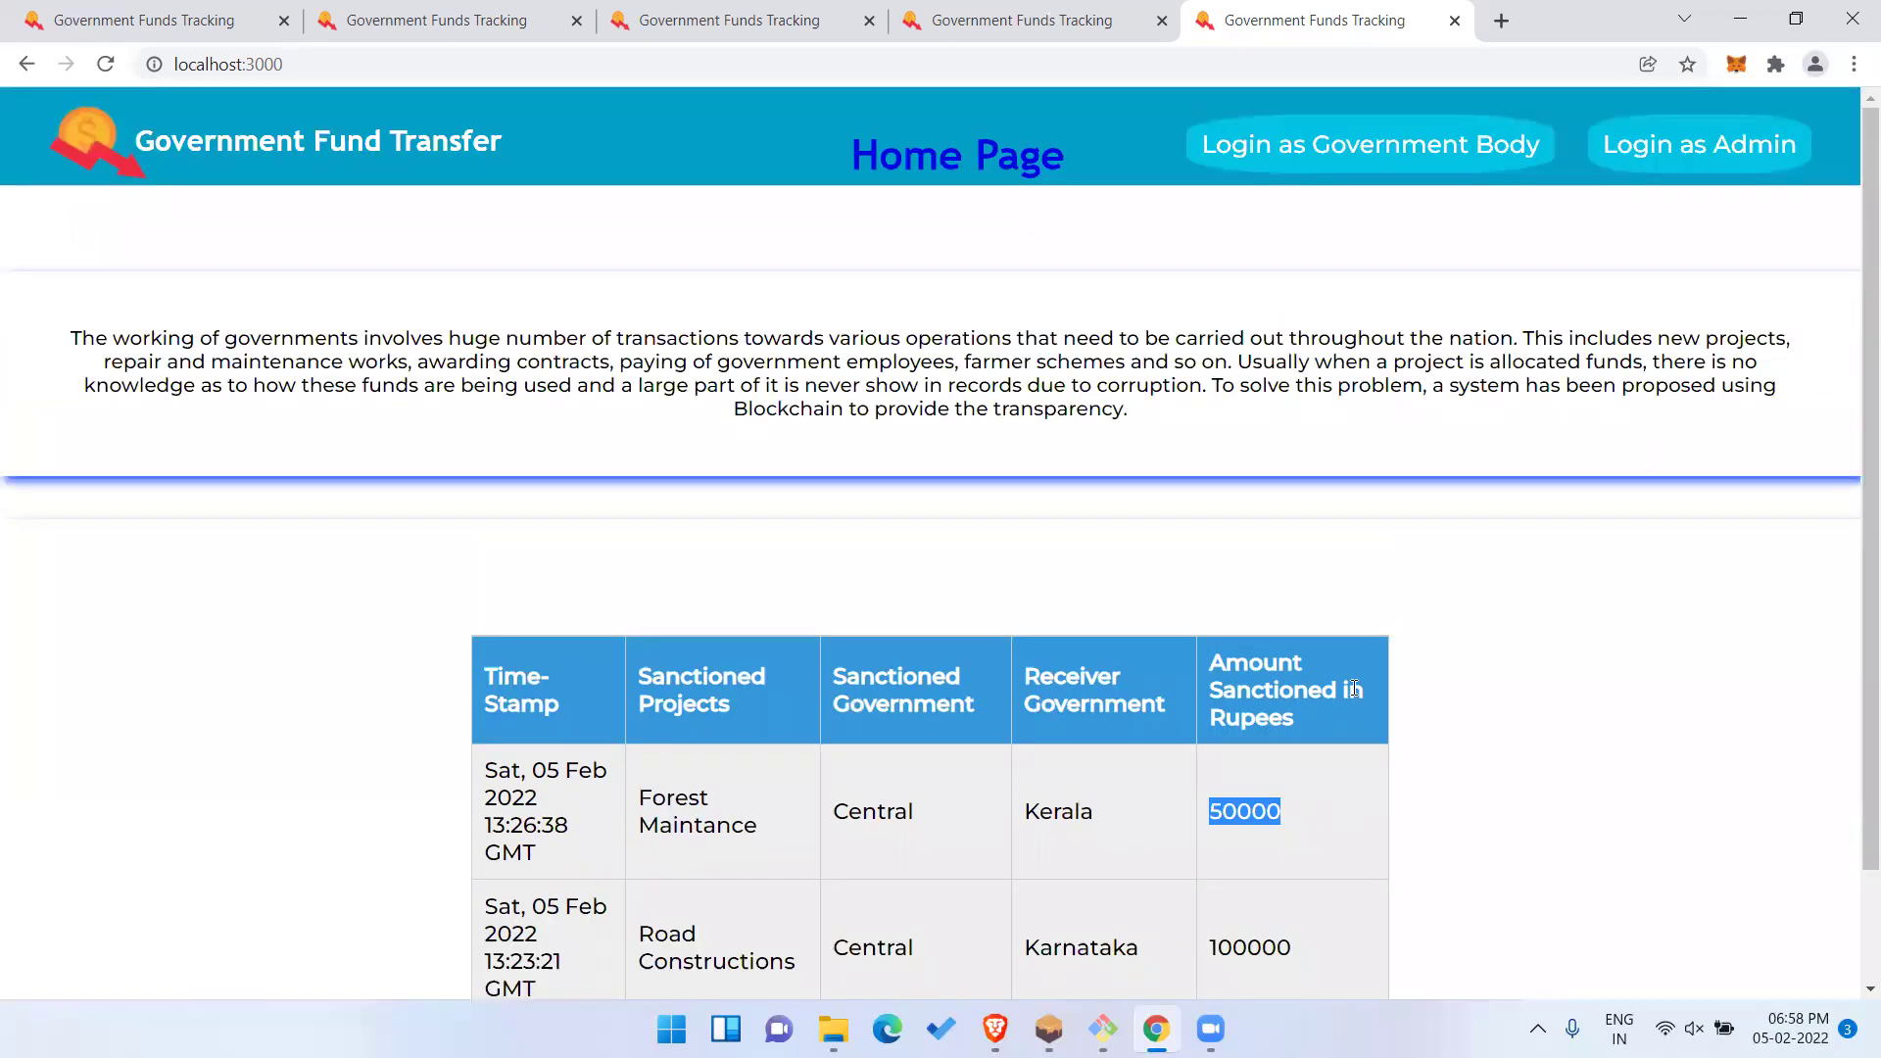
click(1735, 526)
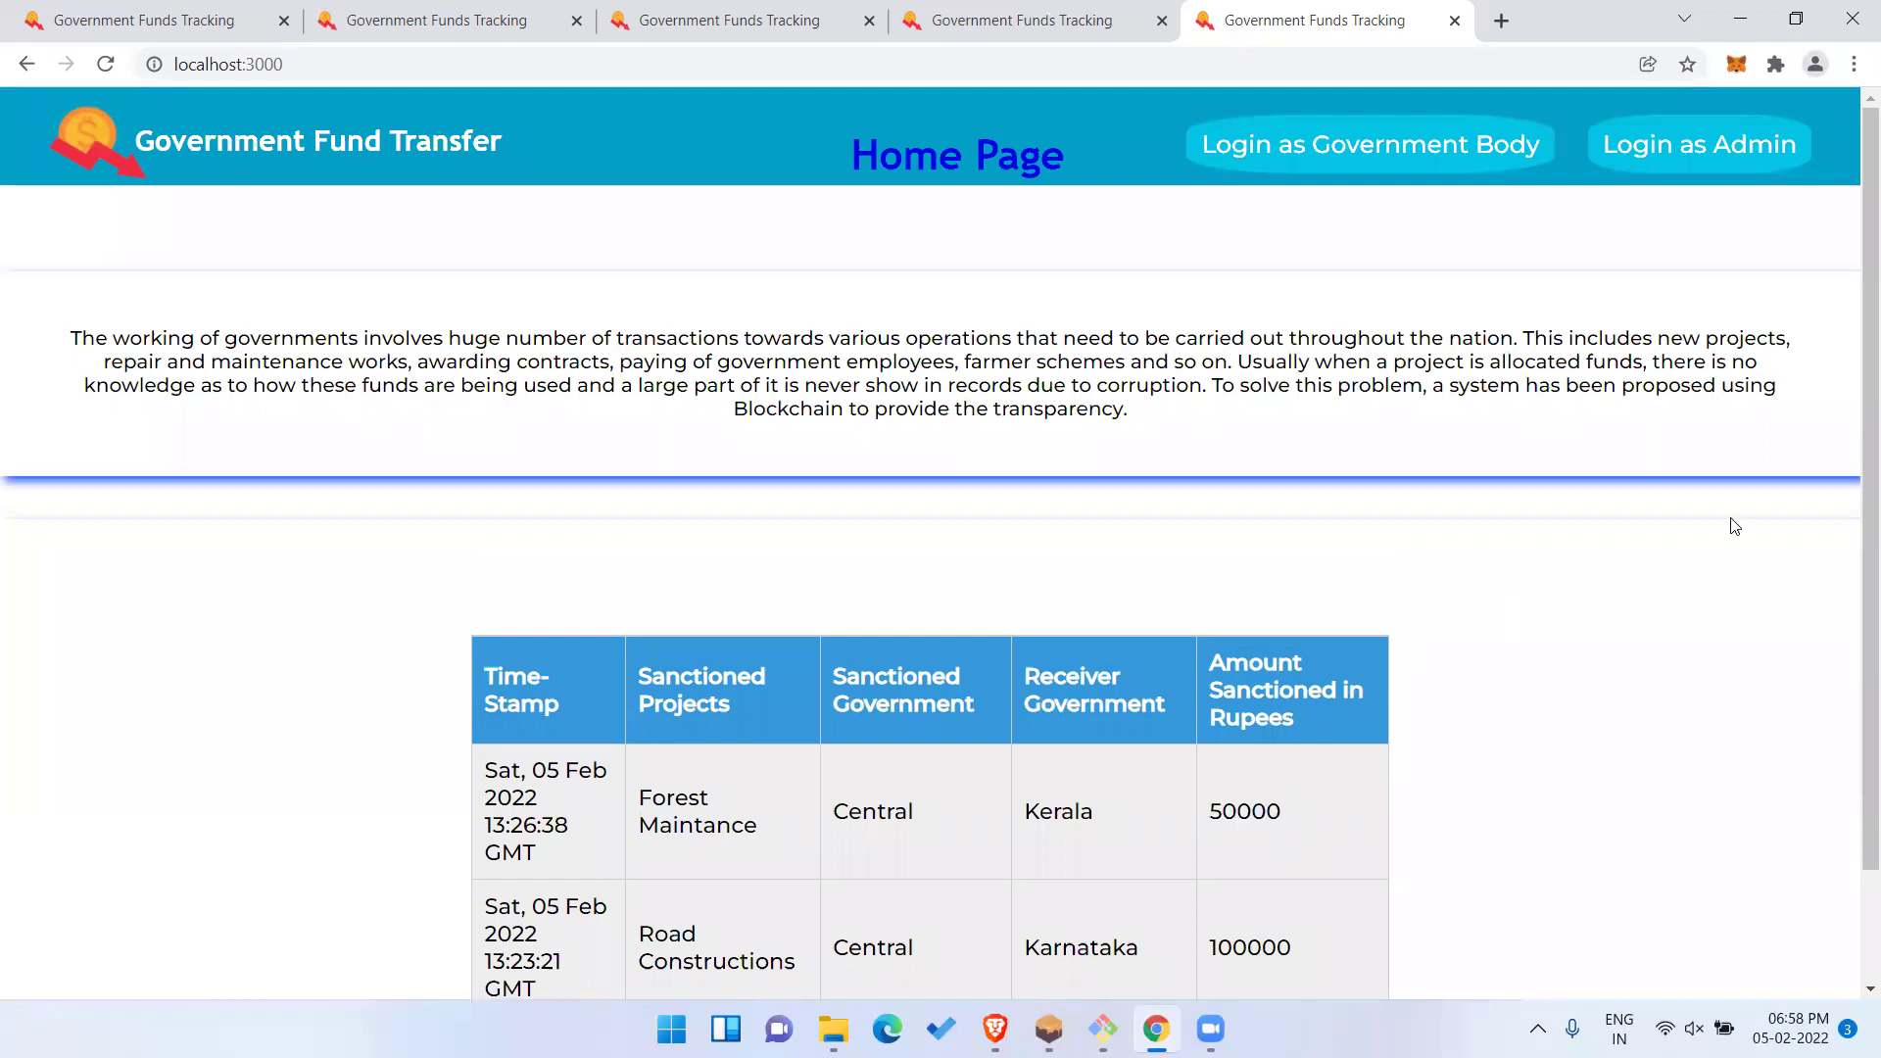